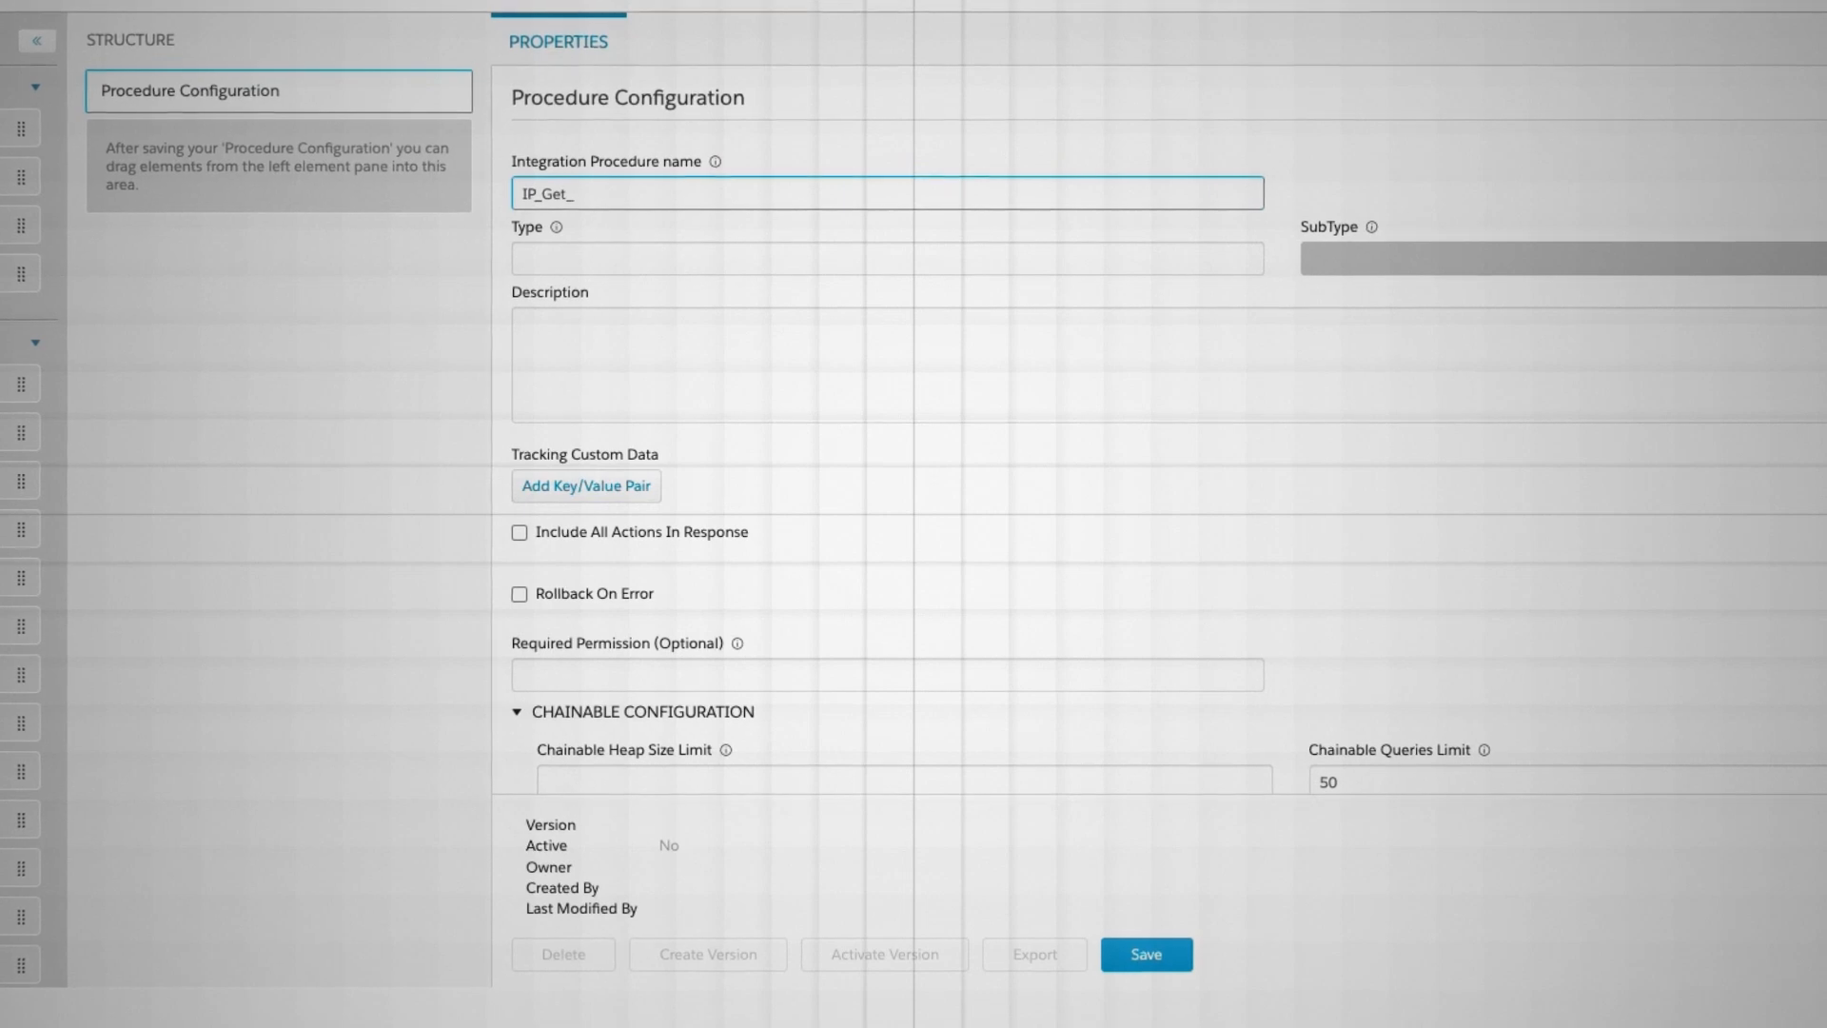
# Name the integration procedure IP_Get_Product_Description, set its type to Example and subtype to GetProductDescription, and save it
pyautogui.write('on')
pyautogui.press('Tab')
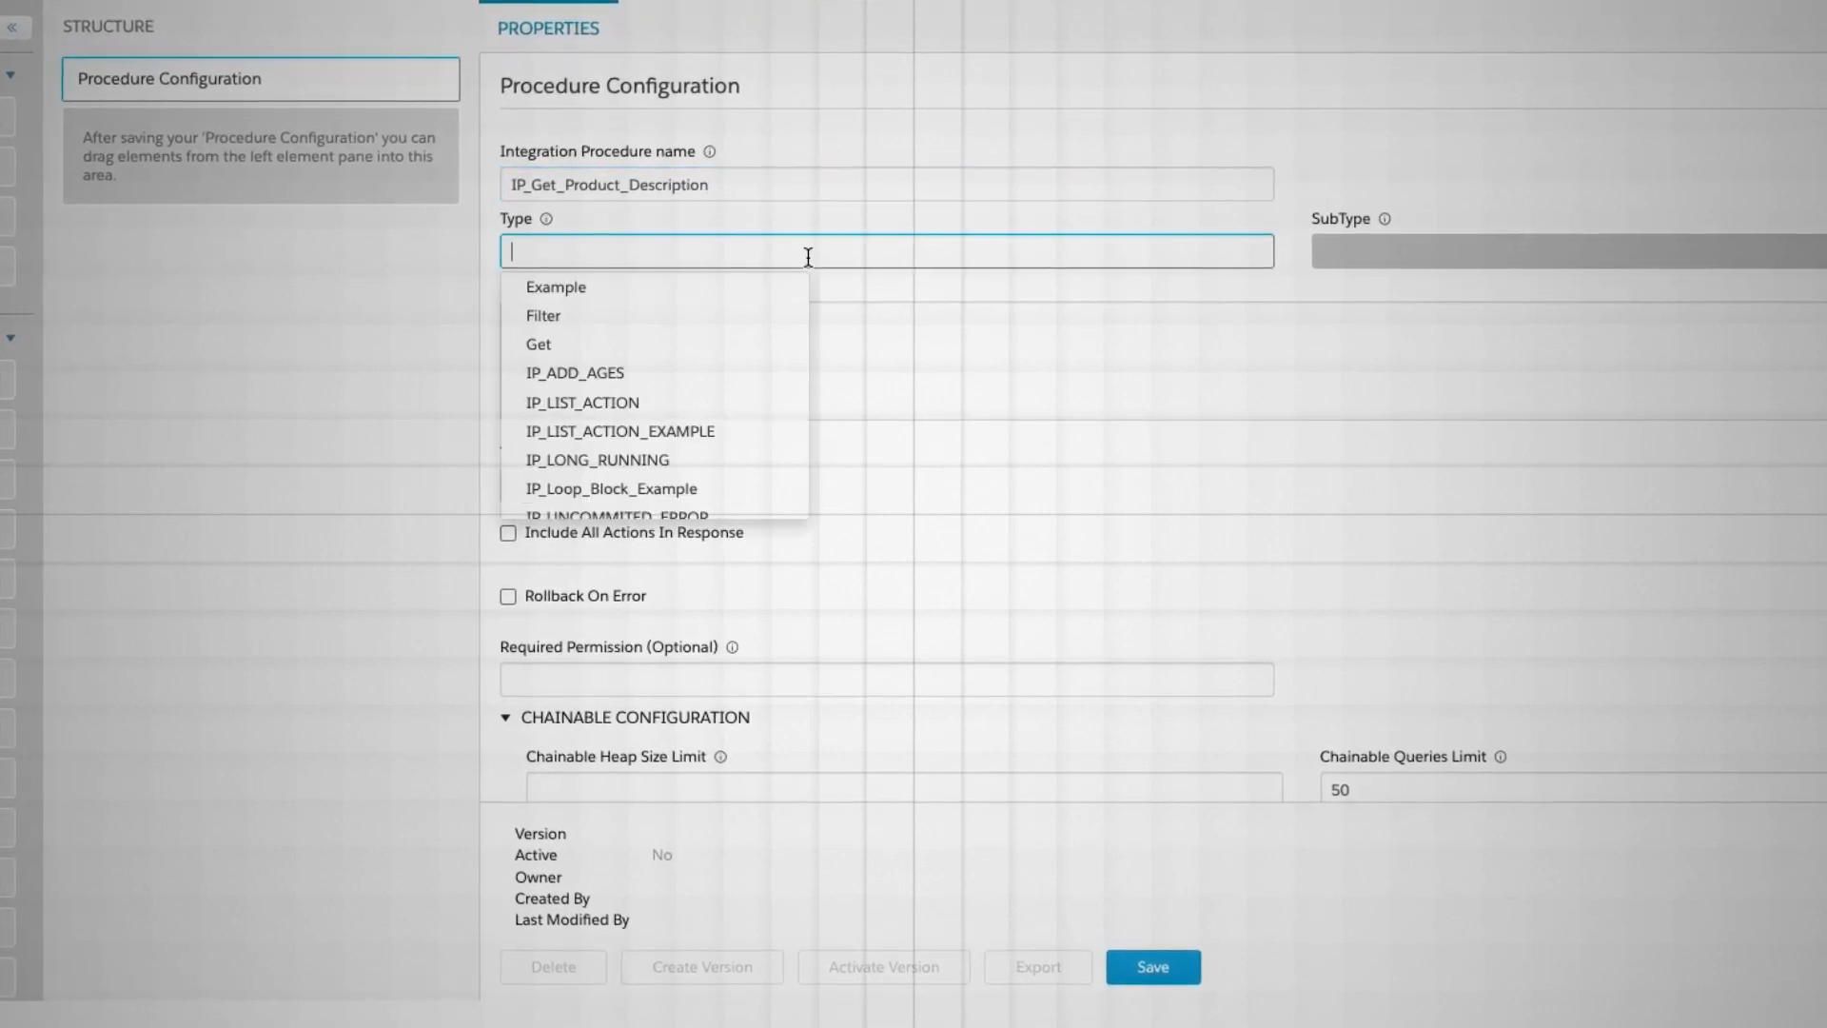
pyautogui.write('Example')
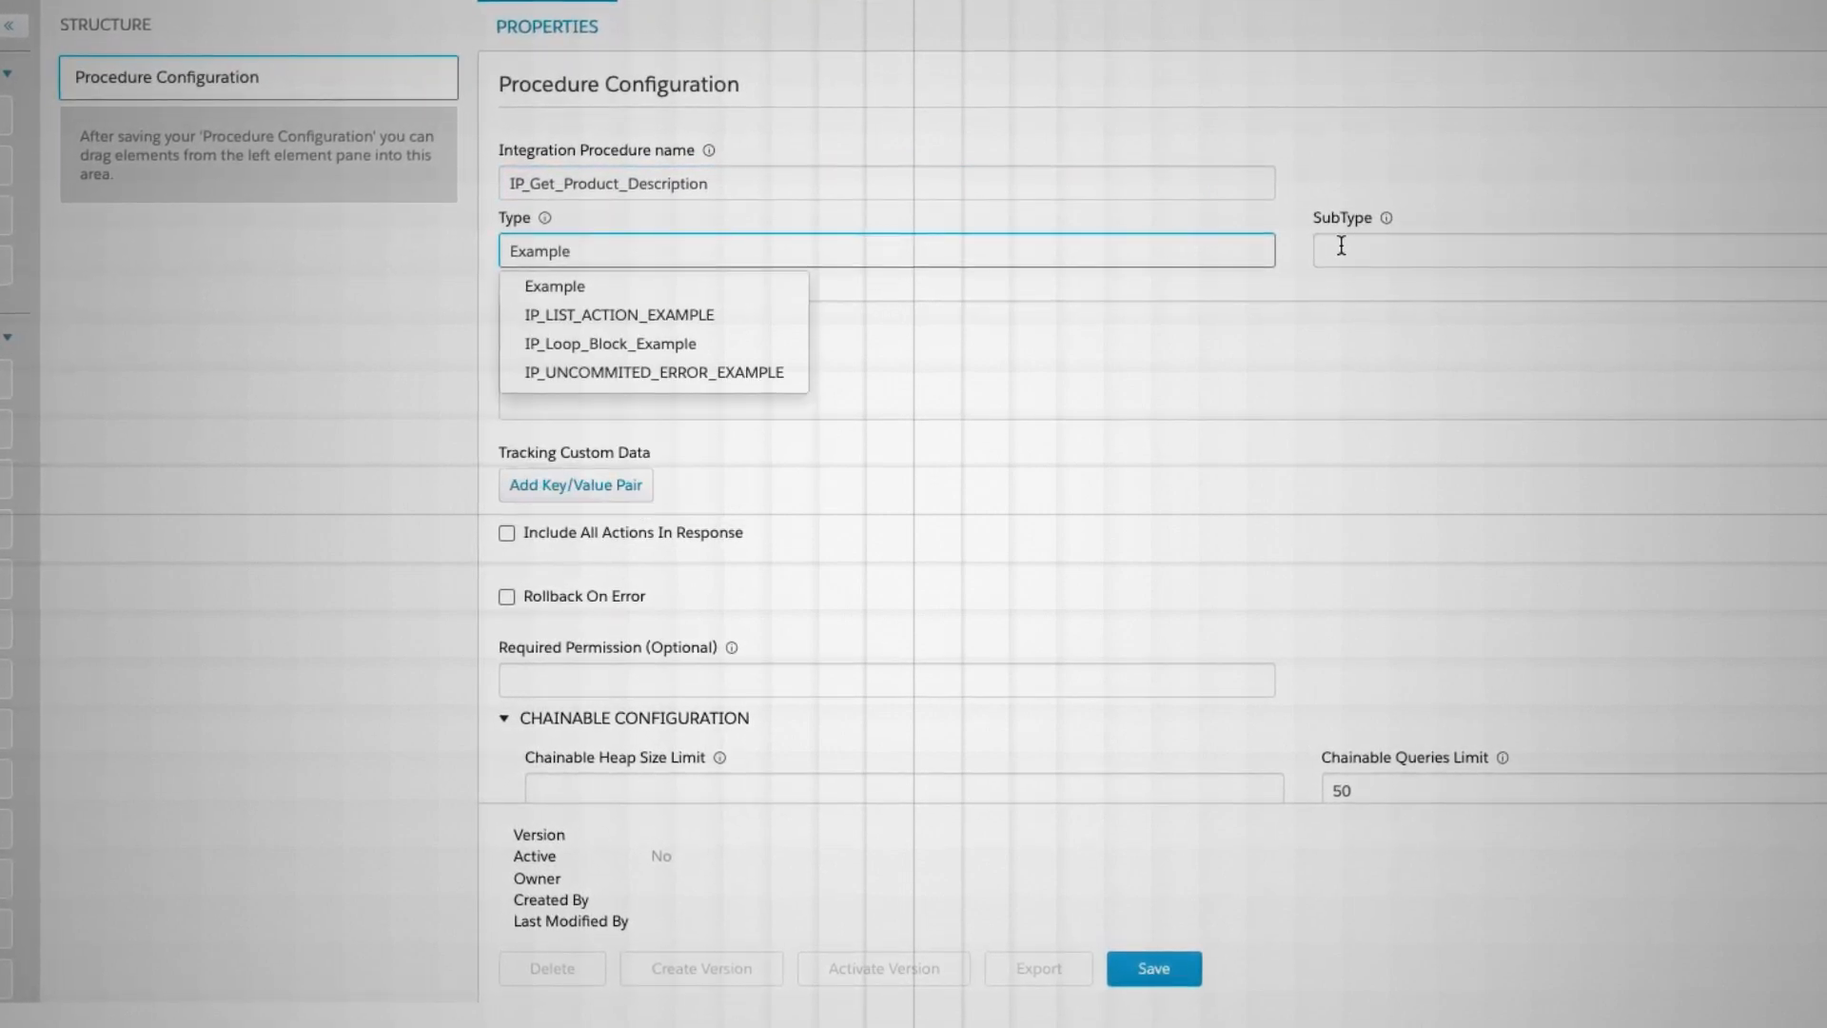
pyautogui.click(1342, 246)
pyautogui.write('GetProductD')
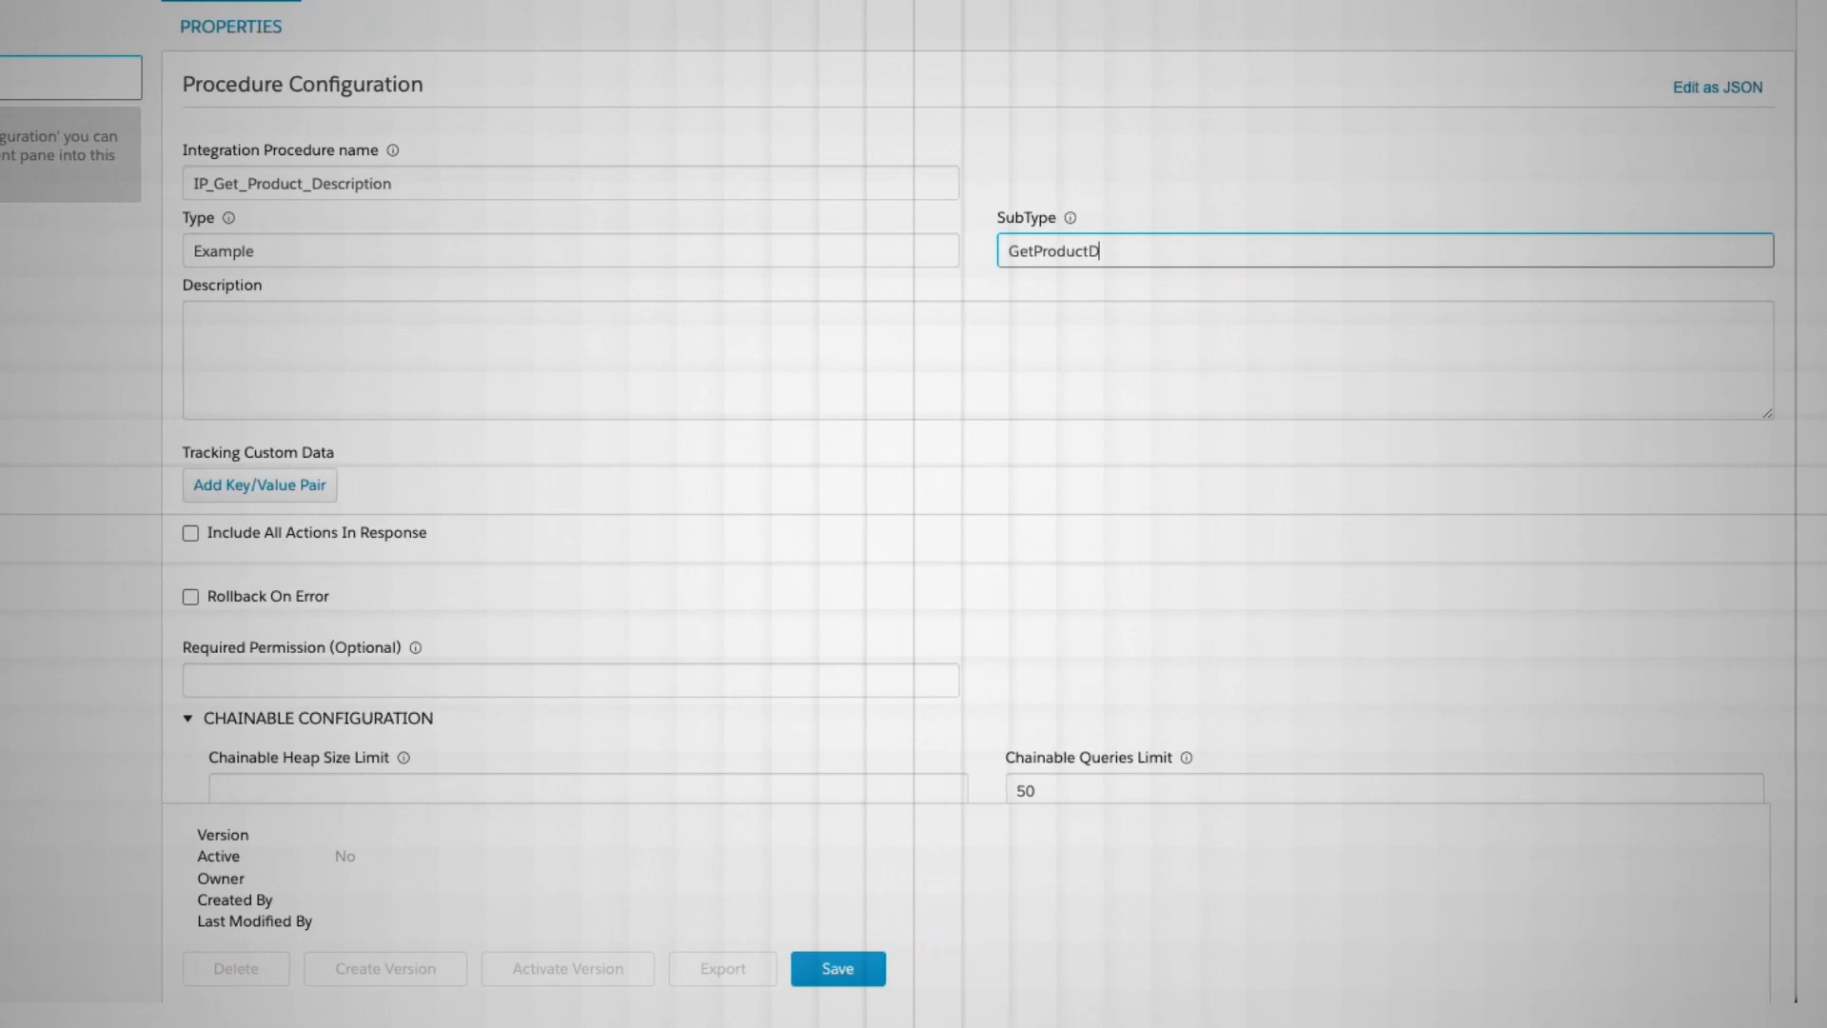
pyautogui.write('escription')
pyautogui.click(823, 969)
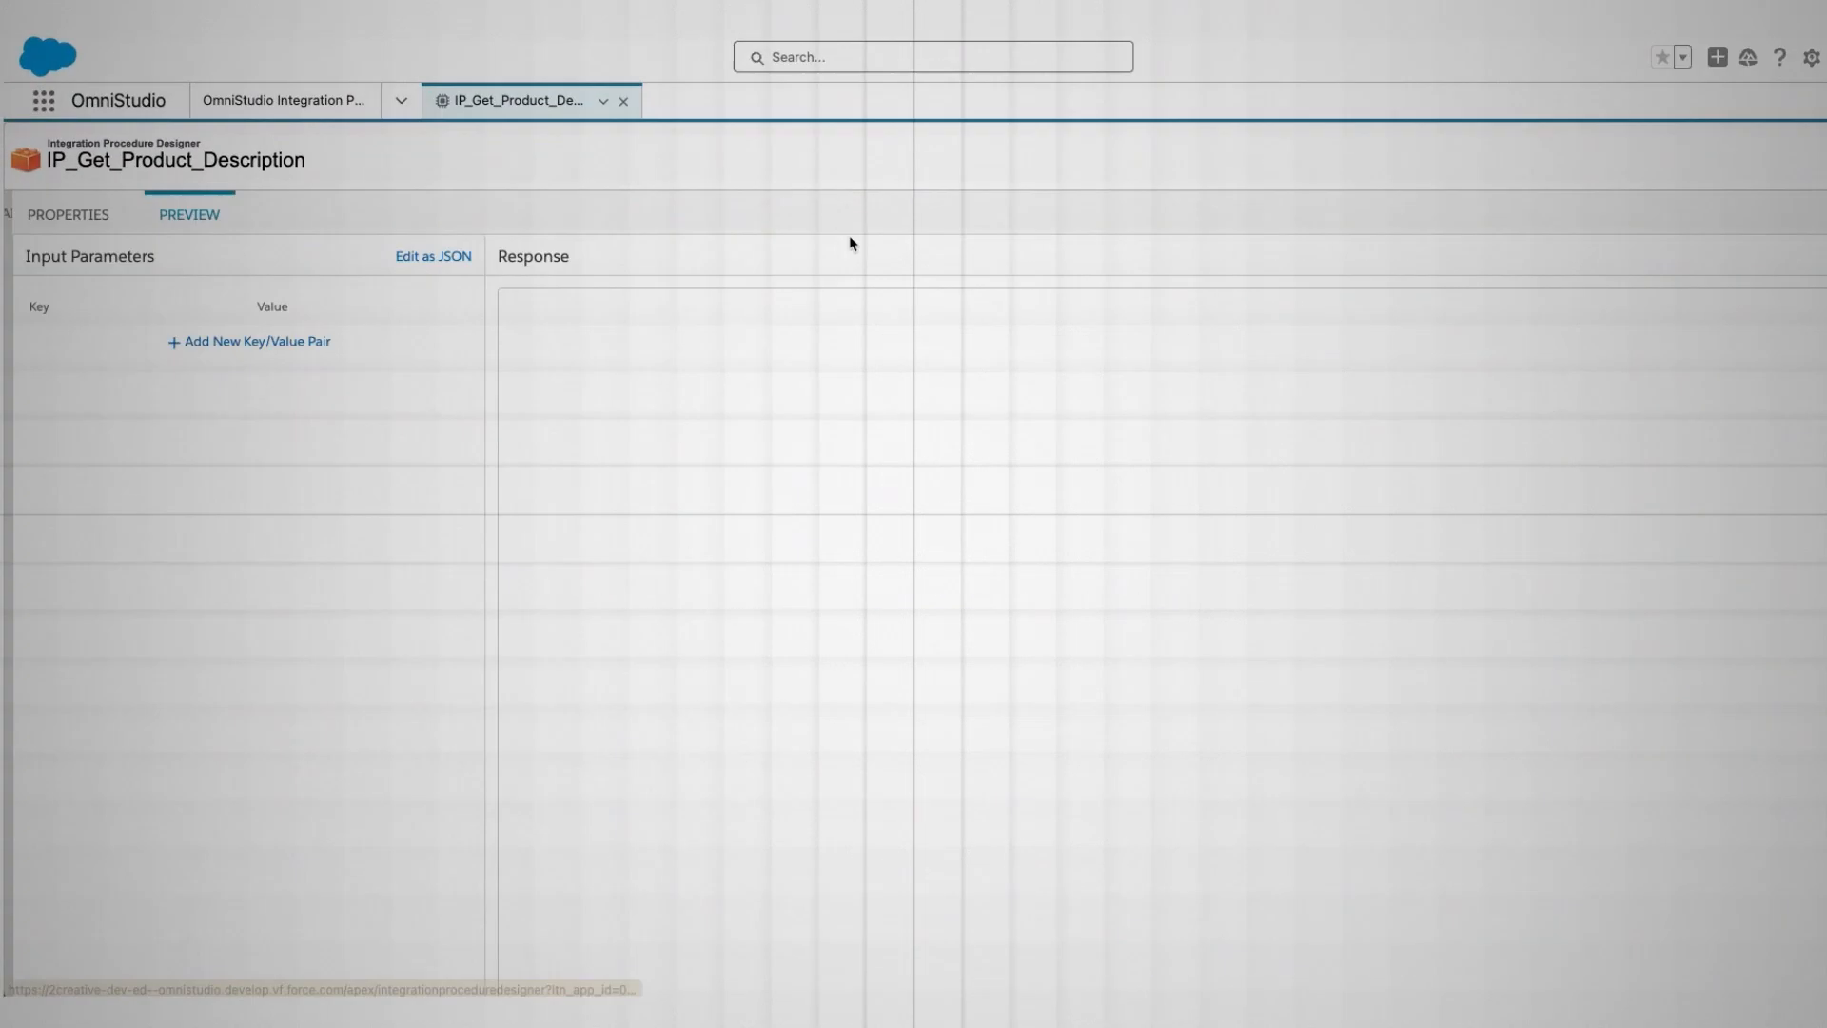
# Define the preview input parameters through JSON, with ProductName as "Iphone 16" and Price as "1500", and show them as key/value pairs
pyautogui.click(433, 256)
pyautogui.click(225, 362)
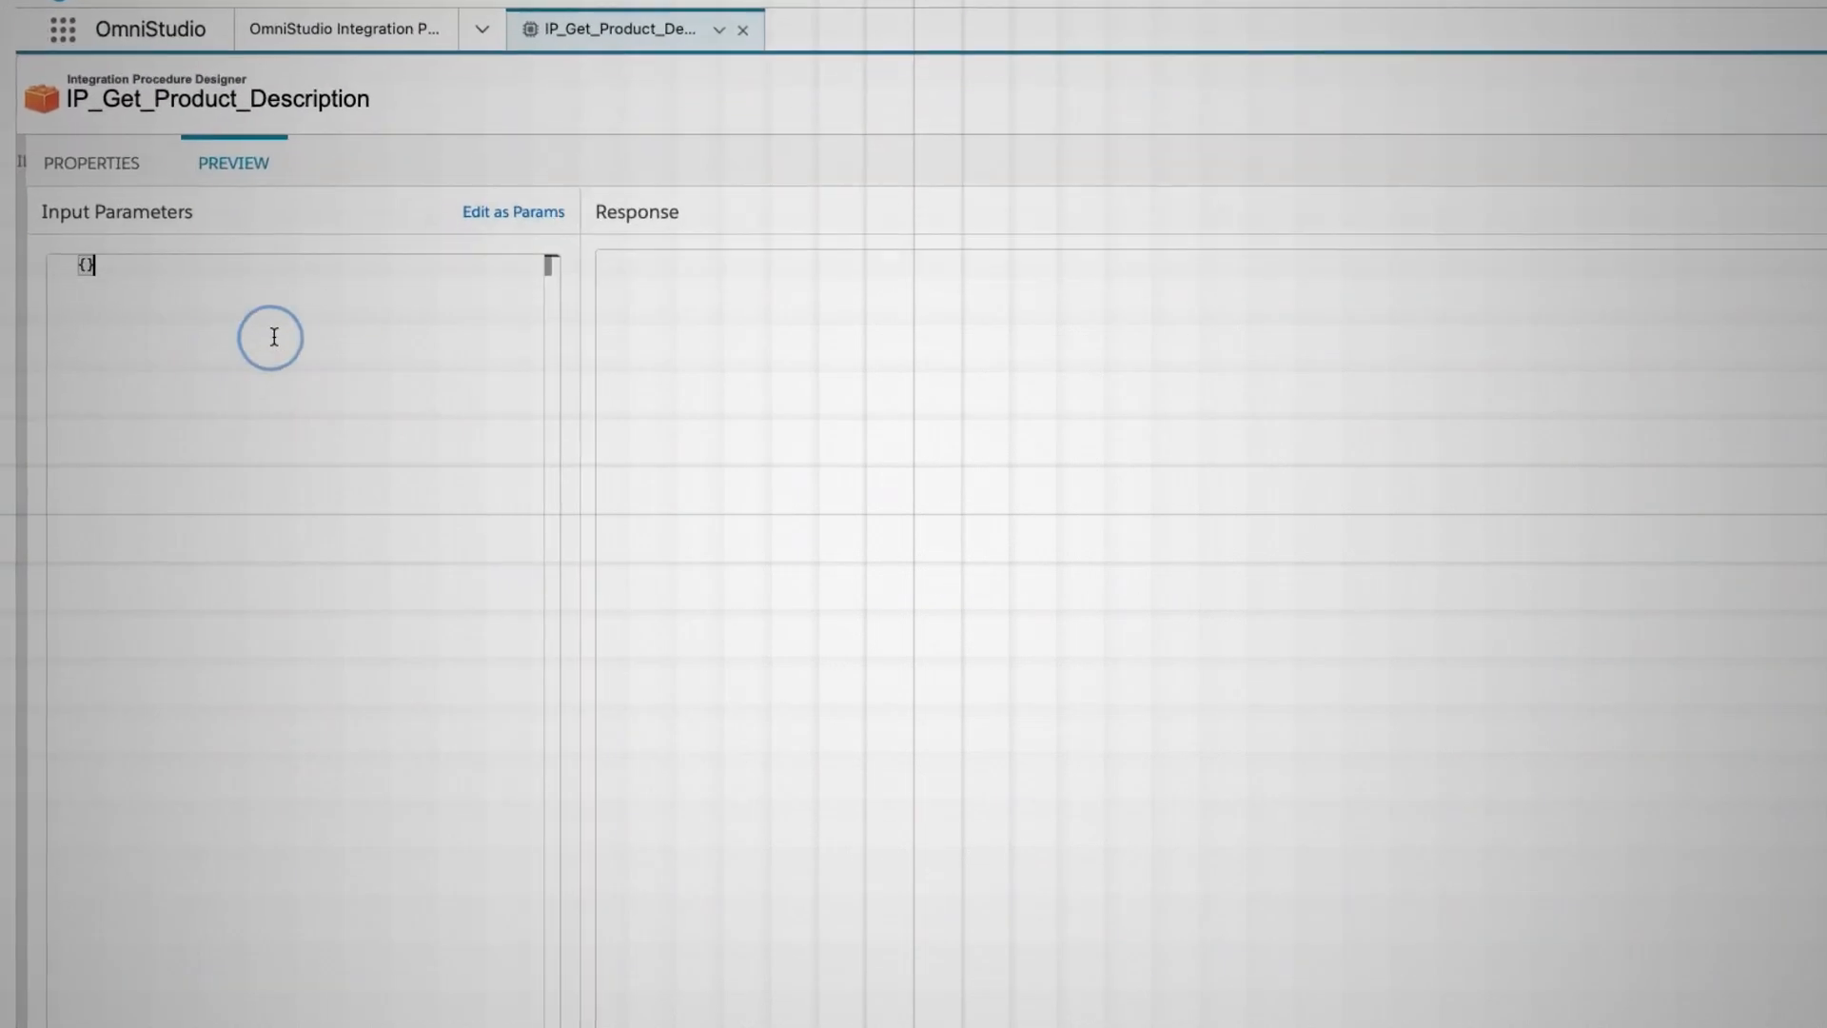
pyautogui.write('{     "ProductName": "Iphone 16",     "Price": "1500" }')
pyautogui.press('super+a')
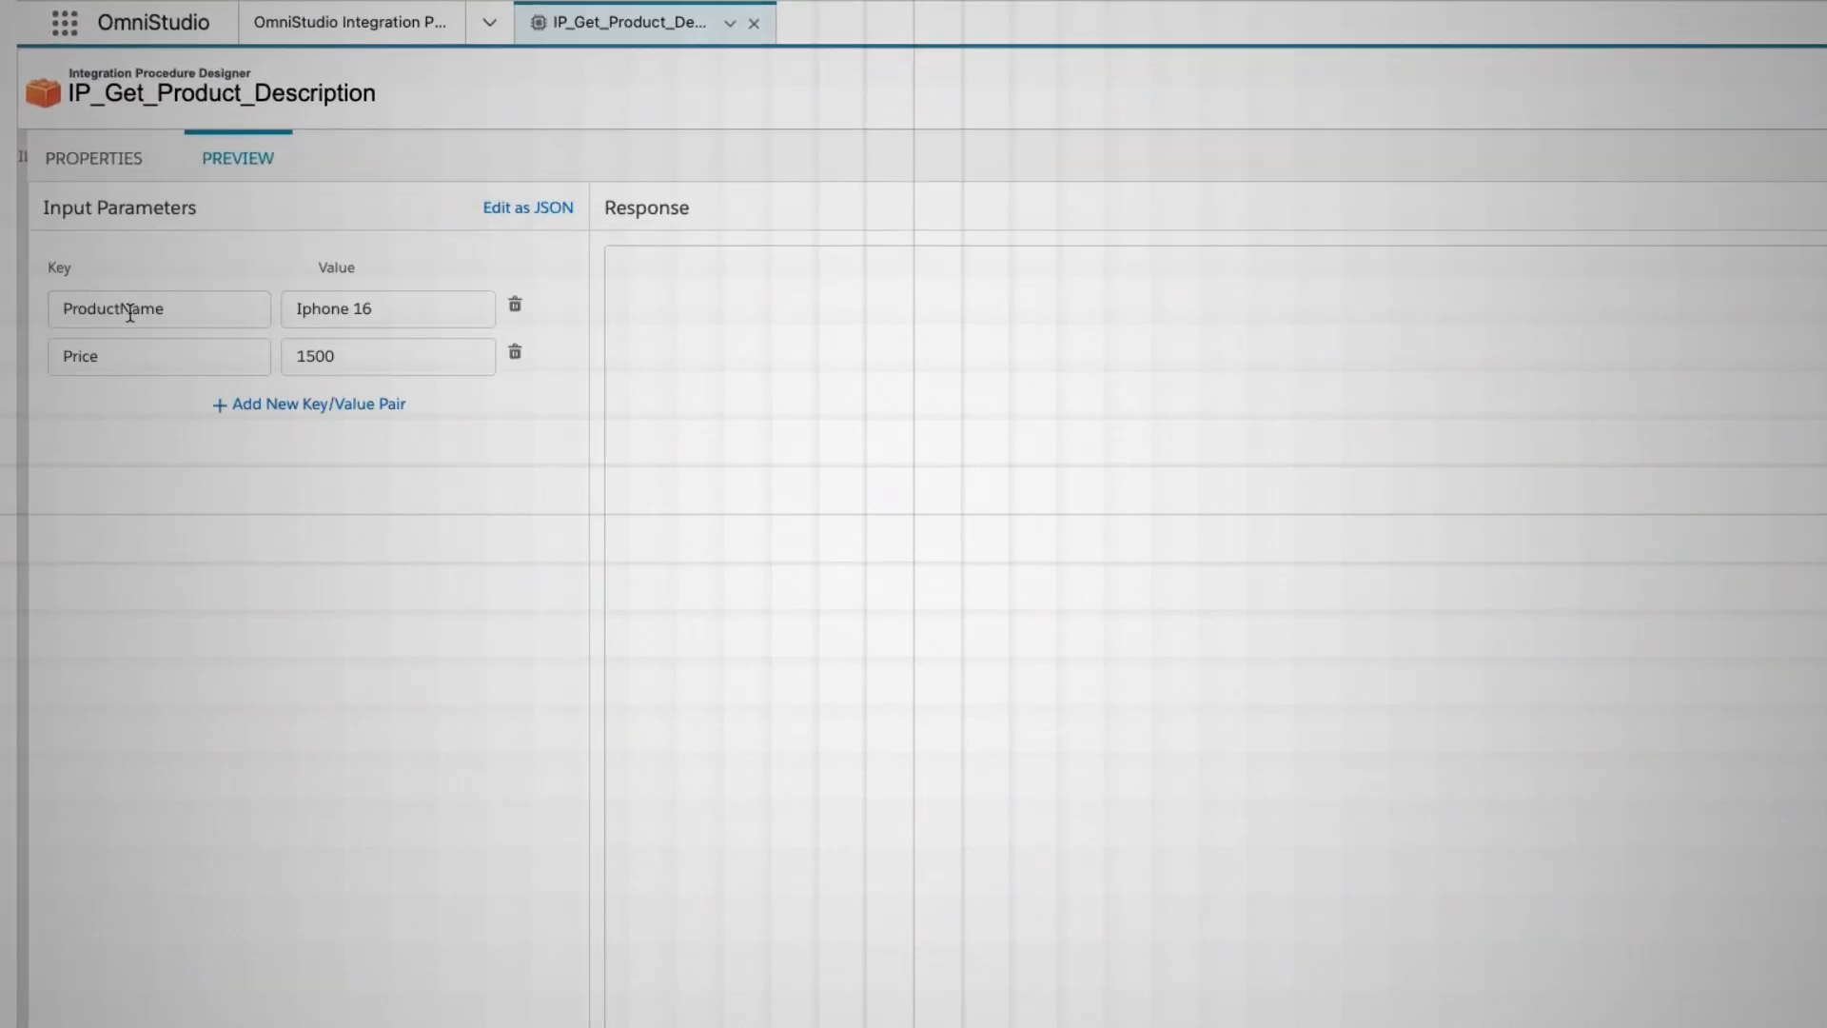
pyautogui.click(63, 307)
pyautogui.click(110, 354)
pyautogui.doubleClick(110, 354)
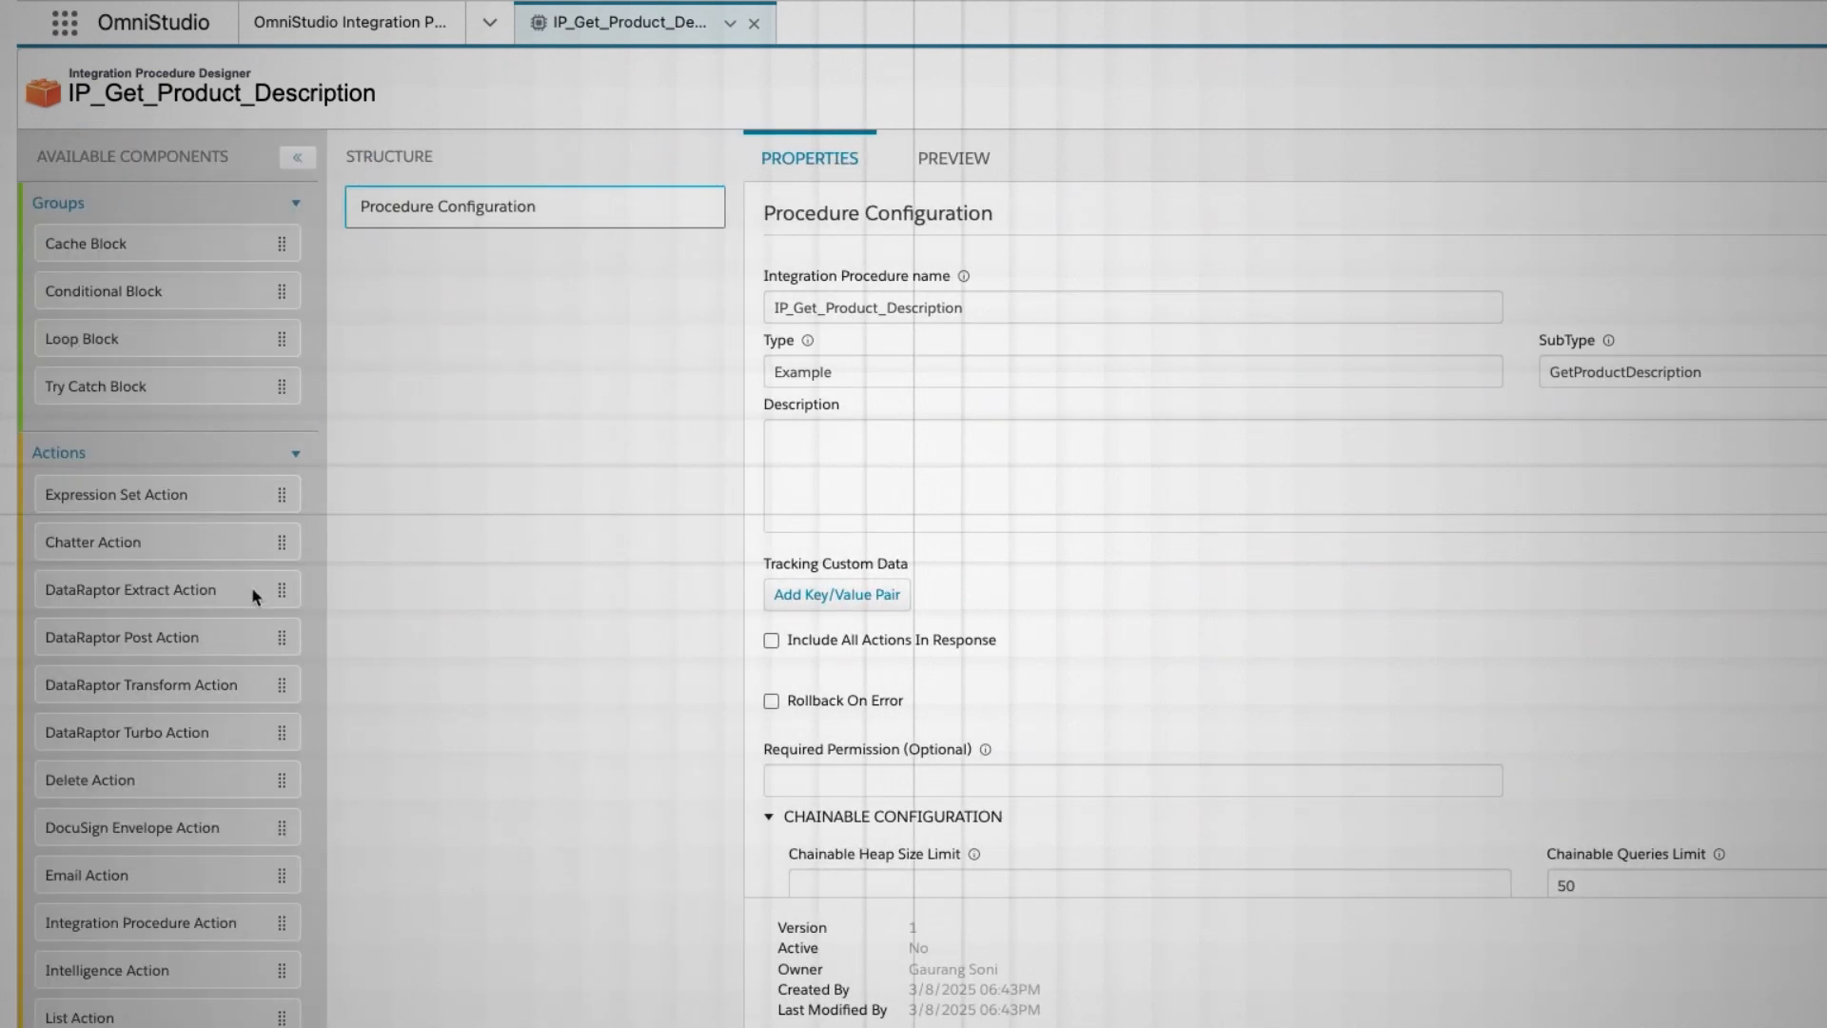
# Add a Set Values action below the procedure configuration and name it SV_ProductDescription
pyautogui.scroll(-3, 258, 605)
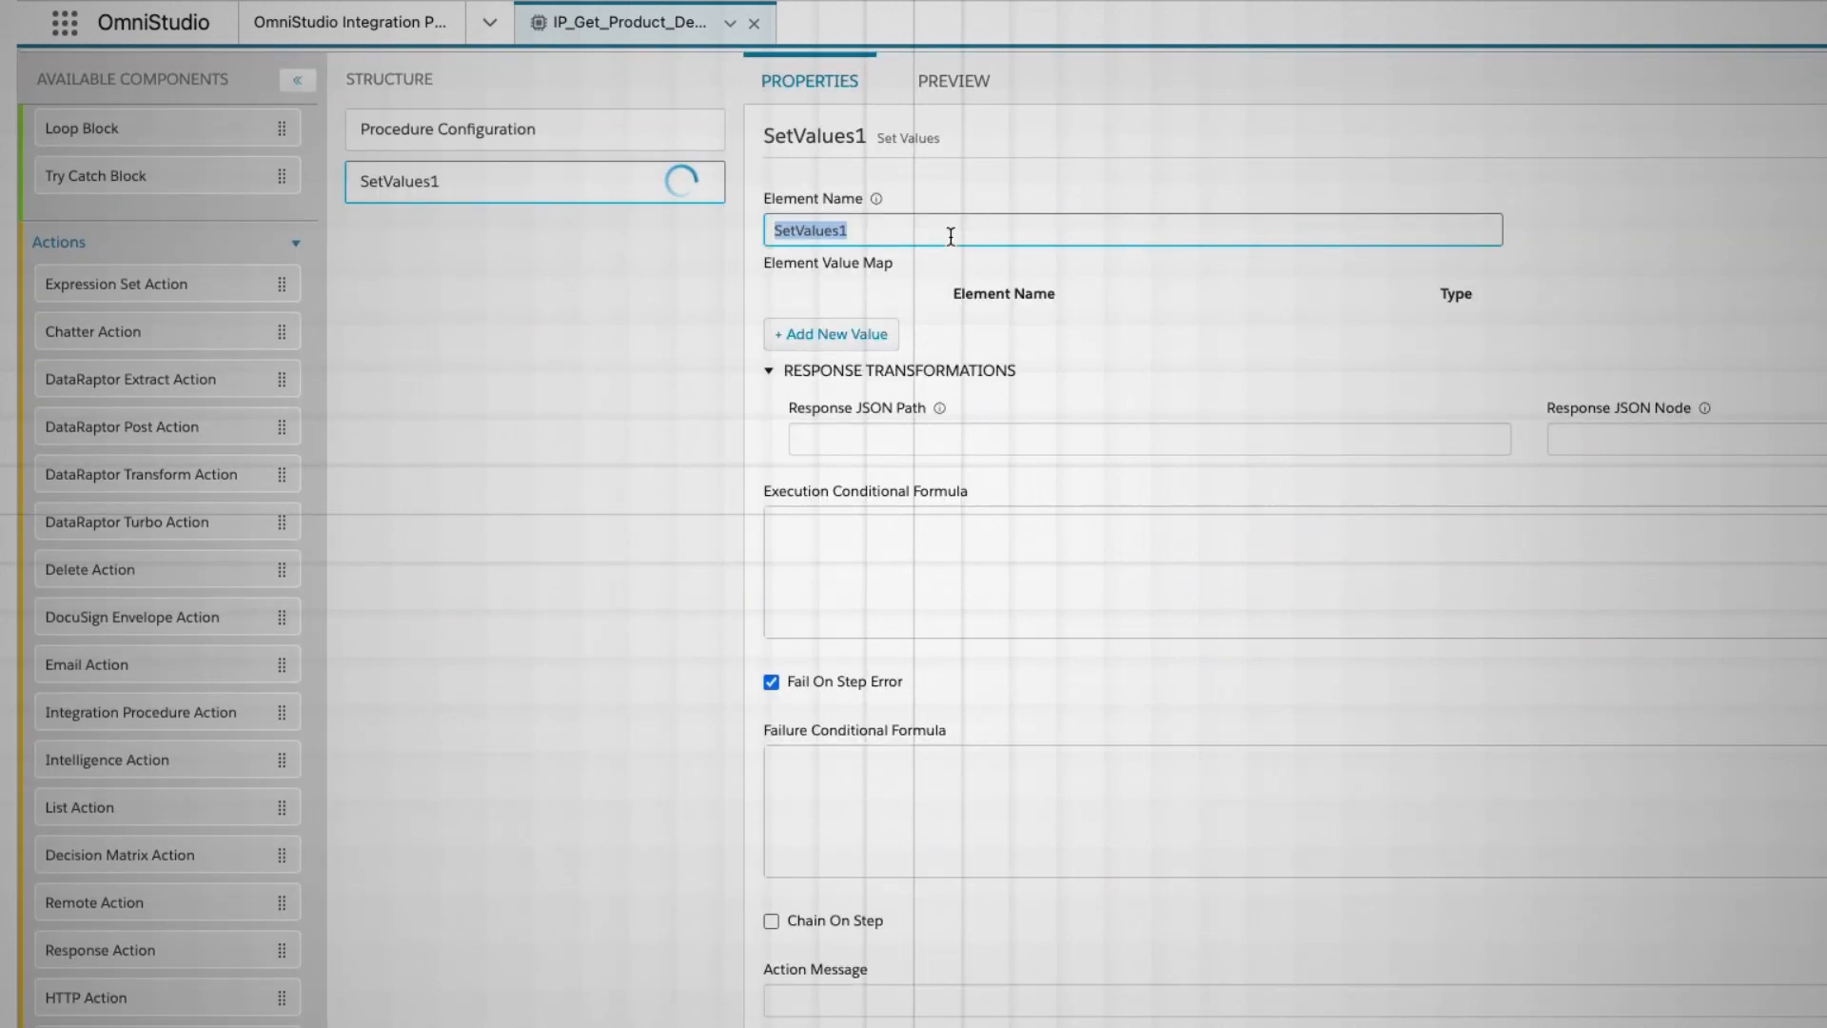
pyautogui.press('BackSpace')
pyautogui.write('SV_')
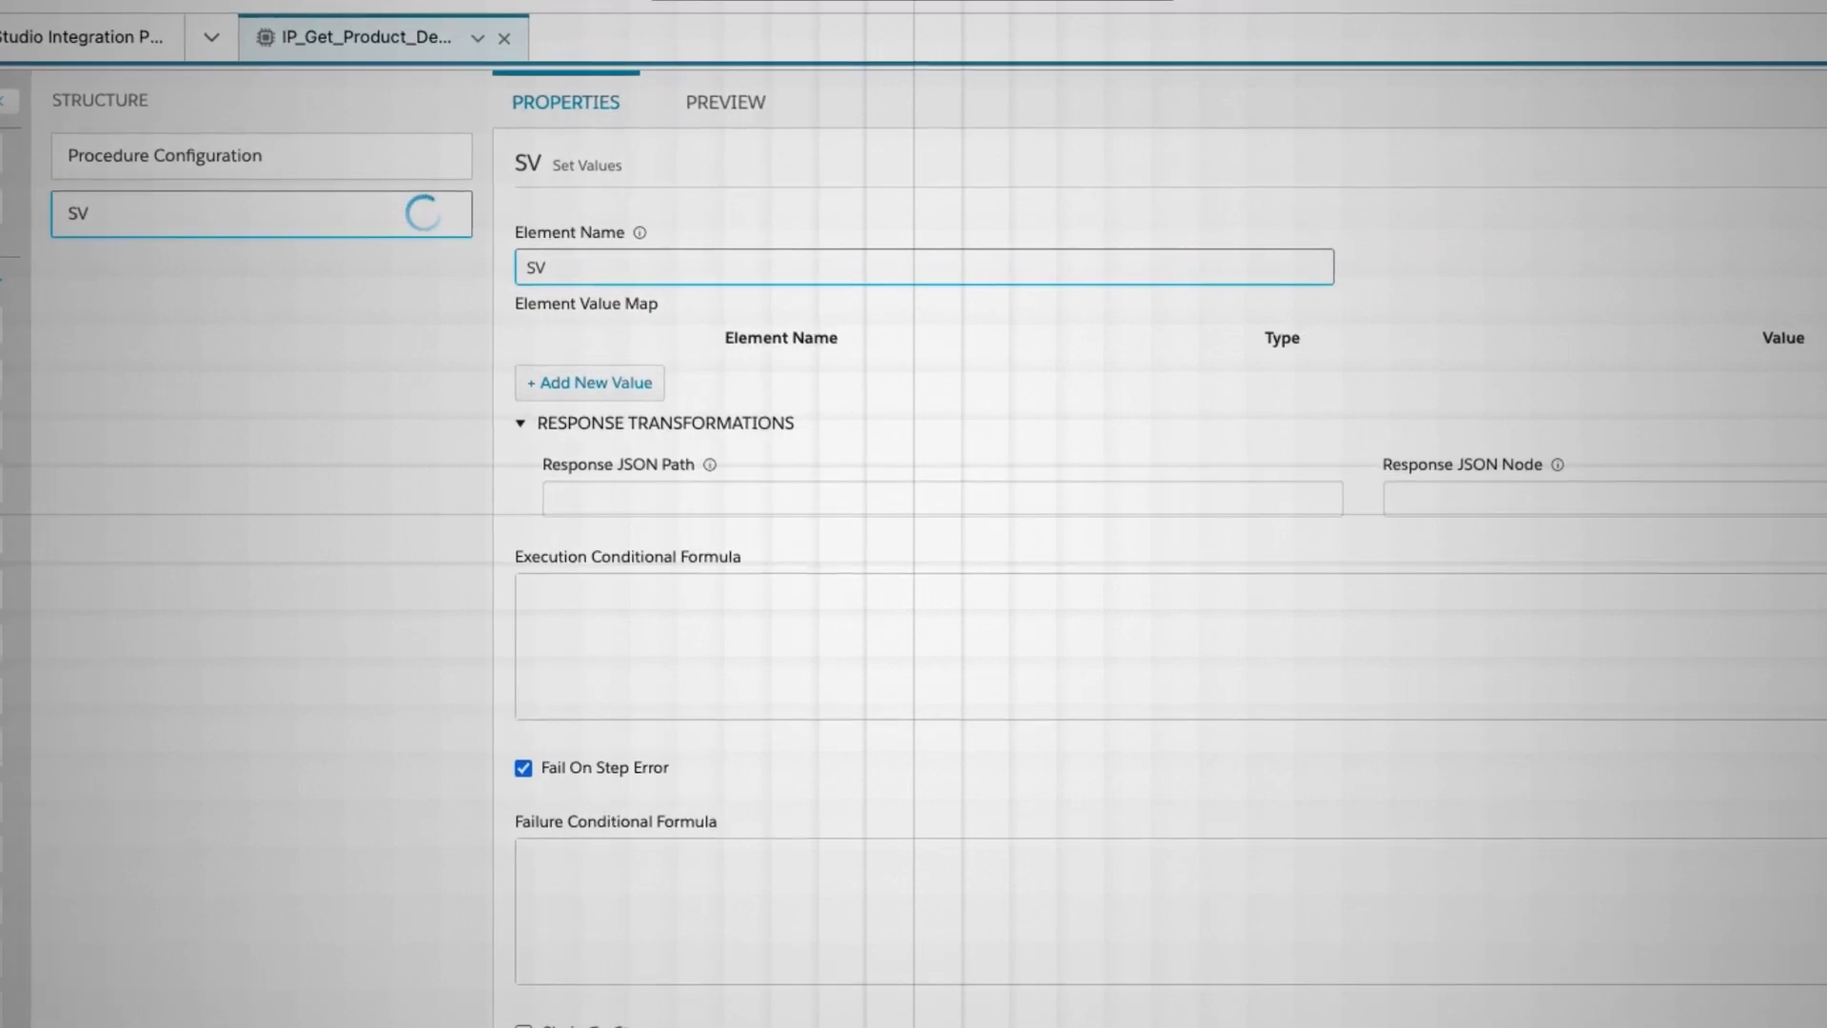
pyautogui.write('Prod')
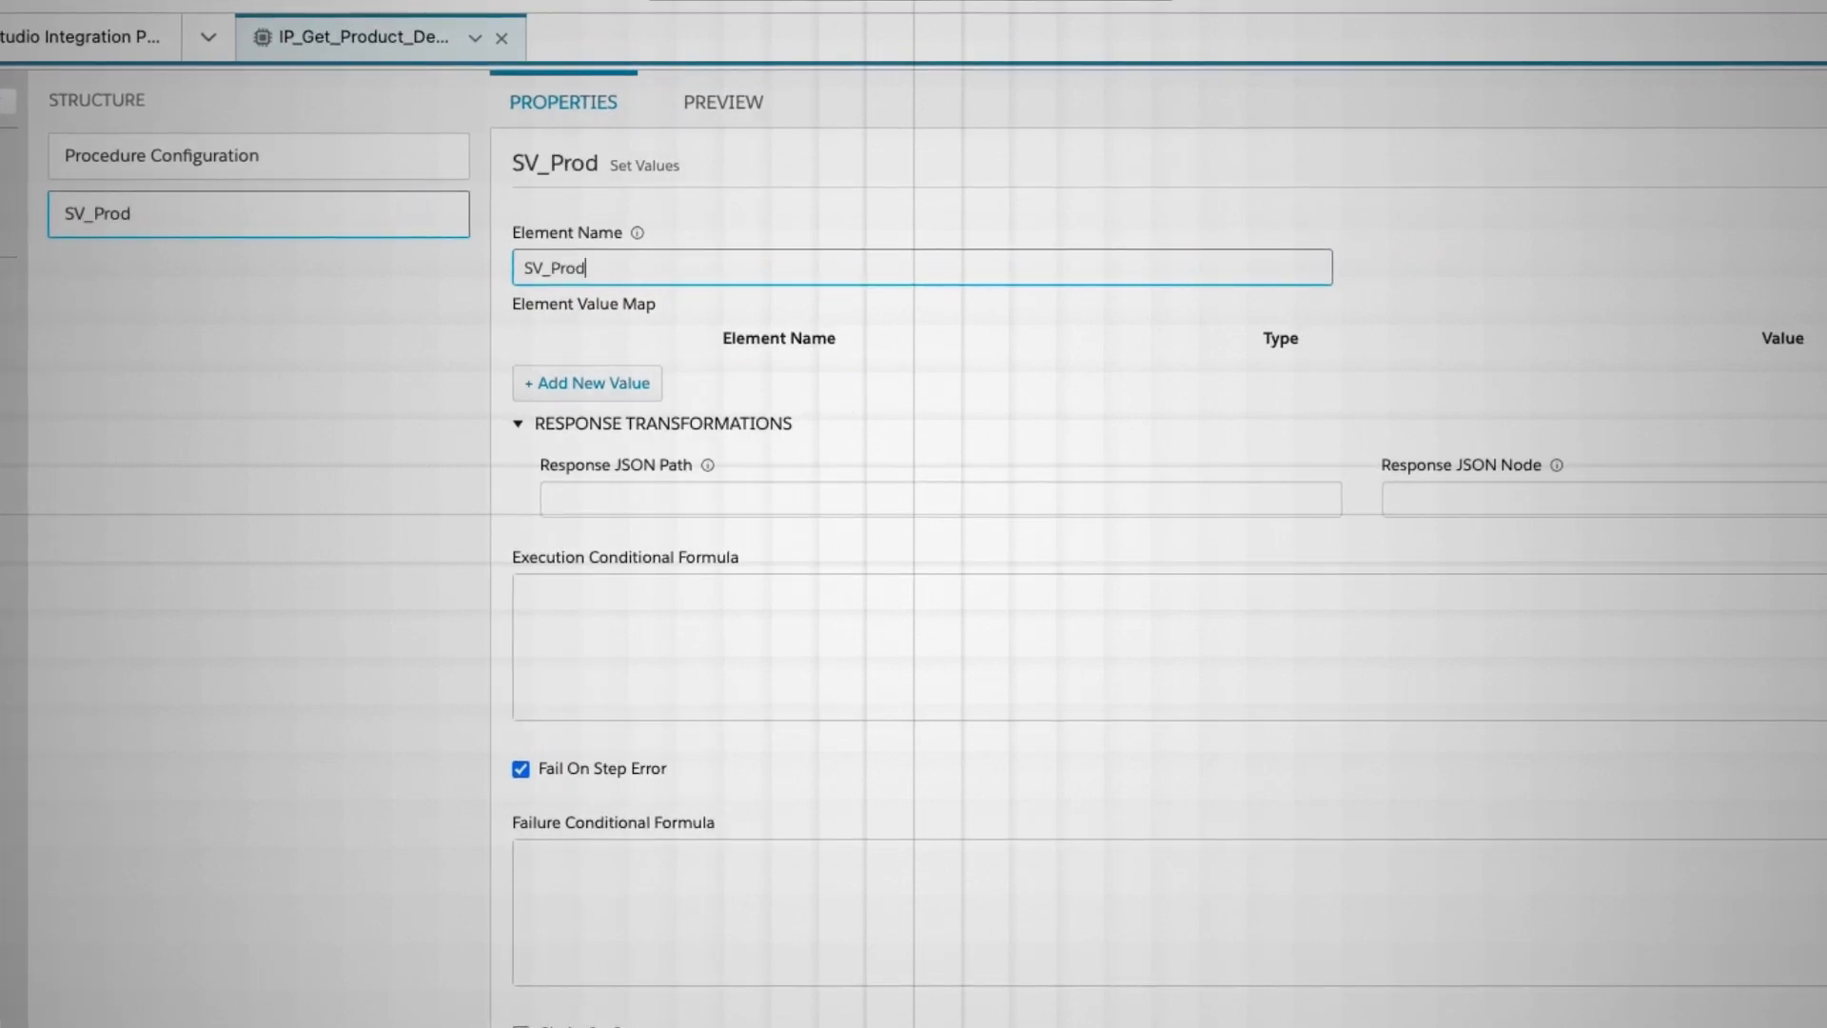
pyautogui.write('uctDescription')
pyautogui.click(1410, 284)
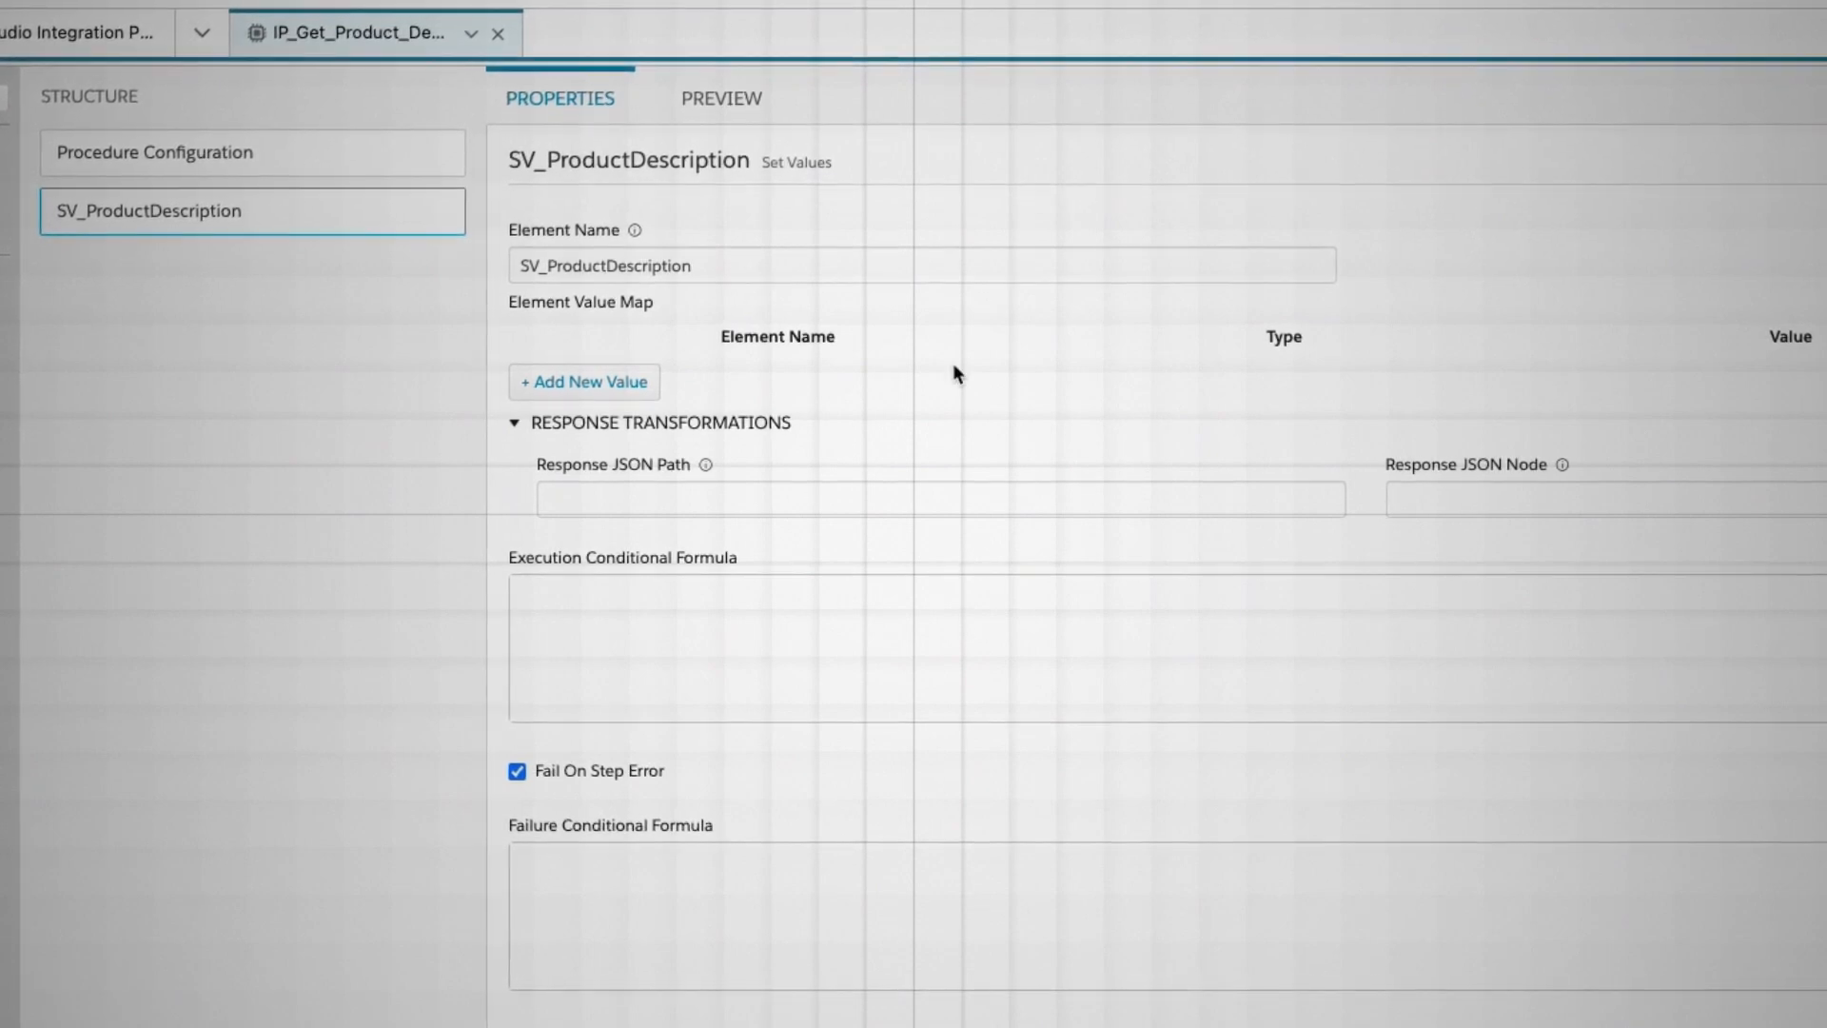
pyautogui.doubleClick(787, 263)
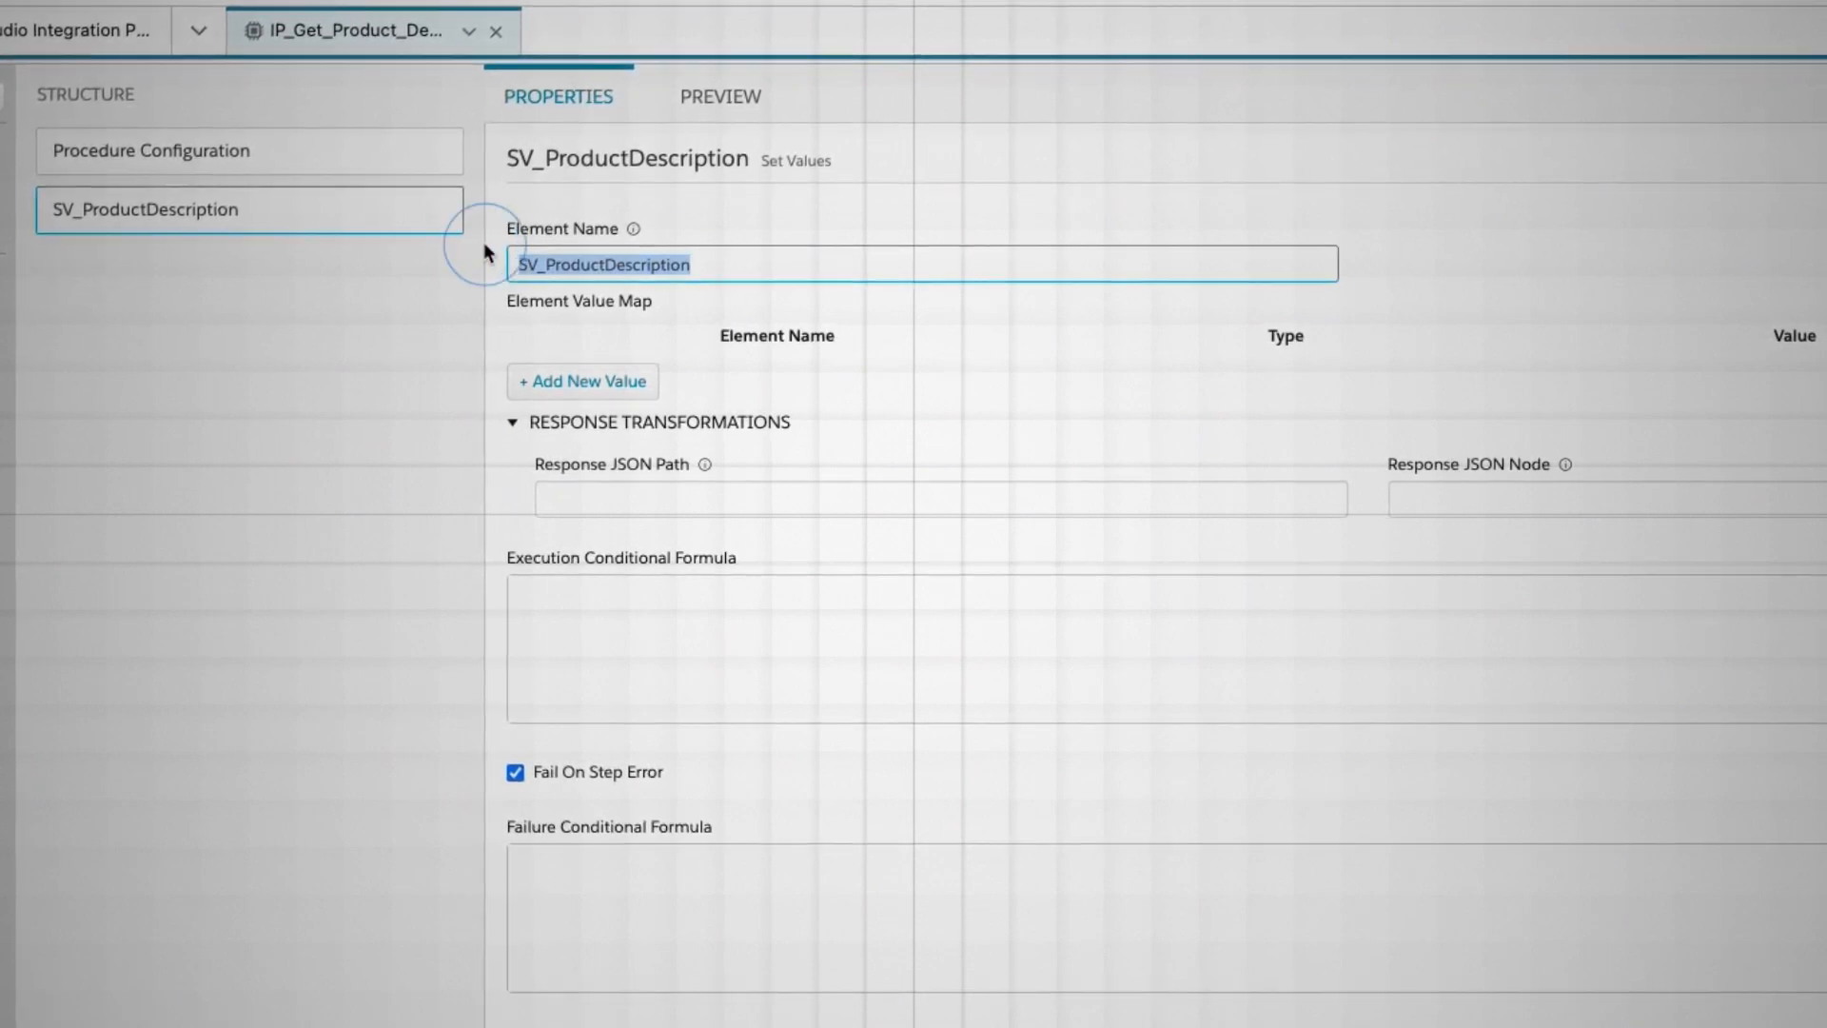
pyautogui.click(759, 267)
pyautogui.moveTo(535, 260); pyautogui.dragTo(508, 259)
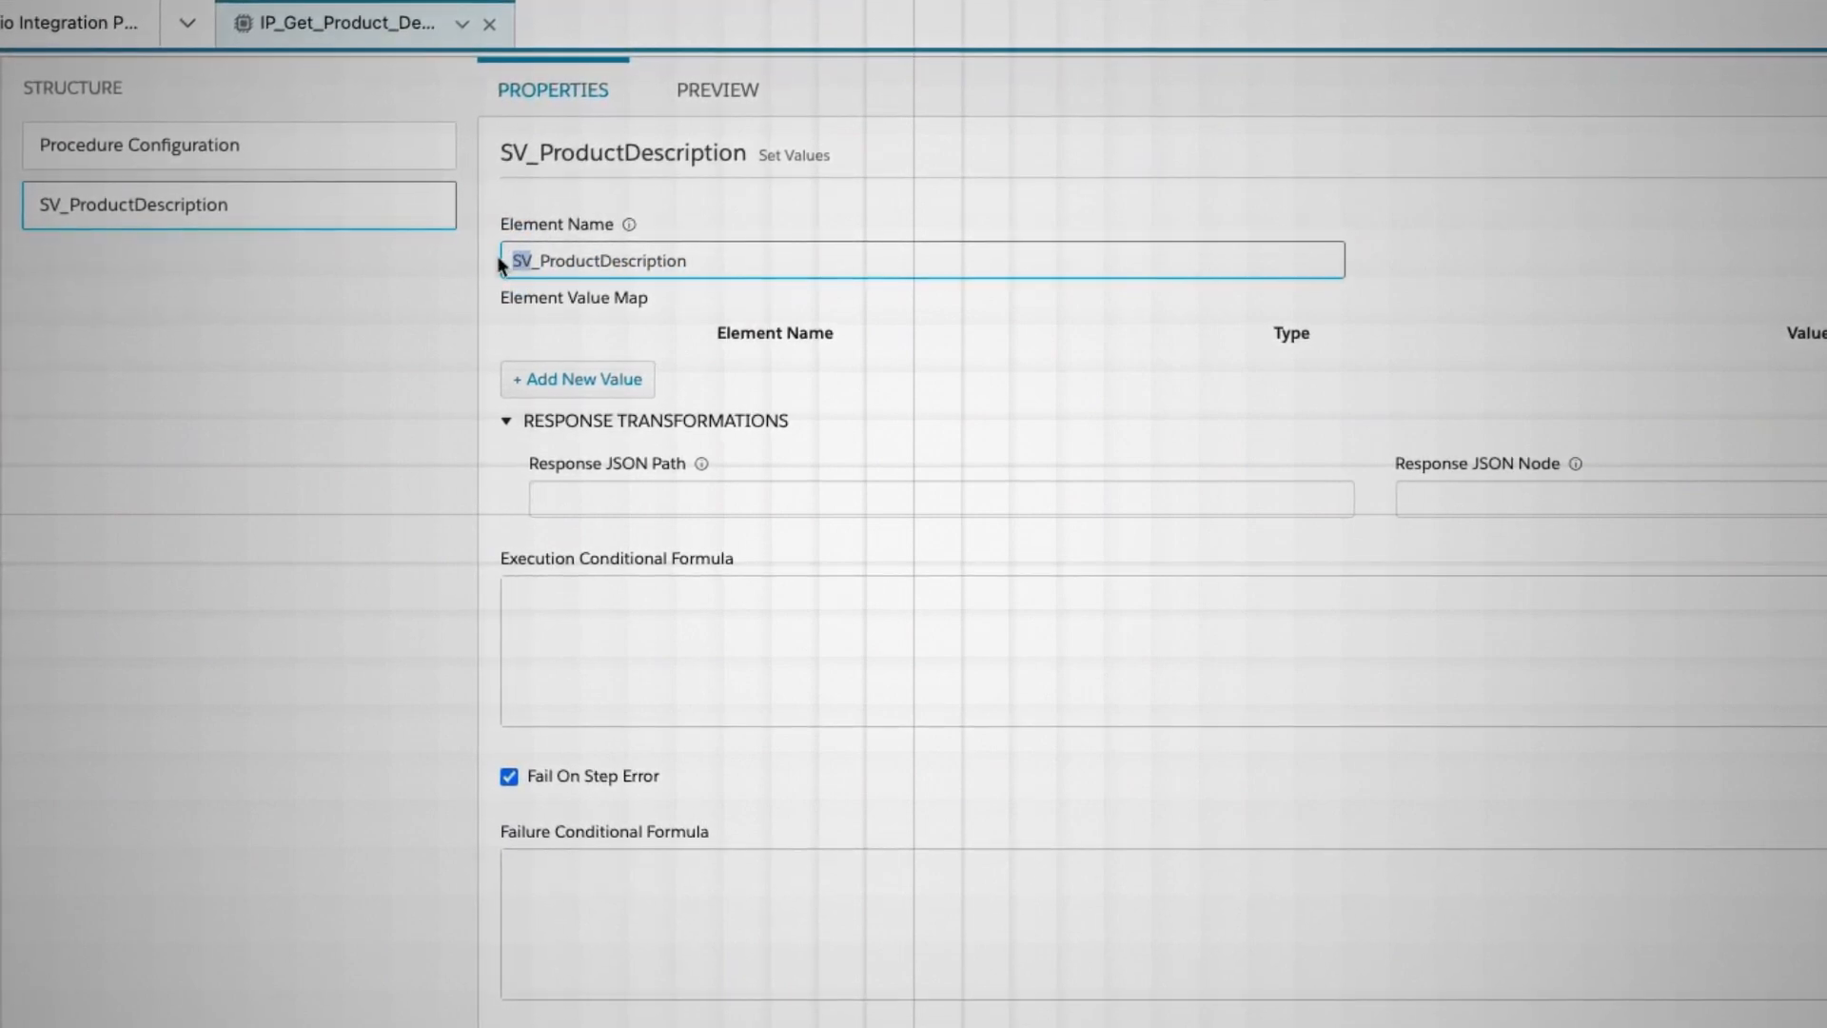
pyautogui.moveTo(537, 259); pyautogui.dragTo(694, 259)
pyautogui.click(1007, 322)
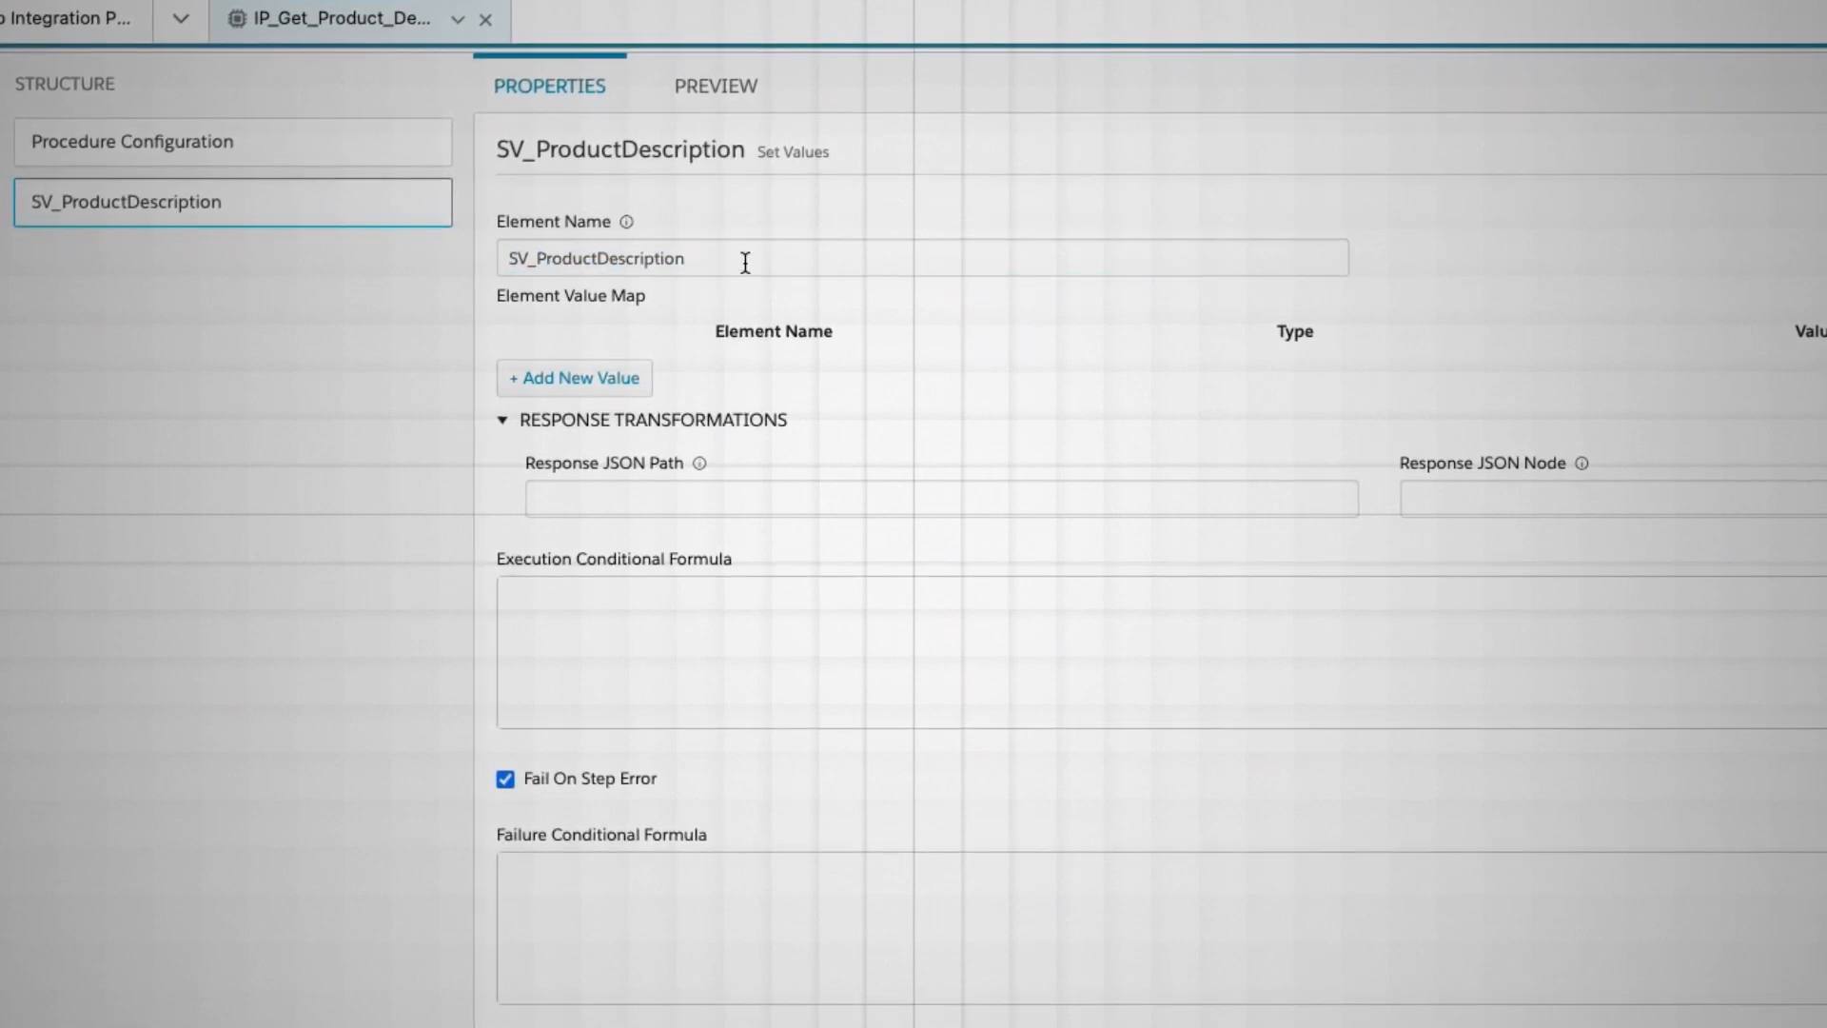
# Add one entry to the element value map, named Product Name with the value "IPhone 16" in quotes
pyautogui.click(587, 377)
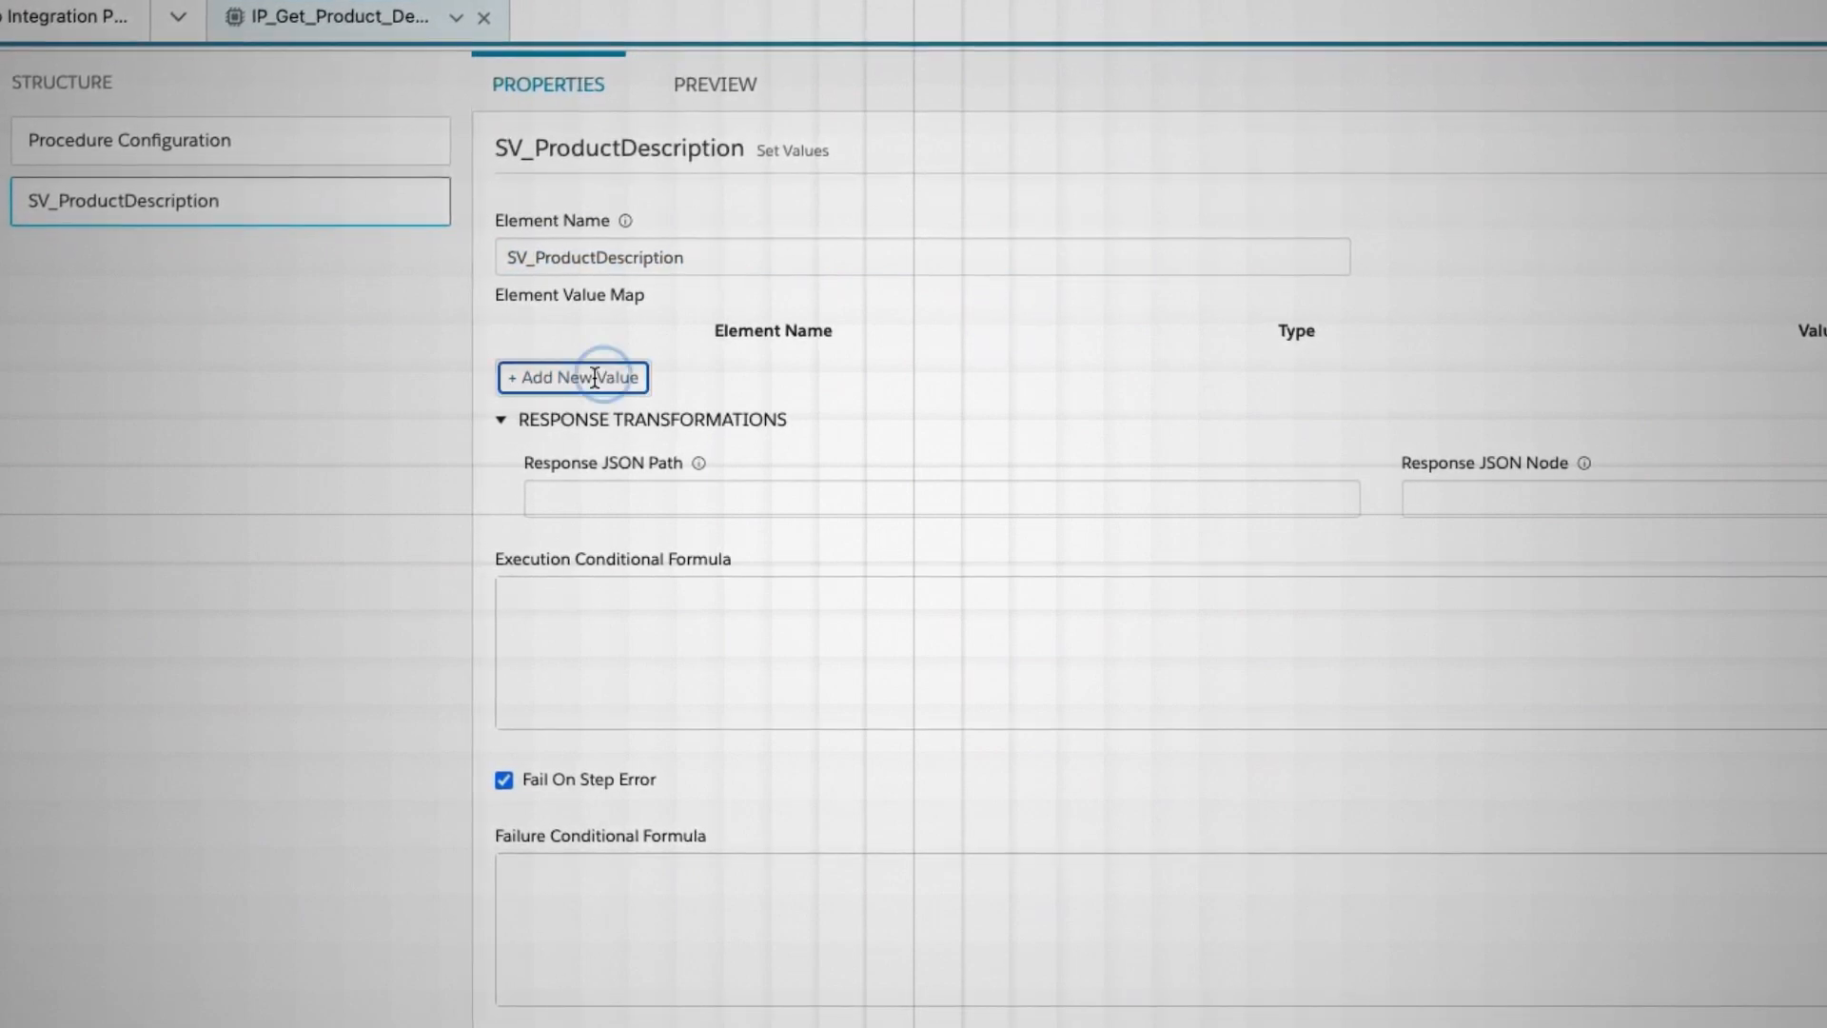
pyautogui.click(590, 424)
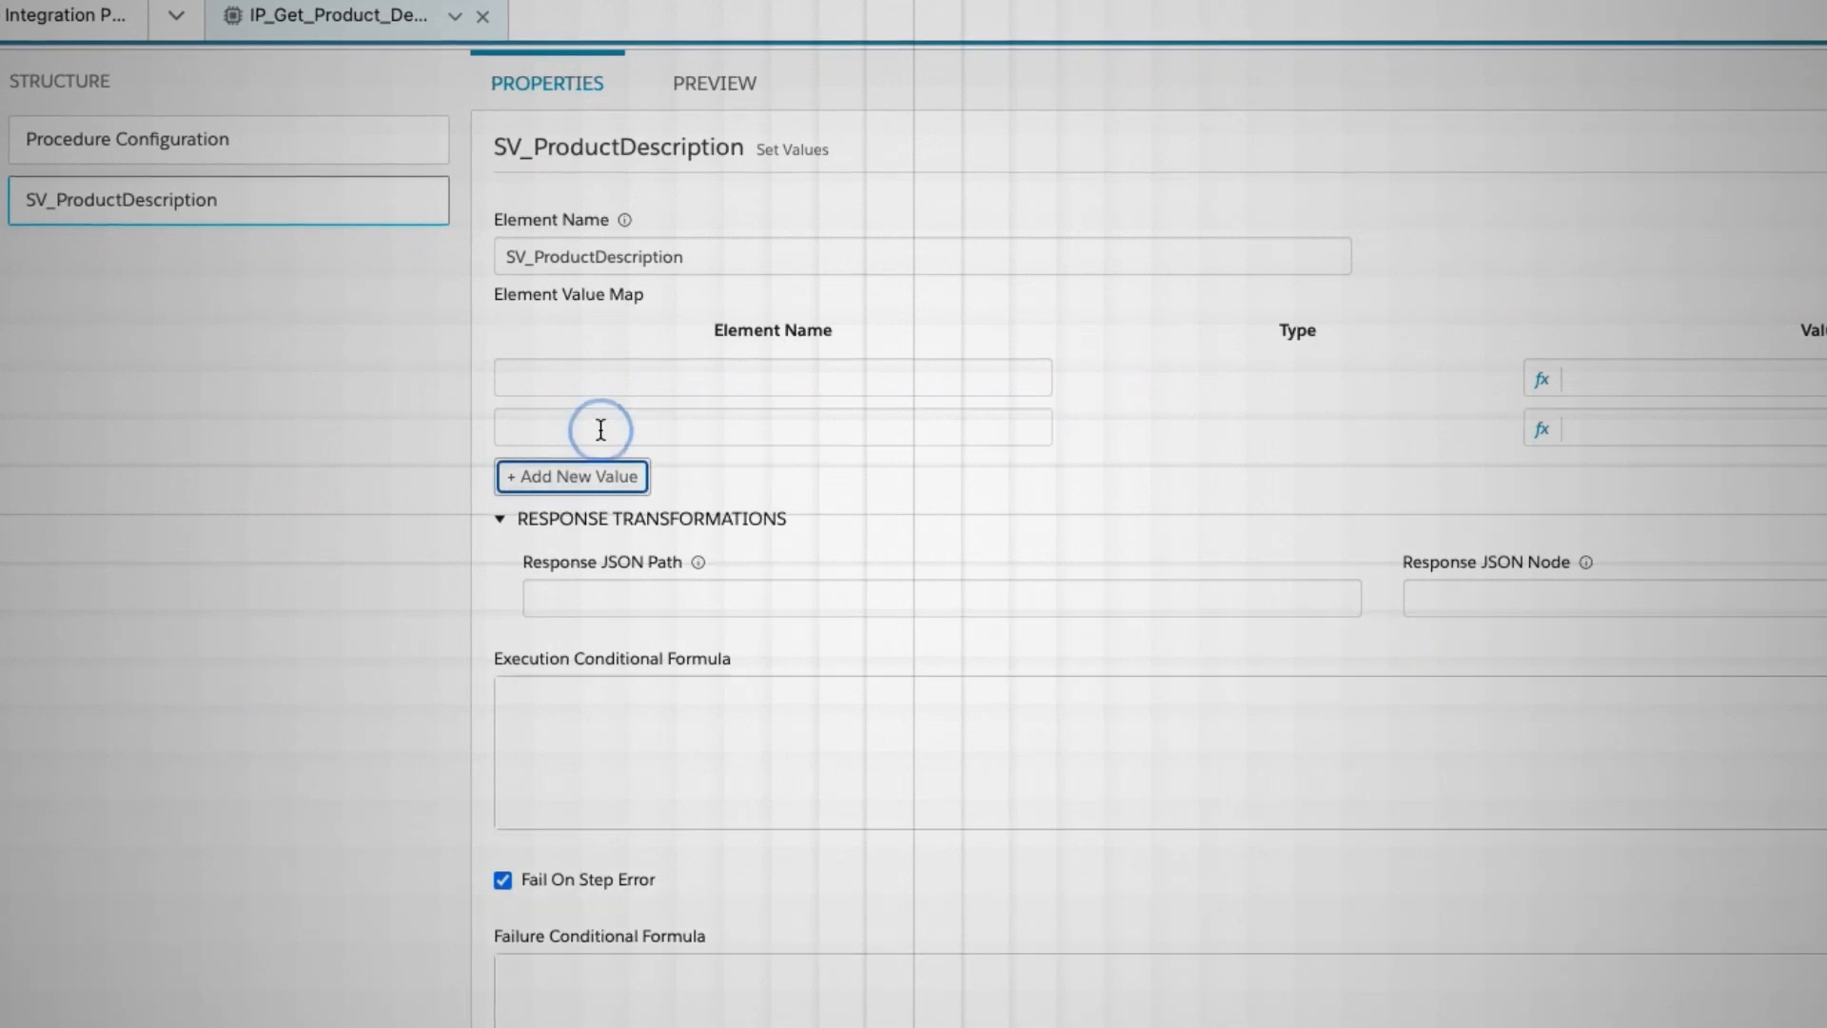
pyautogui.click(609, 475)
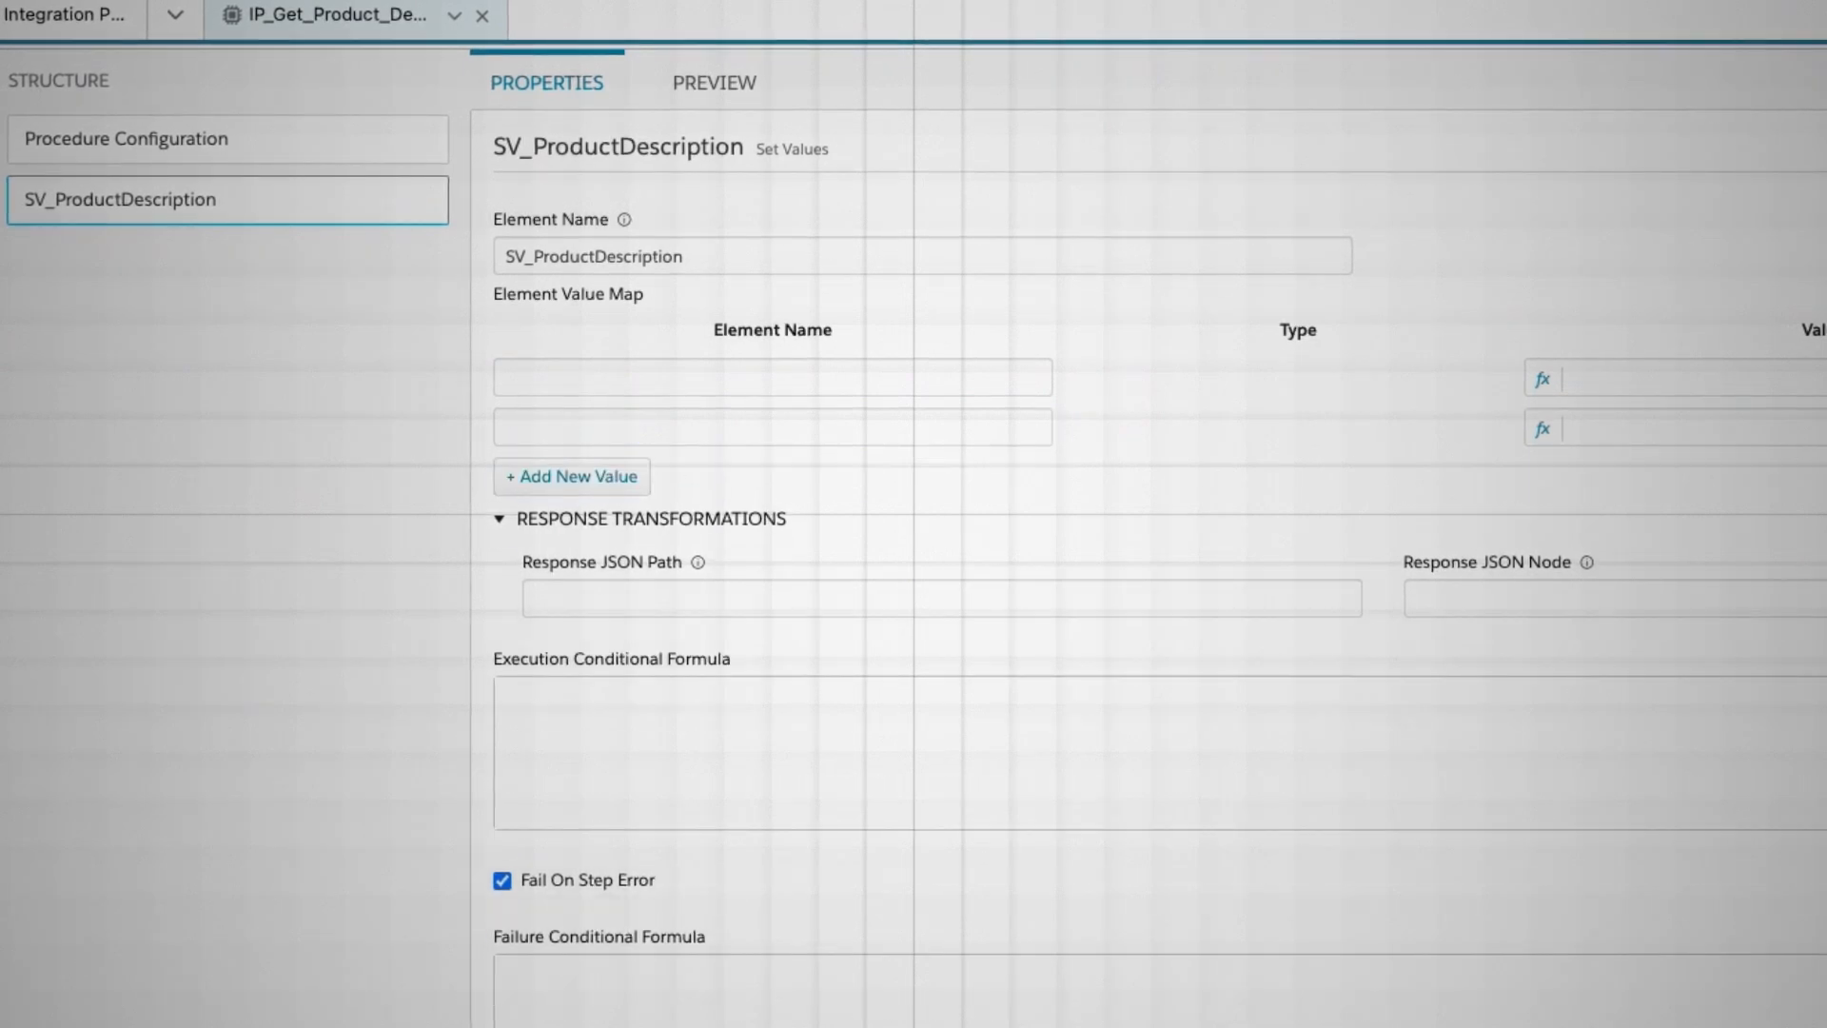
pyautogui.click(774, 380)
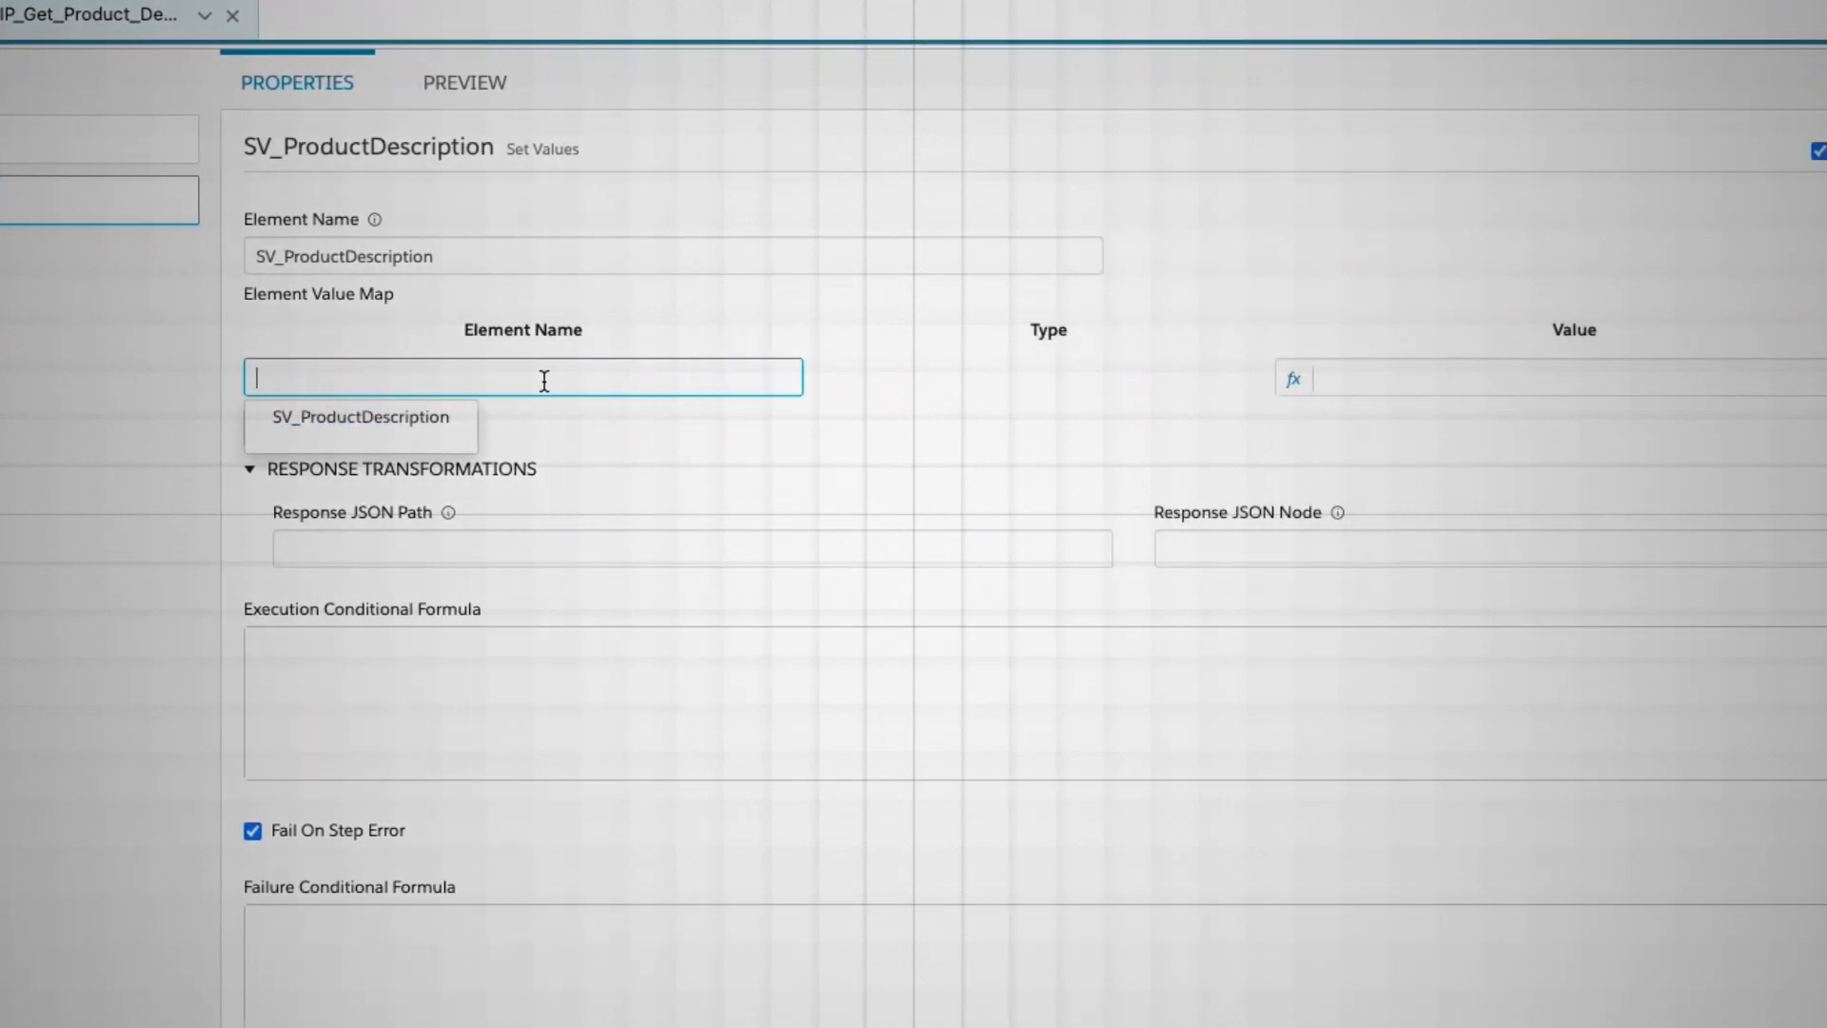
pyautogui.click(1606, 381)
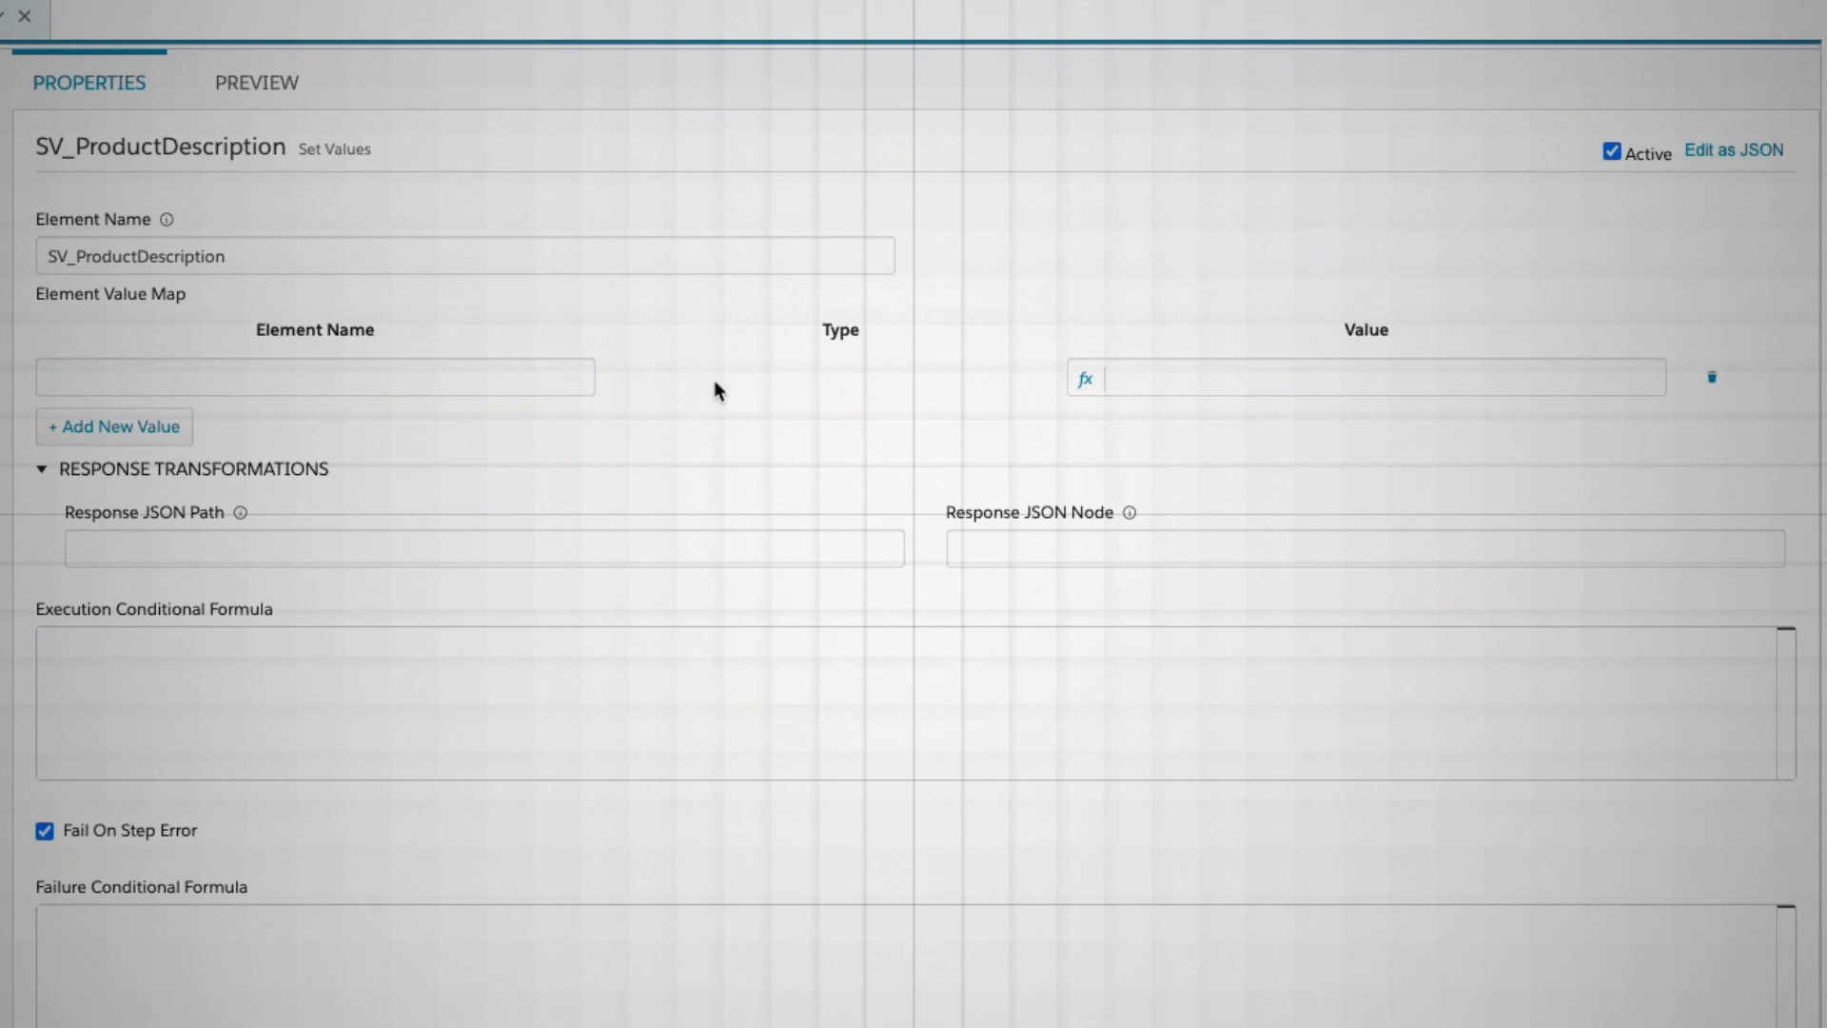
pyautogui.click(461, 371)
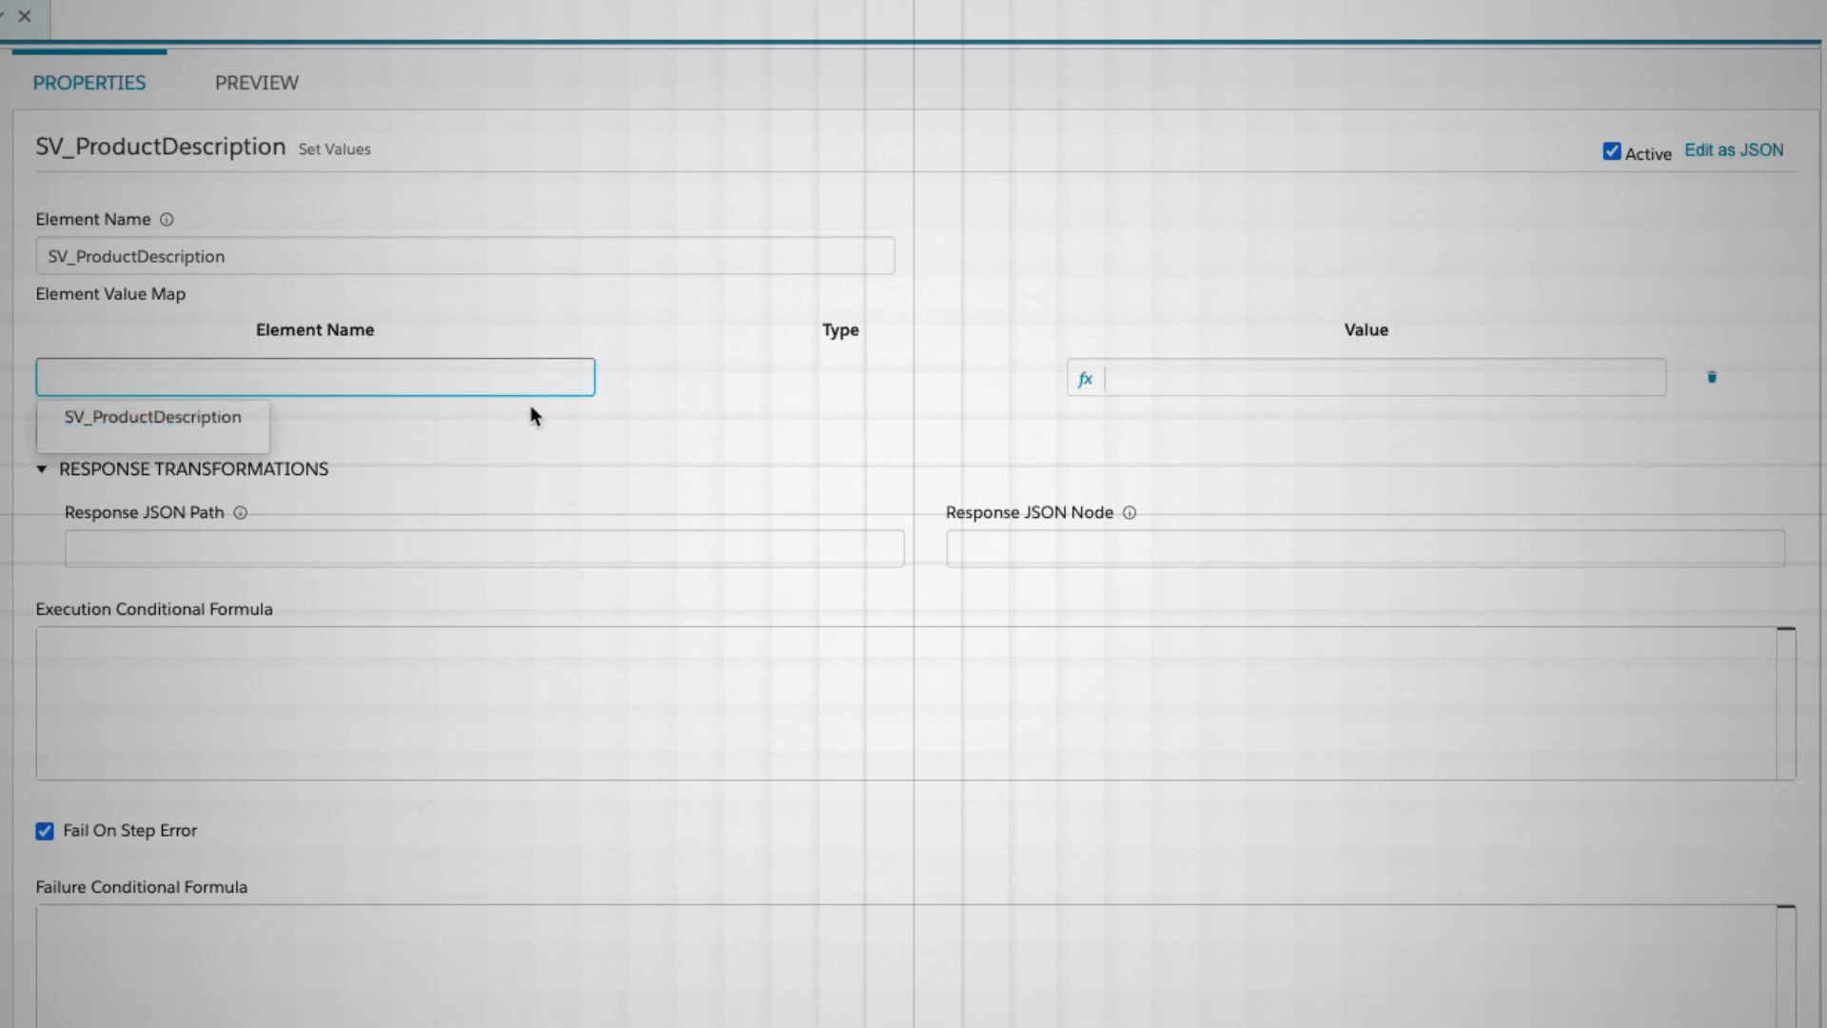
pyautogui.write('Product Name')
pyautogui.click(1170, 385)
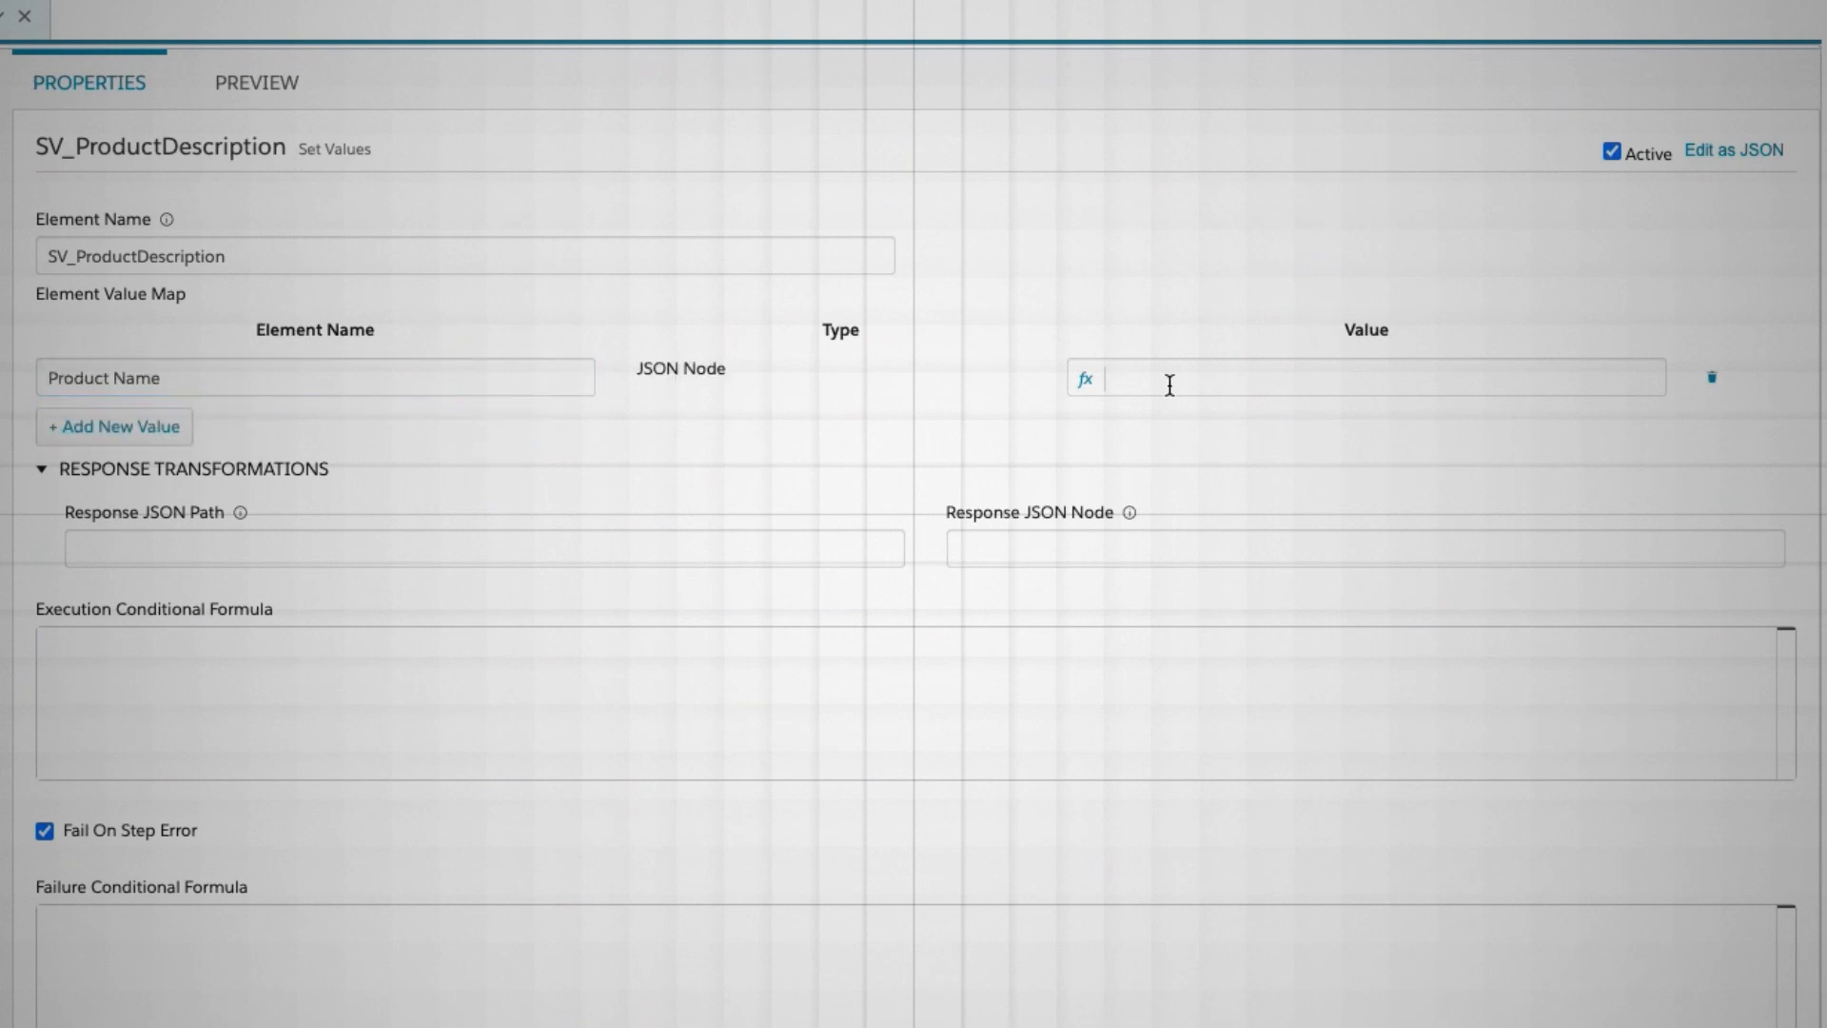
pyautogui.click(1159, 372)
pyautogui.write('"IPhone 16"')
pyautogui.click(1262, 400)
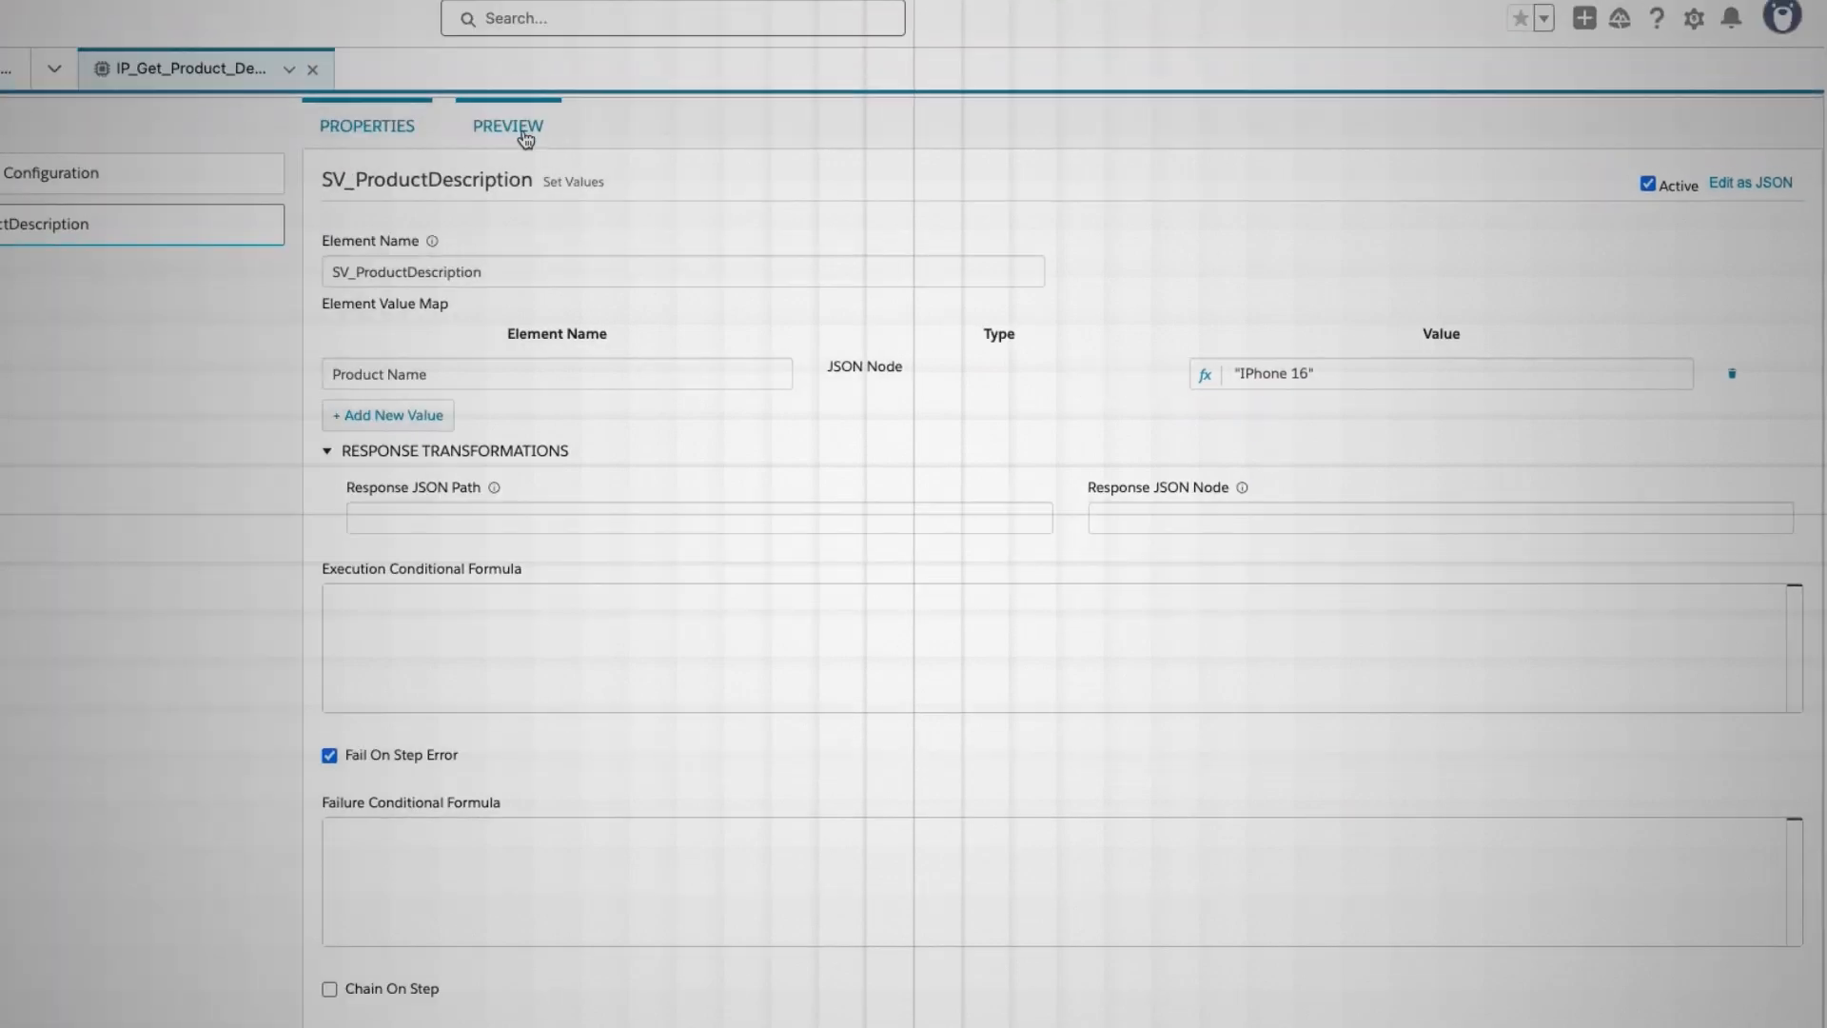
# Execute the procedure in the preview and examine the SV_ProductDescription output in the debug log
pyautogui.click(526, 139)
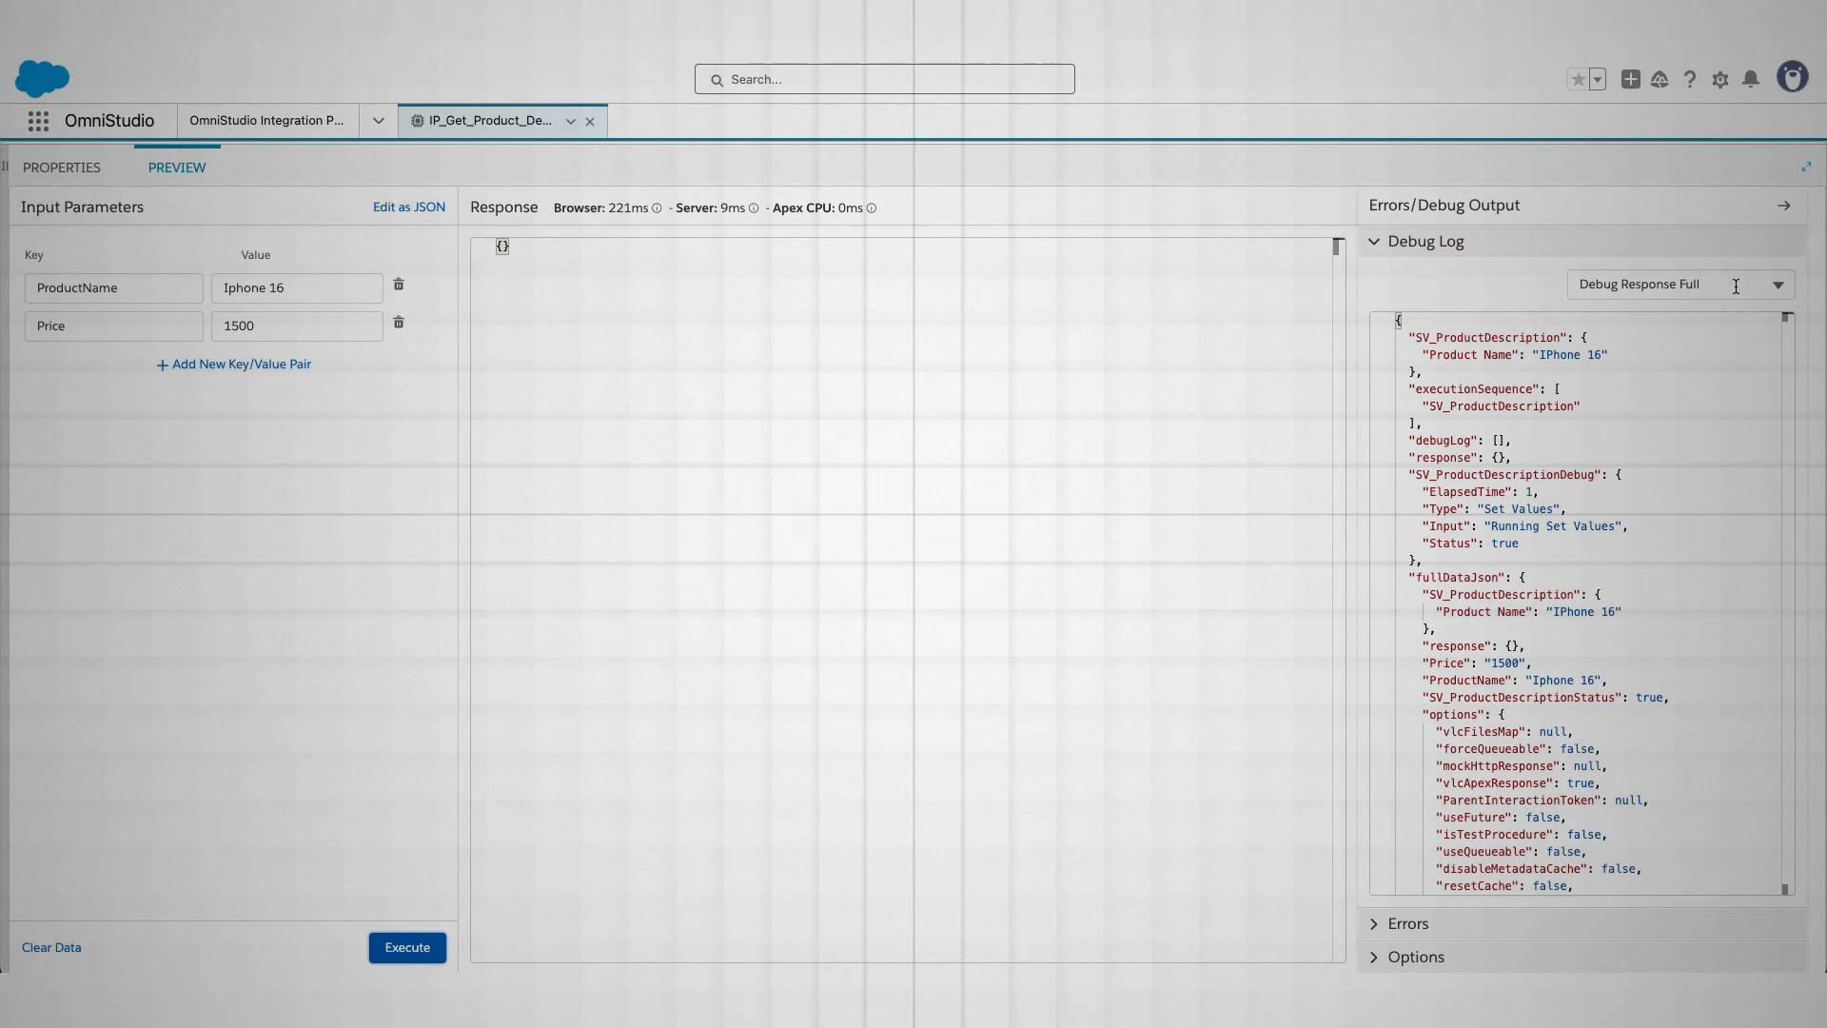
pyautogui.click(1736, 285)
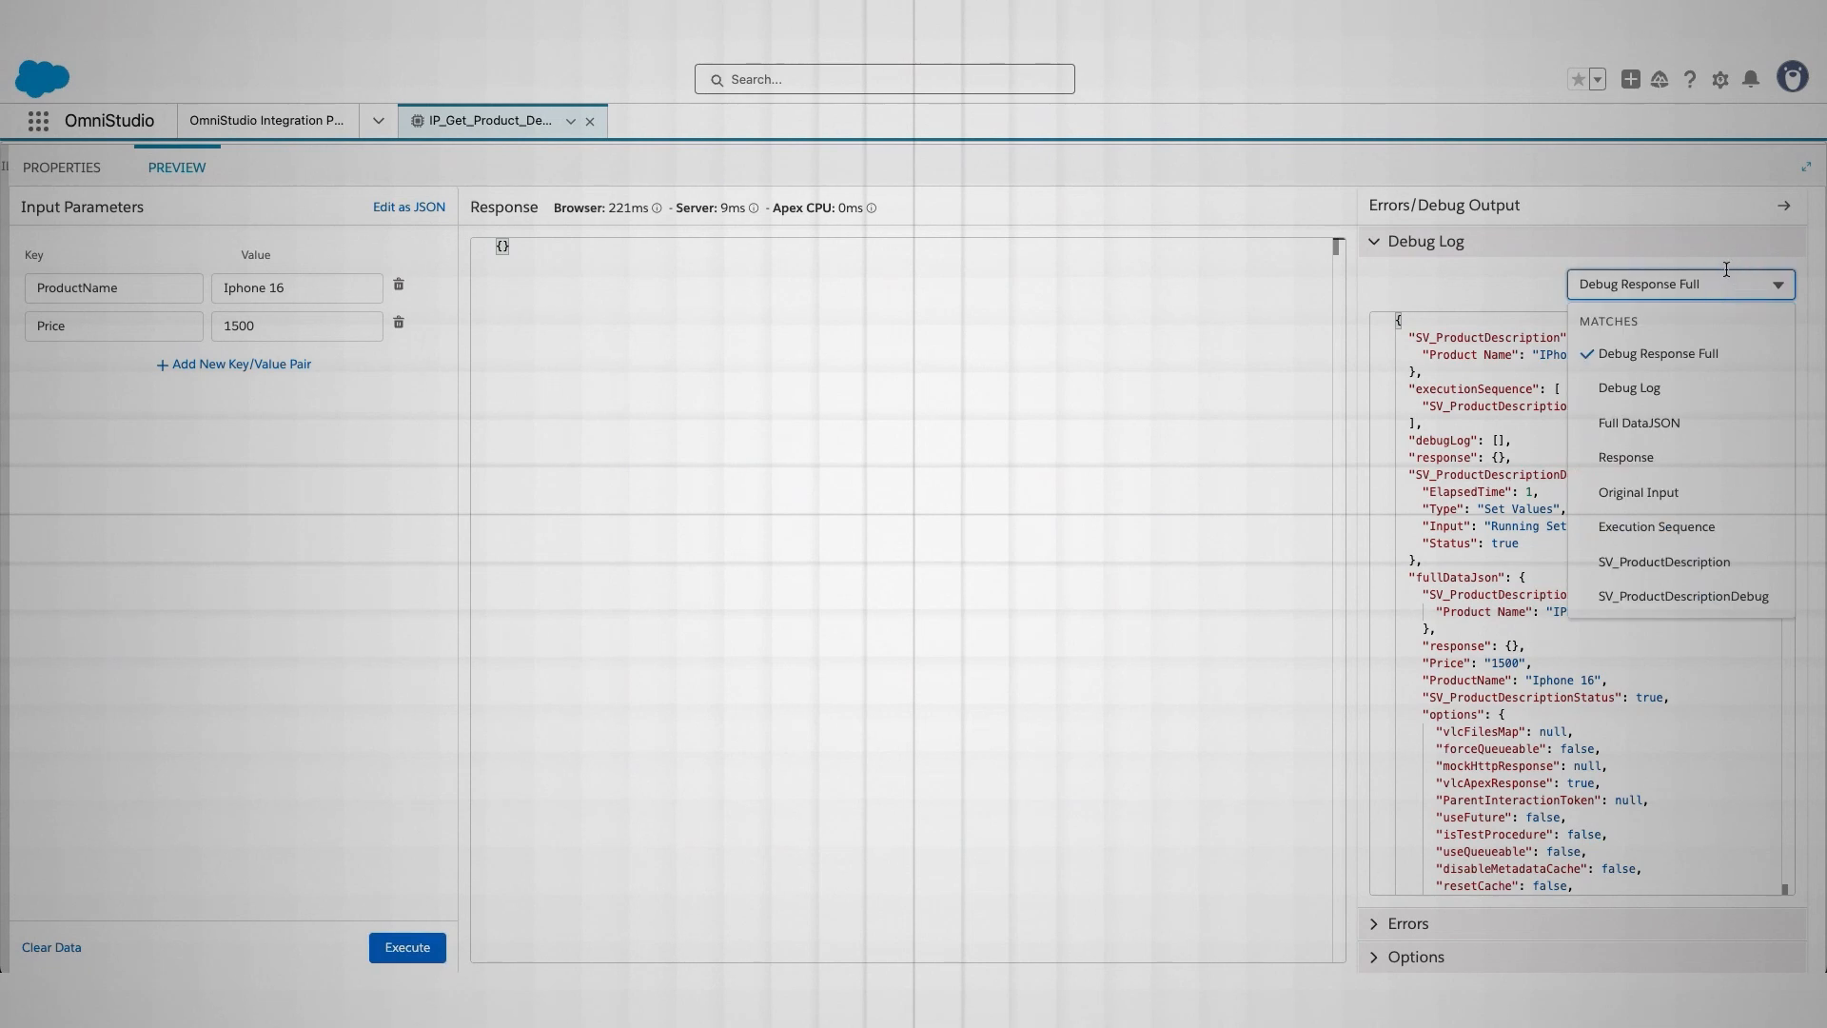
pyautogui.click(1618, 563)
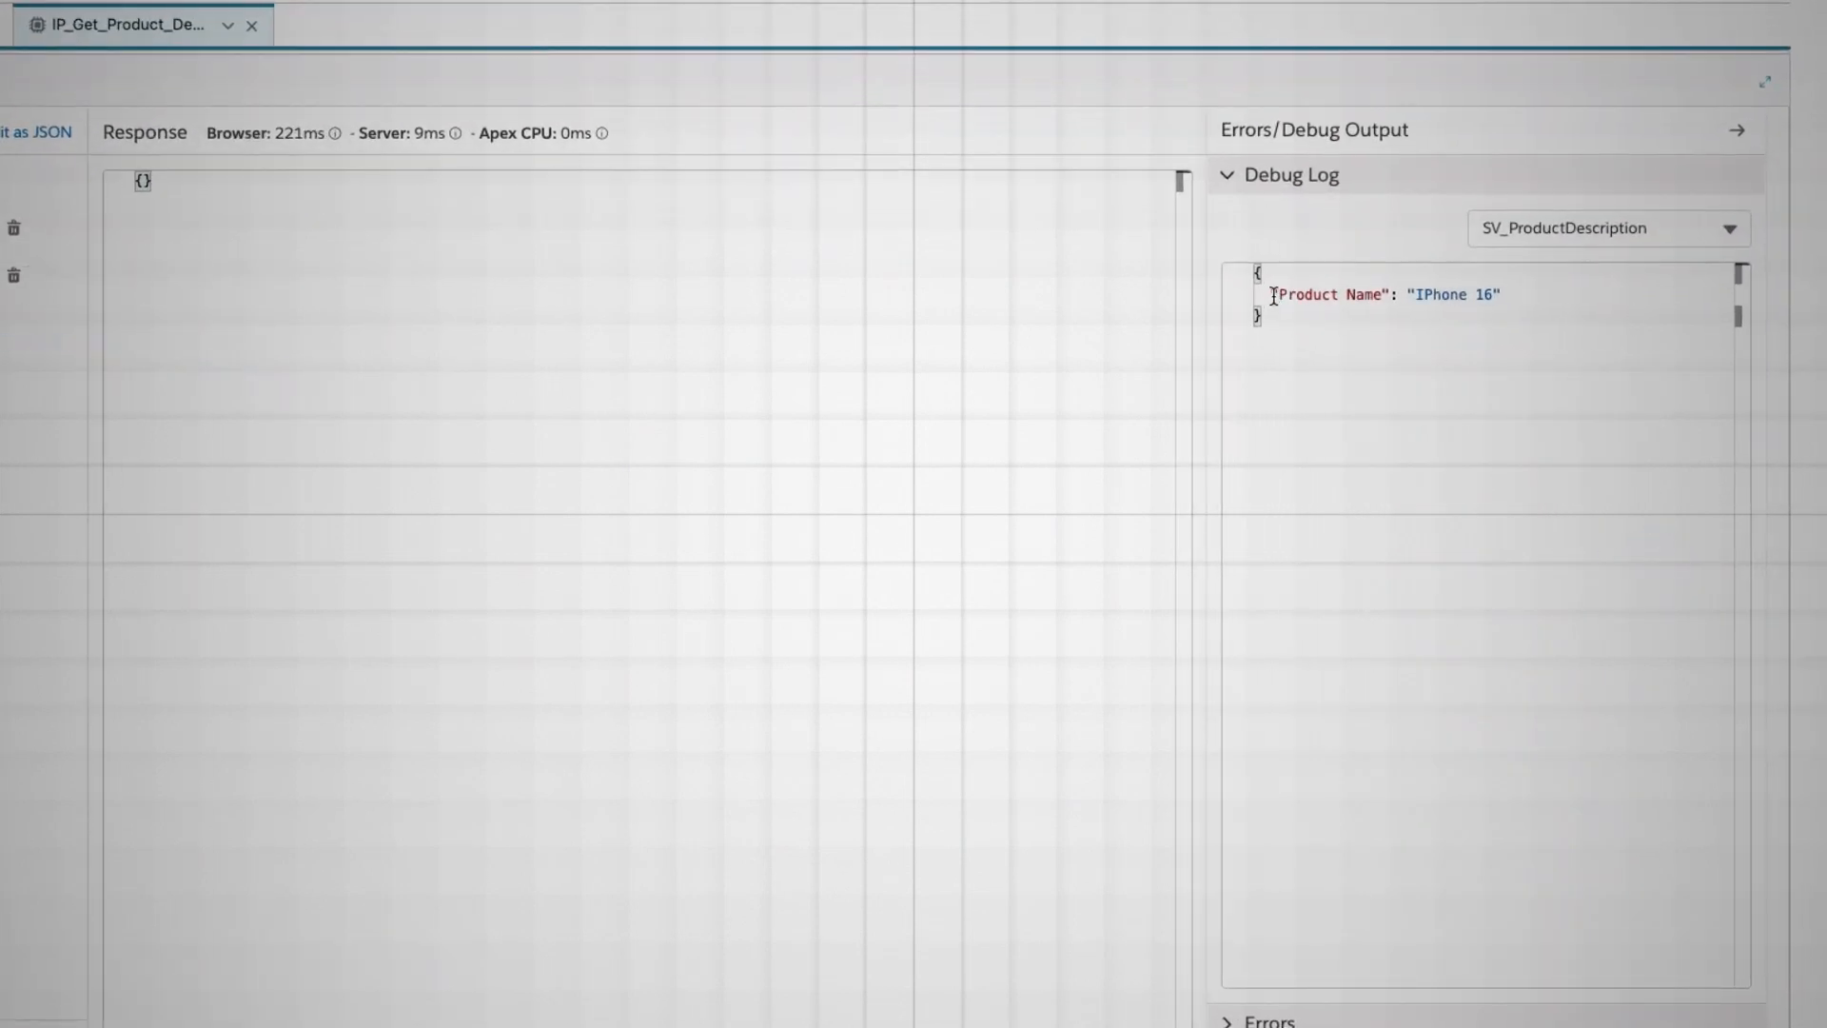
pyautogui.moveTo(1278, 297); pyautogui.dragTo(1512, 297)
pyautogui.click(1566, 304)
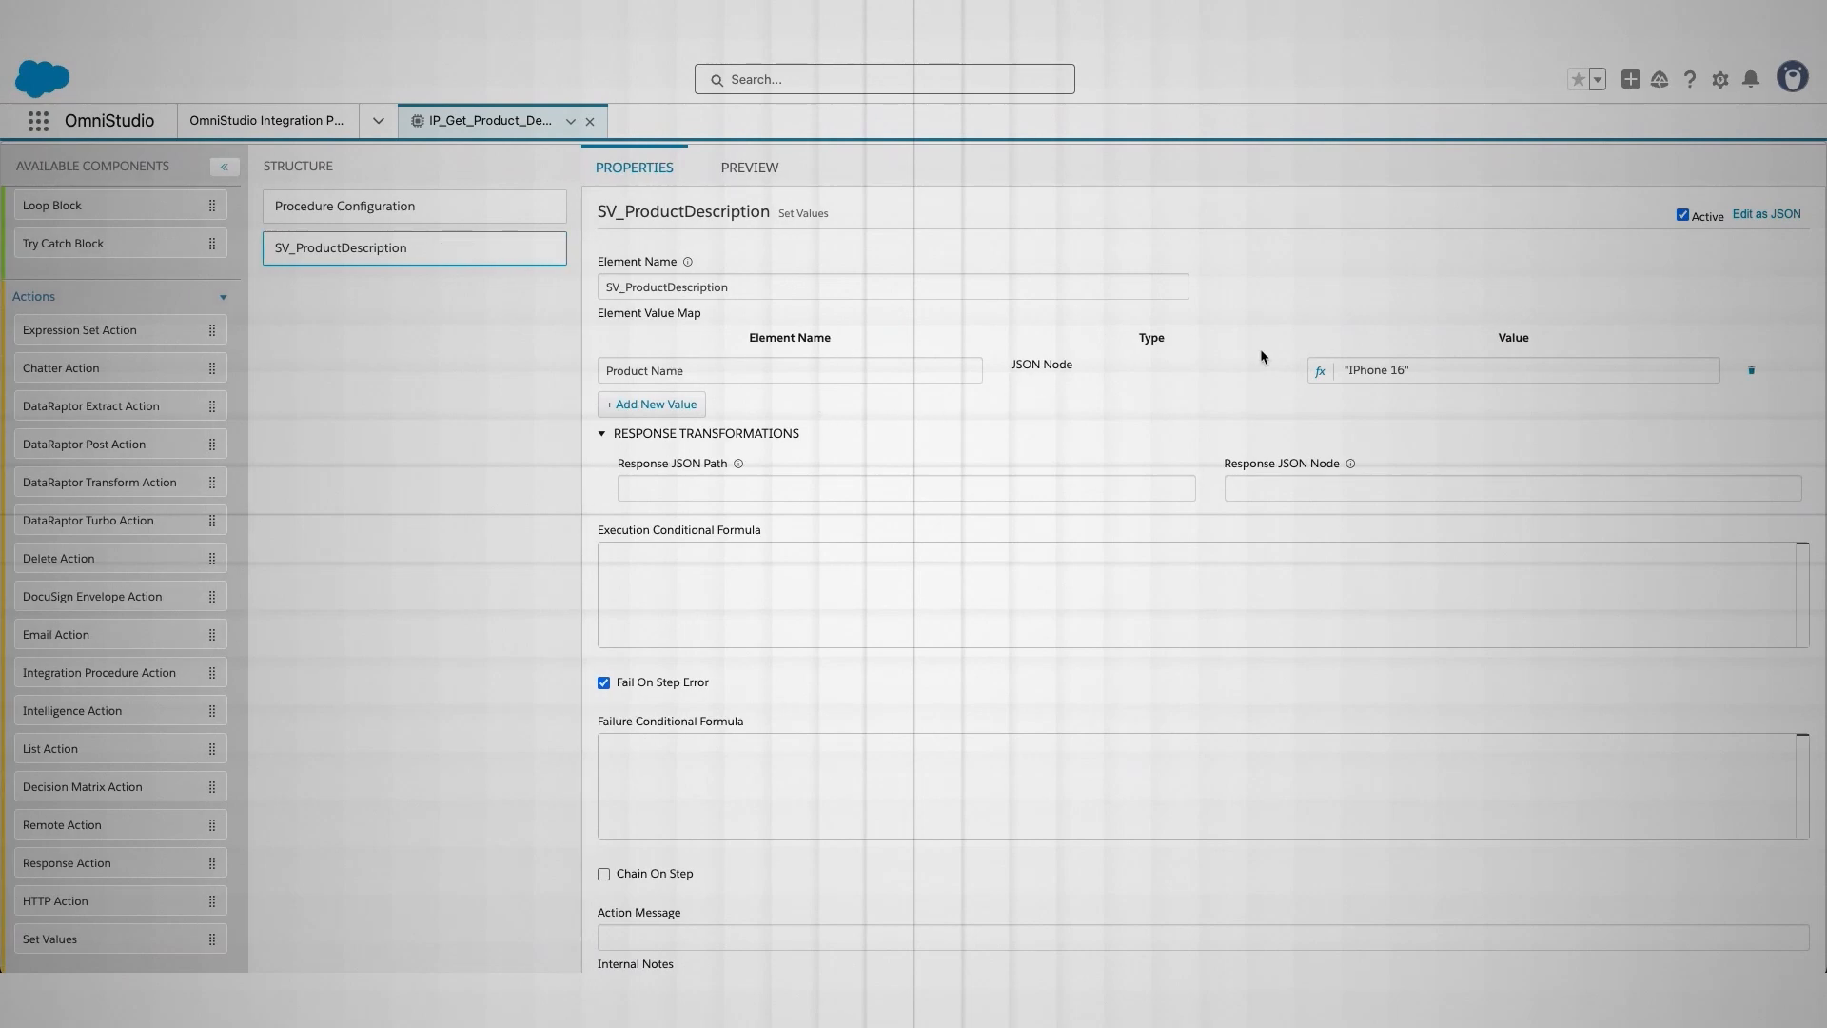
# Set the Product Name entry's value to the merge field %ProductName% and execute the procedure in the preview
pyautogui.moveTo(1409, 371); pyautogui.dragTo(1319, 370)
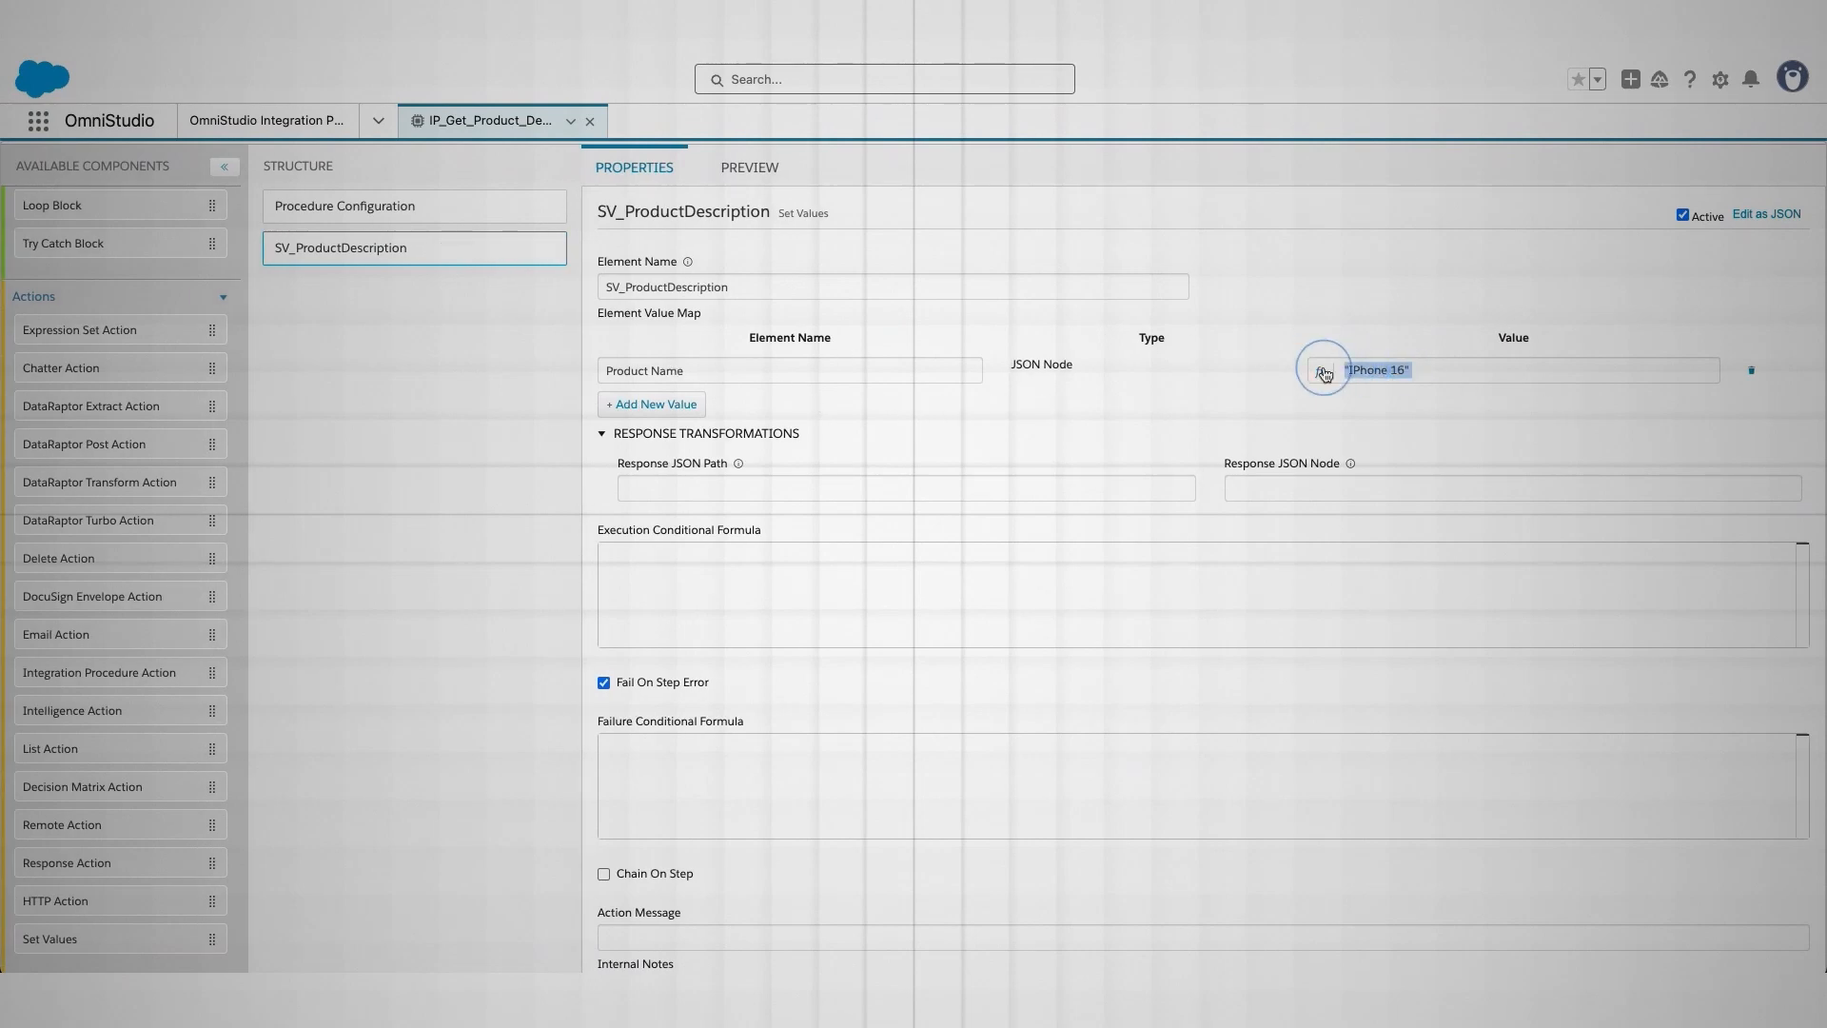
pyautogui.press('BackSpace')
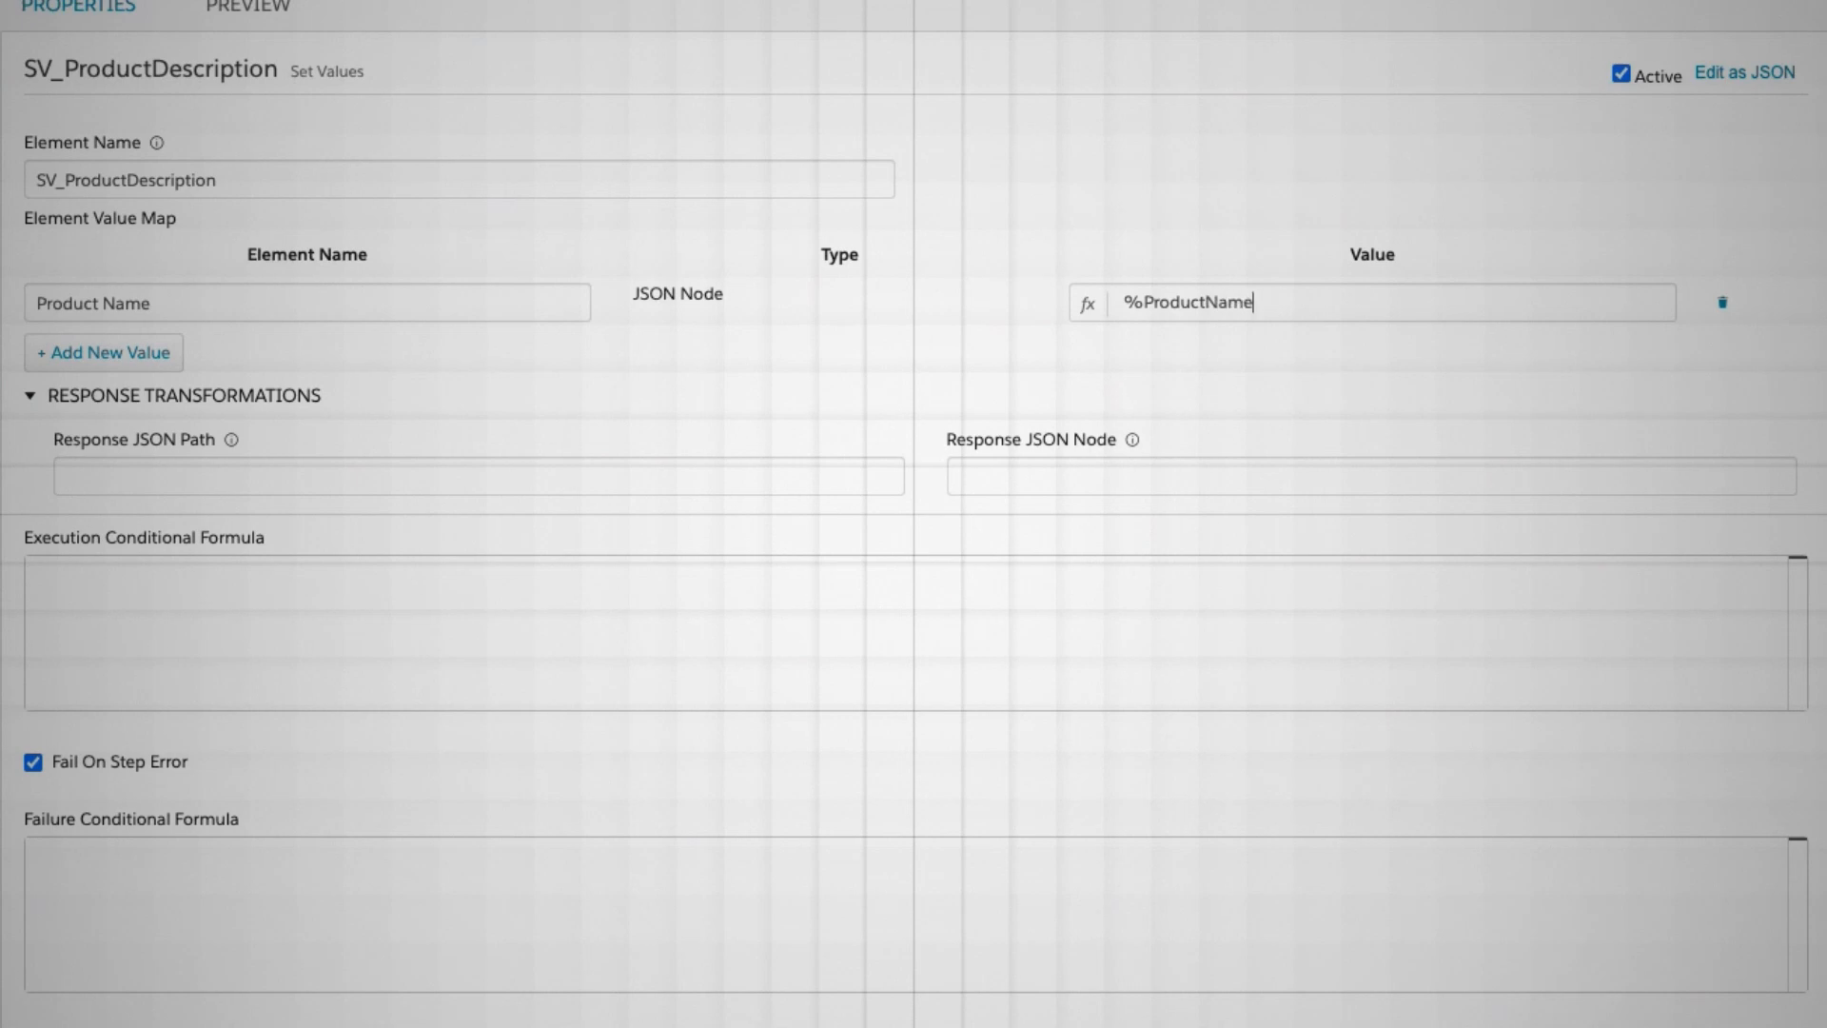
pyautogui.click(248, 4)
pyautogui.click(426, 942)
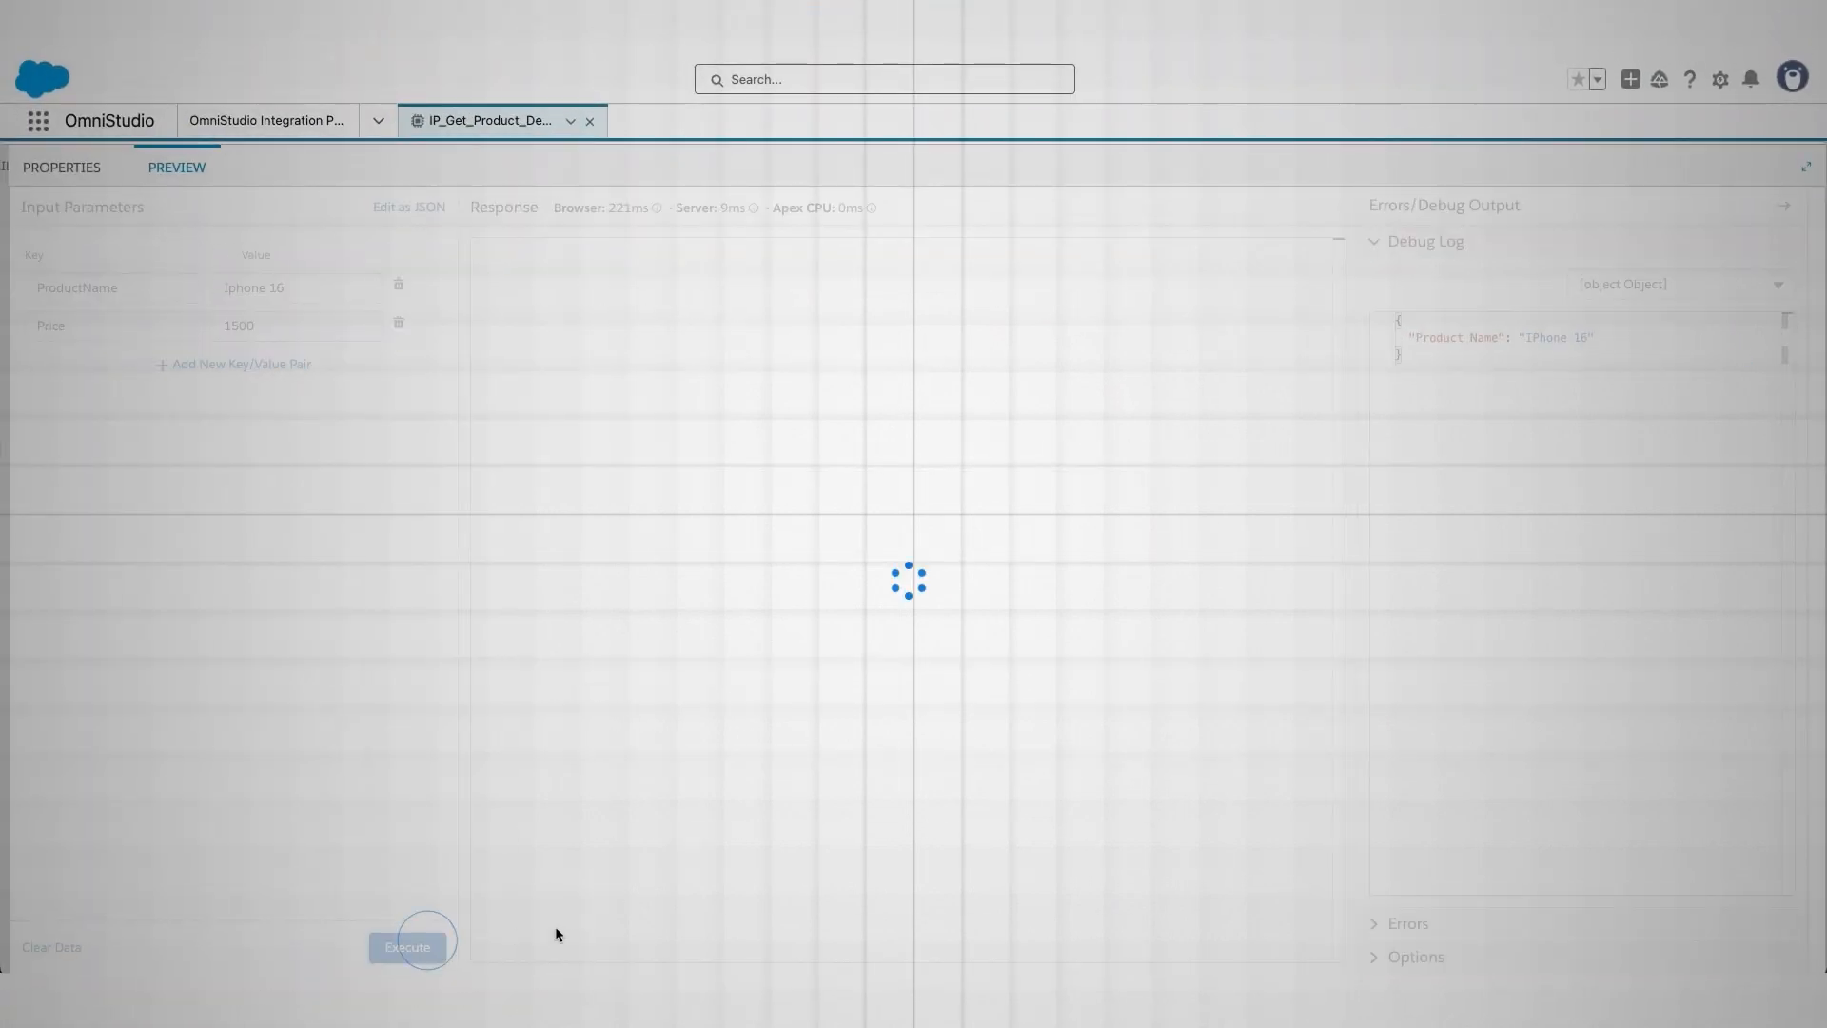
# Filter the debug log to SV_ProductDescription and check the Product Name it outputs
pyautogui.click(1680, 284)
pyautogui.click(1617, 522)
pyautogui.moveTo(1592, 337); pyautogui.dragTo(1434, 325)
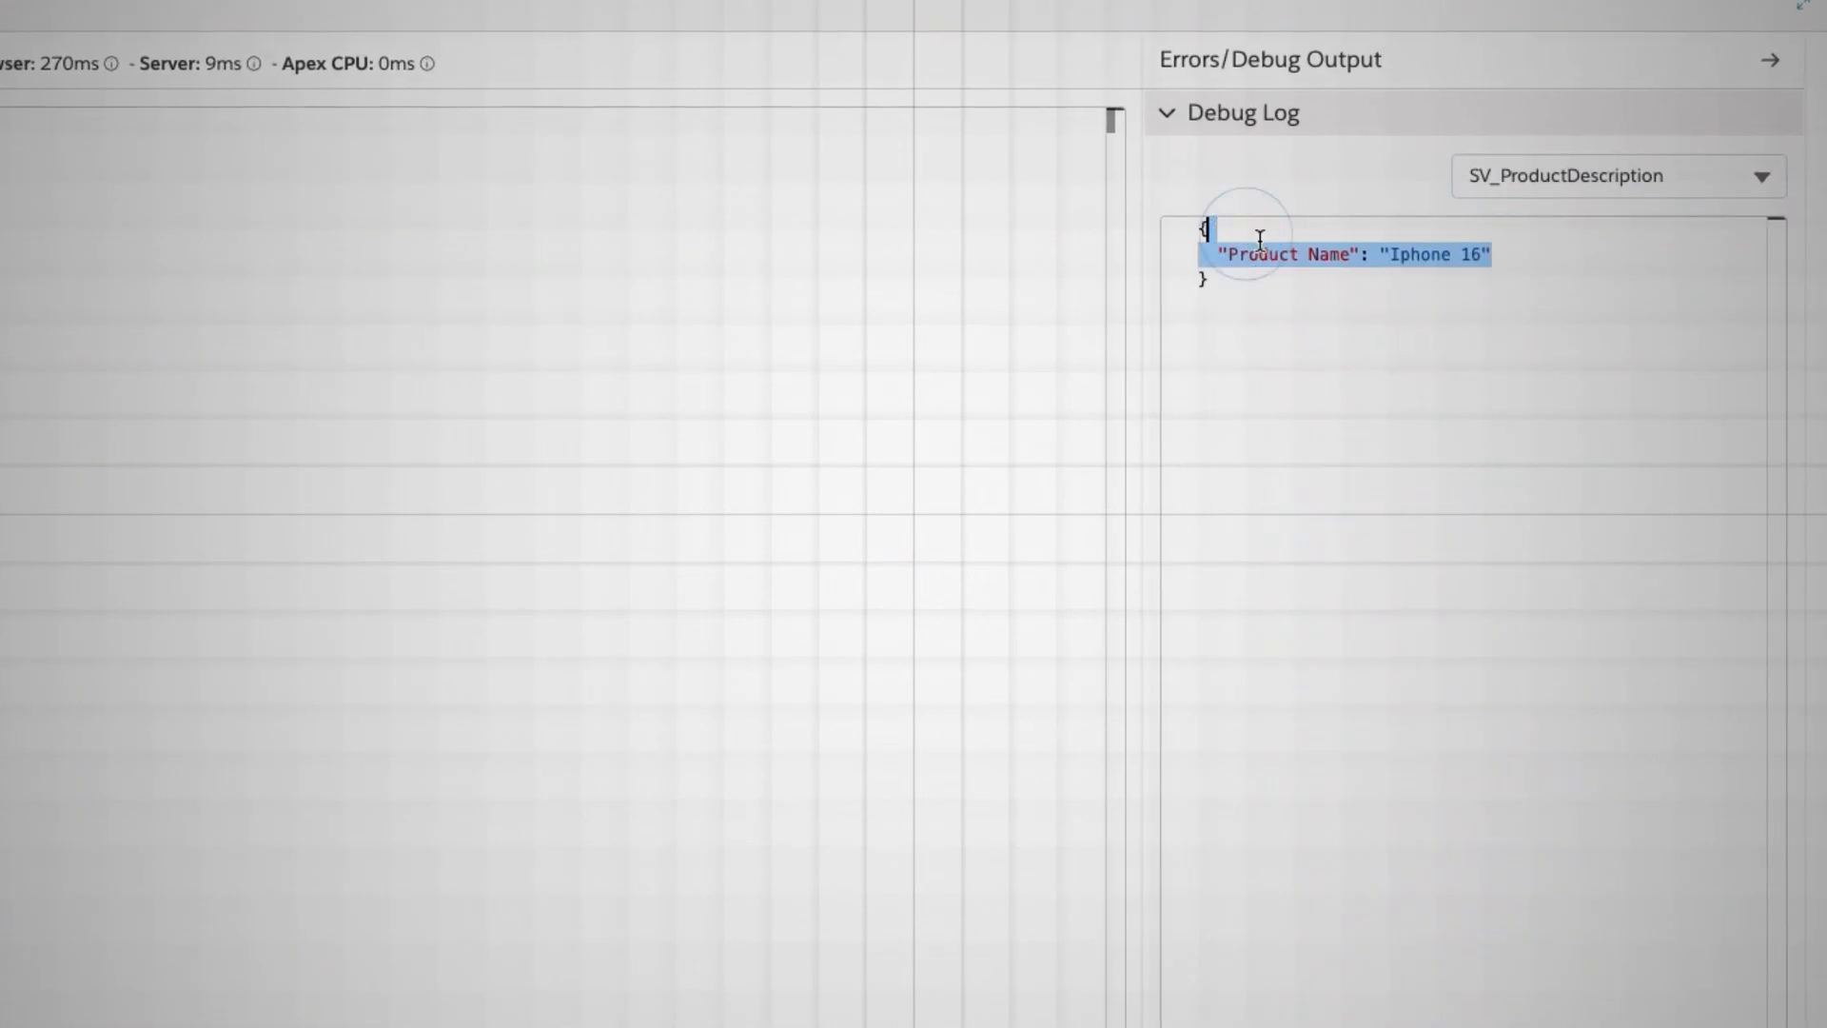
pyautogui.click(1207, 228)
# Change the ProductName input parameter to Iphone 15, execute the procedure and check the Product Name in the debug output
pyautogui.click(445, 343)
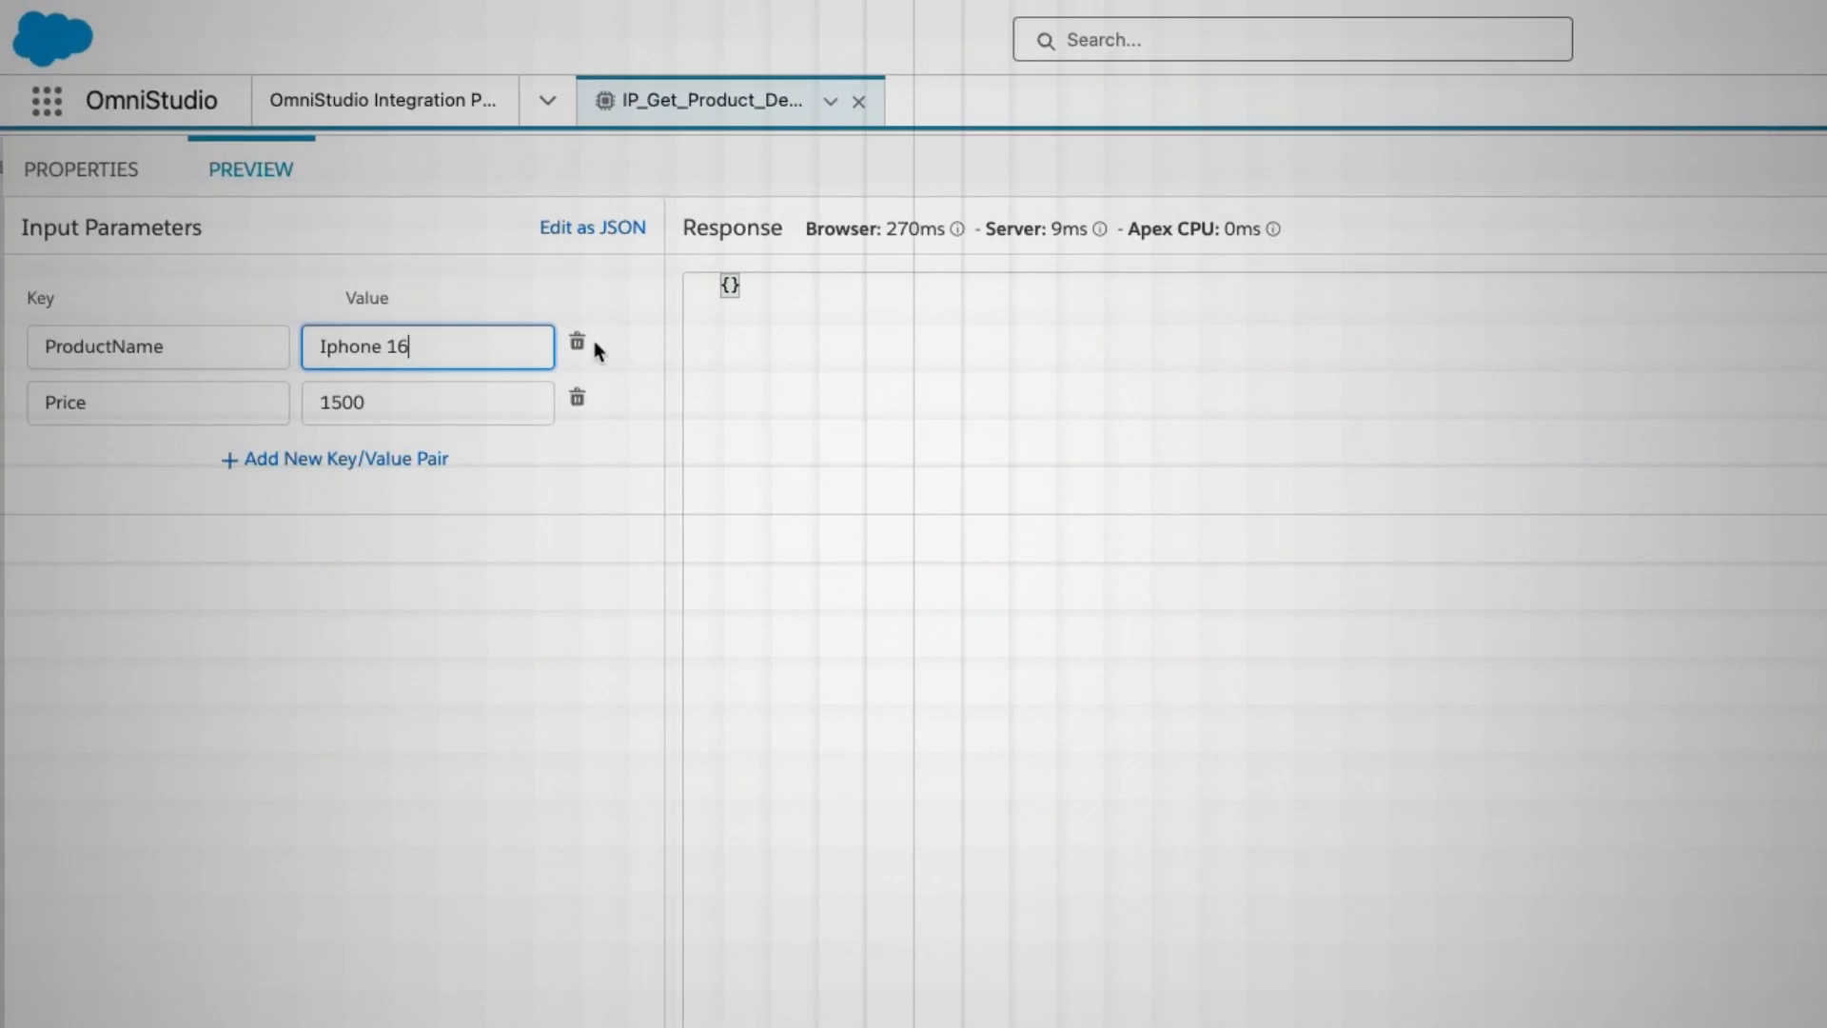
pyautogui.press('BackSpace')
pyautogui.write('5')
pyautogui.click(451, 1016)
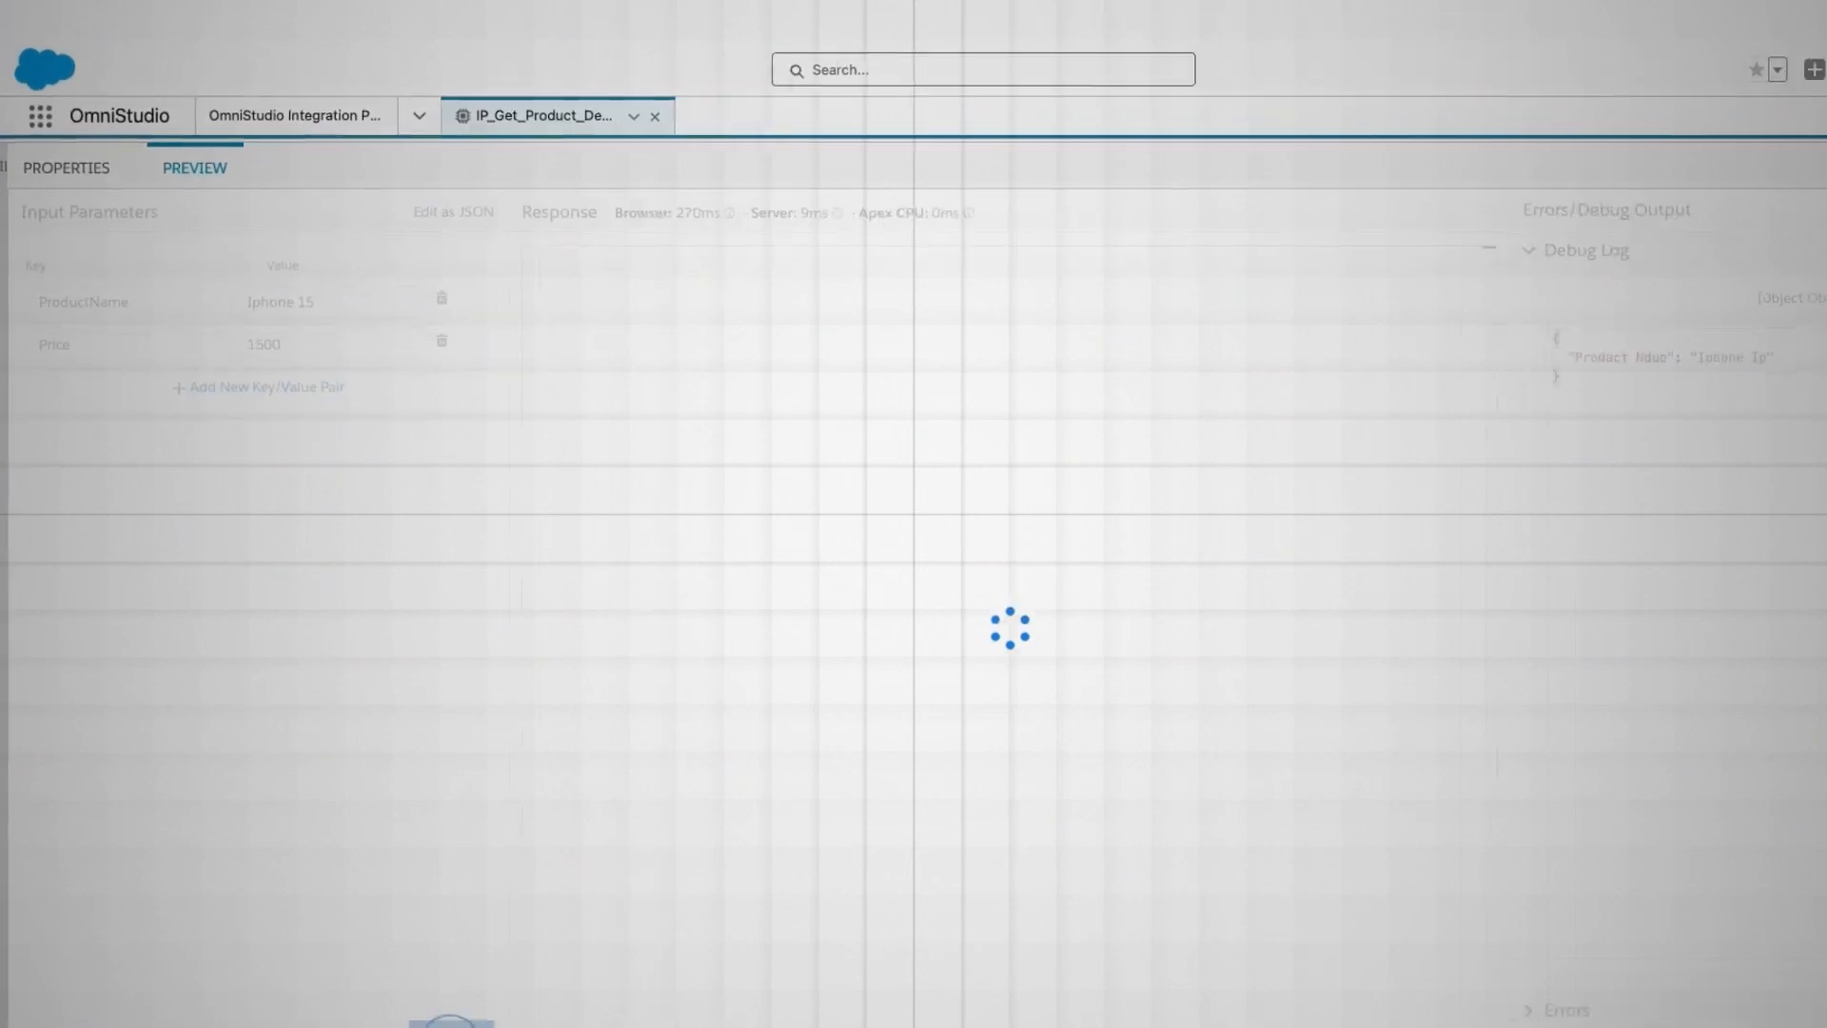
pyautogui.moveTo(1533, 355); pyautogui.dragTo(1621, 355)
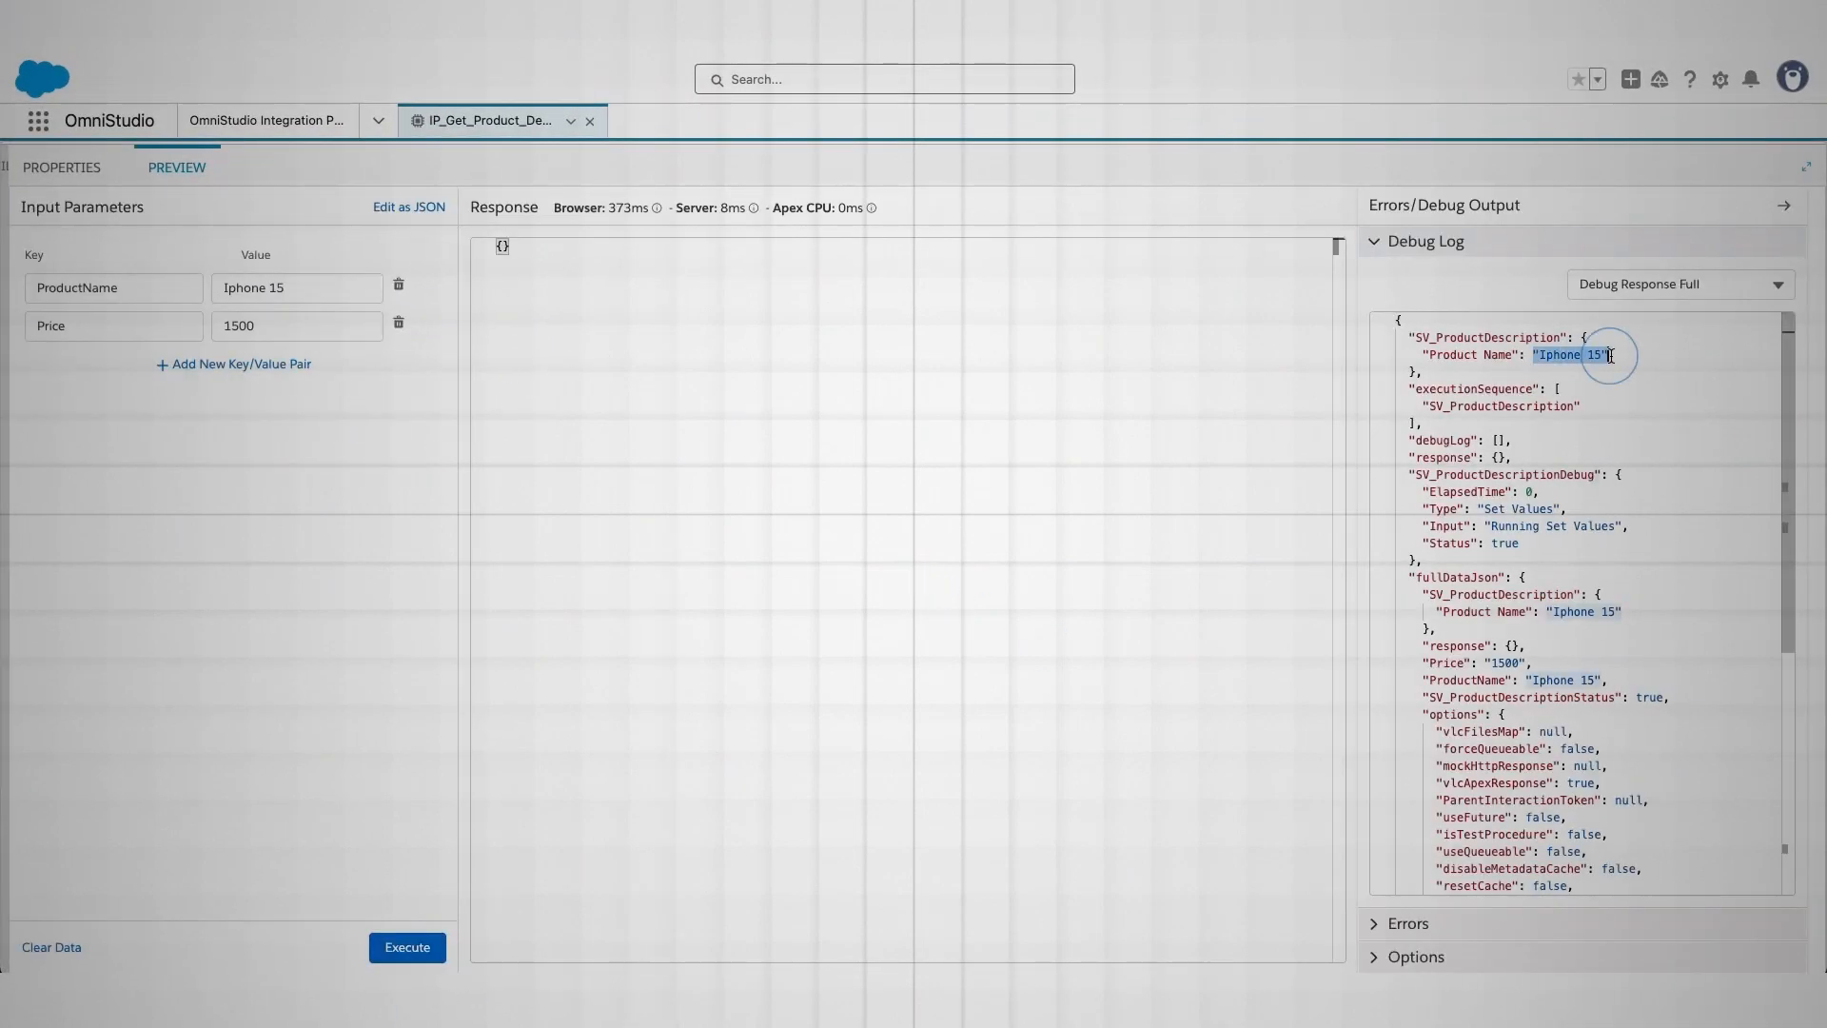
pyautogui.click(1610, 355)
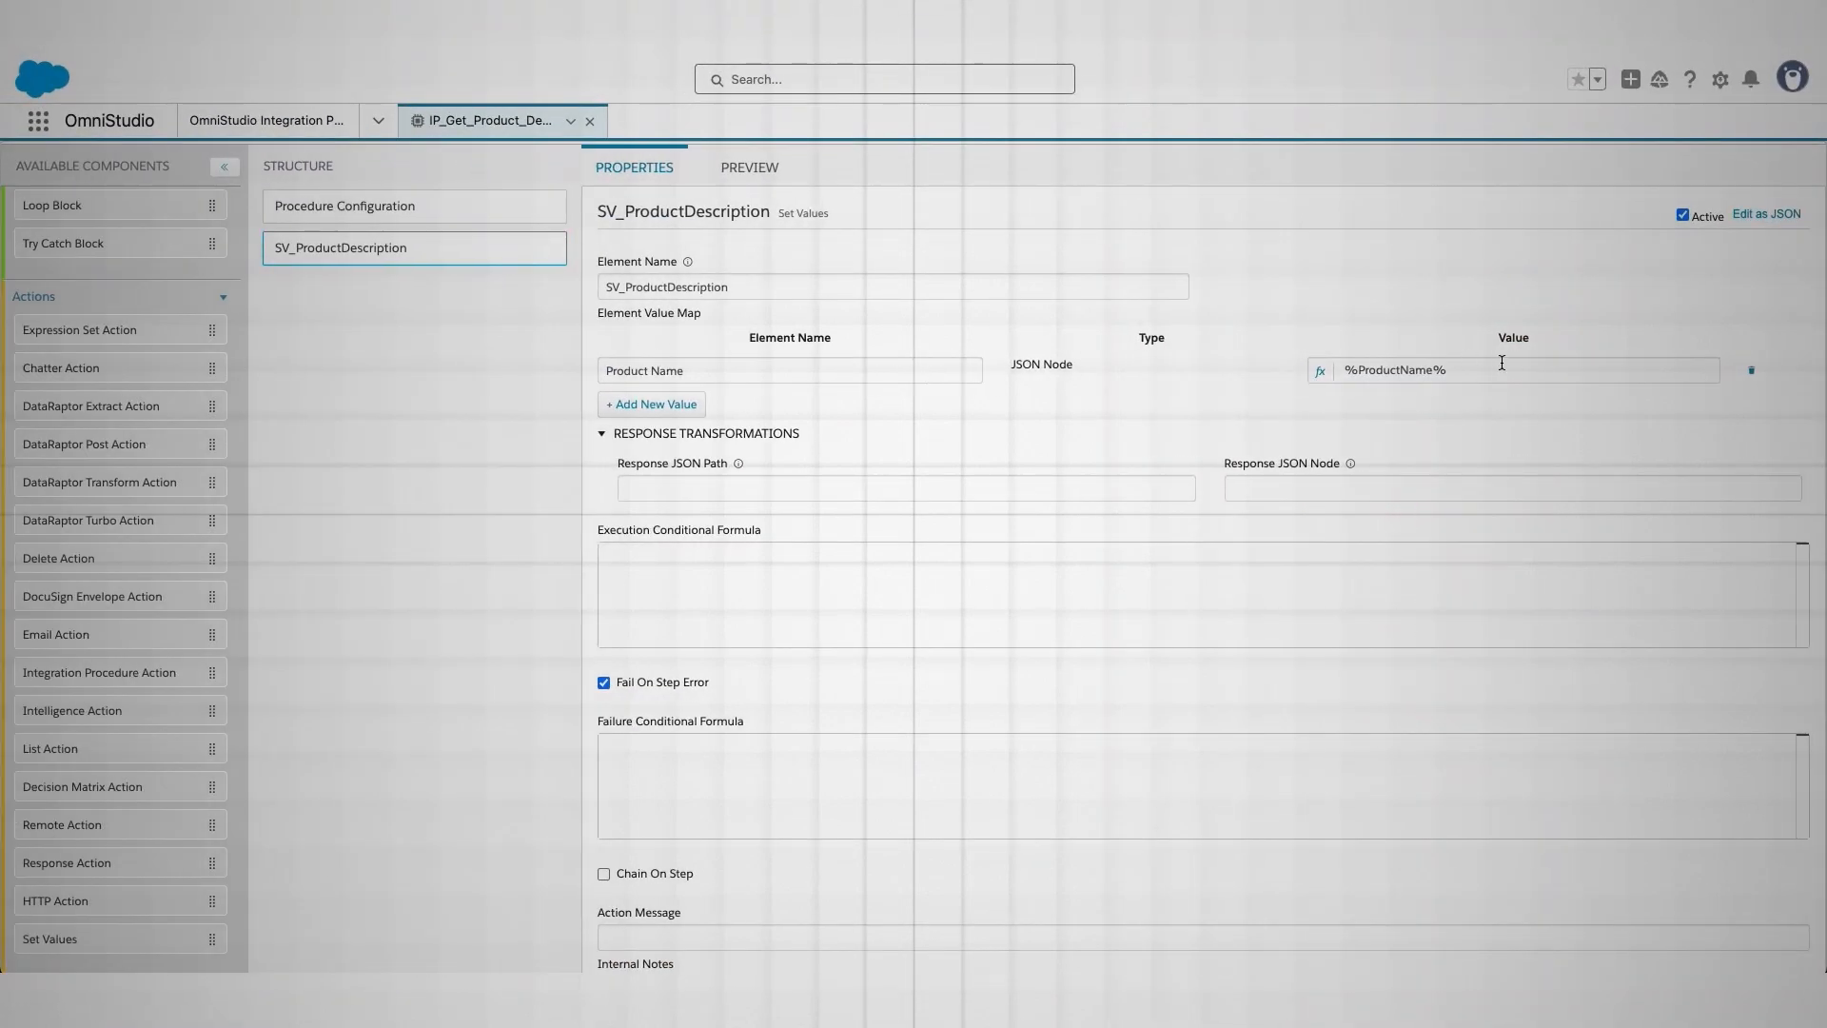
pyautogui.moveTo(1502, 363); pyautogui.dragTo(1346, 359)
pyautogui.click(1237, 416)
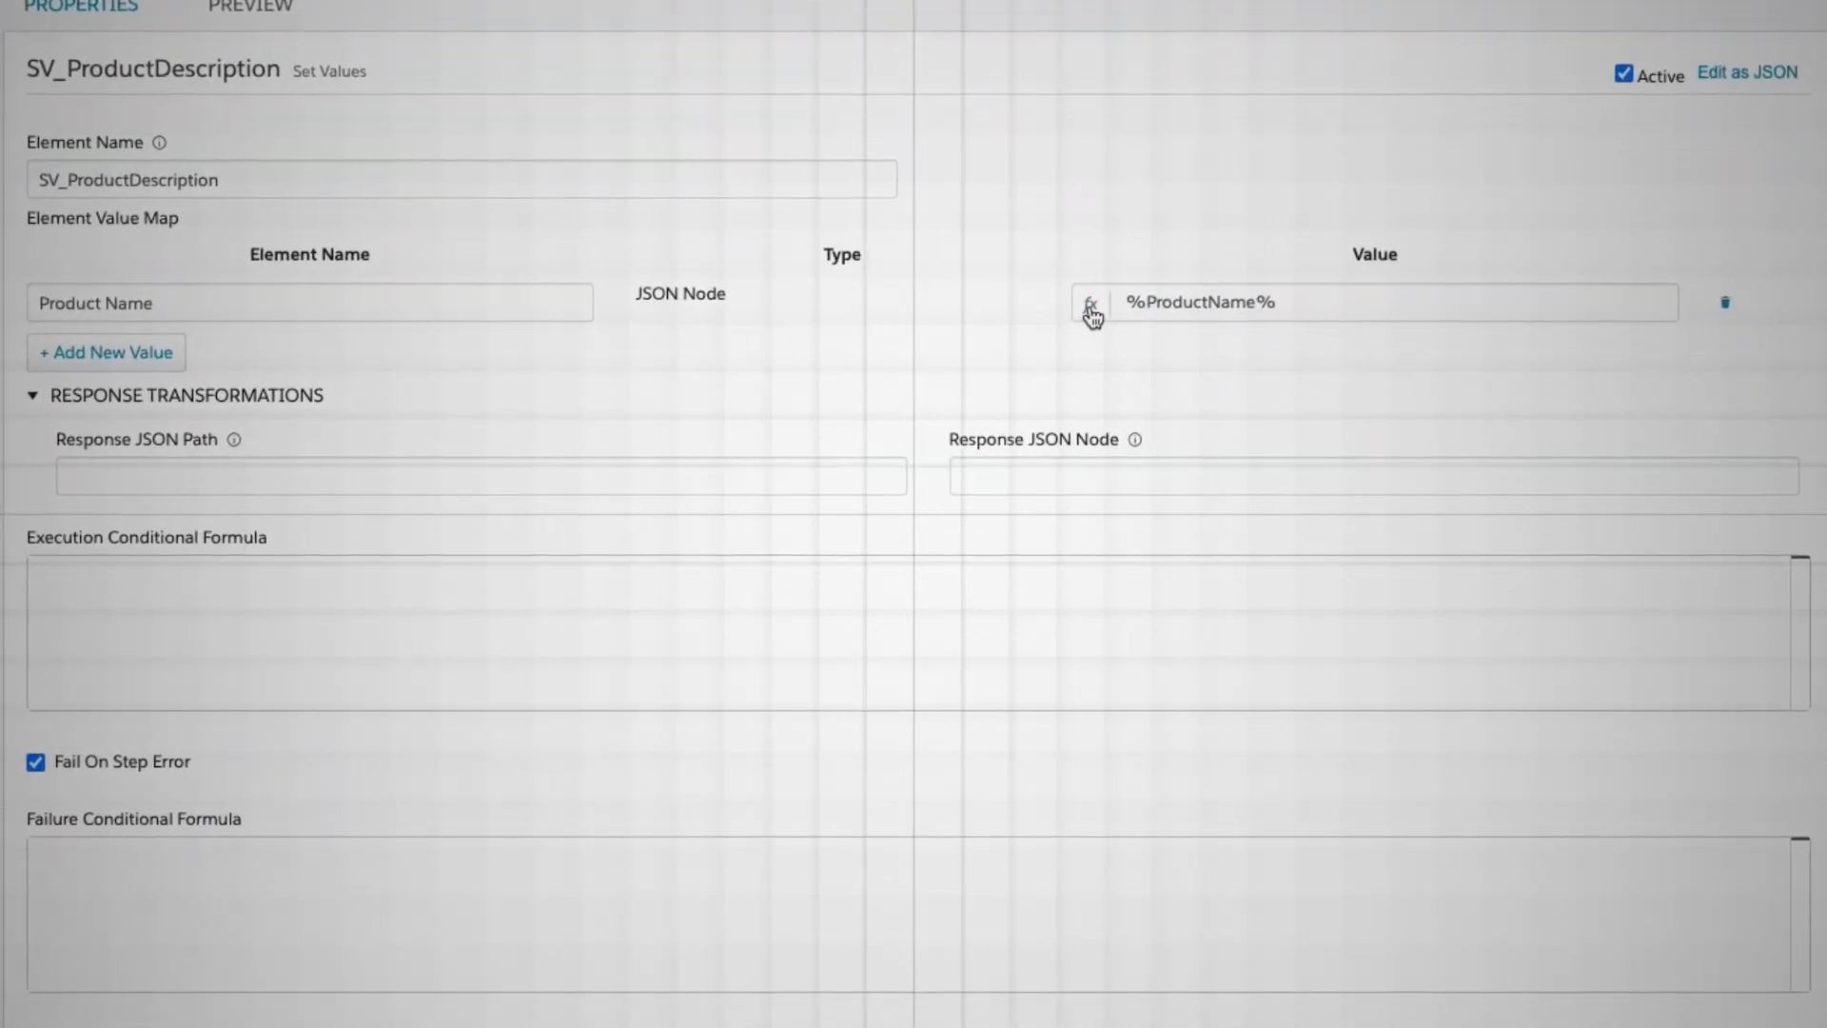
# Set the Product Name entry's expression to %ProductName% + " Description" in the expression editor
pyautogui.click(1088, 307)
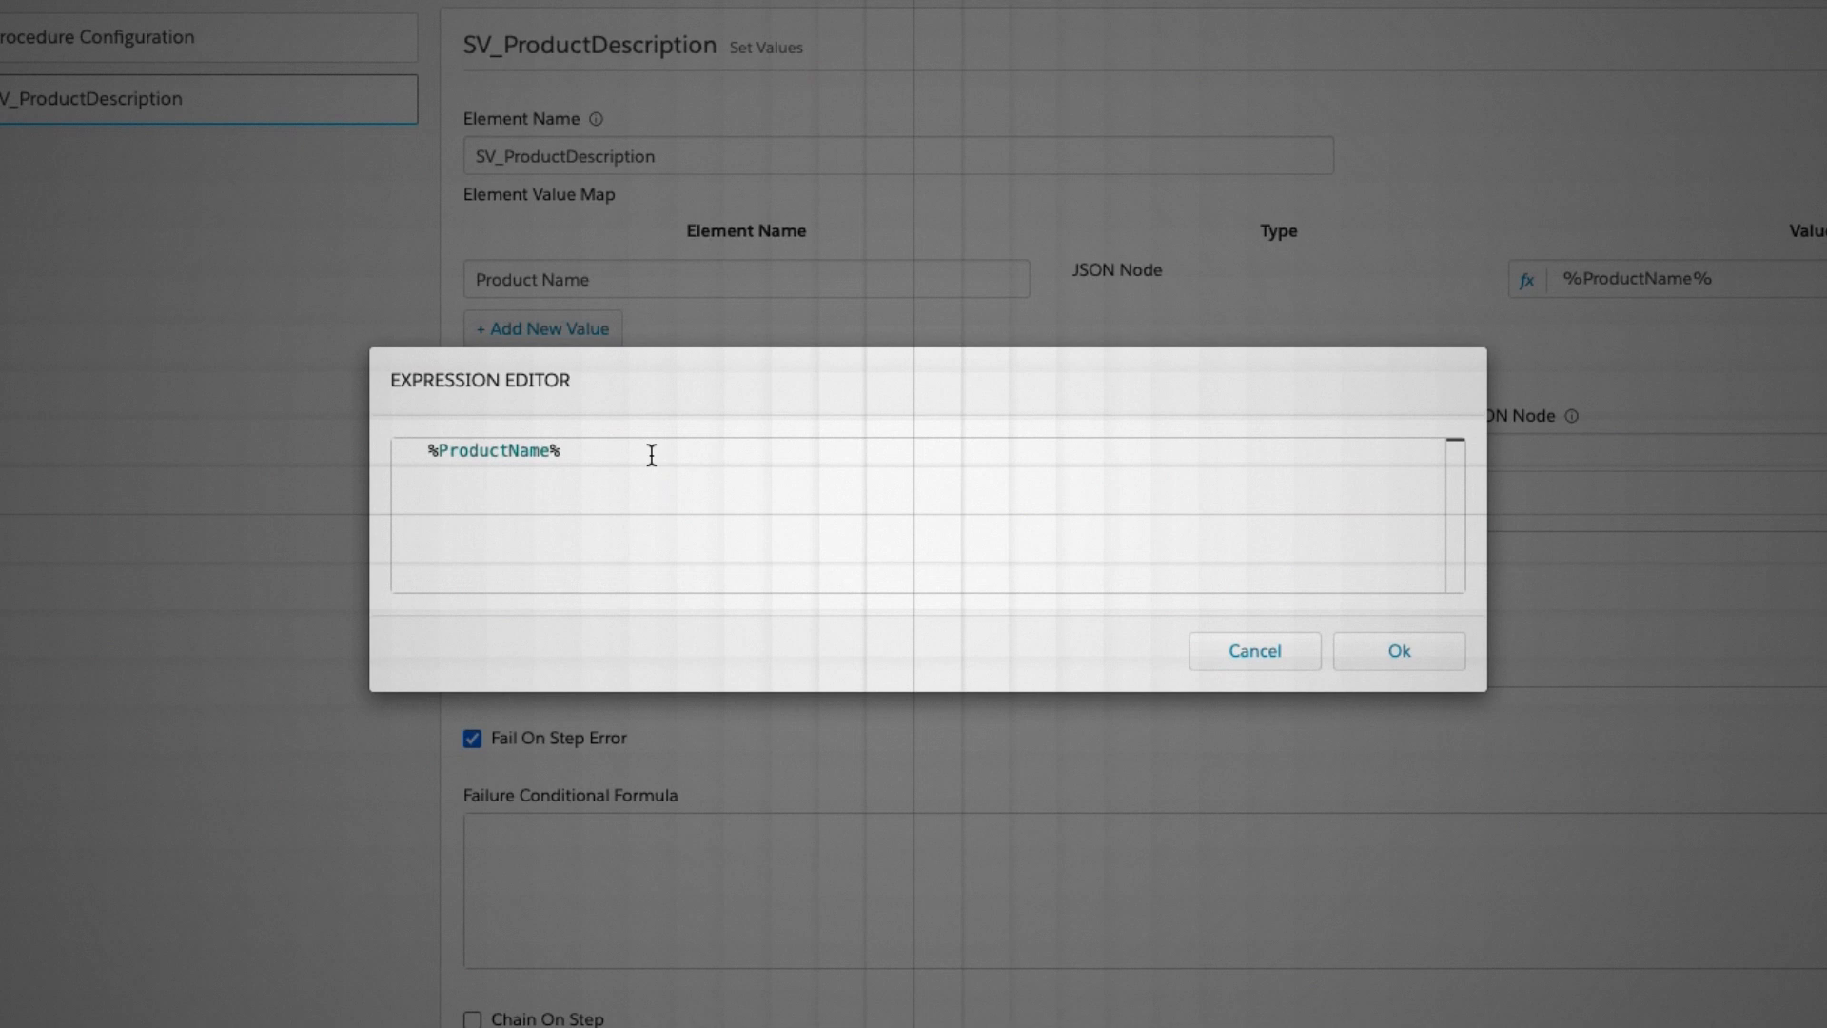
pyautogui.click(652, 454)
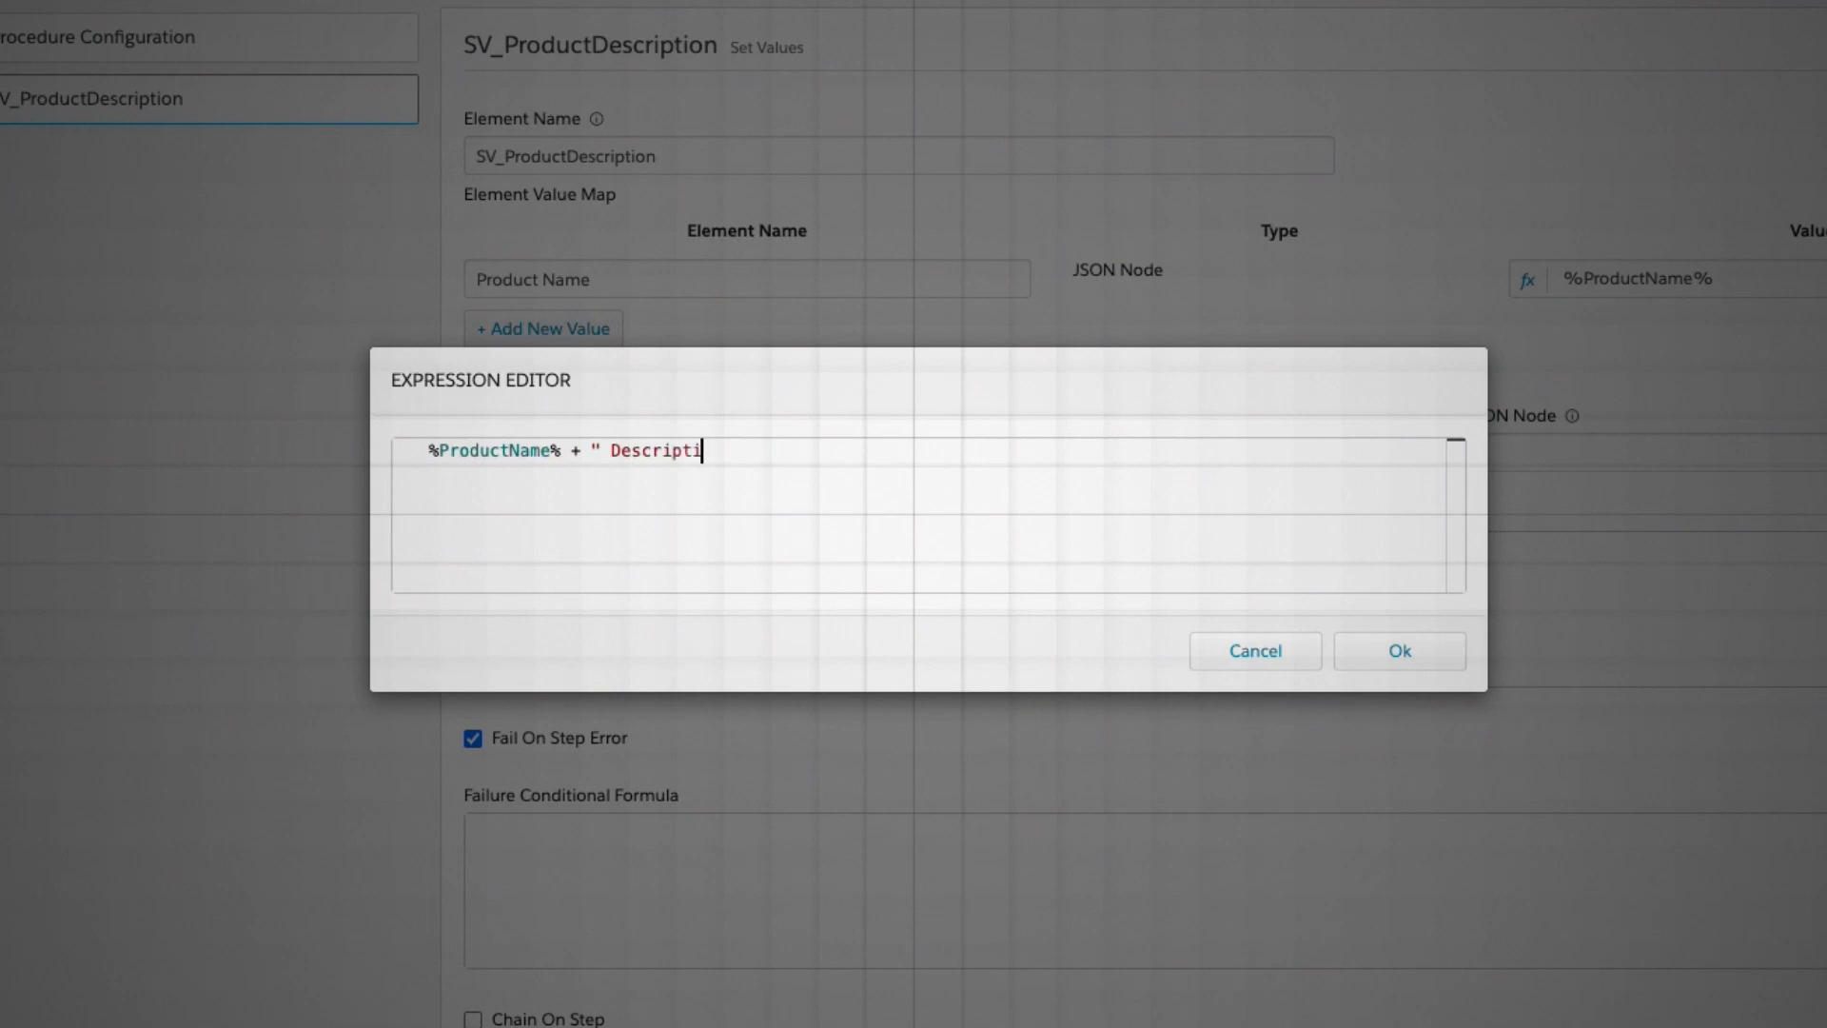
pyautogui.write('+ " Description"')
pyautogui.click(1385, 650)
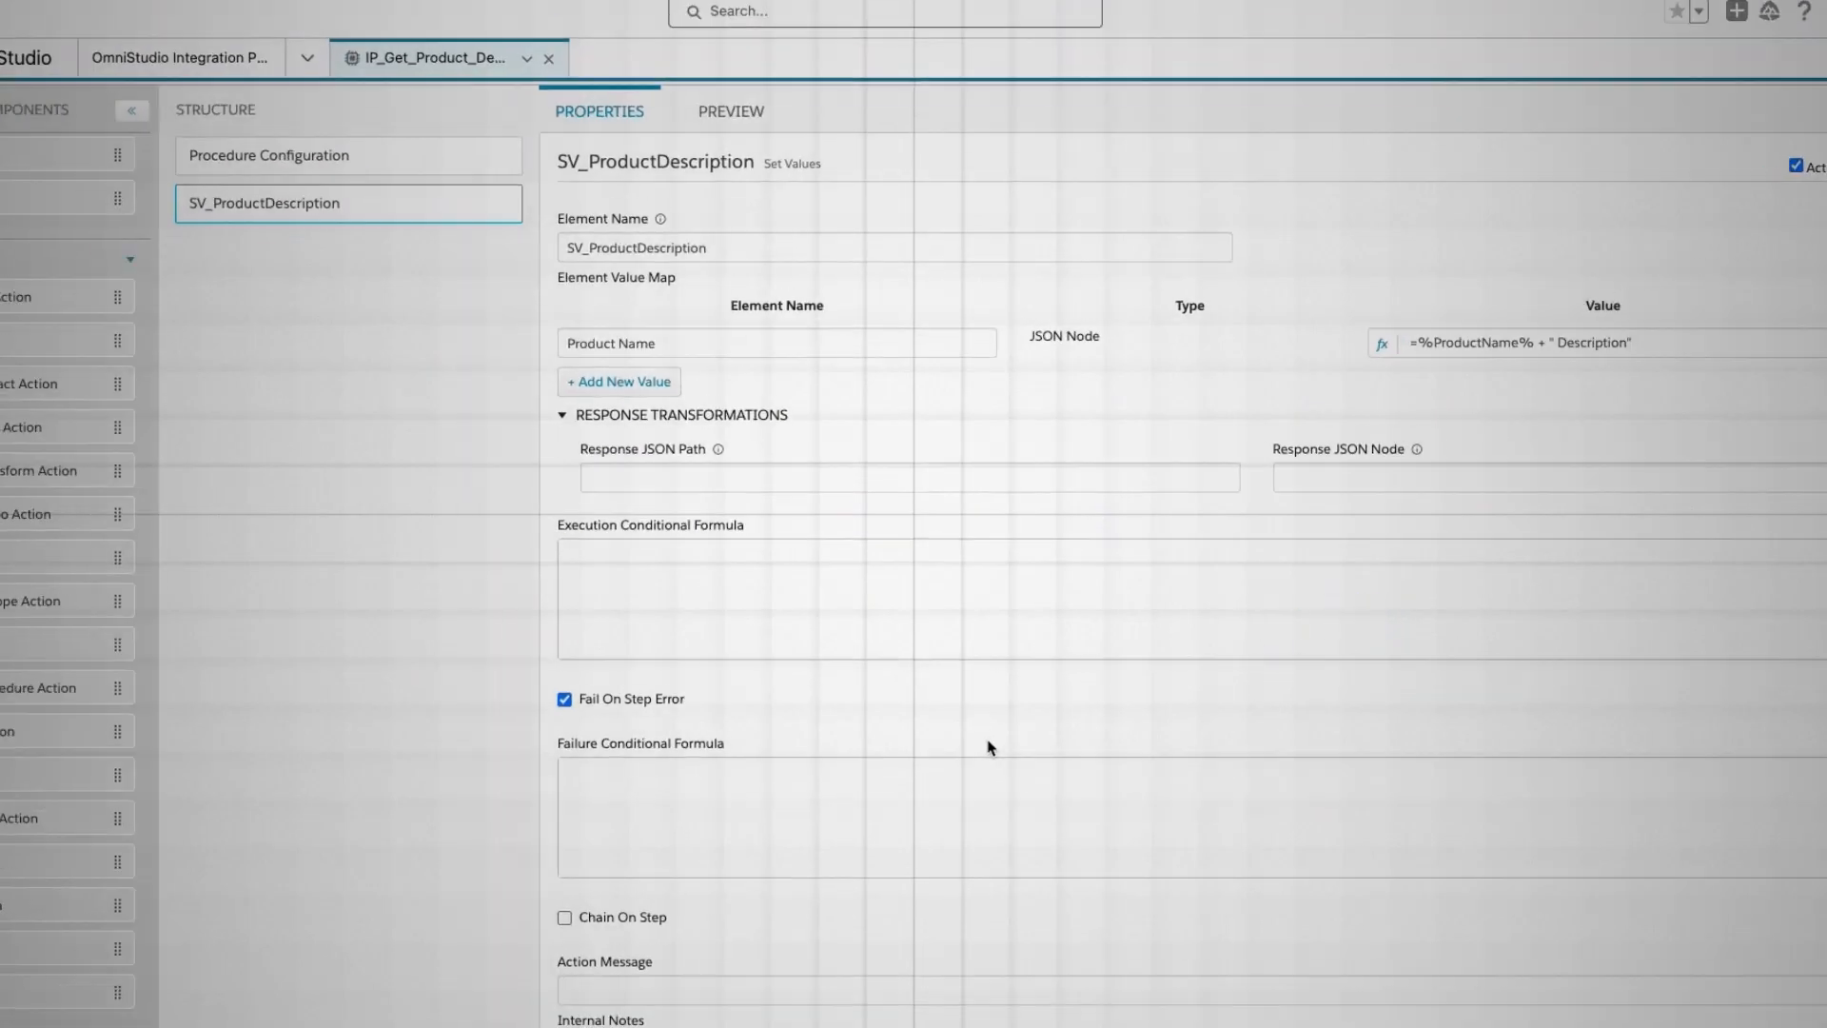
# Execute the procedure in the preview and check the Product Name value in the debug log
pyautogui.click(753, 178)
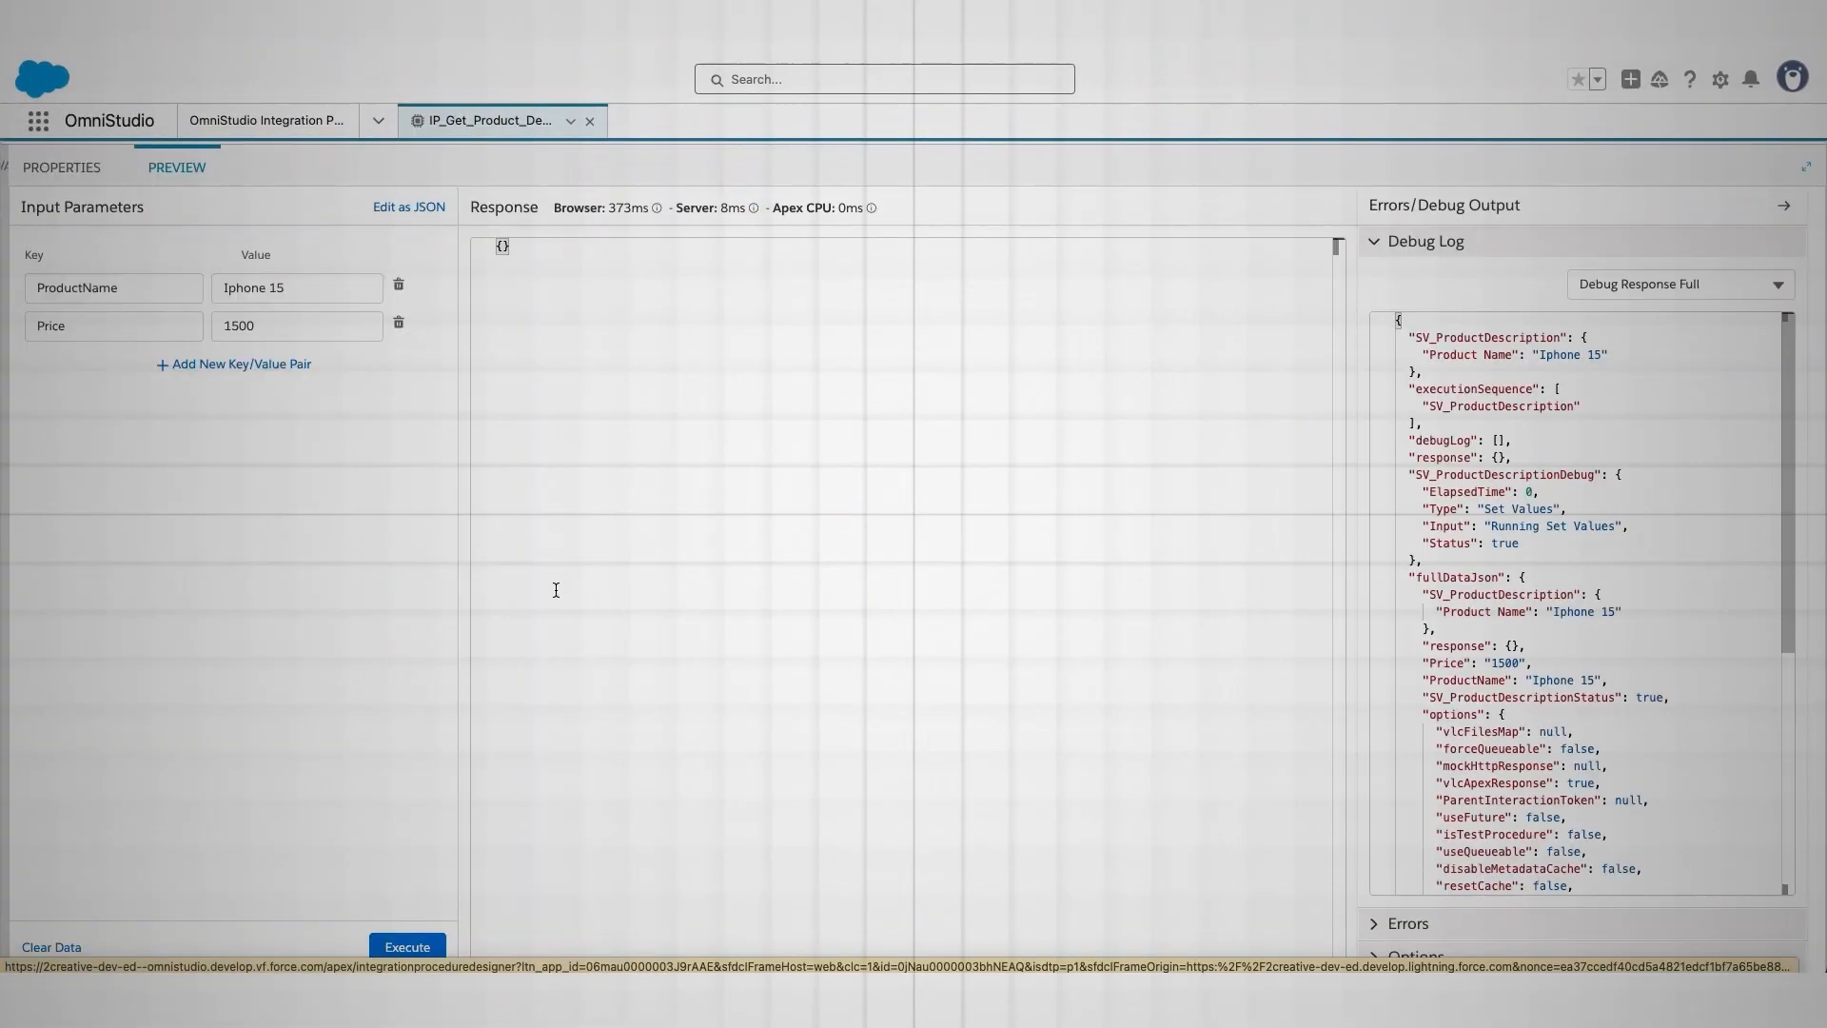
pyautogui.click(408, 946)
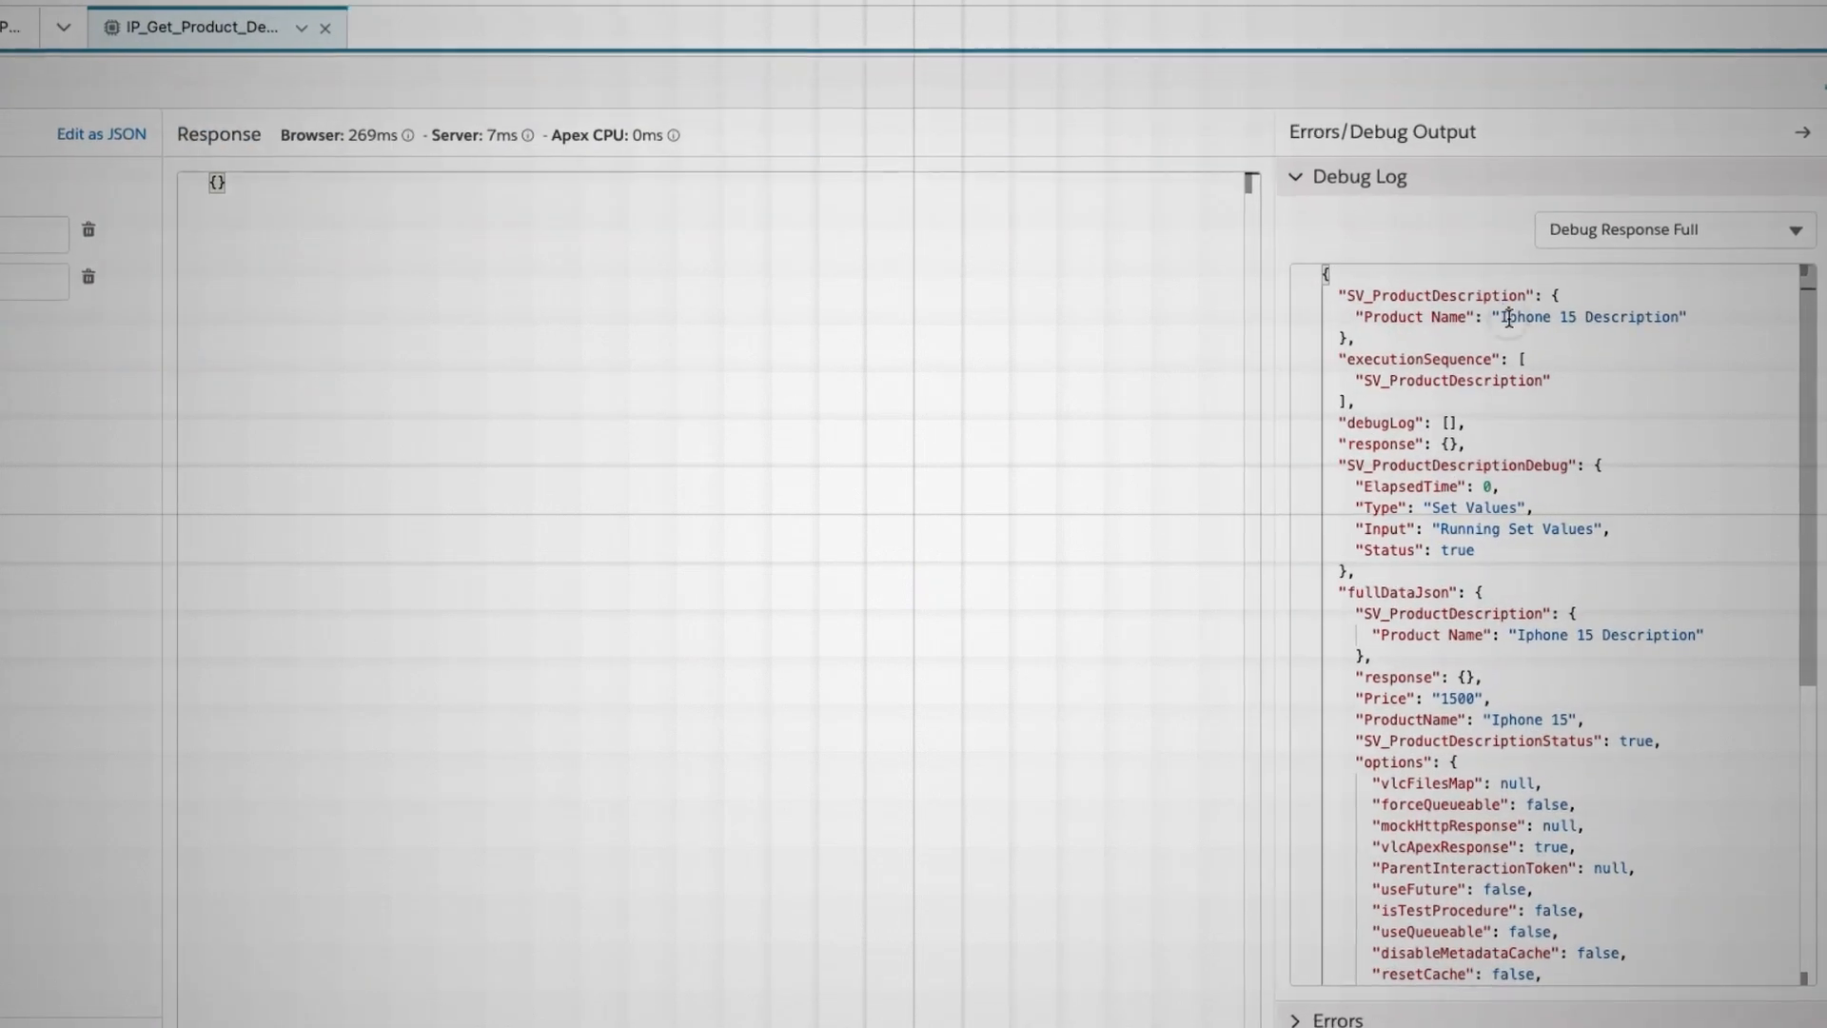
pyautogui.moveTo(1545, 354); pyautogui.dragTo(1742, 351)
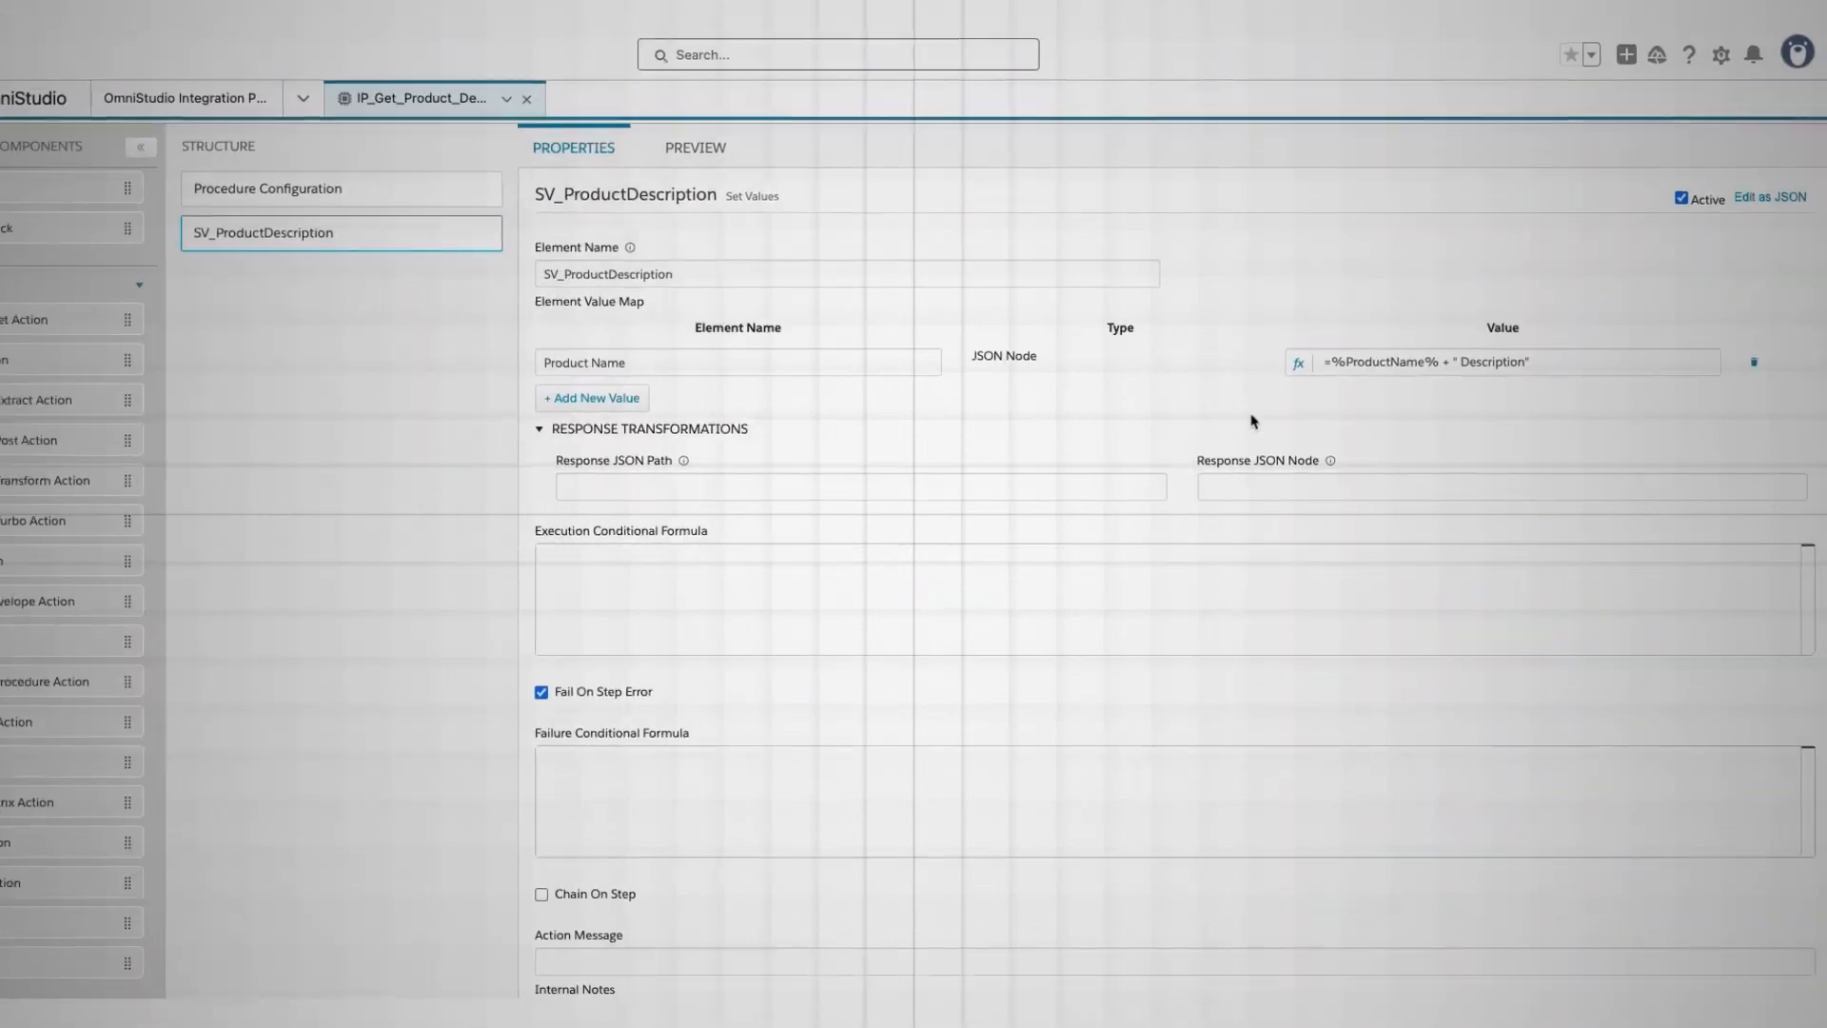
# Review the supported operators in the Salesforce Help Function Reference and close the Product Name entry's expression editor
pyautogui.click(1178, 334)
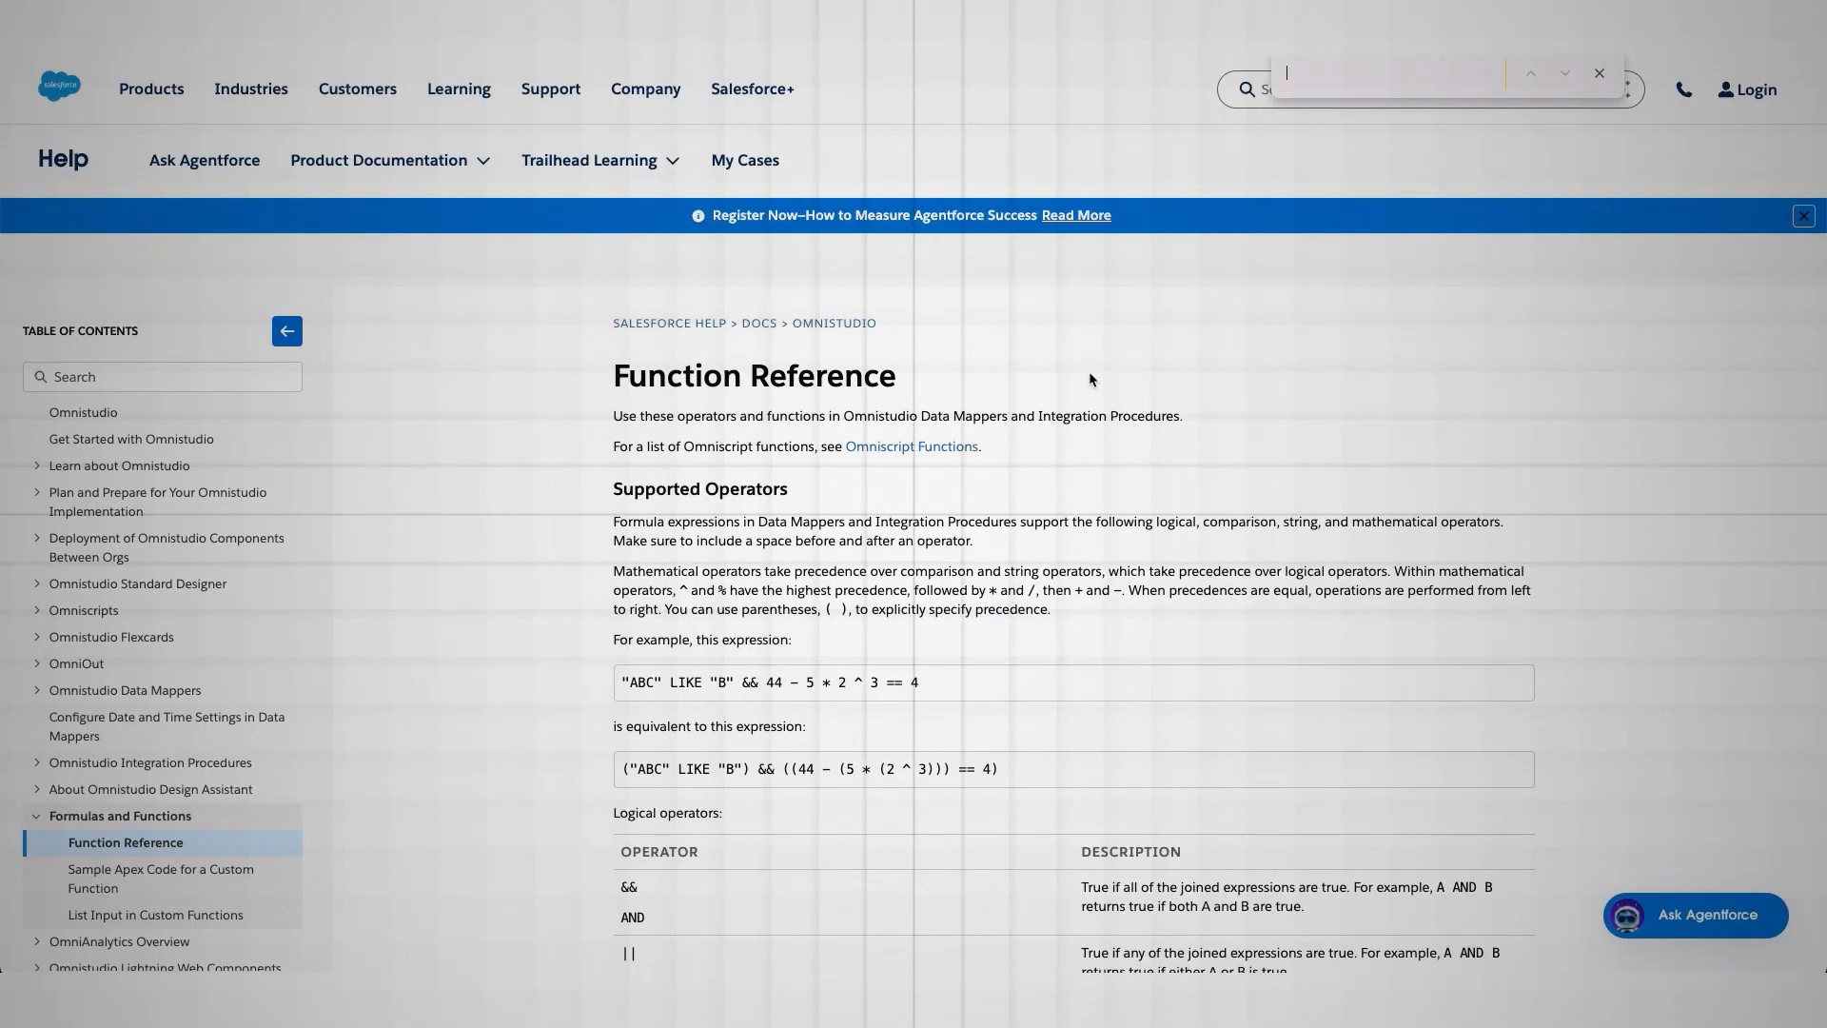
pyautogui.scroll(-10, 1053, 458)
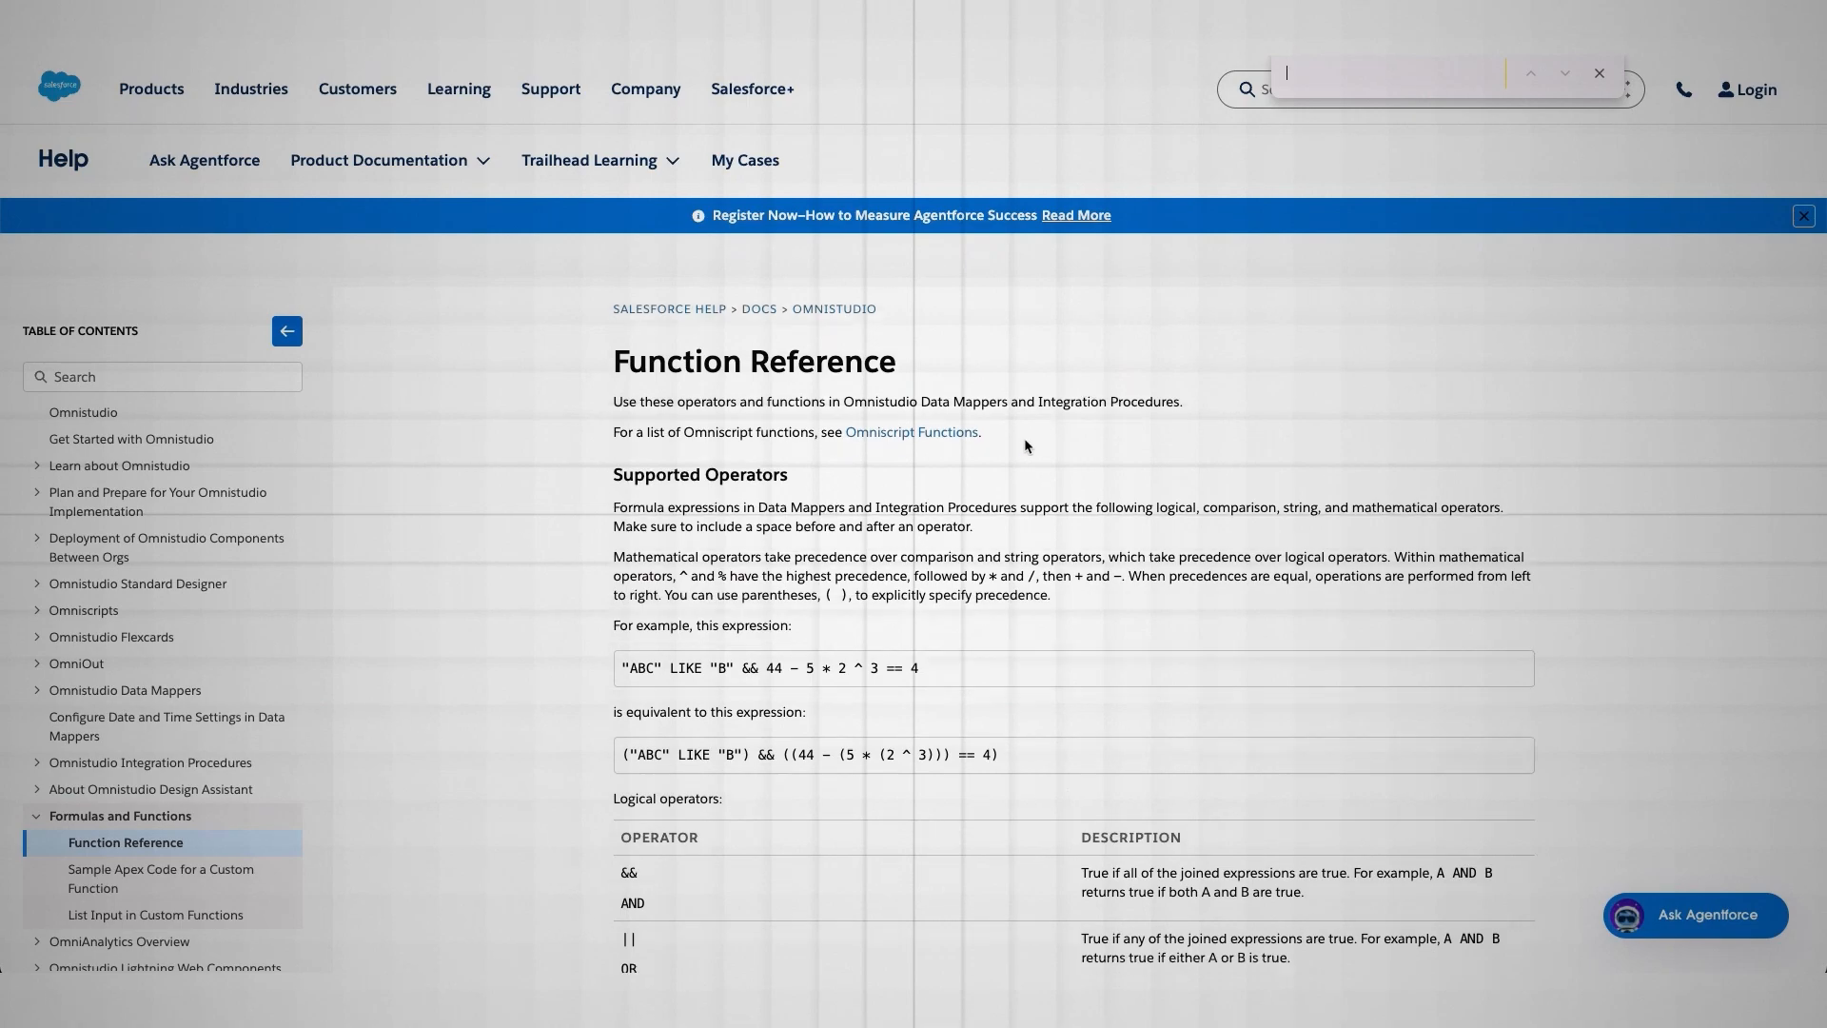
pyautogui.scroll(-10, 1056, 458)
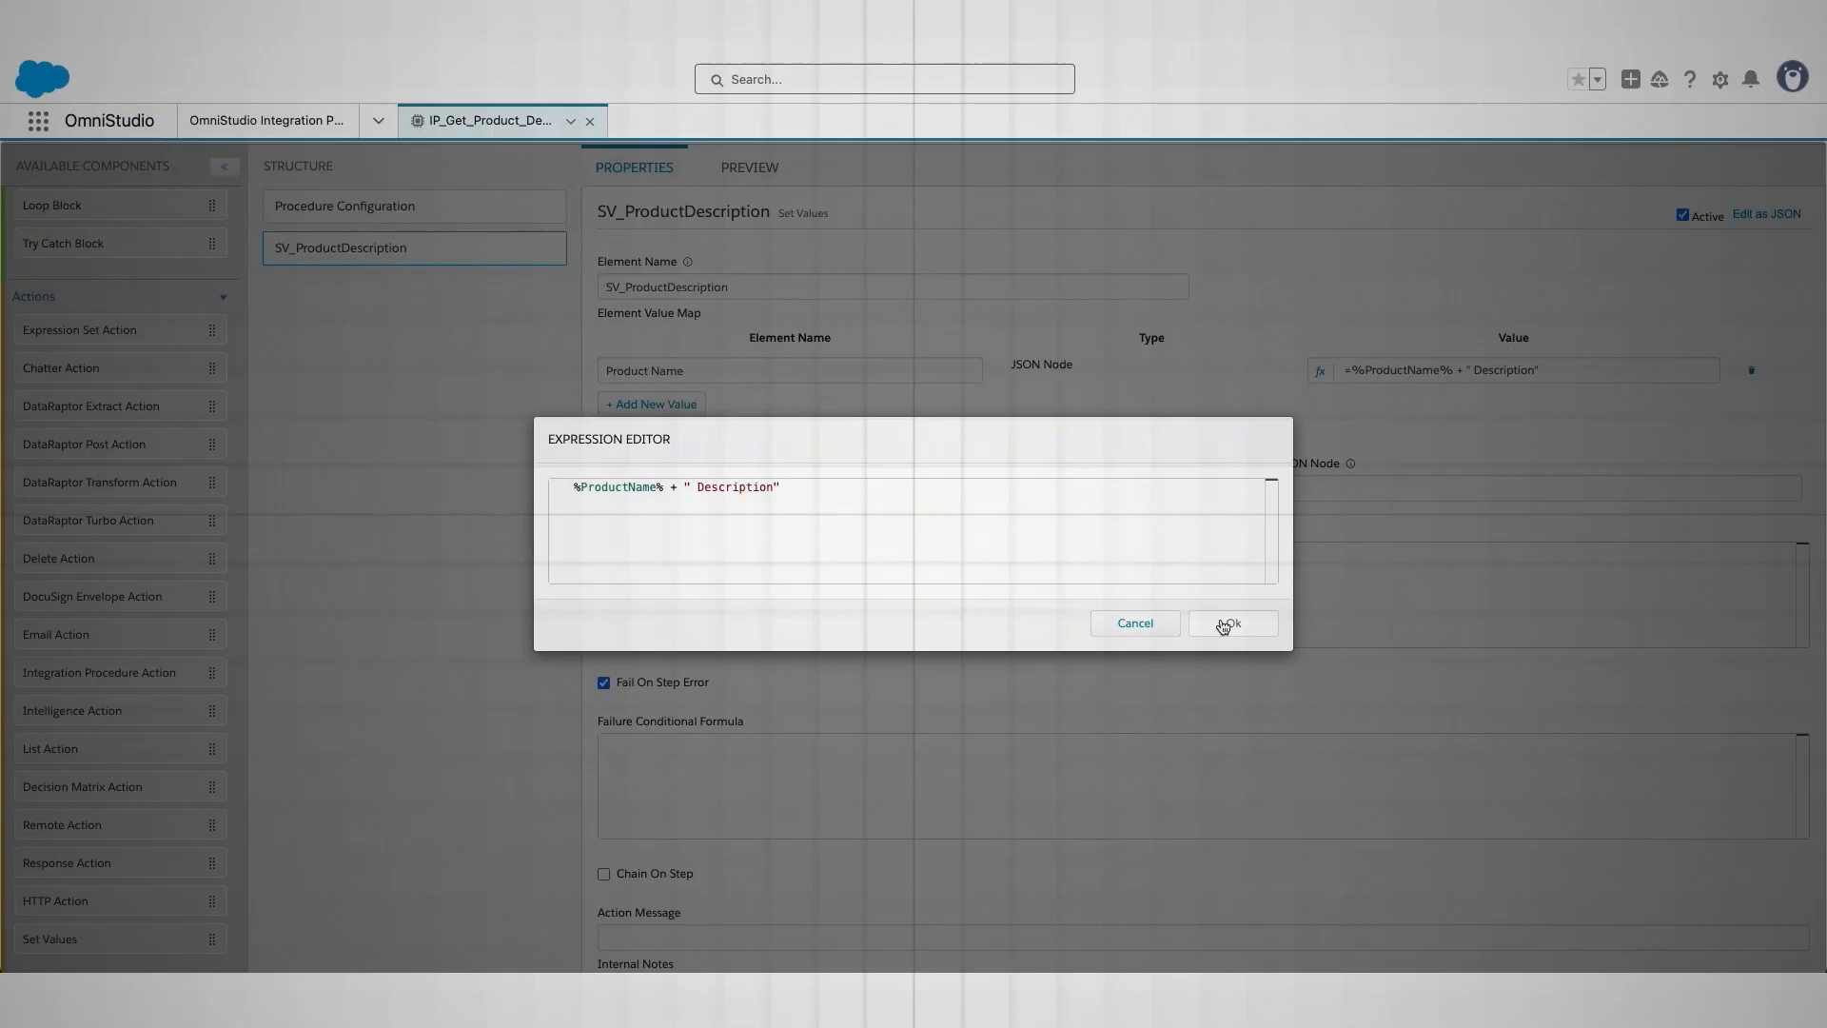
pyautogui.click(1223, 625)
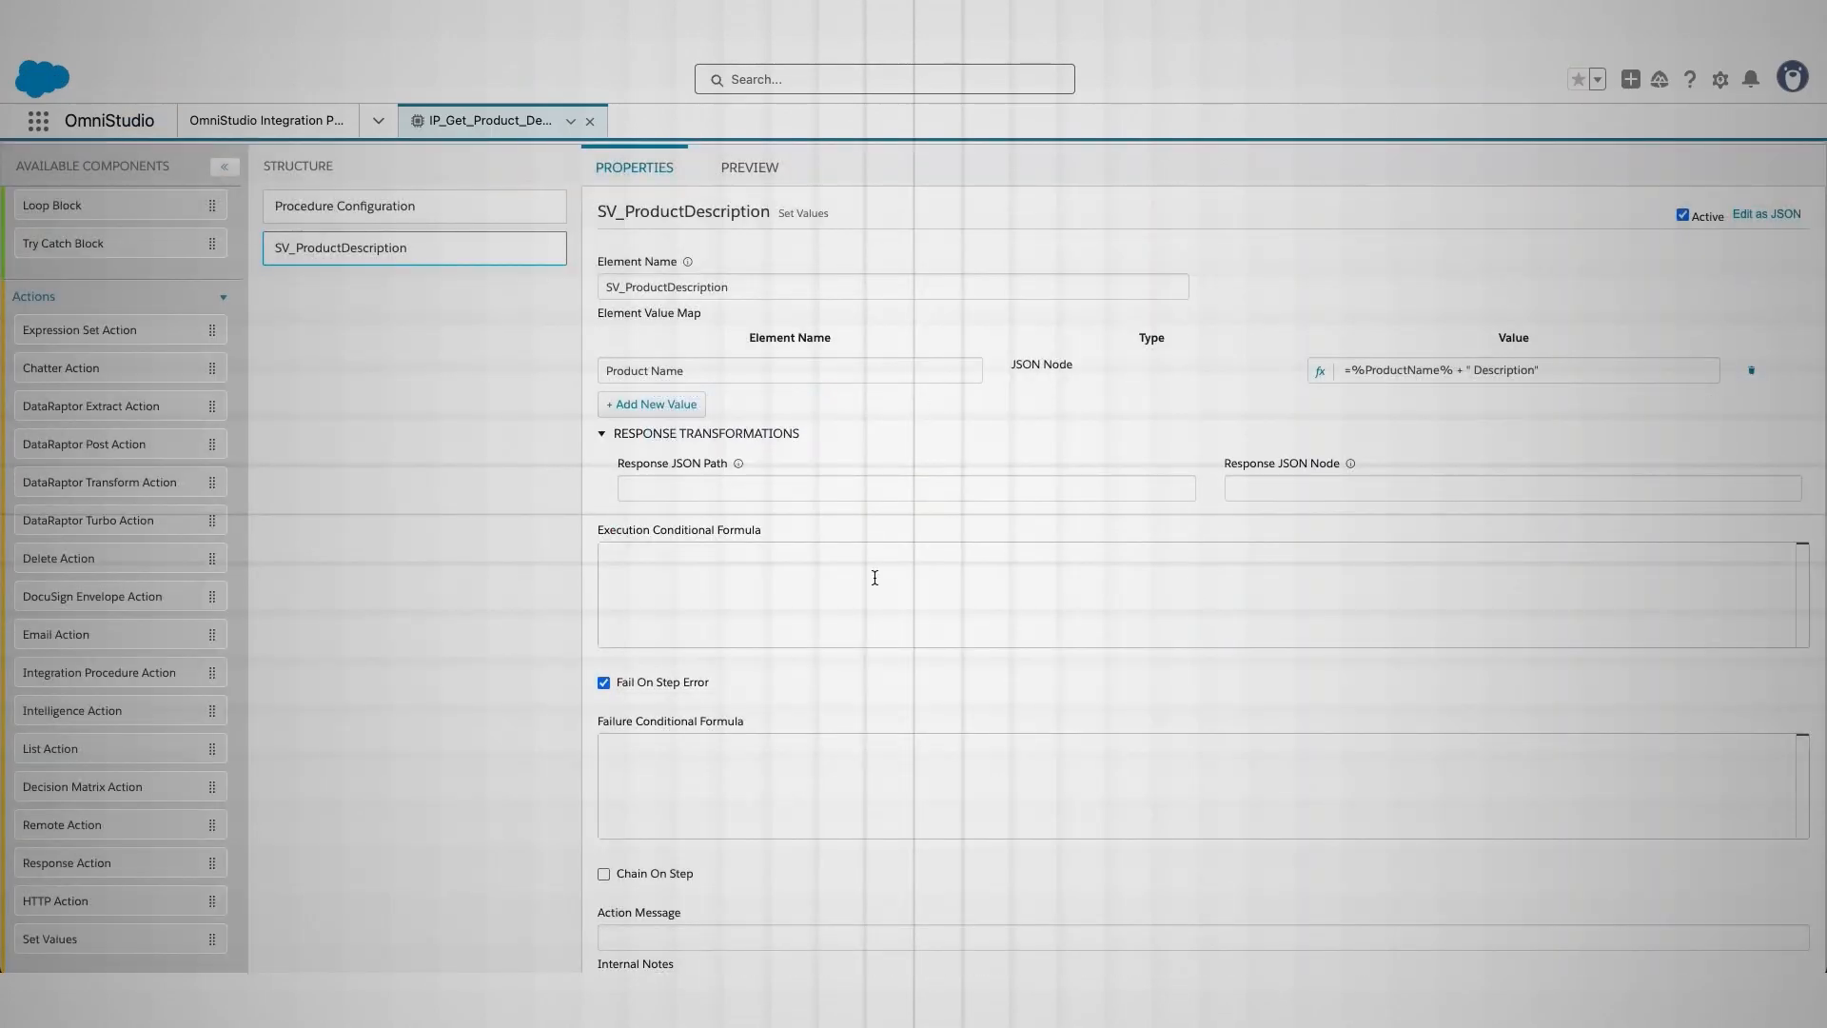
pyautogui.scroll(2, 1109, 464)
pyautogui.scroll(-2, 1111, 466)
pyautogui.scroll(2, 1121, 409)
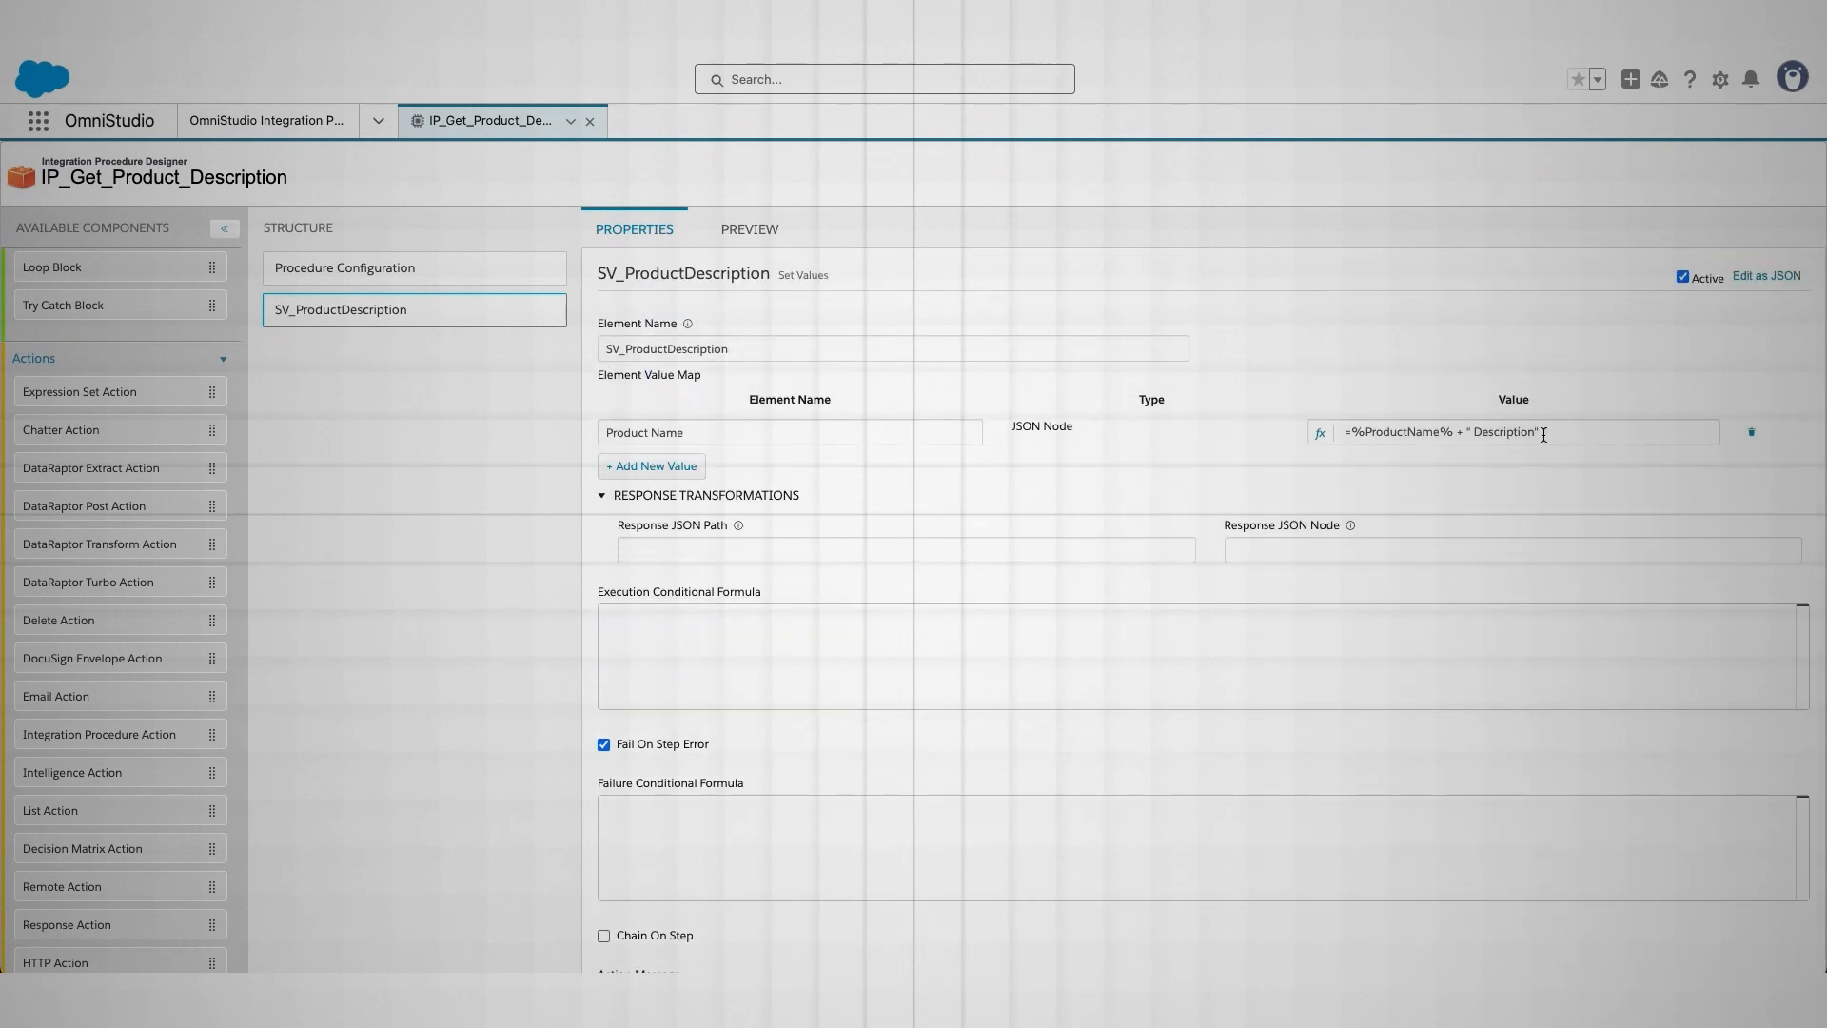
# Examine the full price wording of the Product Description output on the example slide
pyautogui.click(747, 229)
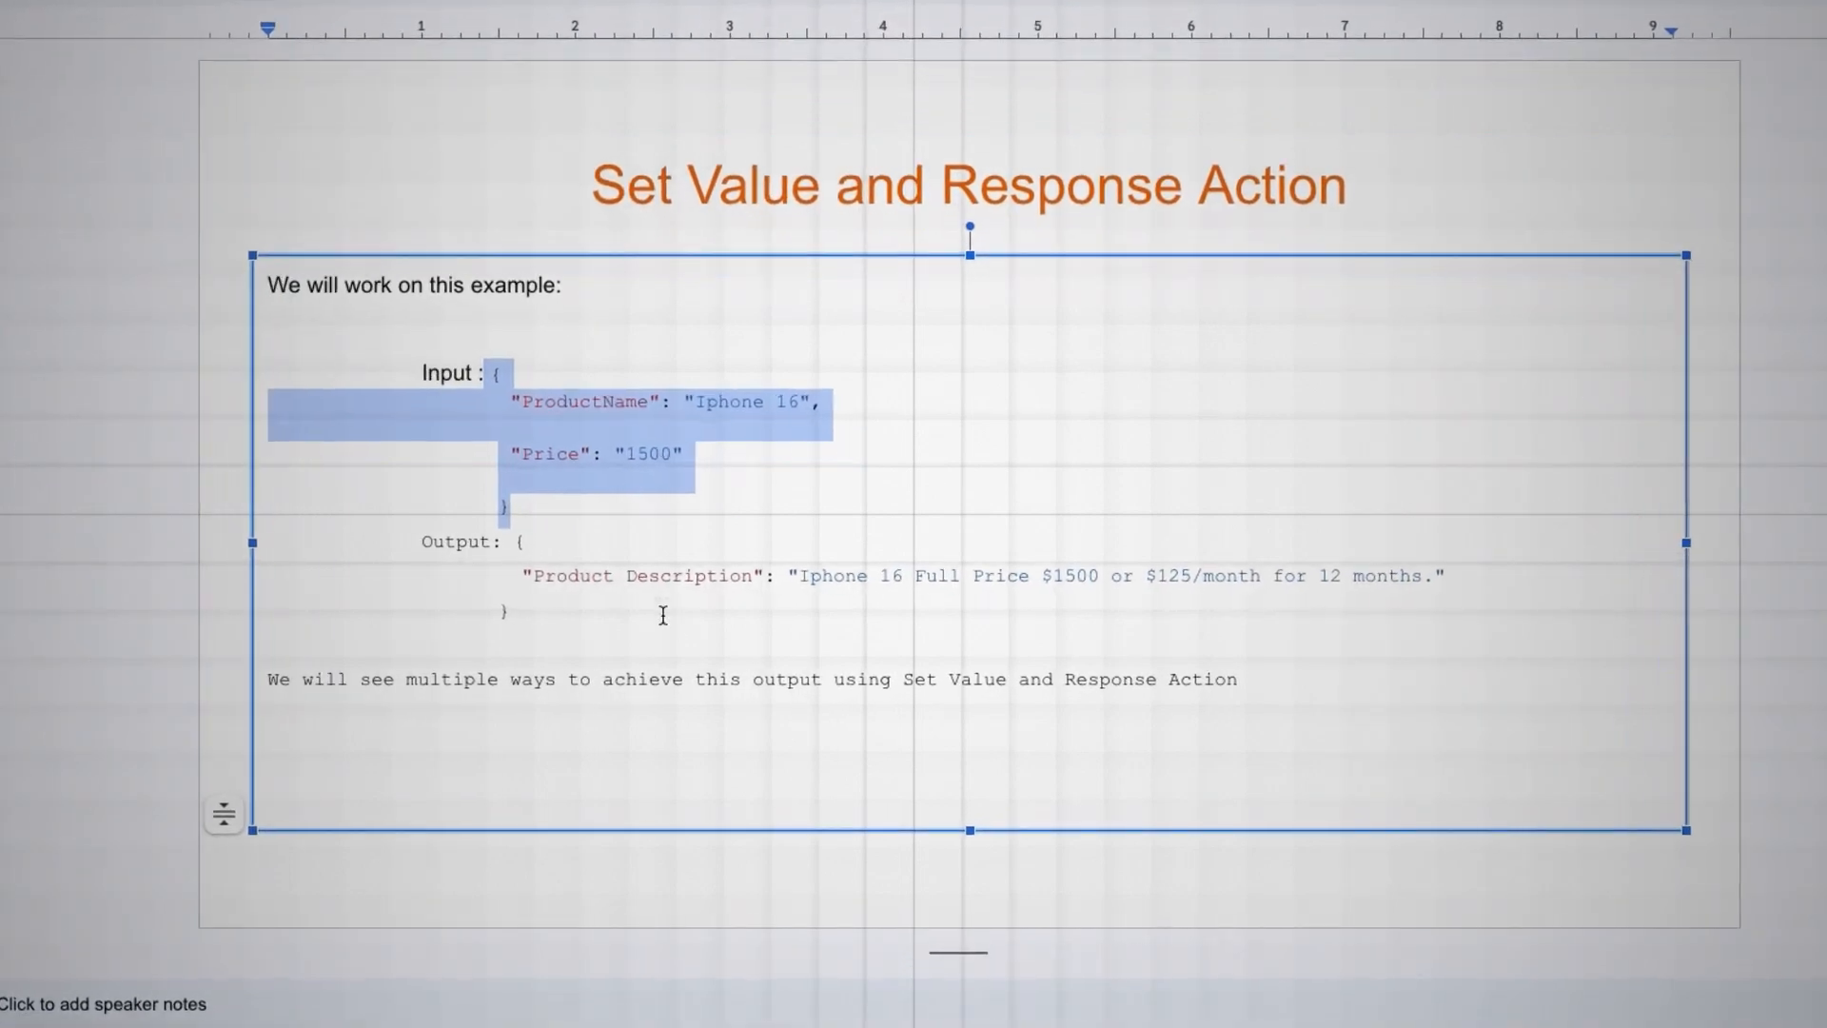
pyautogui.click(640, 611)
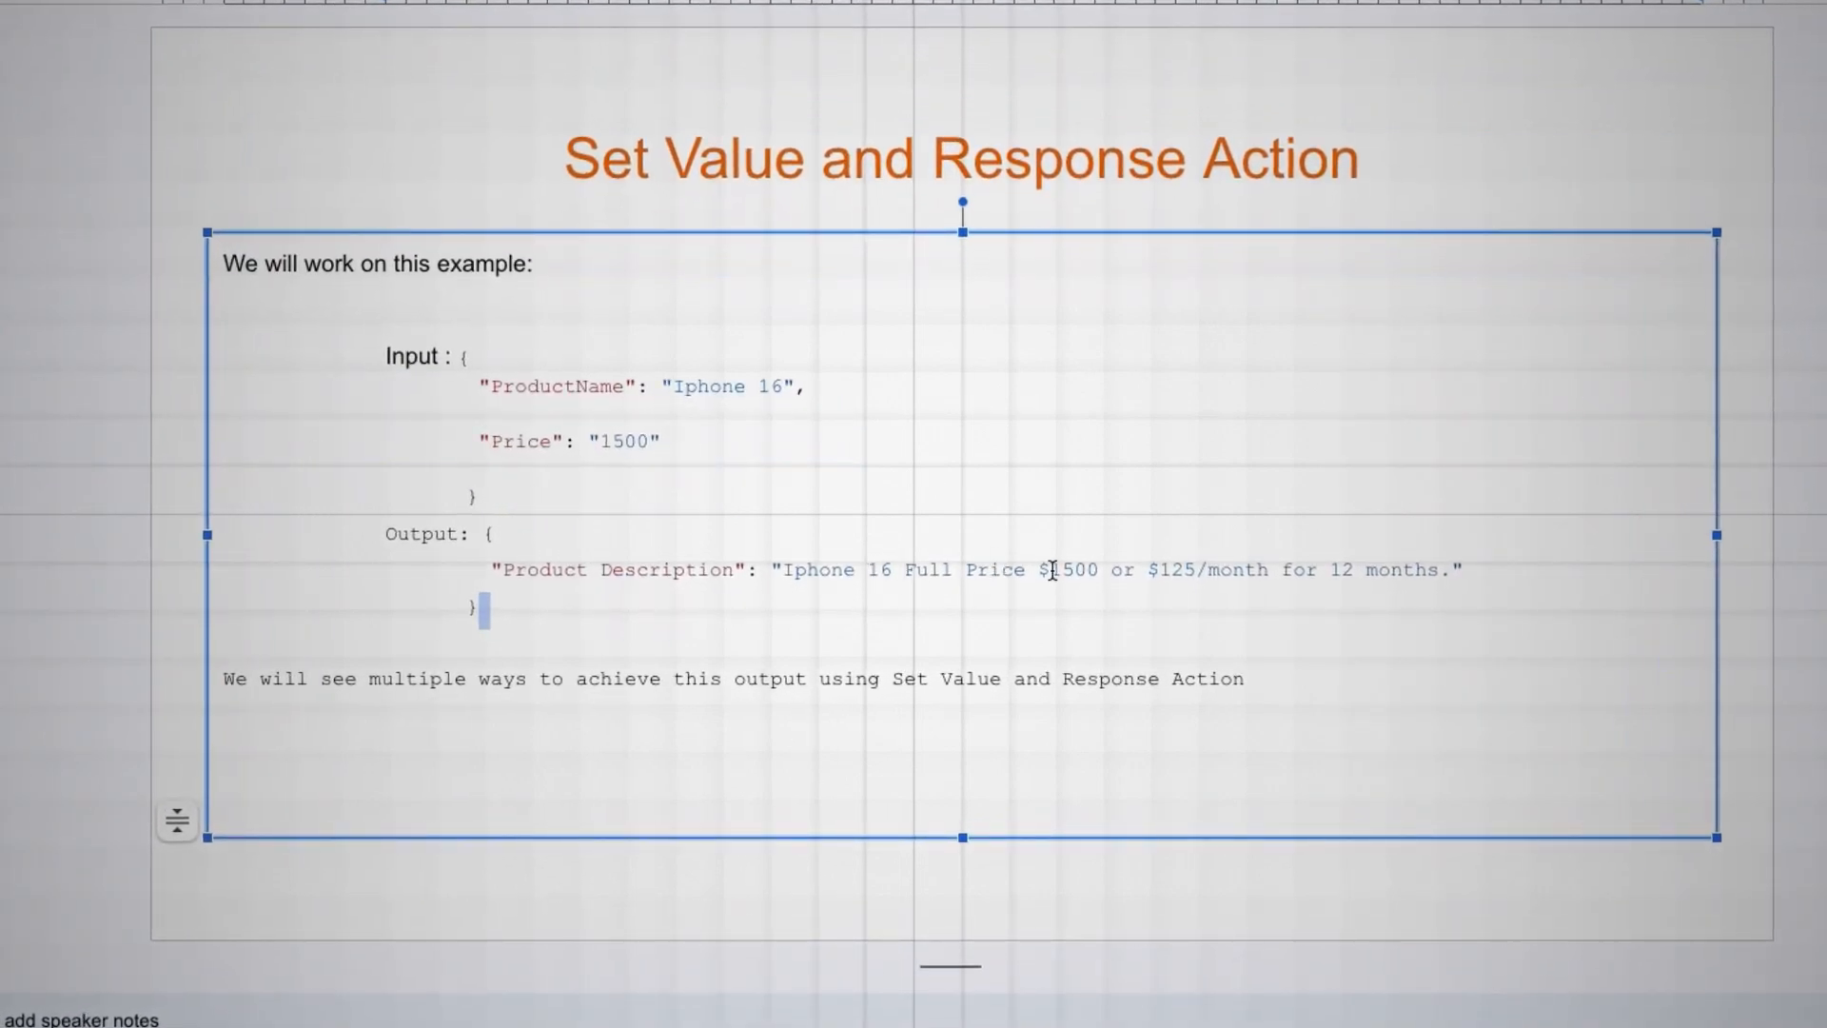
pyautogui.moveTo(1100, 572); pyautogui.dragTo(777, 571)
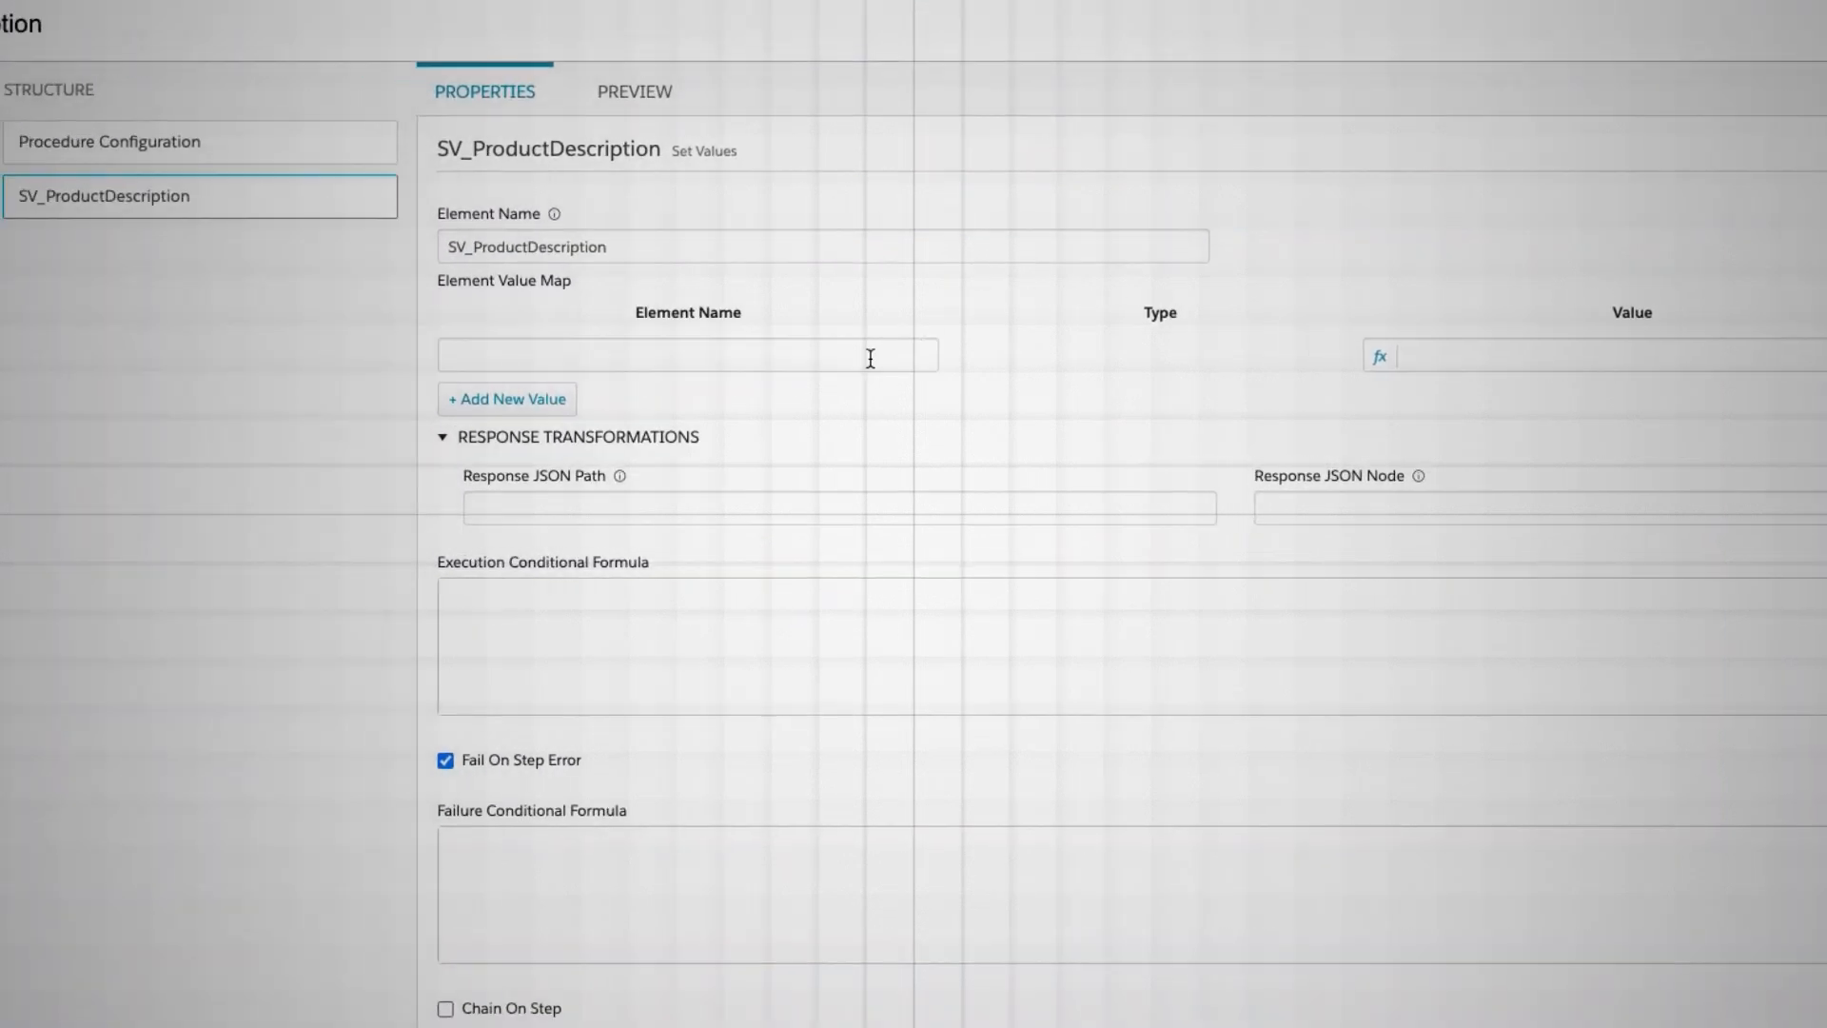
# Rename the value map entry Full Price Description and start its value with %ProductName% + "Full Price"
pyautogui.click(812, 412)
pyautogui.write('Full')
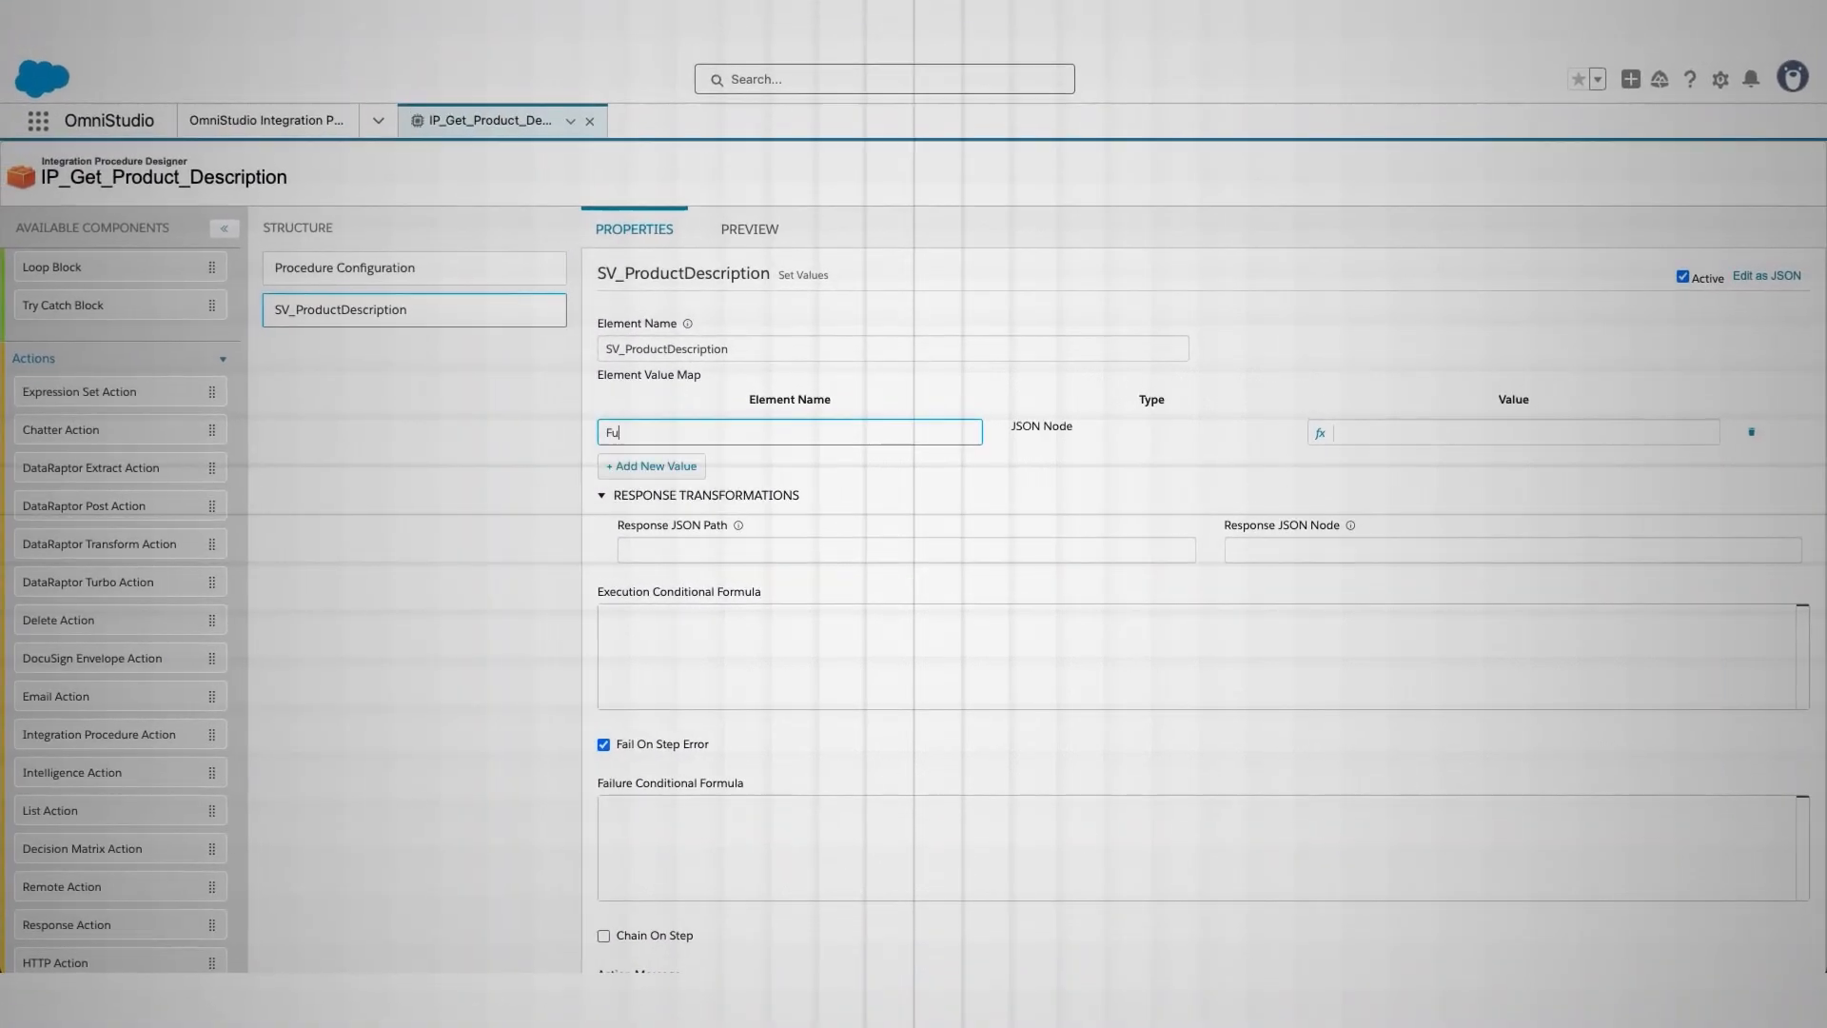
pyautogui.write(' Price Description')
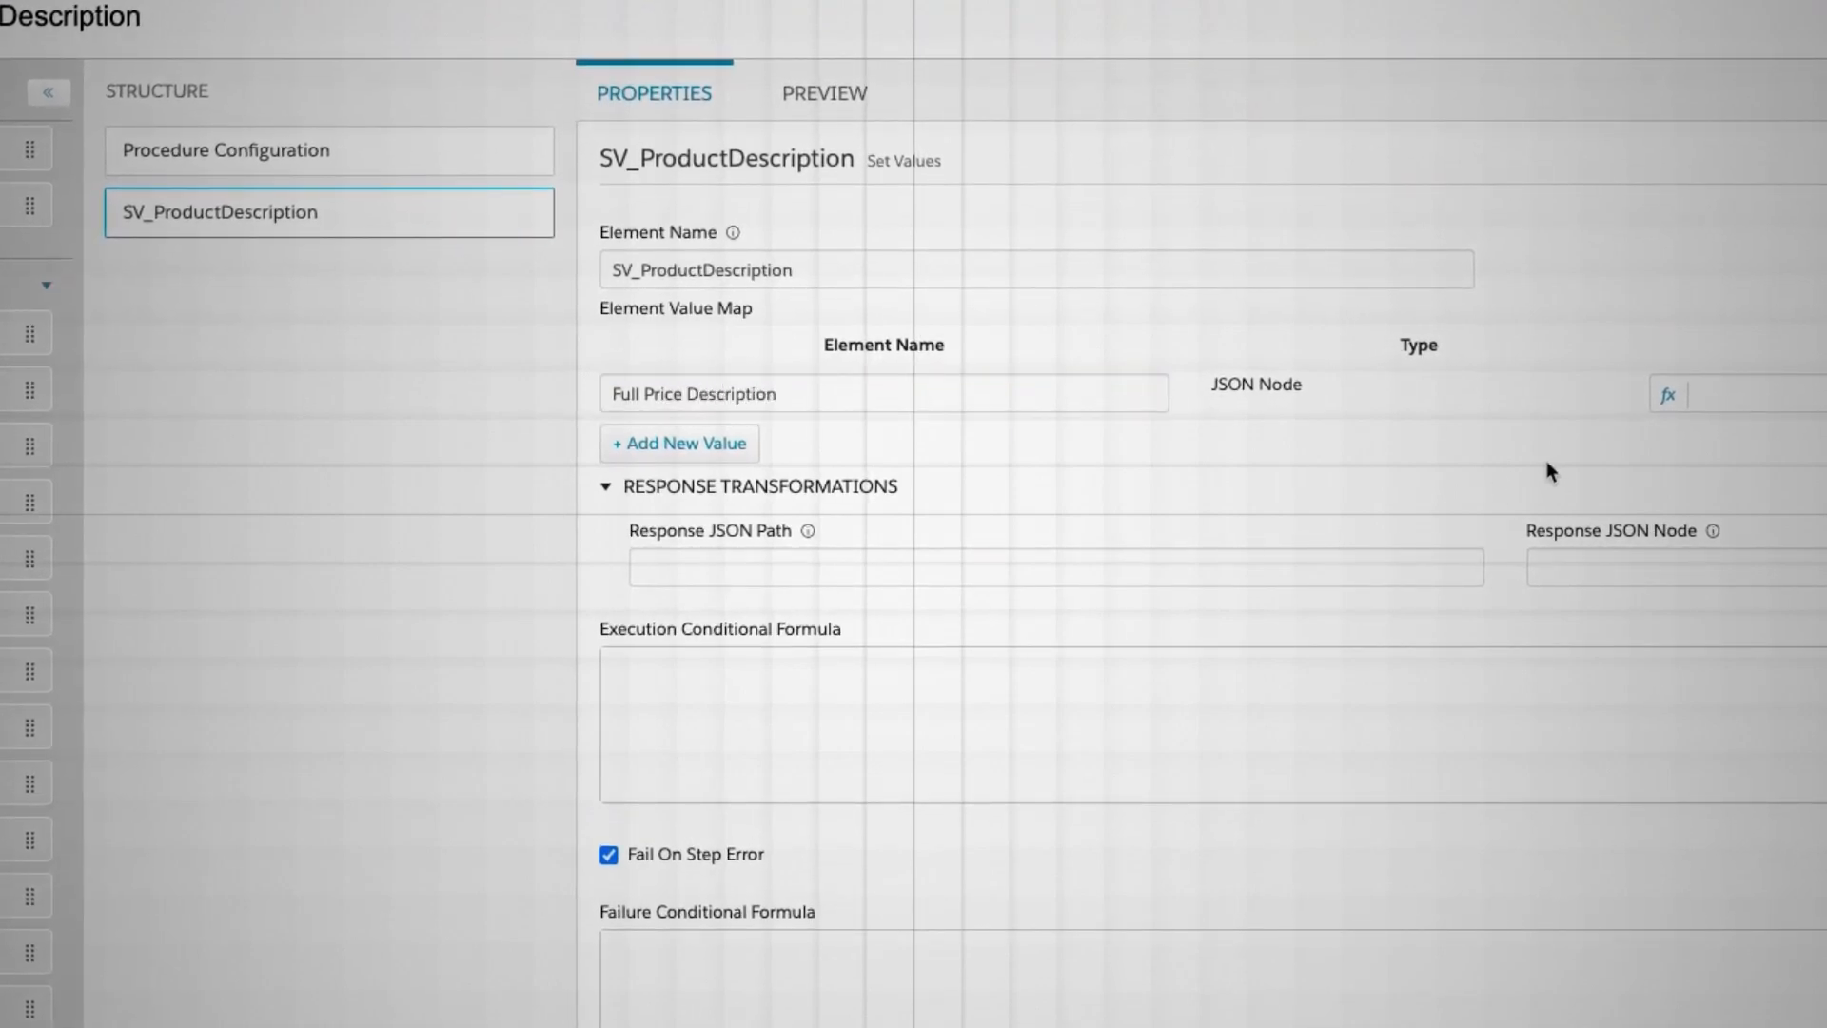
pyautogui.click(1740, 395)
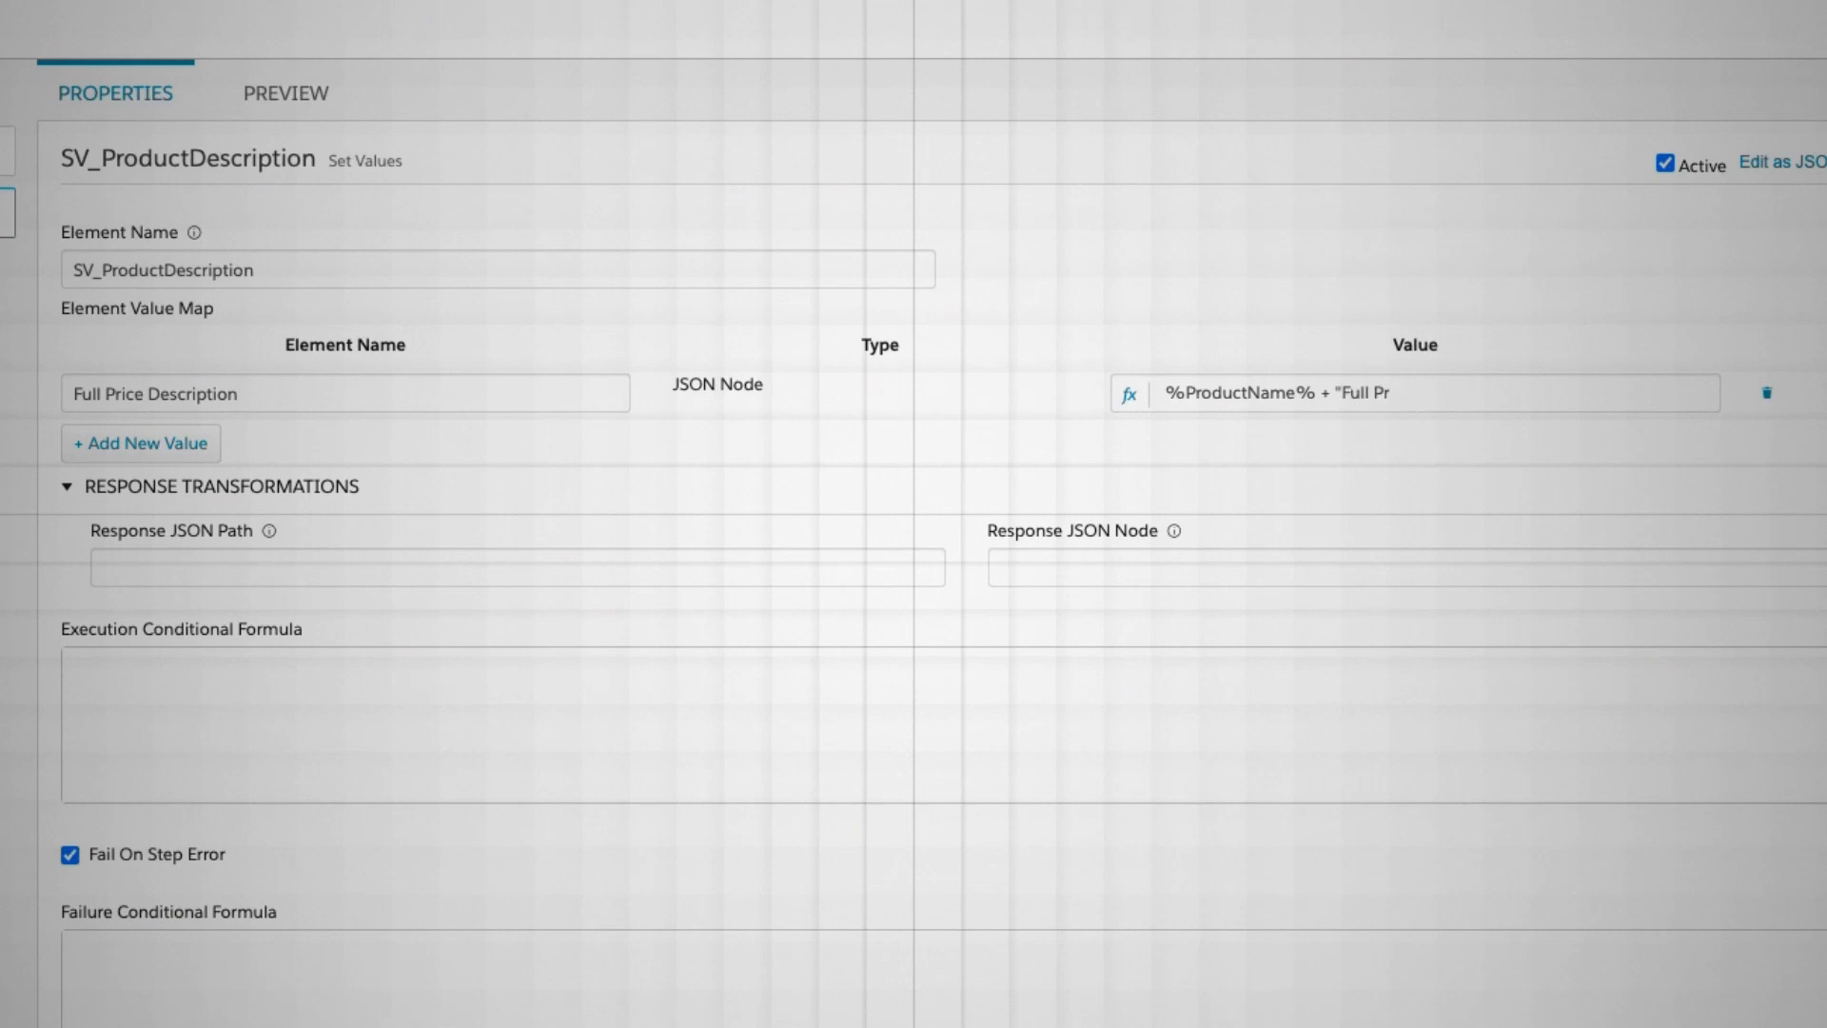
pyautogui.write('ice"')
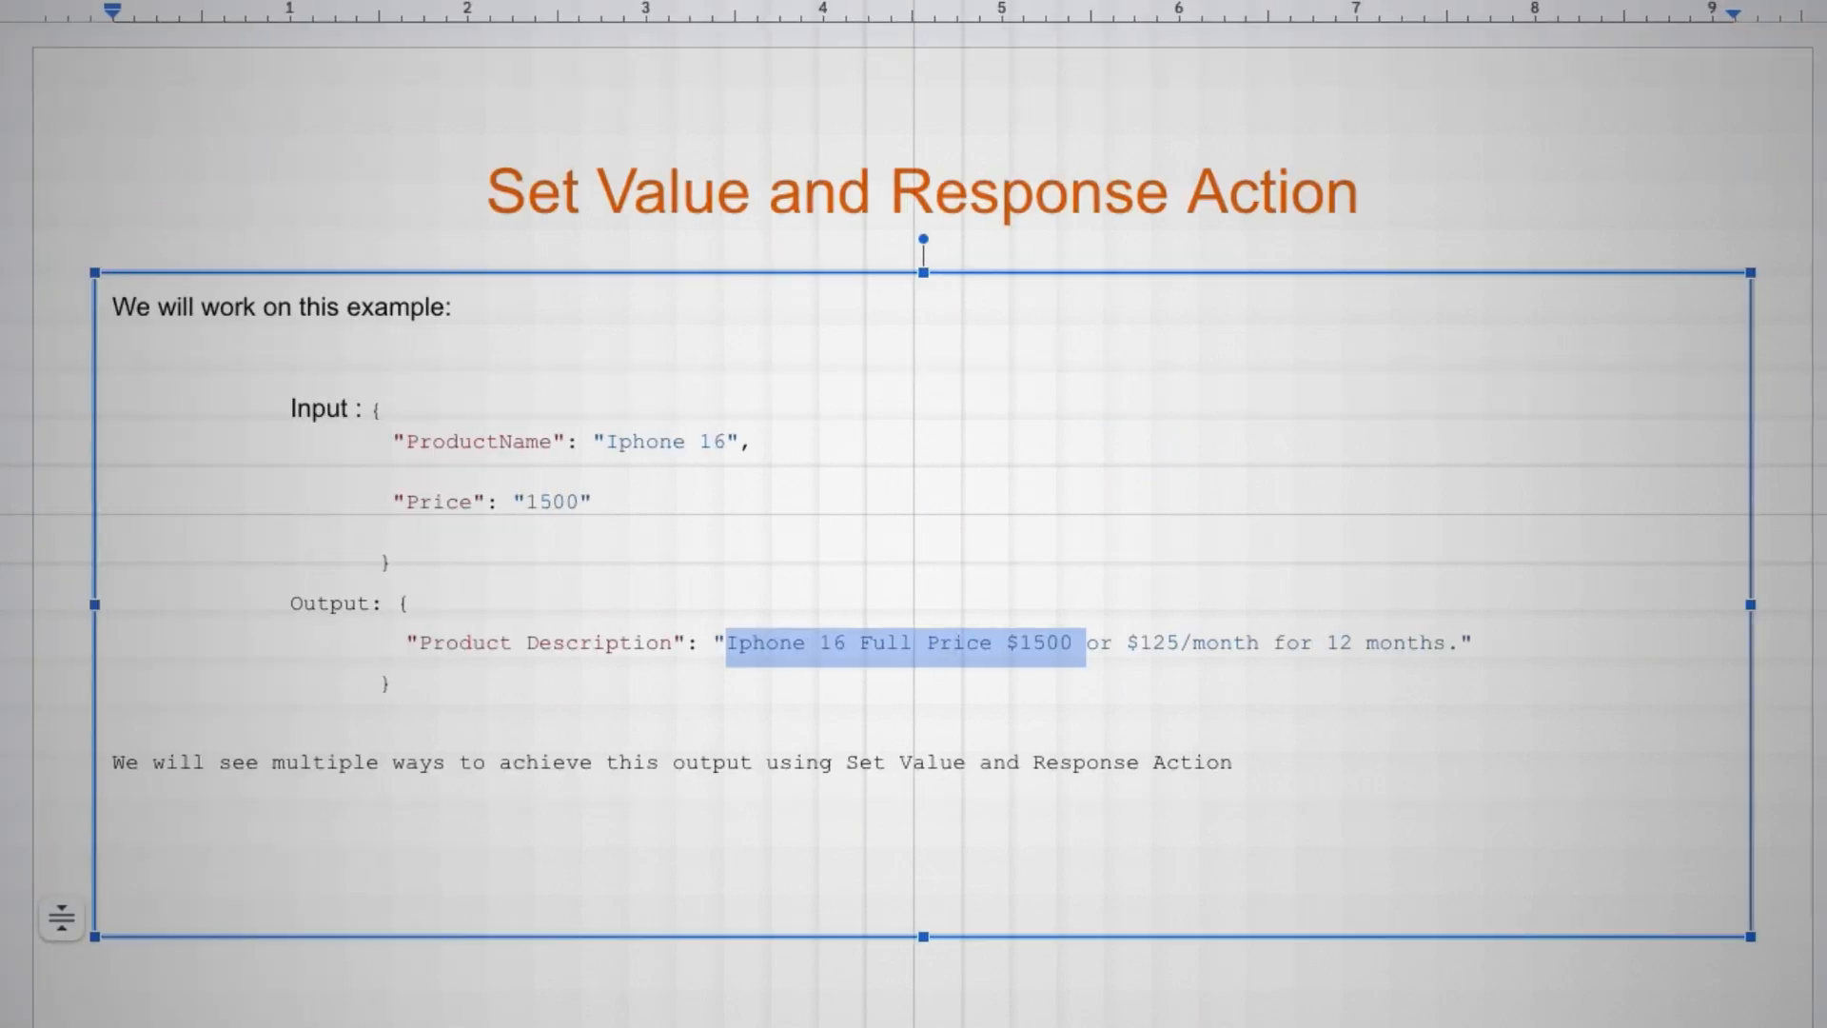
# Compare the product name and full price parts of the target output on the example slide
pyautogui.click(908, 676)
pyautogui.moveTo(727, 642); pyautogui.dragTo(1103, 643)
pyautogui.click(1042, 704)
pyautogui.click(749, 646)
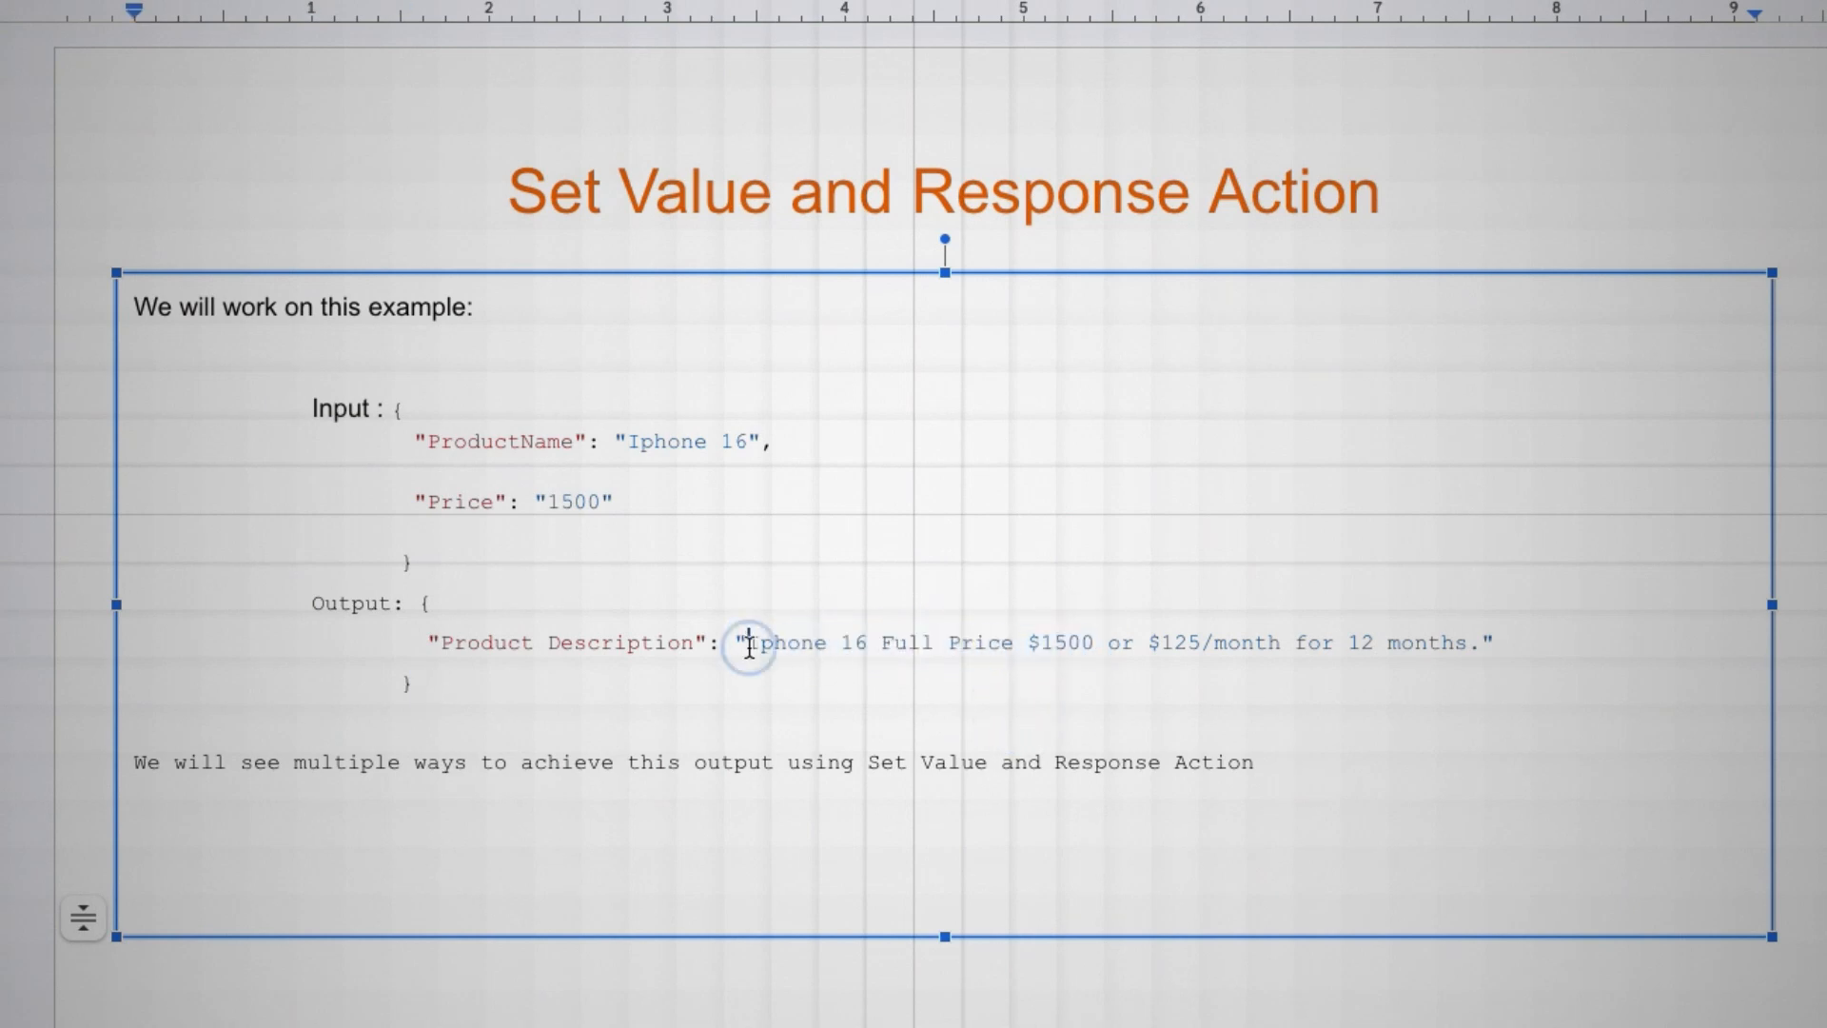
pyautogui.moveTo(748, 645); pyautogui.dragTo(1079, 642)
pyautogui.click(876, 652)
pyautogui.moveTo(871, 643); pyautogui.dragTo(760, 643)
pyautogui.moveTo(885, 642); pyautogui.dragTo(1092, 643)
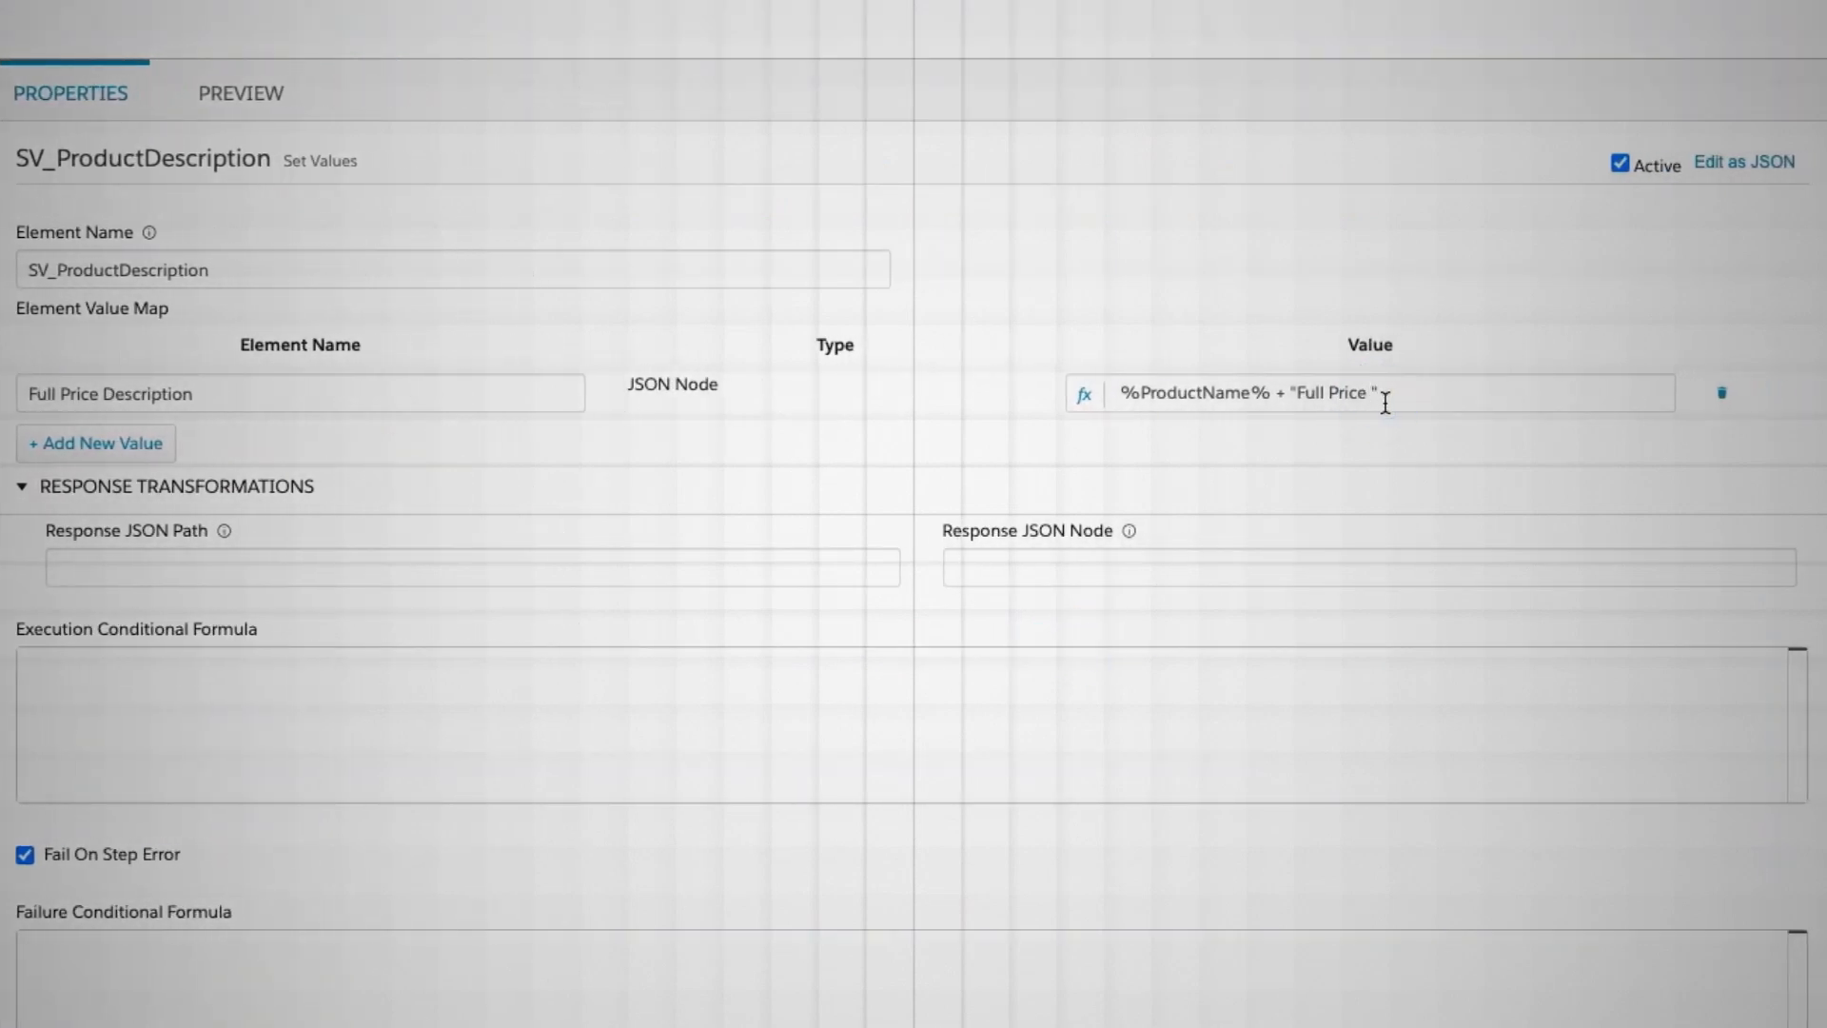
# Complete the Full Price Description value as %ProductName% + " Full Price $" +%Price%
pyautogui.click(1345, 393)
pyautogui.press('Left')
pyautogui.press('Left')
pyautogui.press('Left')
pyautogui.press('Left')
pyautogui.press('Left')
pyautogui.press('Left')
pyautogui.press('Left')
pyautogui.press('Right')
pyautogui.press('Right')
pyautogui.press('Right')
pyautogui.press('Right')
pyautogui.press('Right')
pyautogui.press('Right')
pyautogui.press('Right')
pyautogui.press('Right')
pyautogui.press('Right')
pyautogui.press('Right')
pyautogui.press('Right')
pyautogui.press('Right')
pyautogui.write('%Price%')
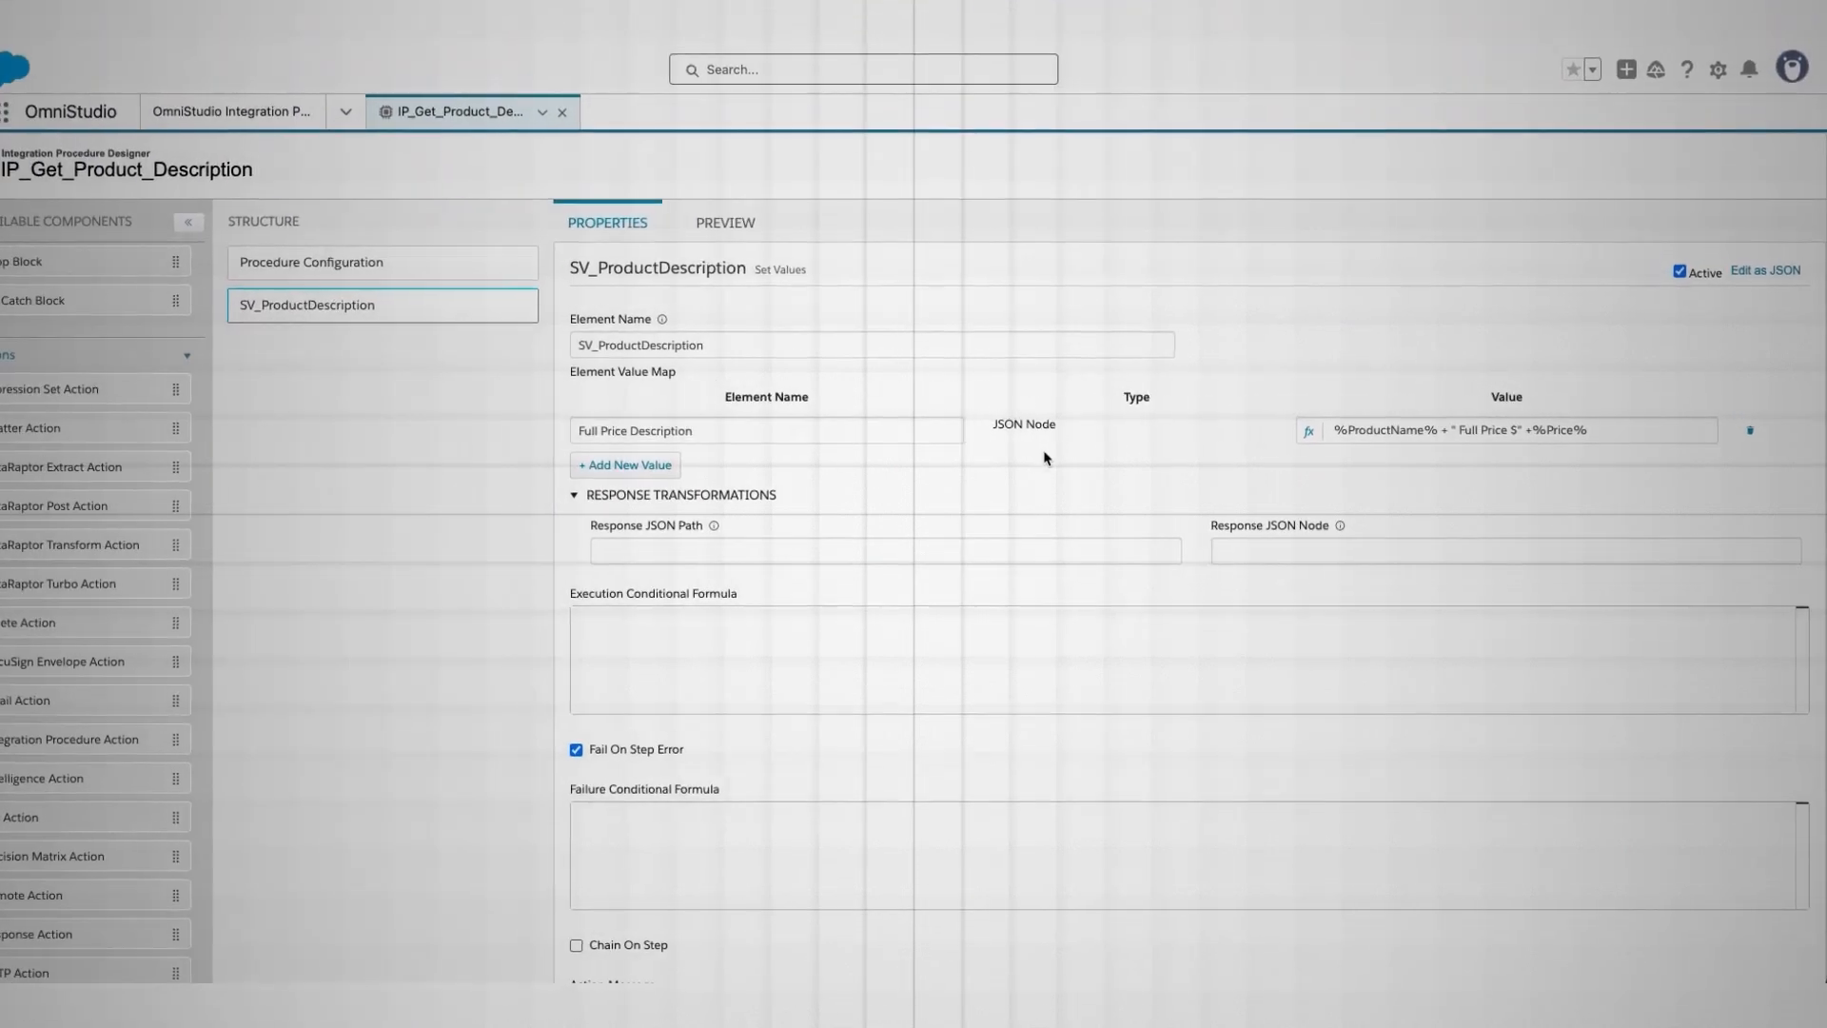
# Execute the procedure in the preview and examine how the Full Price Description is output in the debug log
pyautogui.click(766, 236)
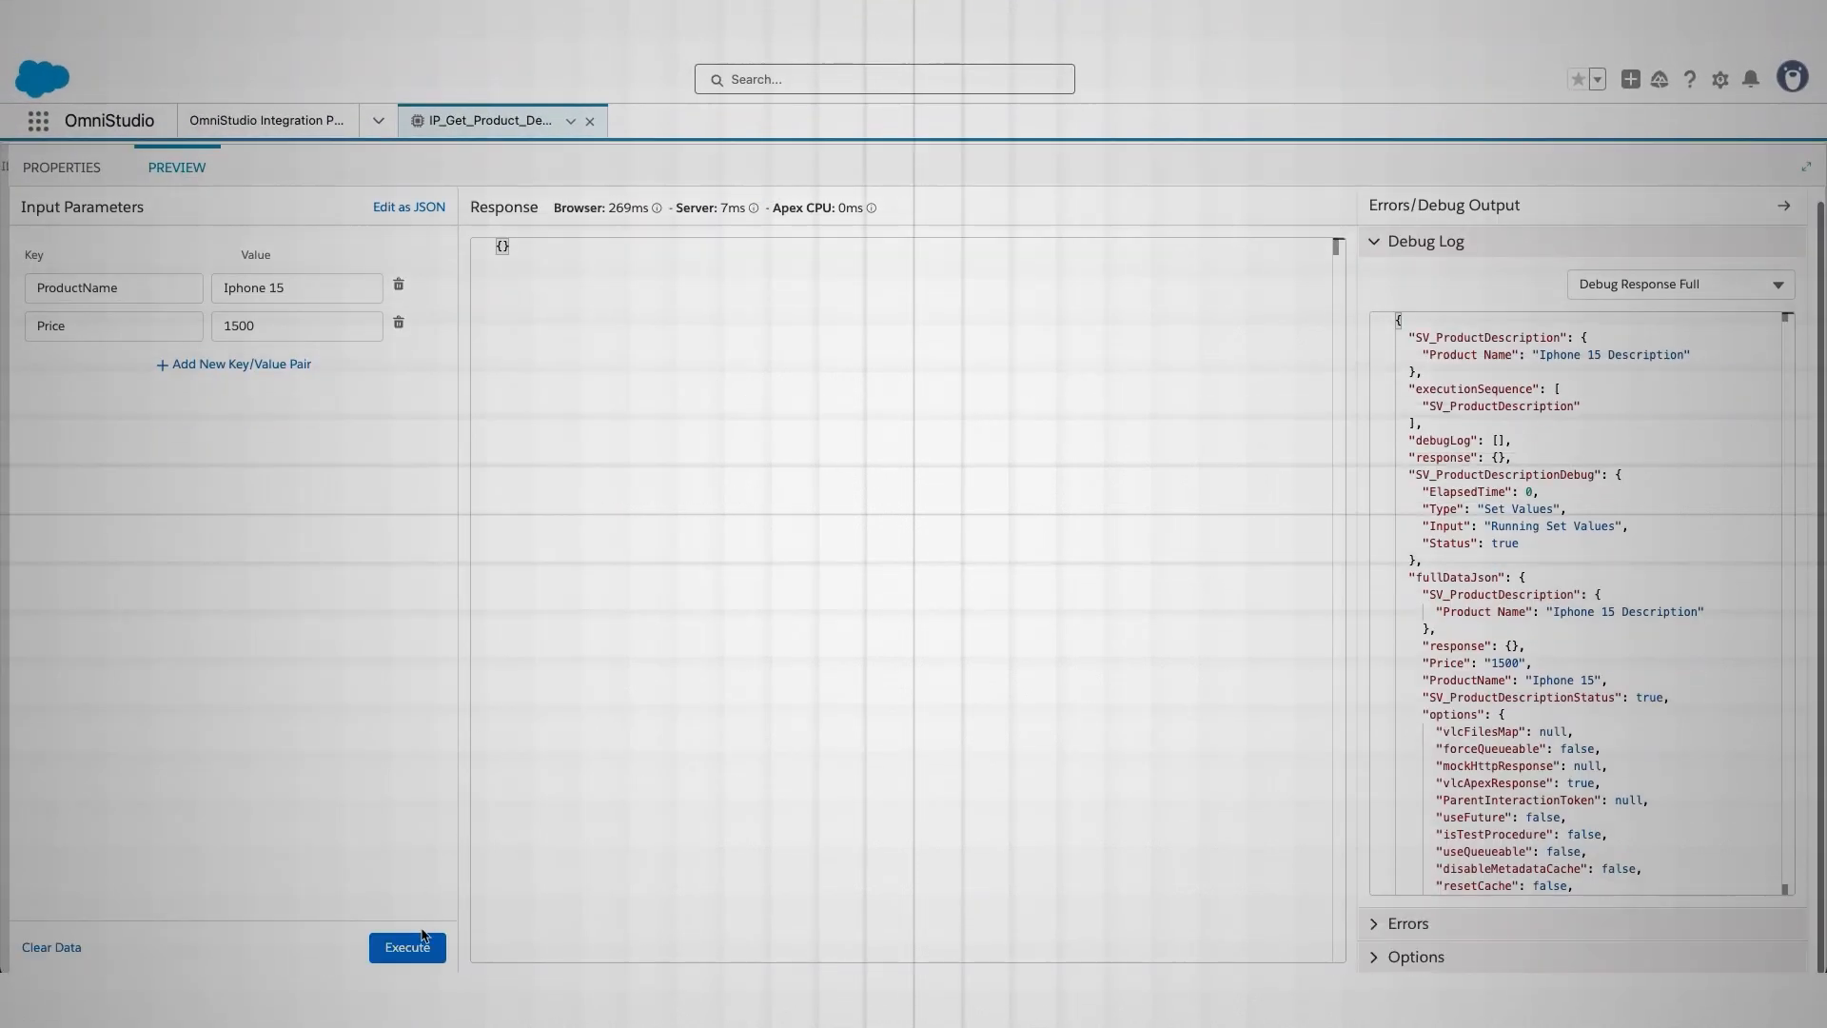
pyautogui.click(424, 945)
pyautogui.click(1619, 368)
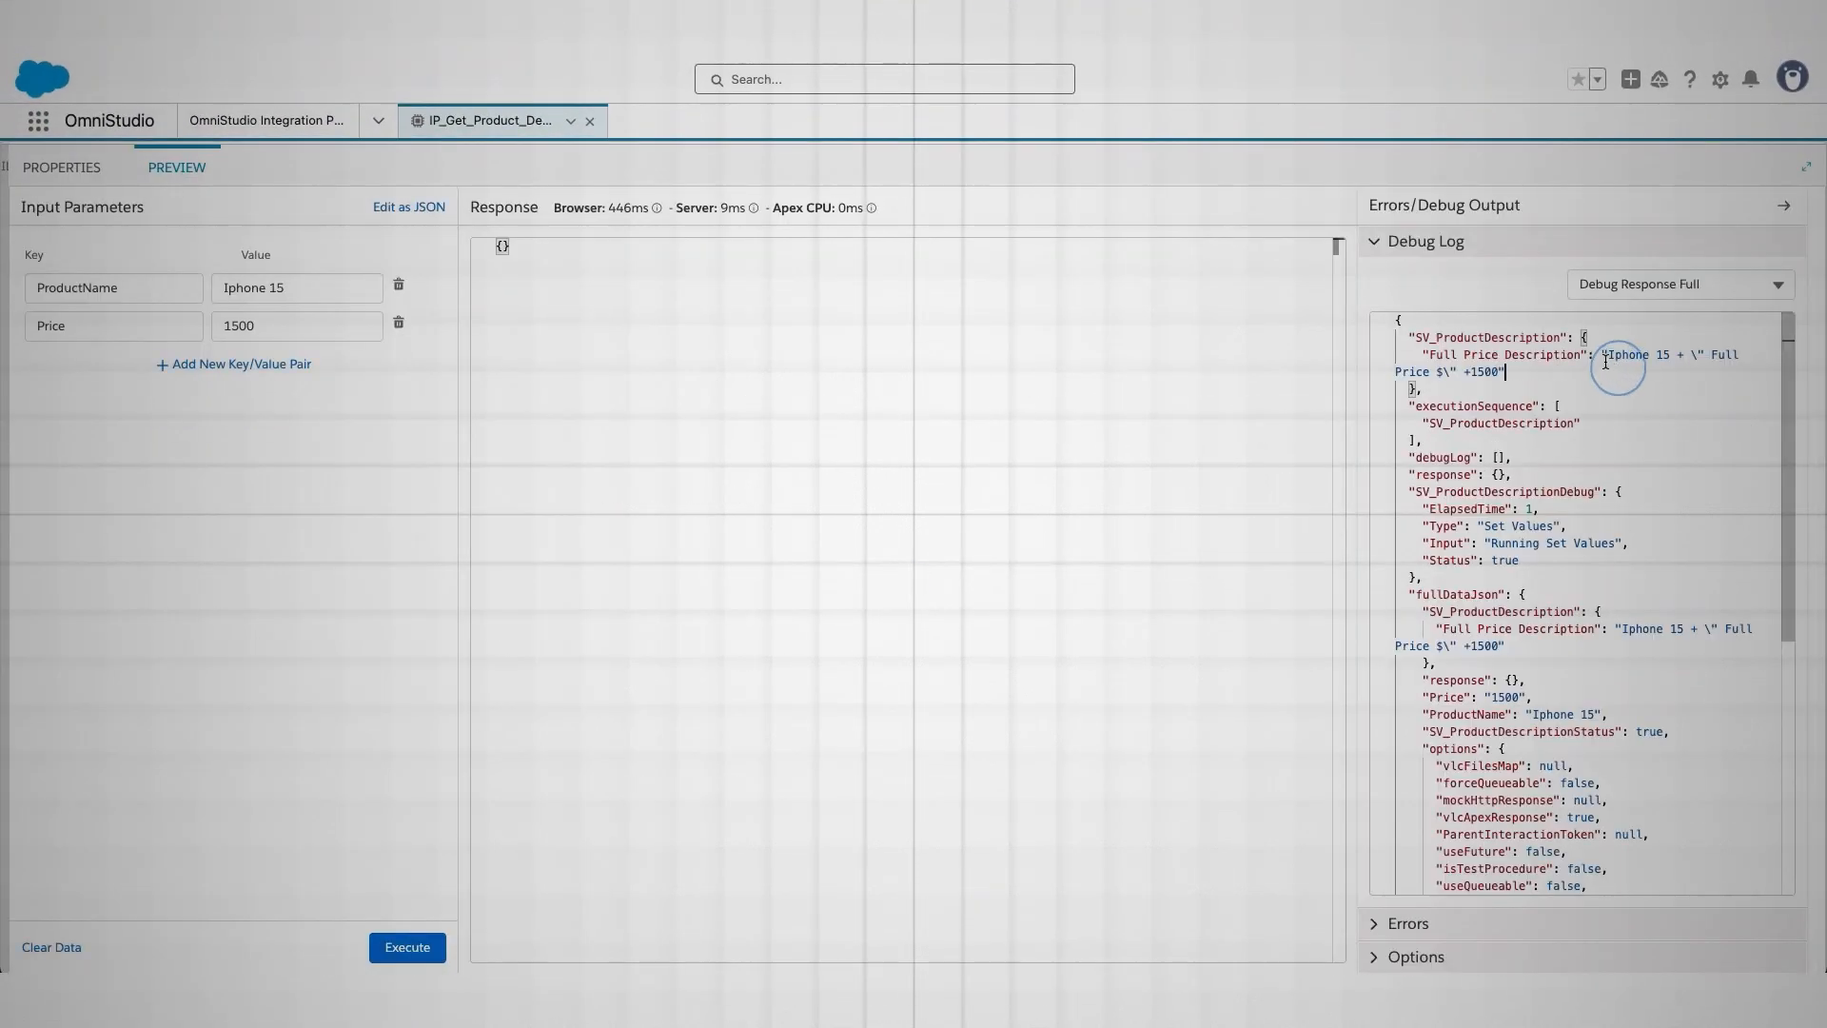
pyautogui.doubleClick(1638, 359)
pyautogui.click(1466, 386)
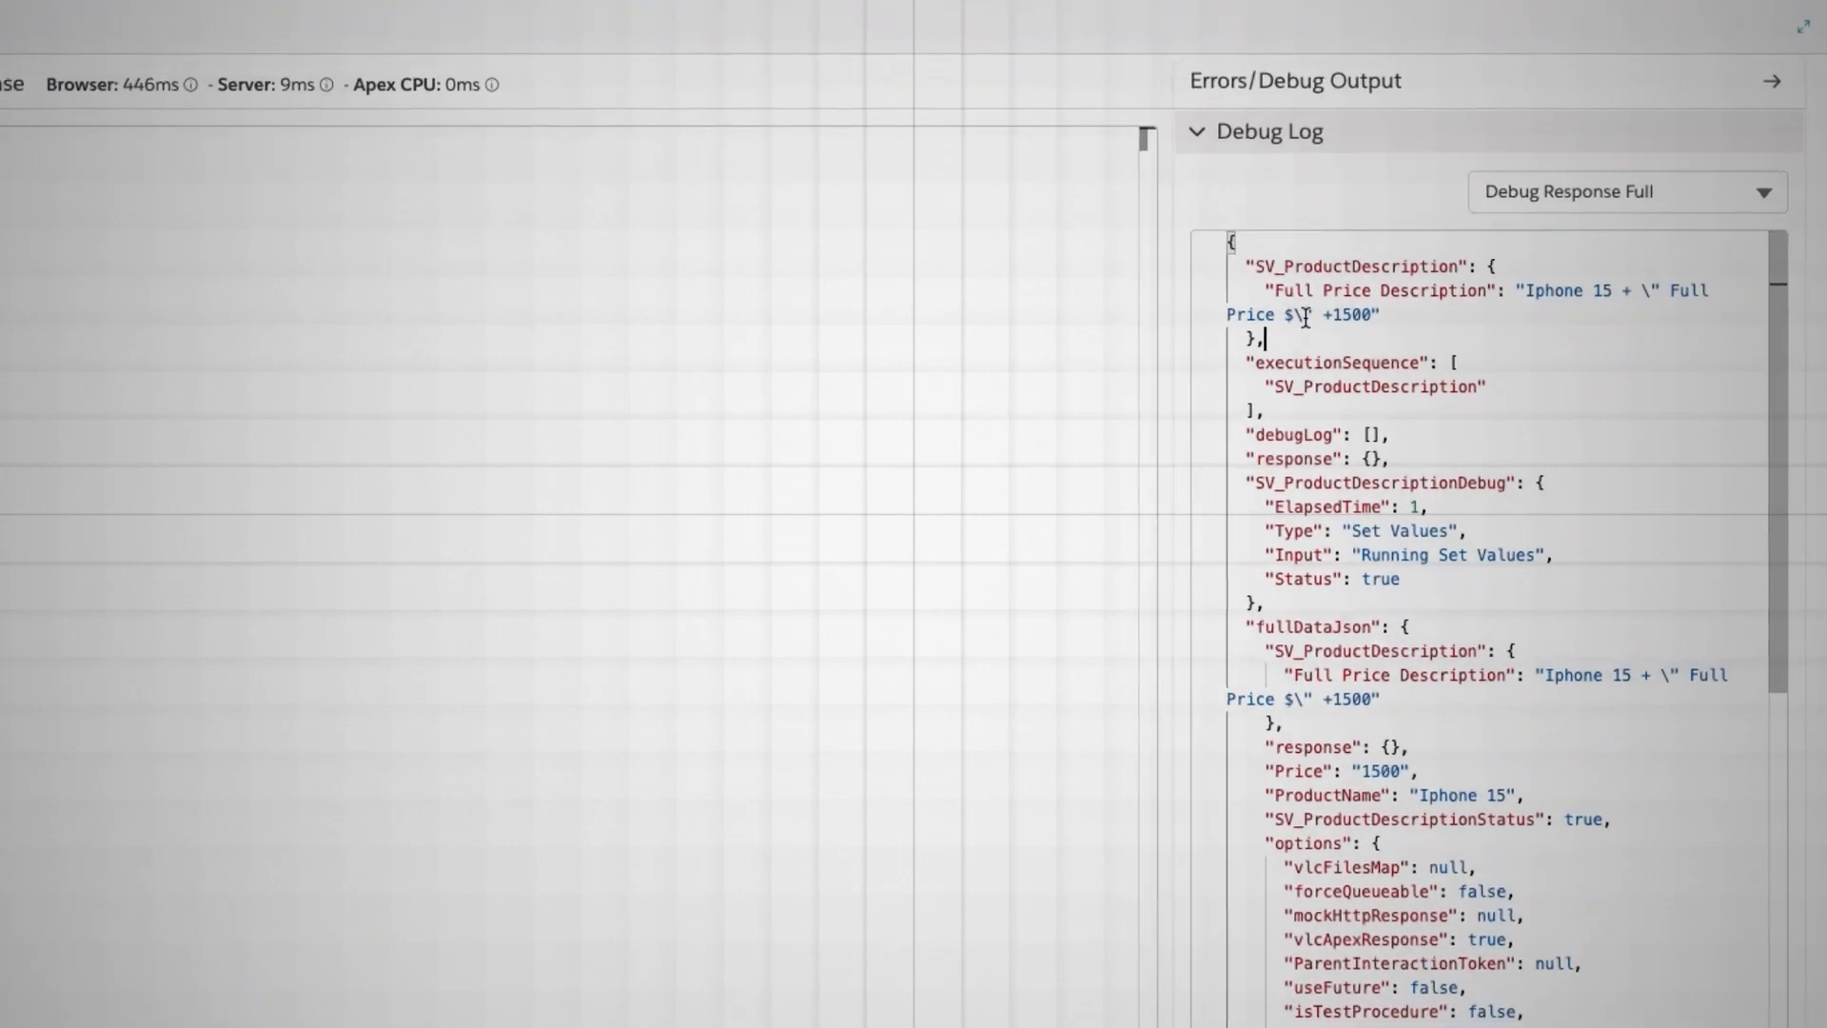
pyautogui.doubleClick(1450, 372)
pyautogui.click(1529, 318)
pyautogui.moveTo(1639, 278)
pyautogui.mouseDown()
pyautogui.moveTo(1663, 293)
pyautogui.moveTo(1596, 281)
pyautogui.moveTo(1629, 281)
pyautogui.mouseUp()
pyautogui.click(1608, 283)
pyautogui.click(1618, 281)
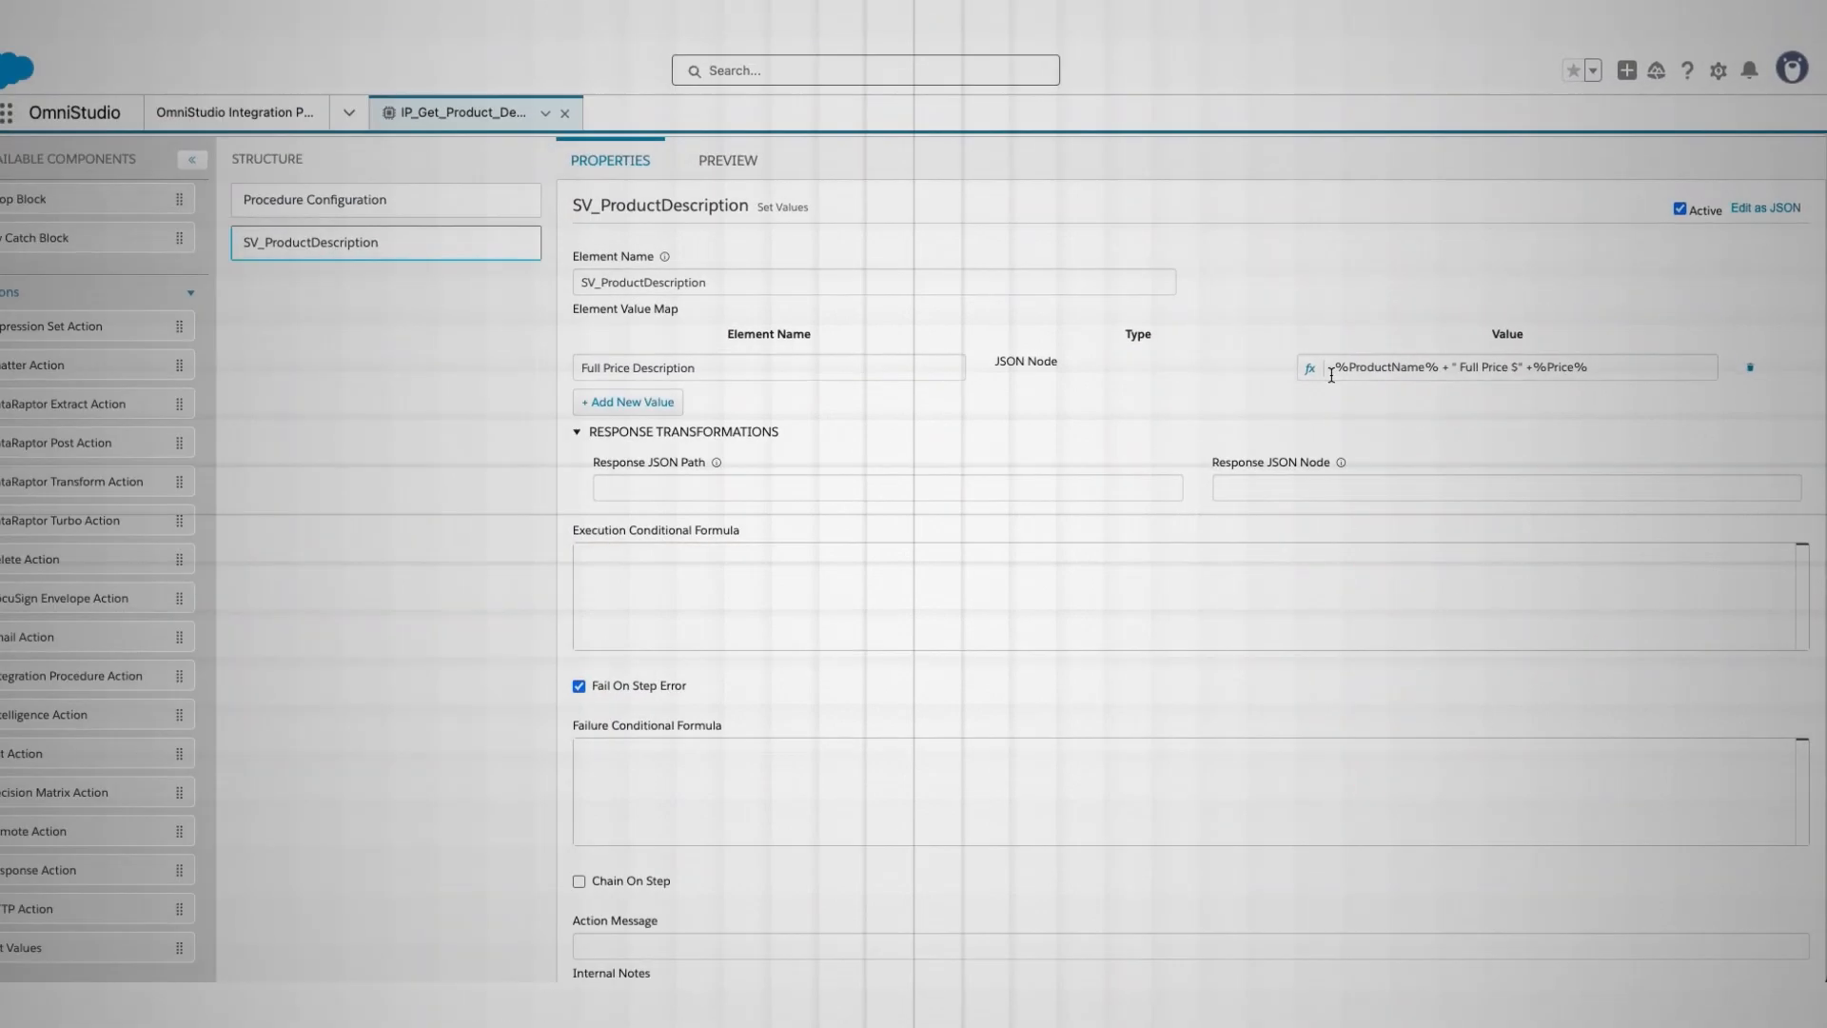
# Convert the Full Price Description value into a formula by confirming it in the expression editor, and recheck the expression there
pyautogui.click(1320, 372)
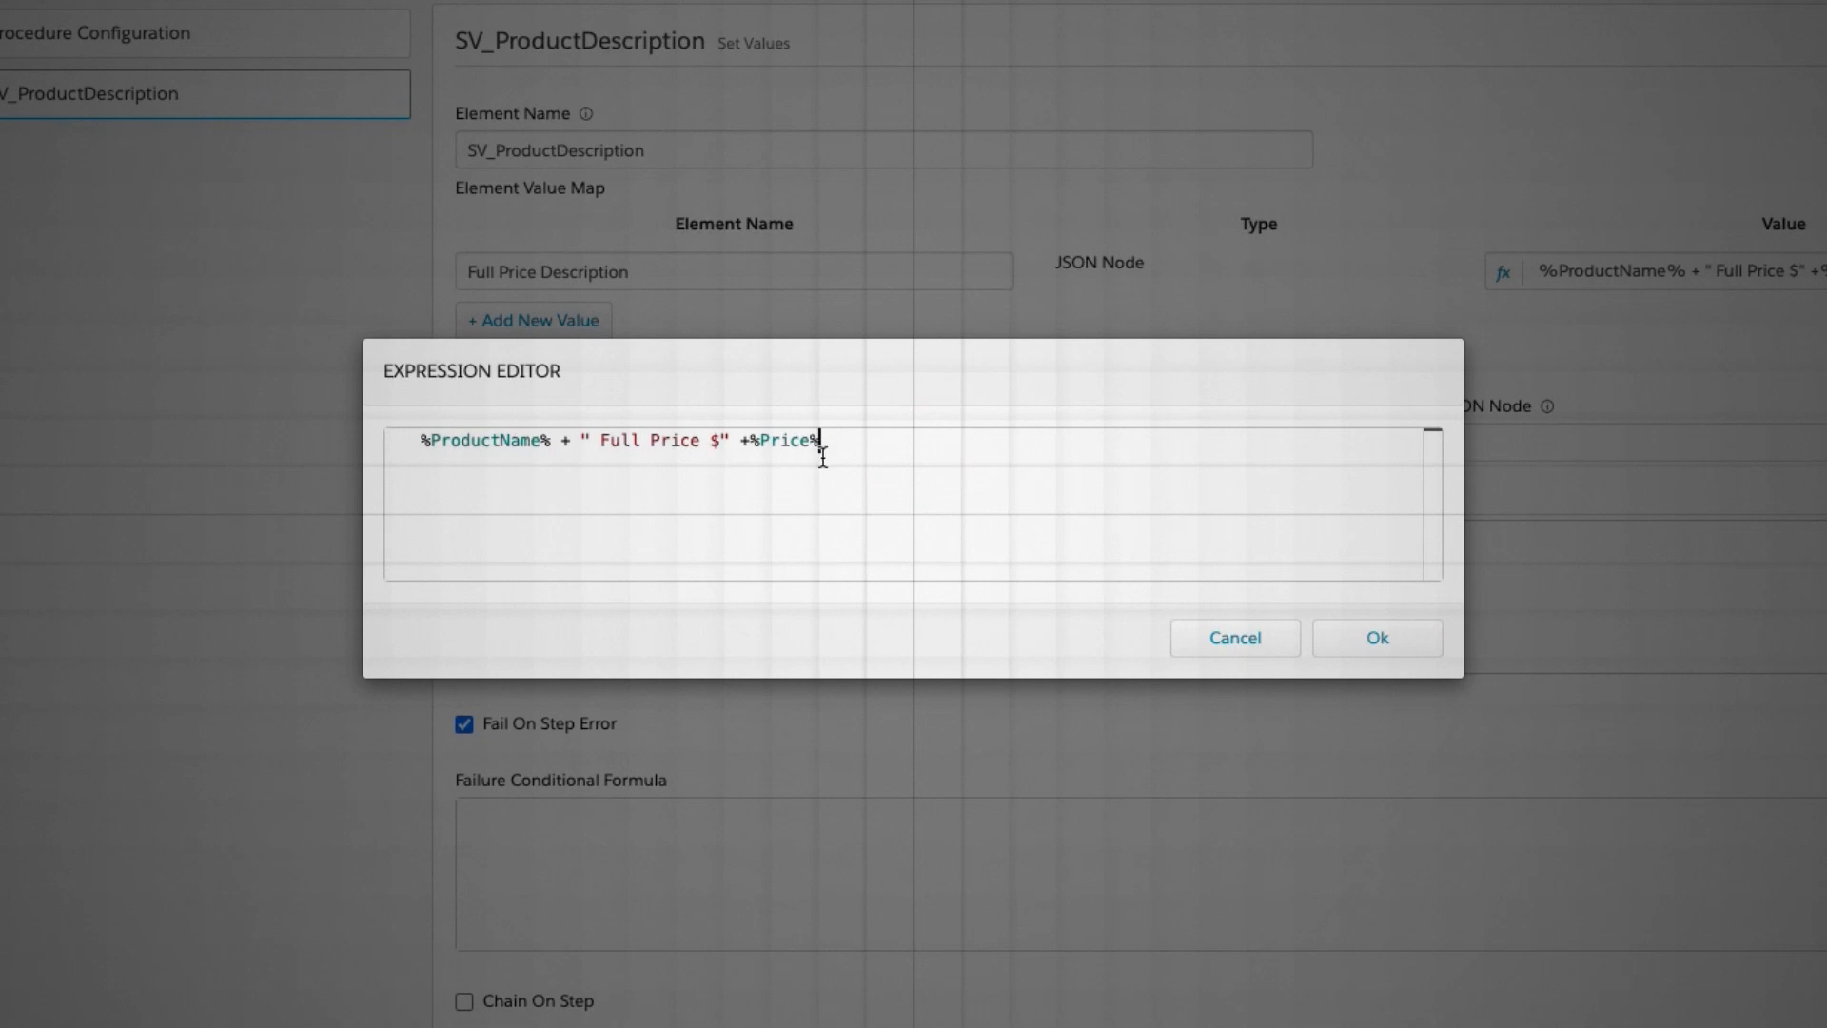
pyautogui.click(1356, 640)
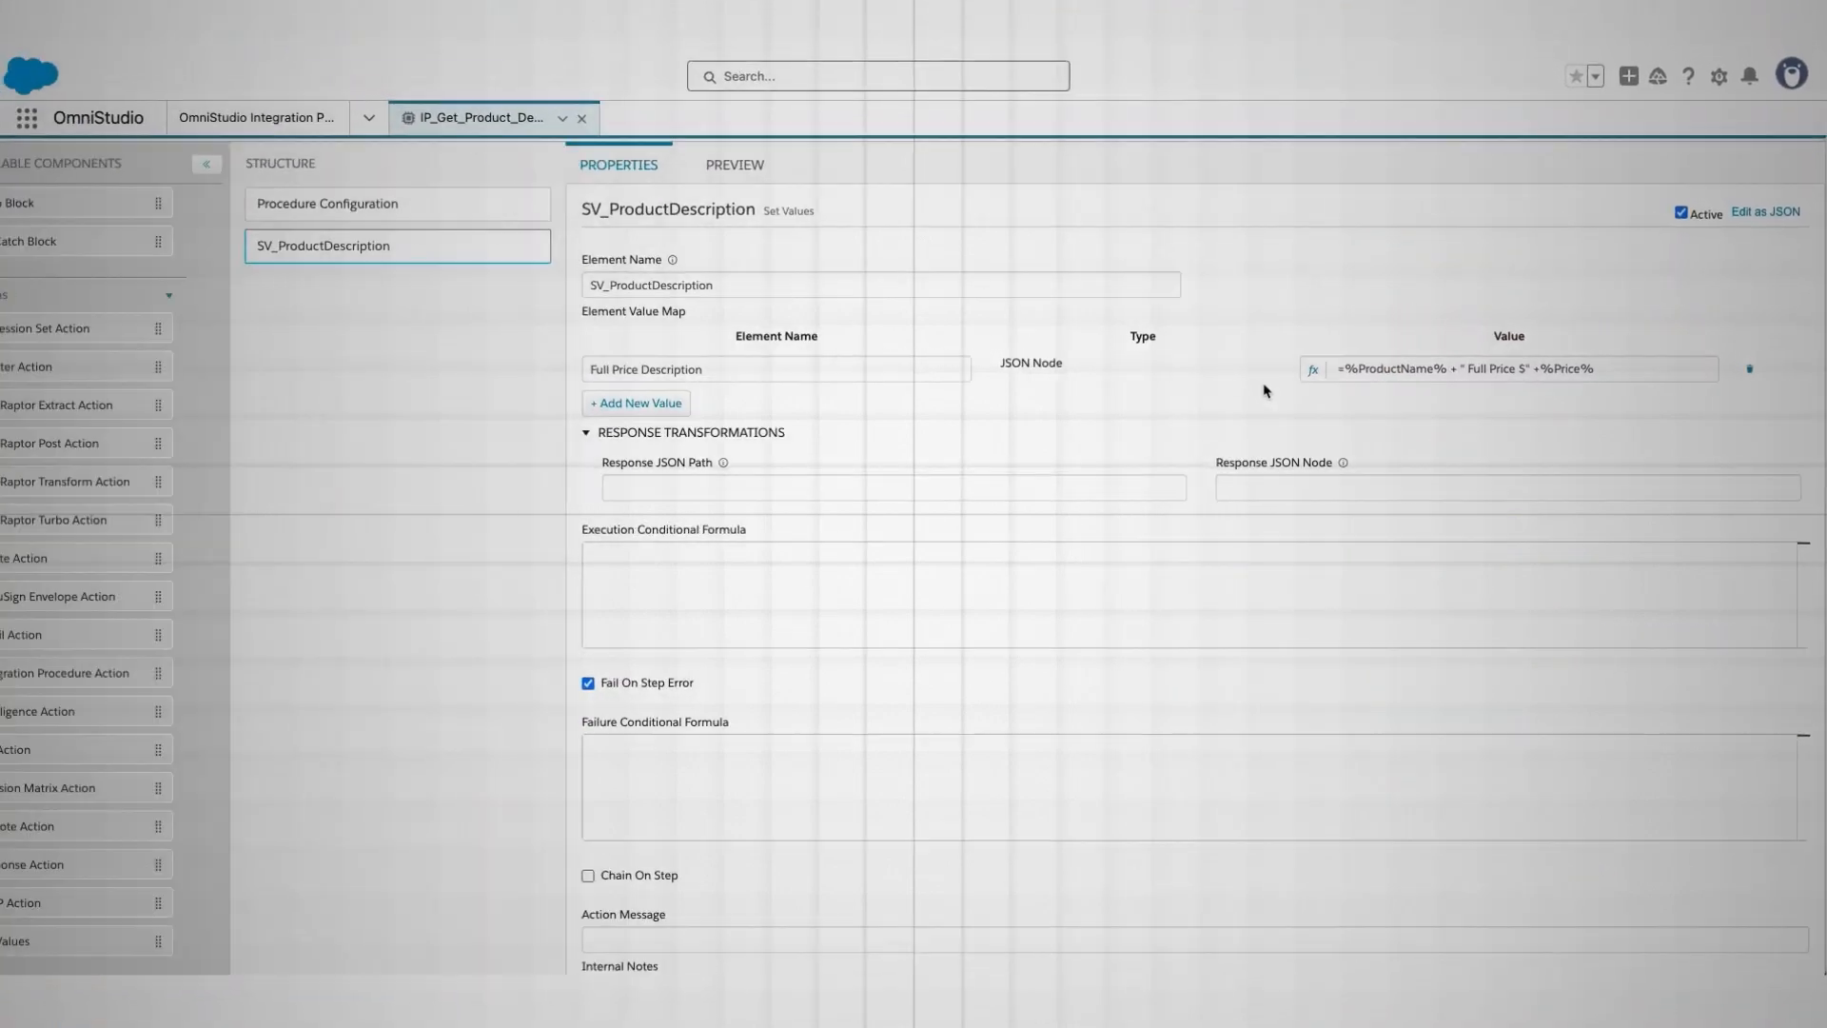
pyautogui.click(1321, 372)
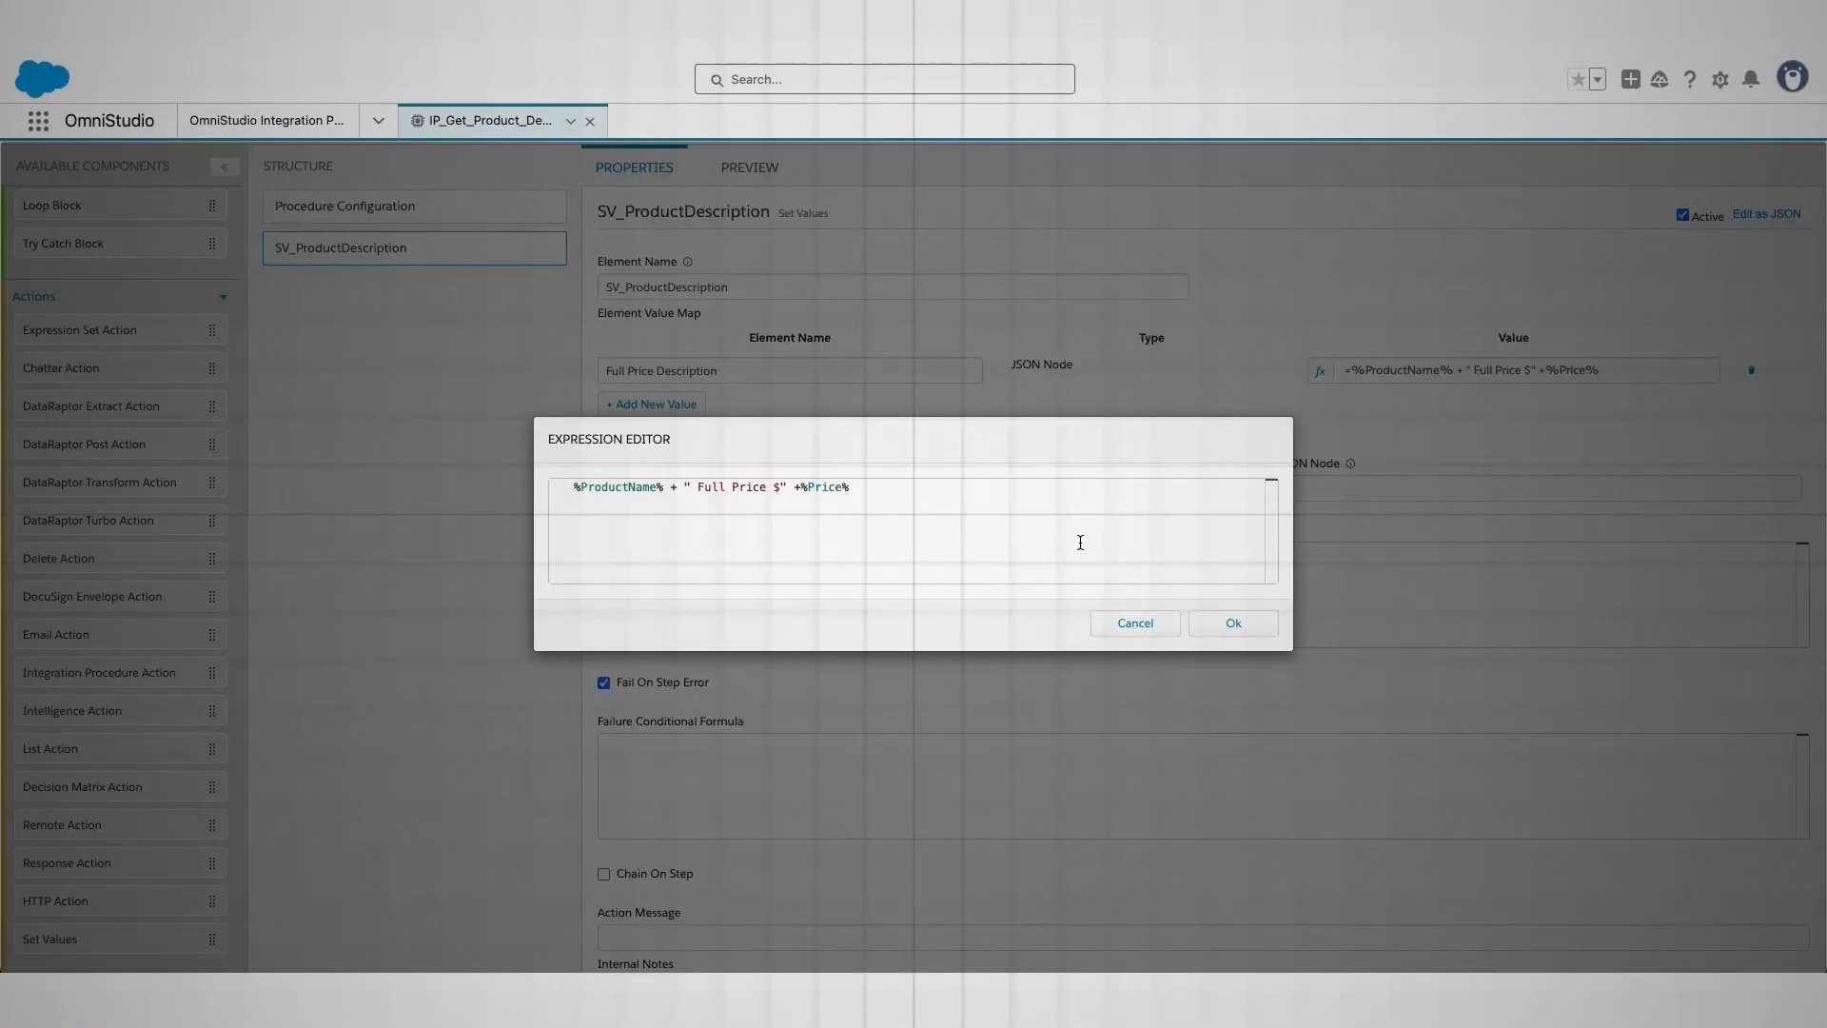
pyautogui.click(1133, 624)
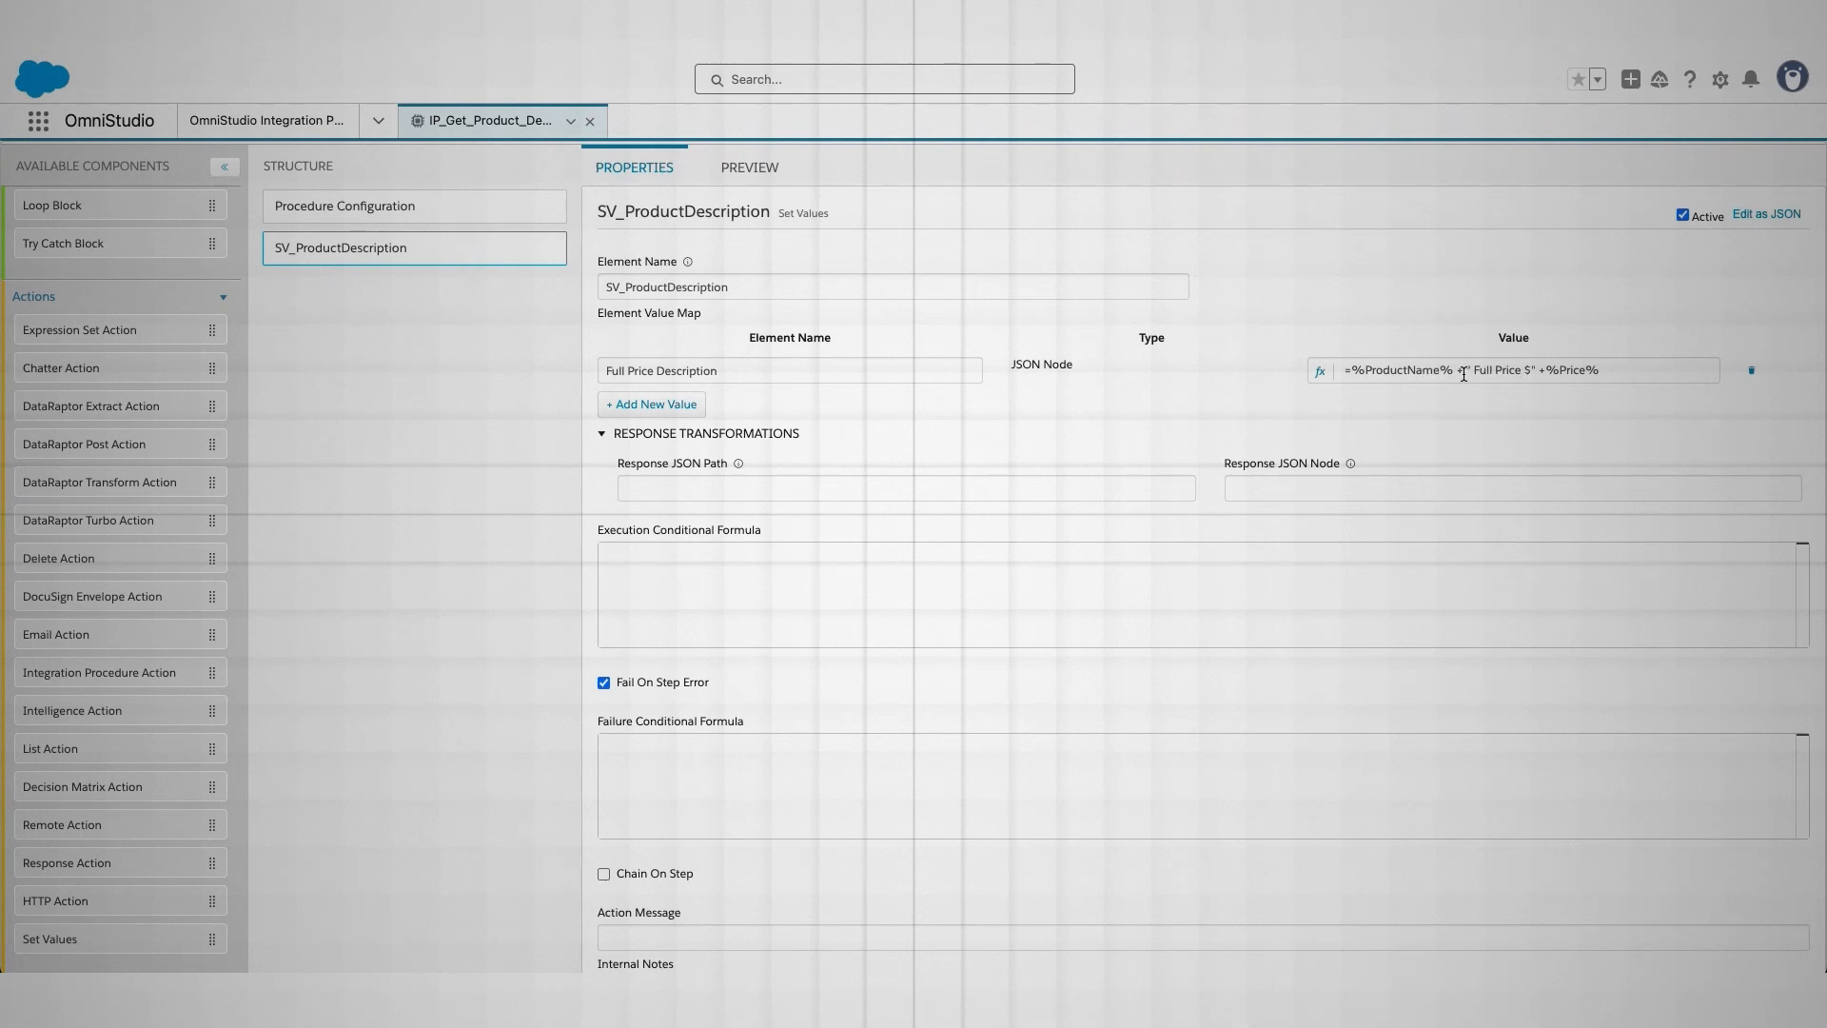
pyautogui.click(1321, 373)
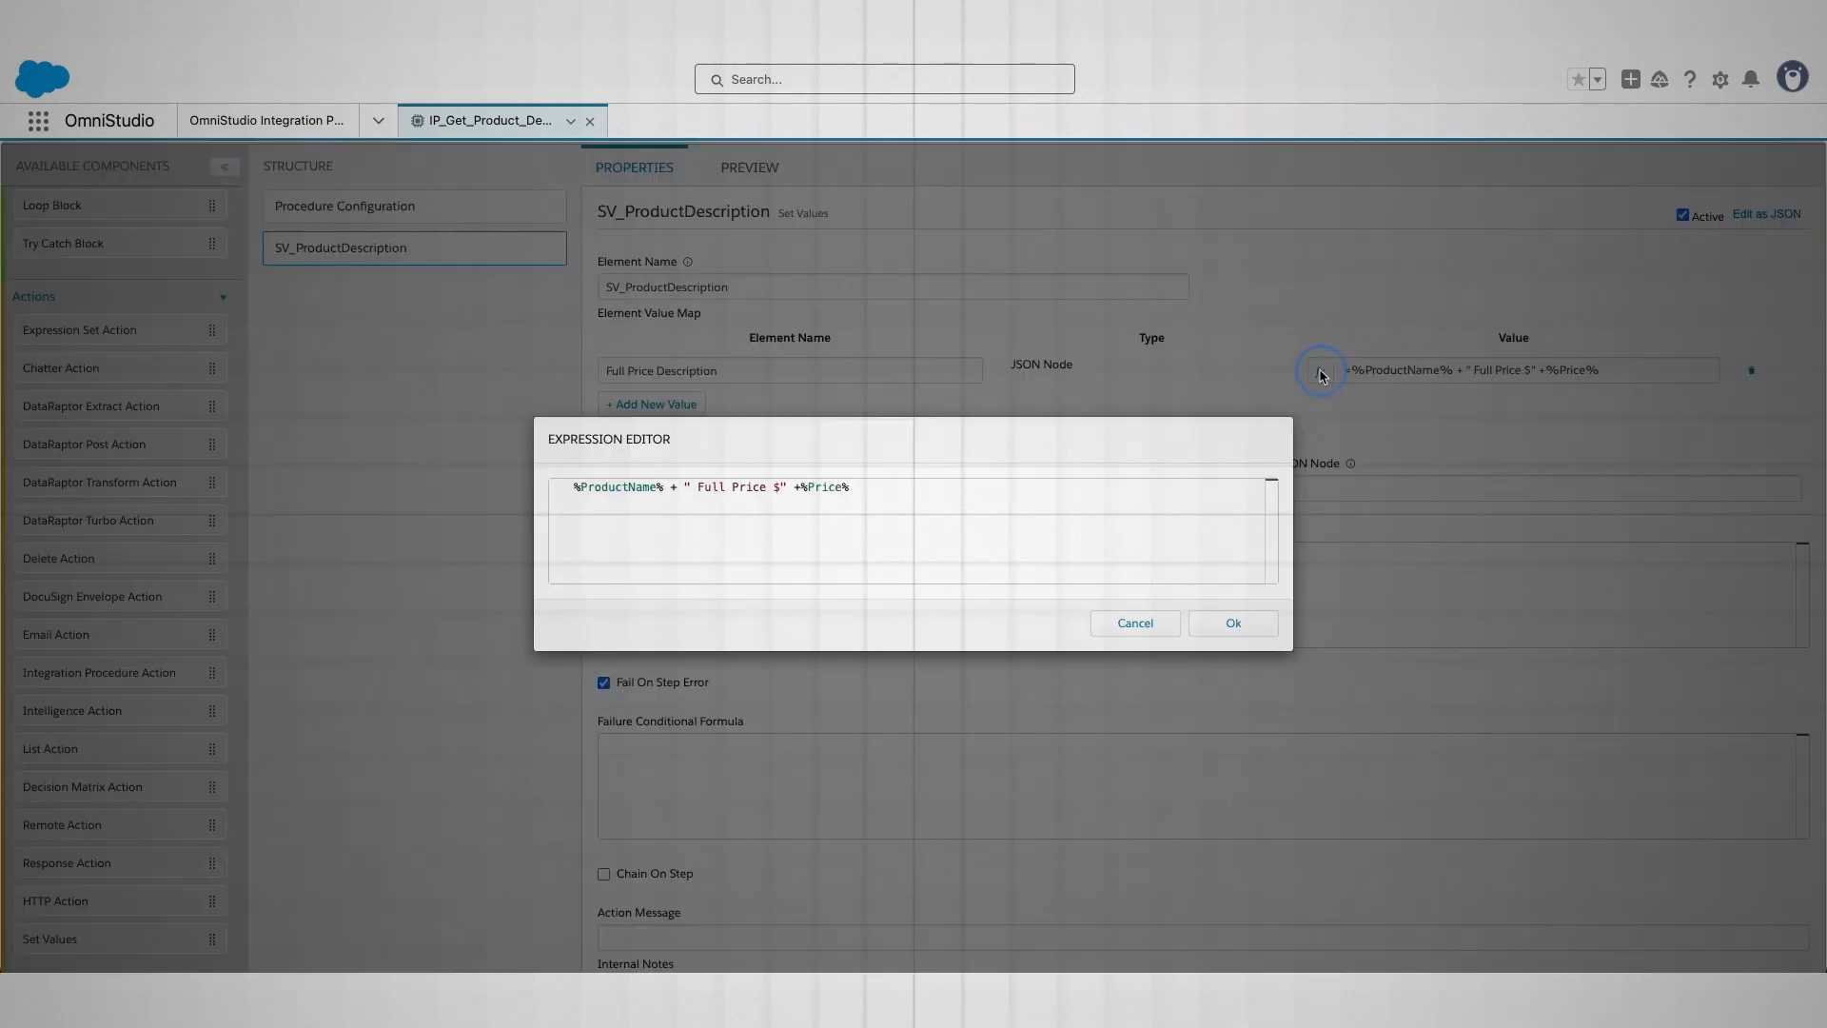
pyautogui.click(1151, 617)
# Add a second entry named Monthly Price Description to the element value map
pyautogui.click(653, 405)
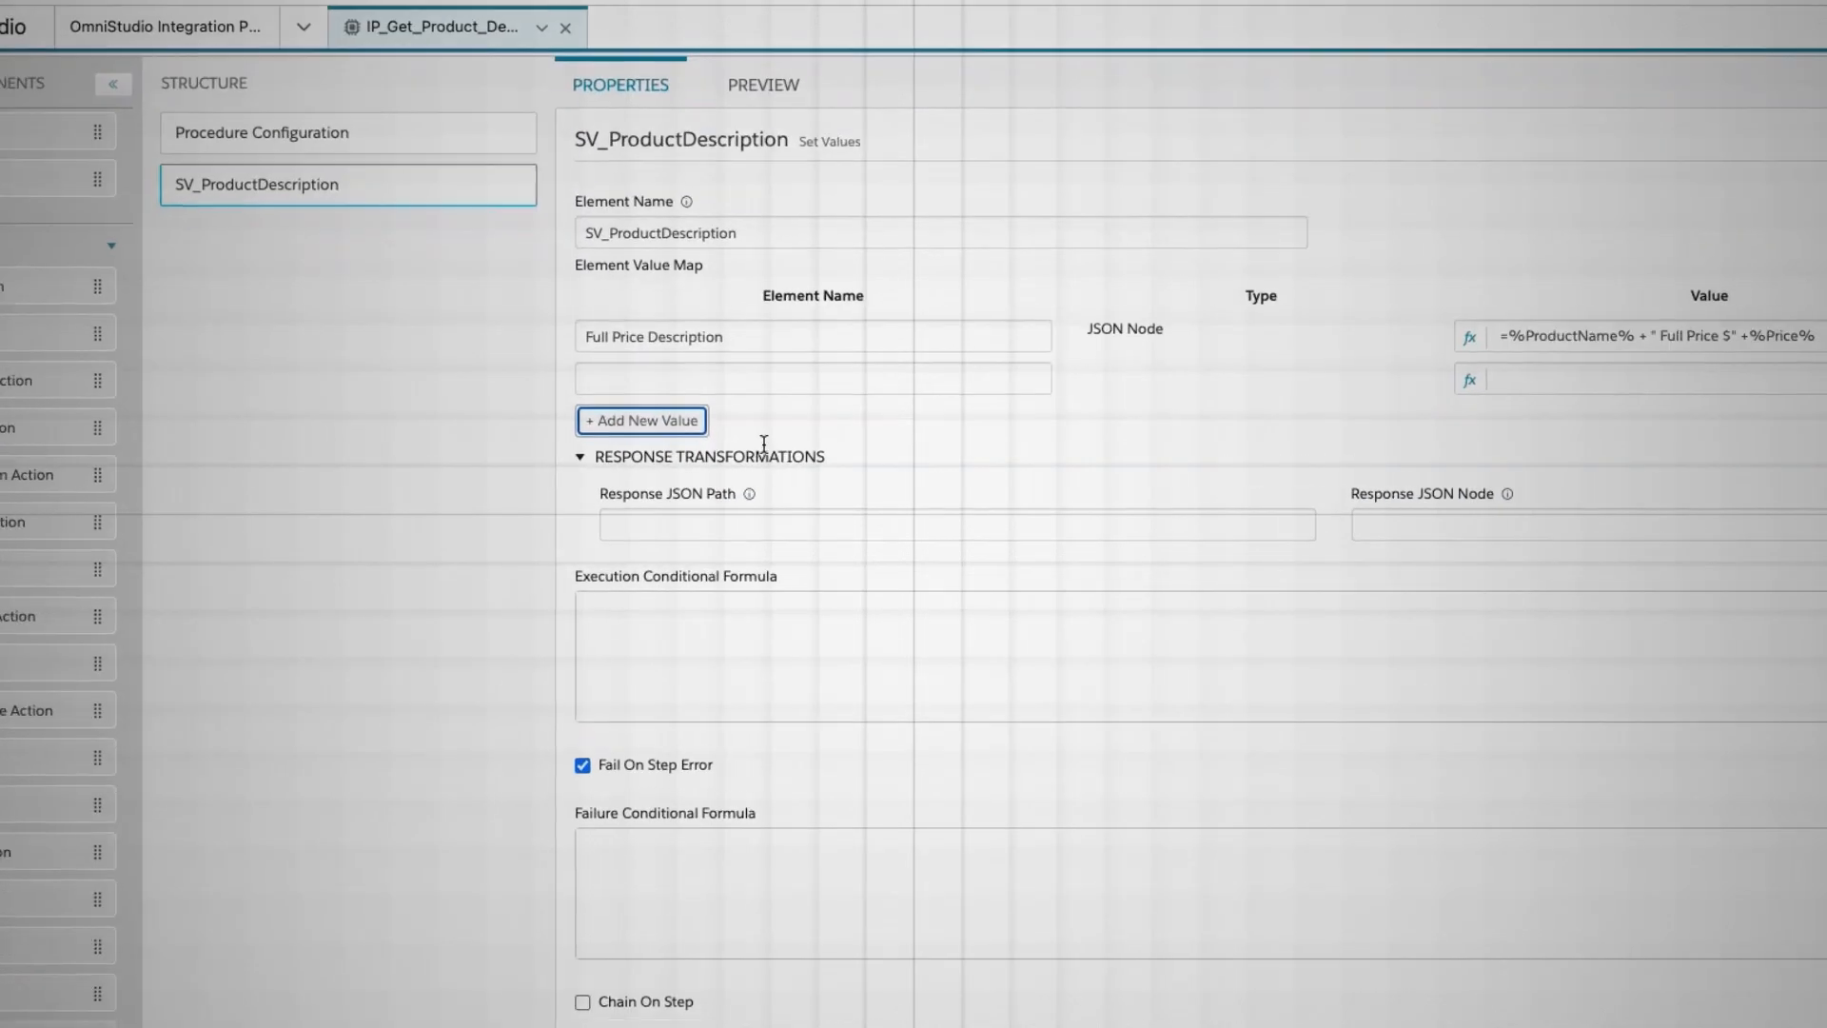
pyautogui.click(758, 400)
pyautogui.write('Month')
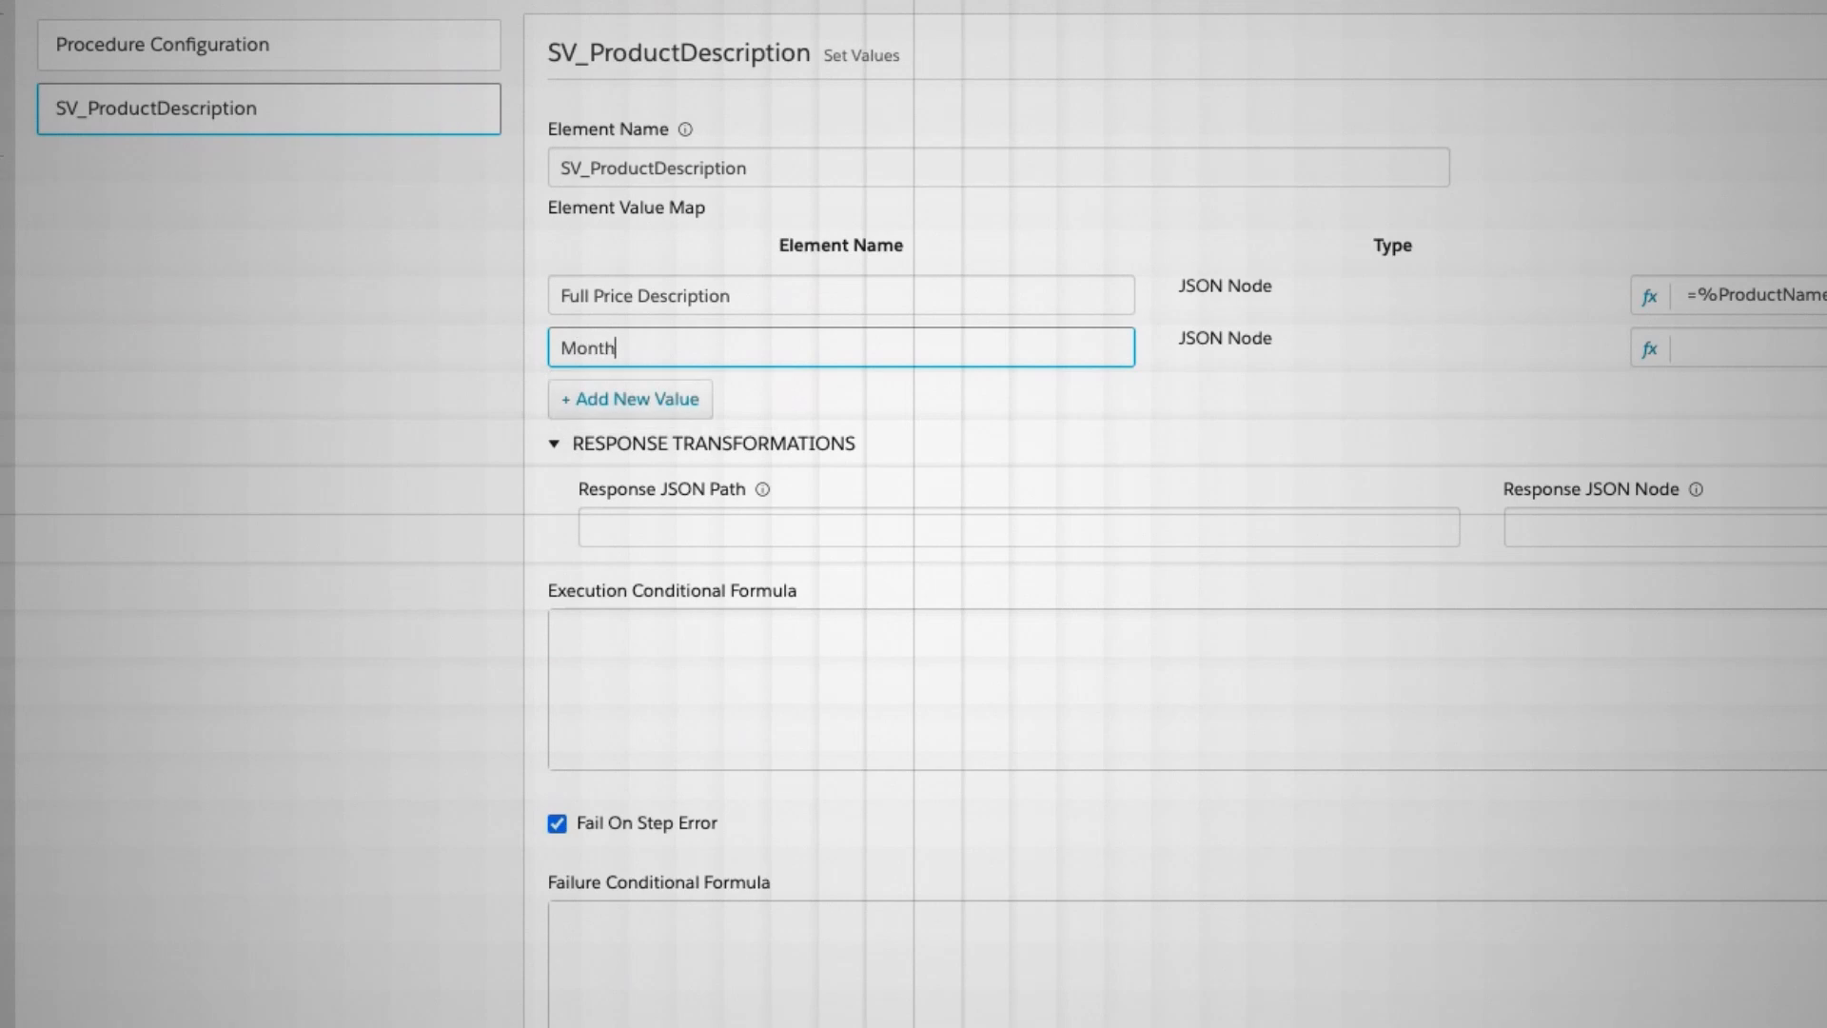
pyautogui.write('ly Price Description')
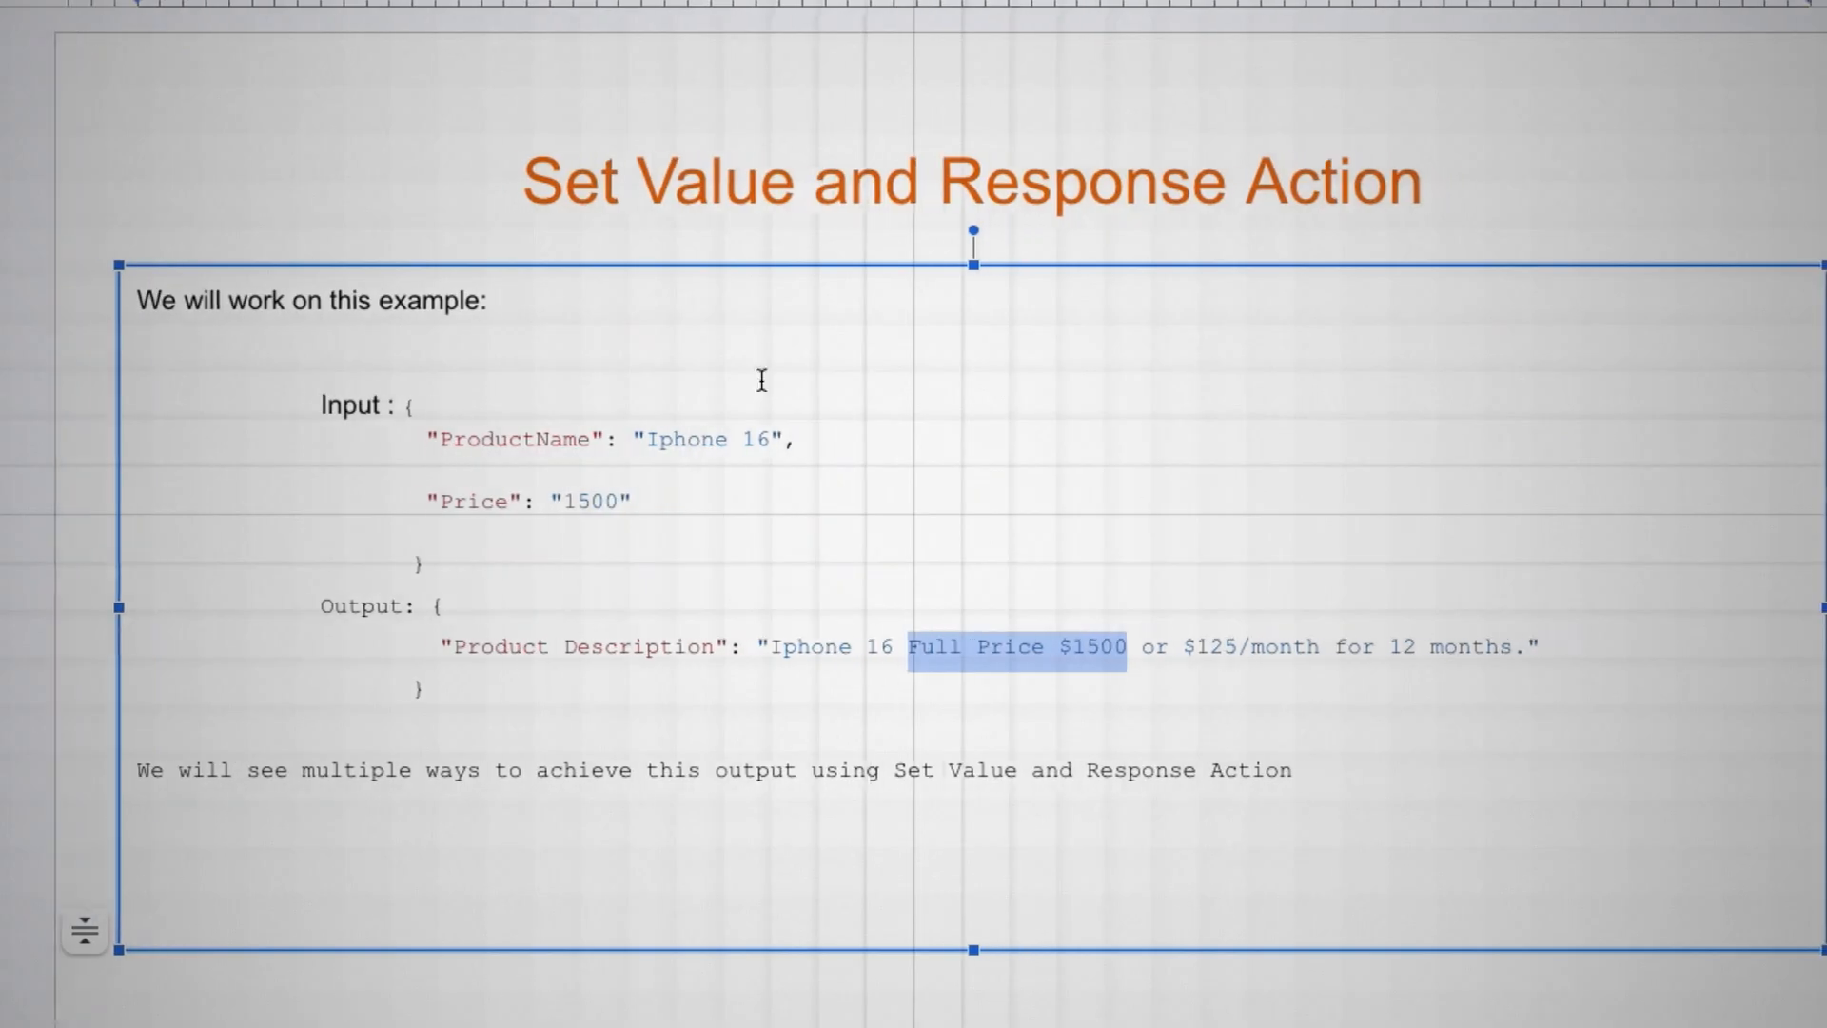
# Set the Monthly Price Description value to the formula %Price%/12 + "/month for 12 months."
pyautogui.moveTo(1114, 647); pyautogui.dragTo(1456, 647)
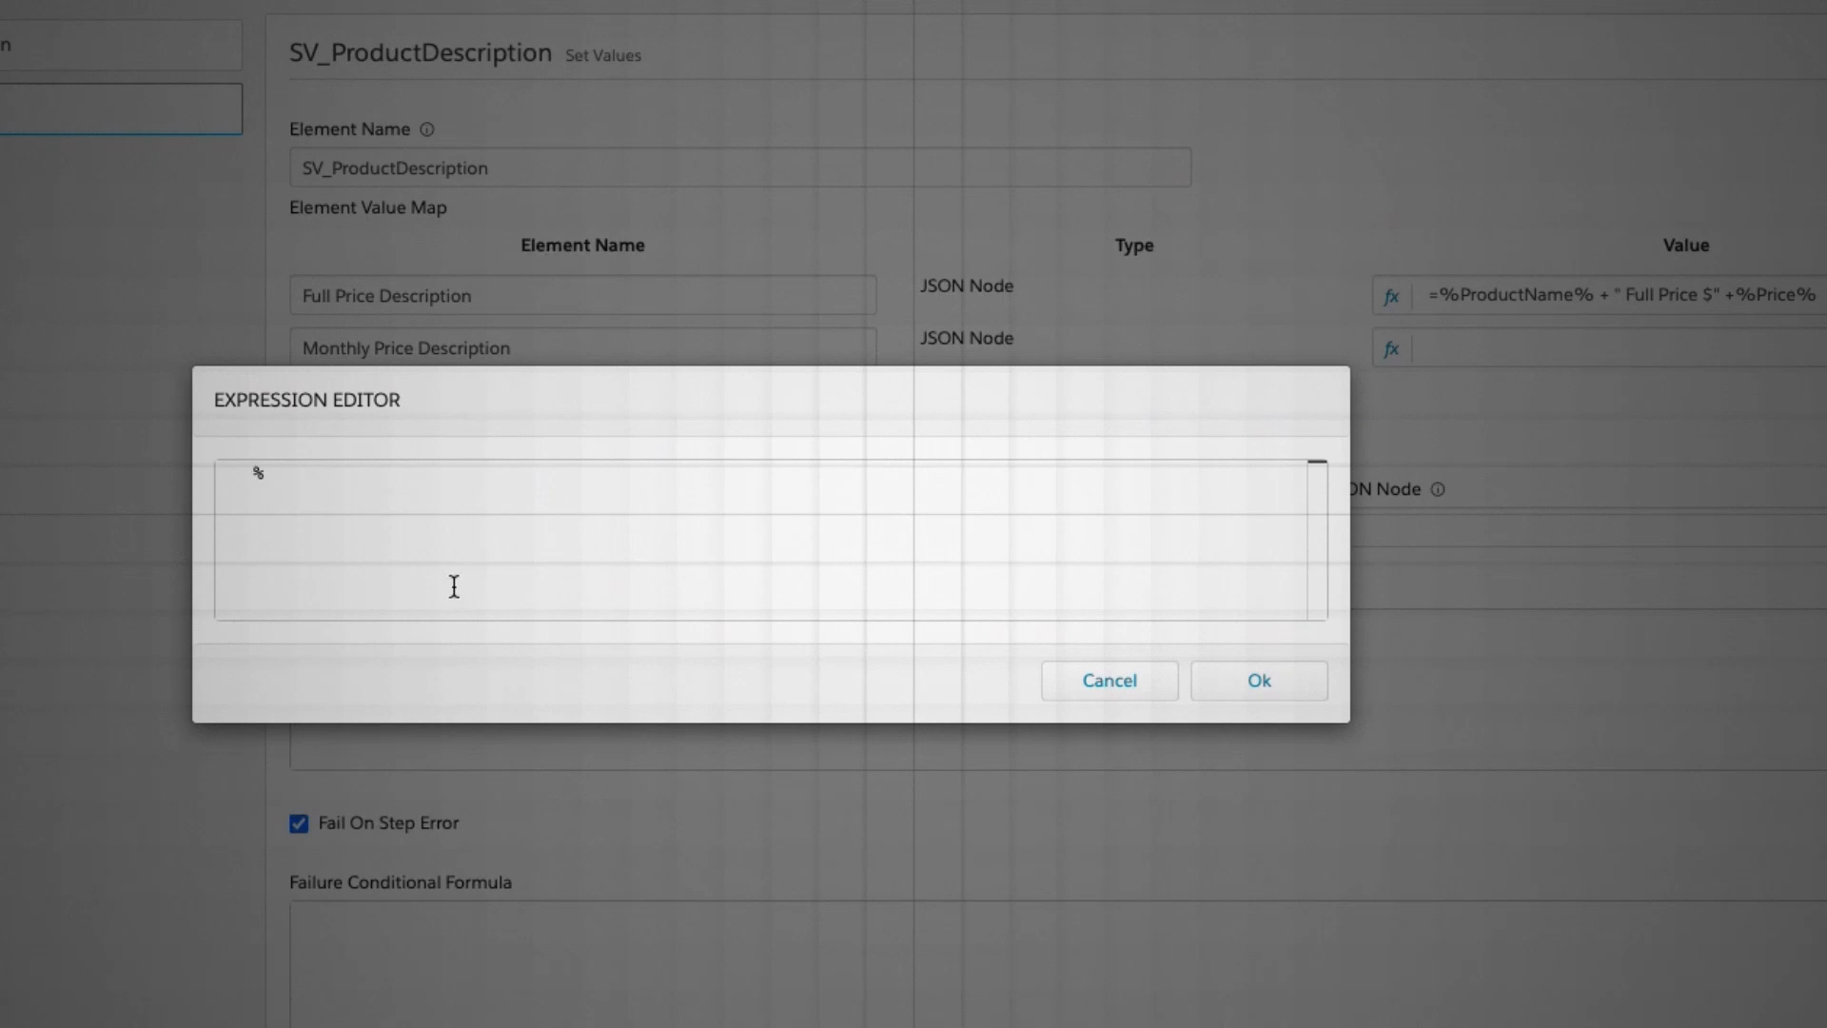
pyautogui.write('P')
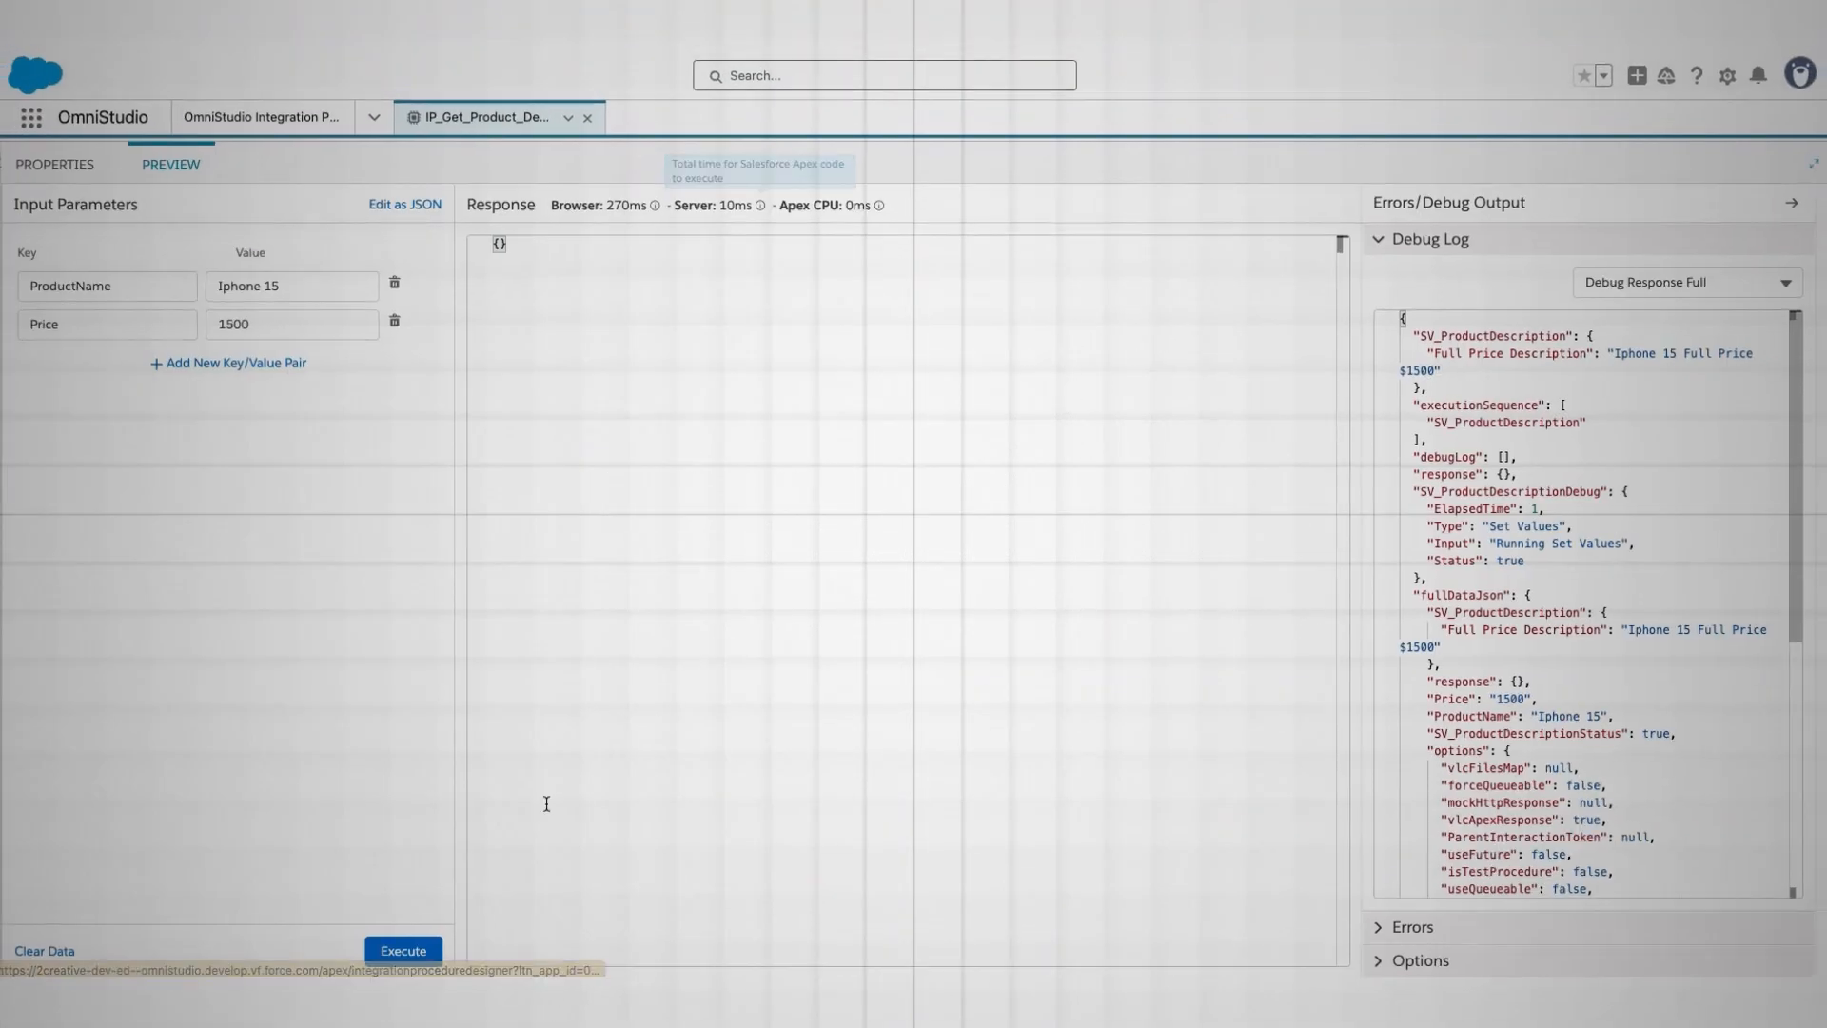
# Execute the procedure in the preview and compare both price descriptions in the debug log with the expected output on the slide
pyautogui.click(415, 945)
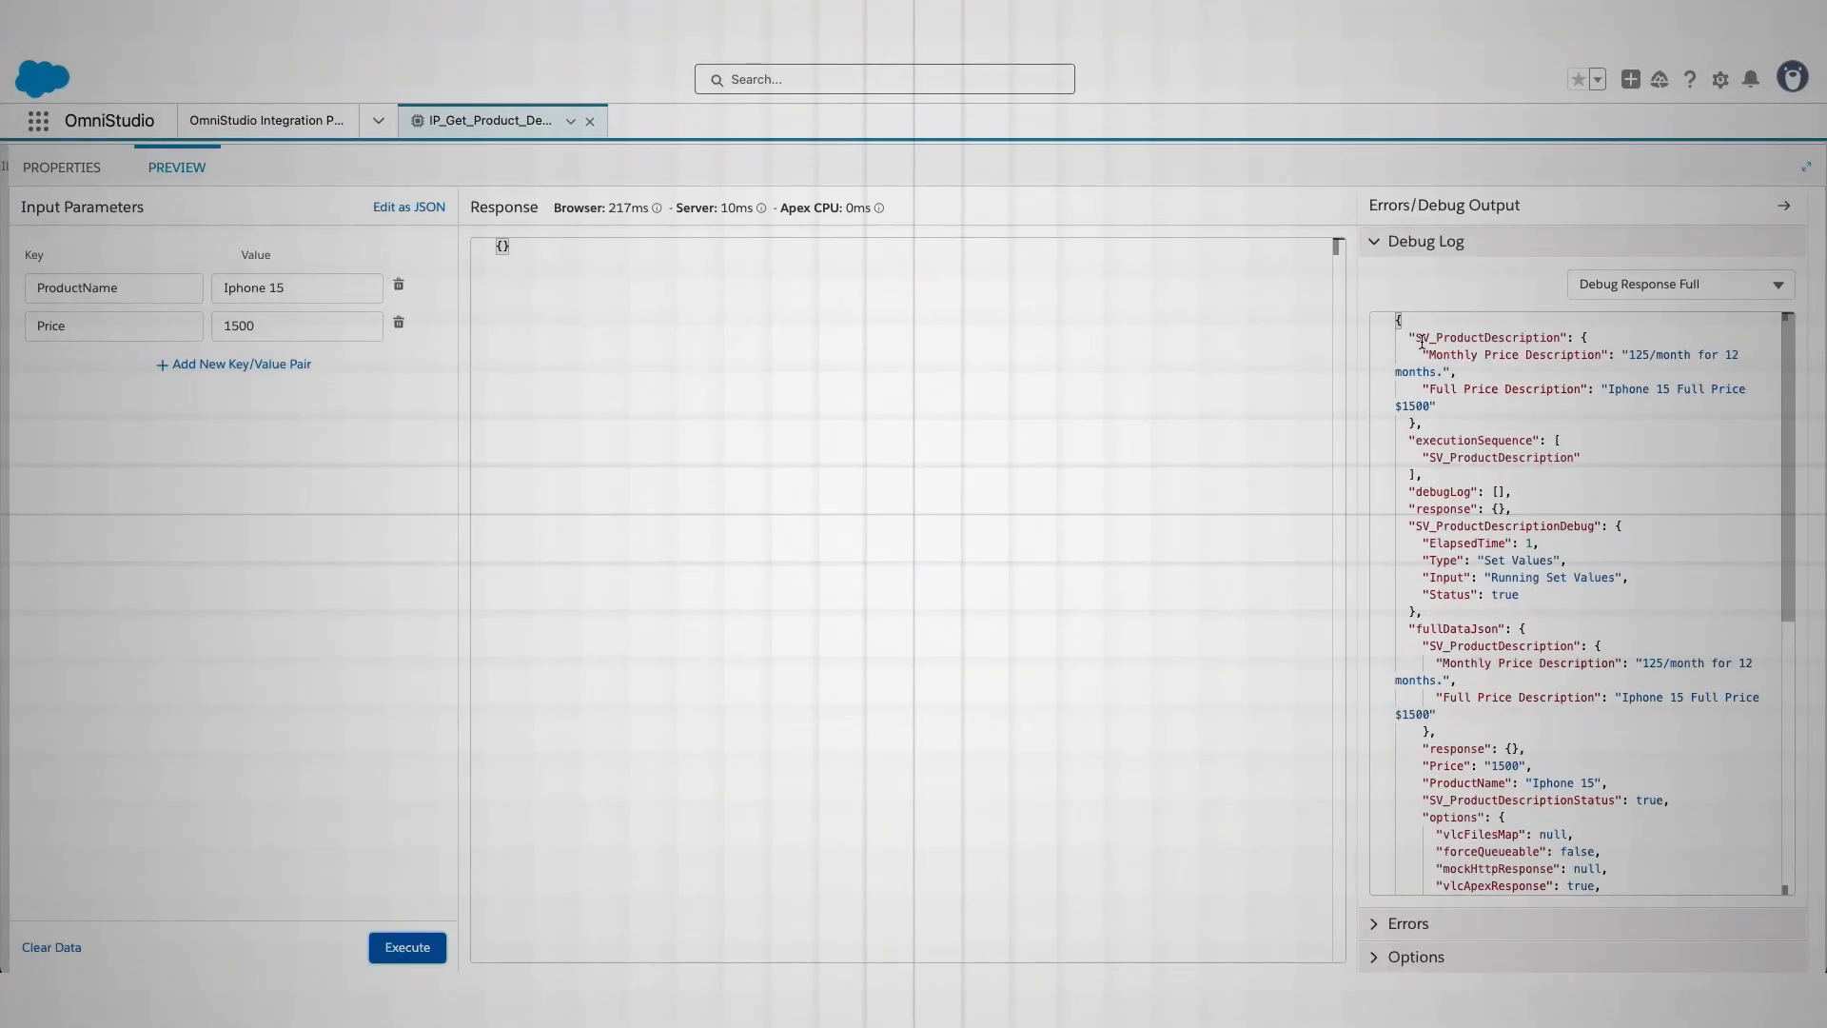
pyautogui.moveTo(1421, 351); pyautogui.dragTo(1685, 377)
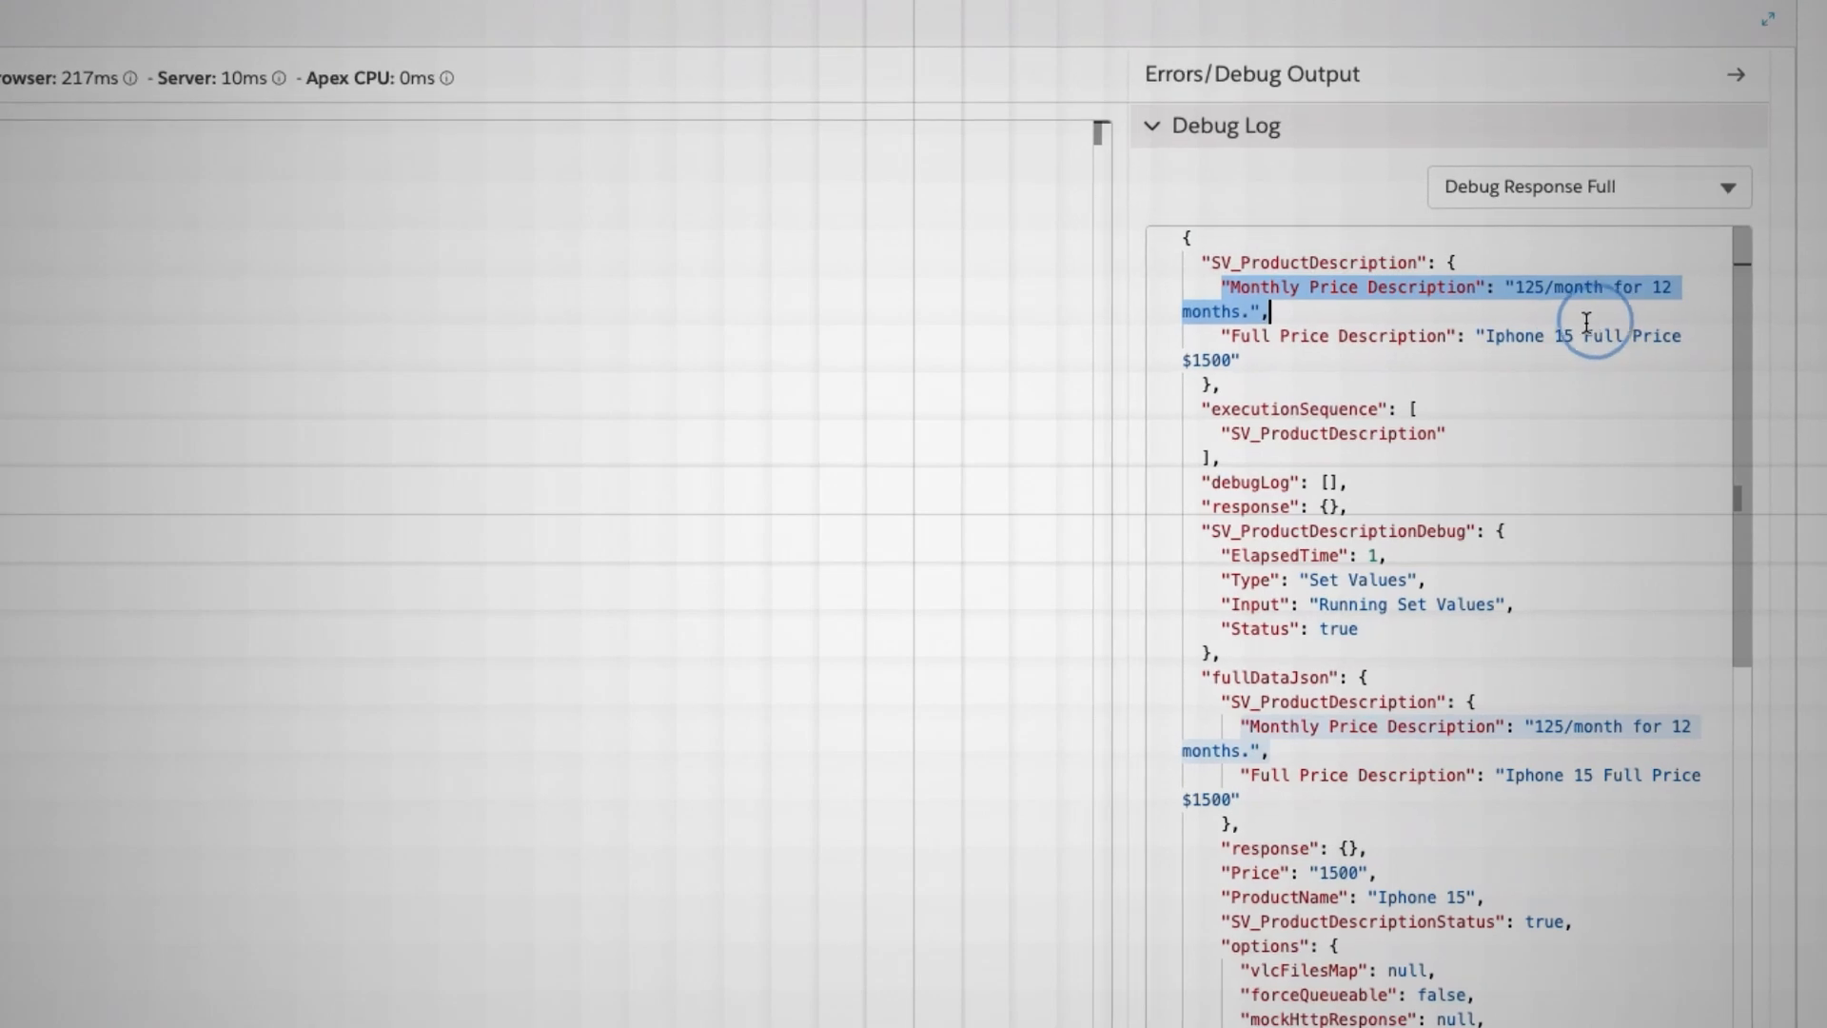
pyautogui.moveTo(1223, 339); pyautogui.dragTo(1684, 362)
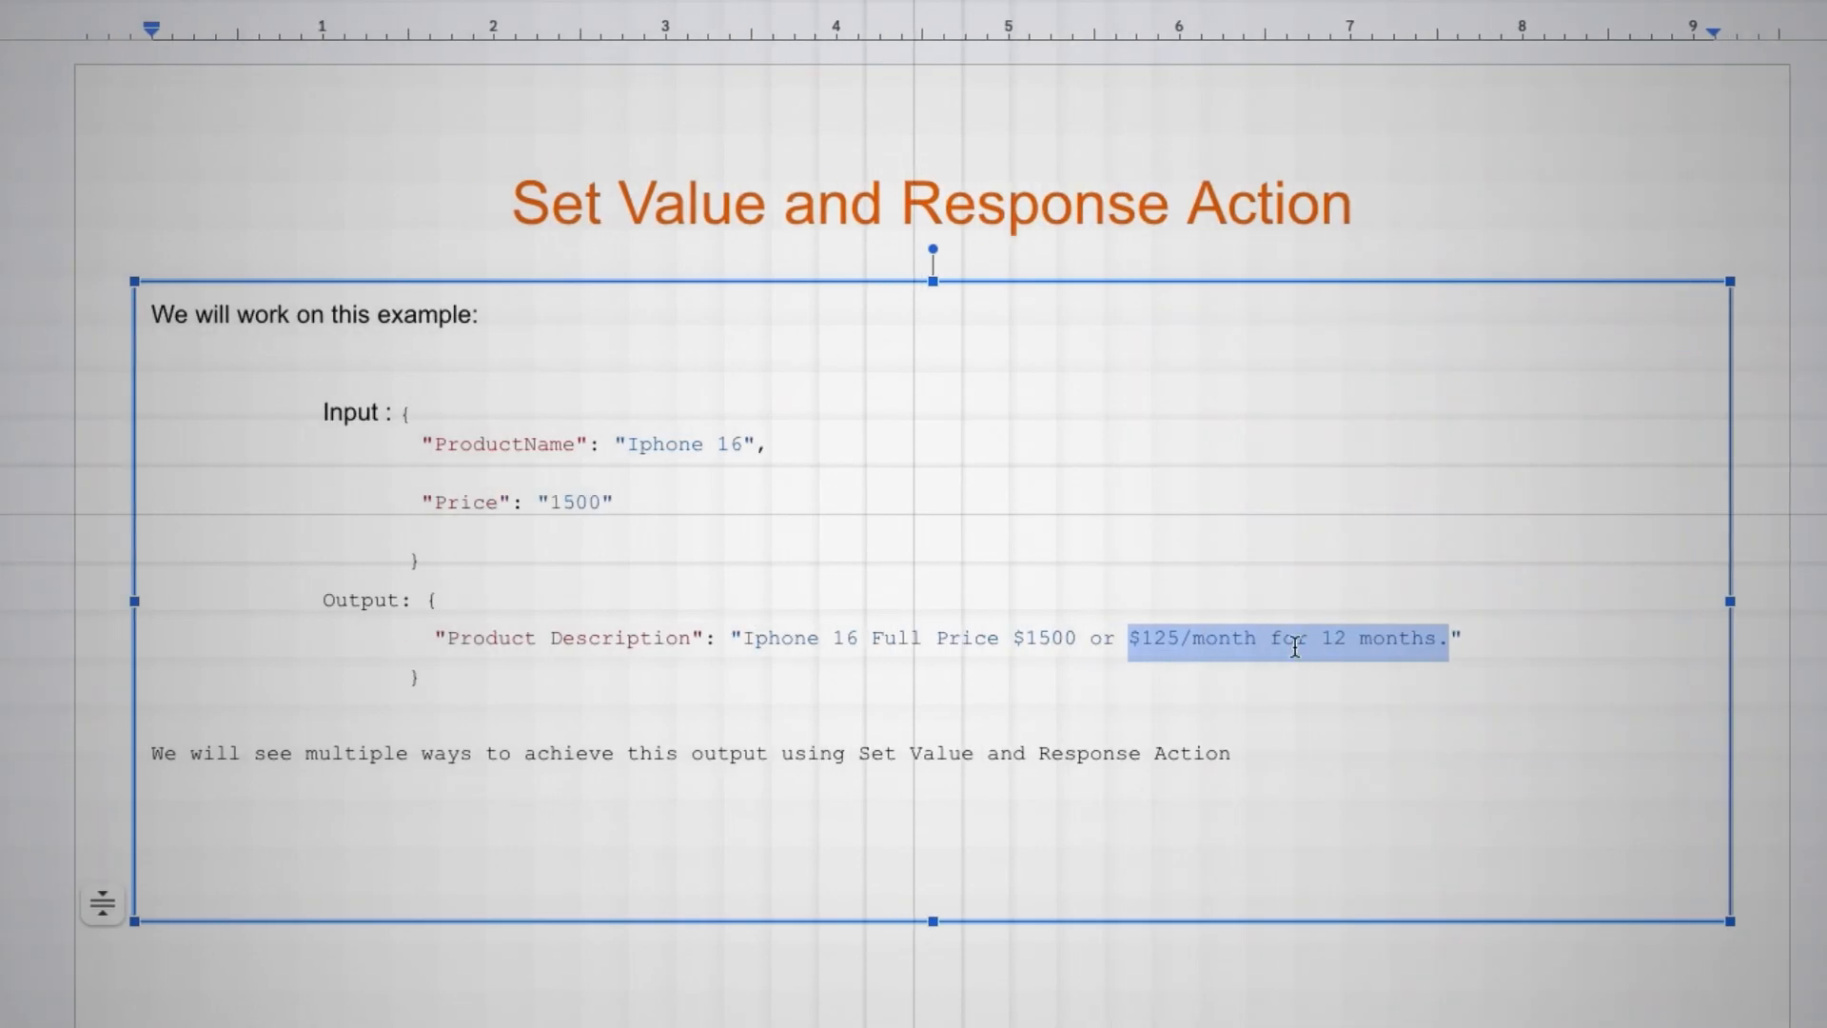
pyautogui.doubleClick(1102, 639)
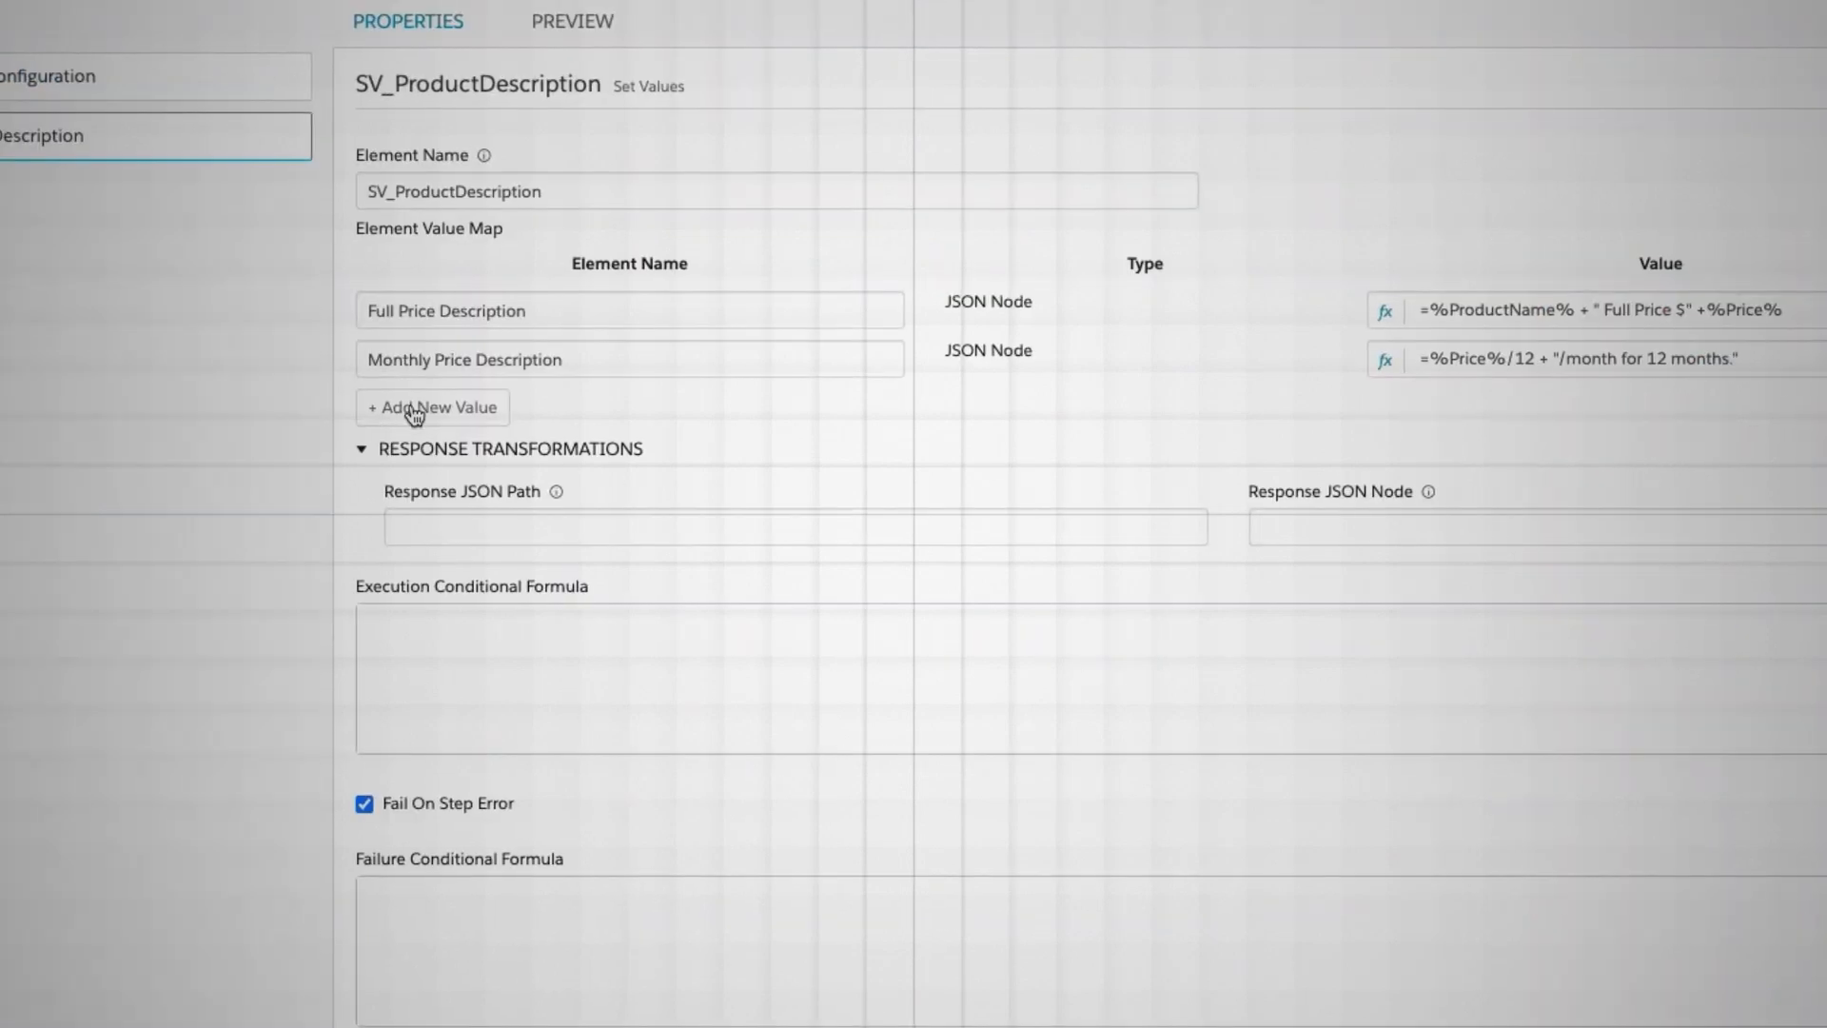
# Try adding a third entry named Full Description to the element value map
pyautogui.click(424, 407)
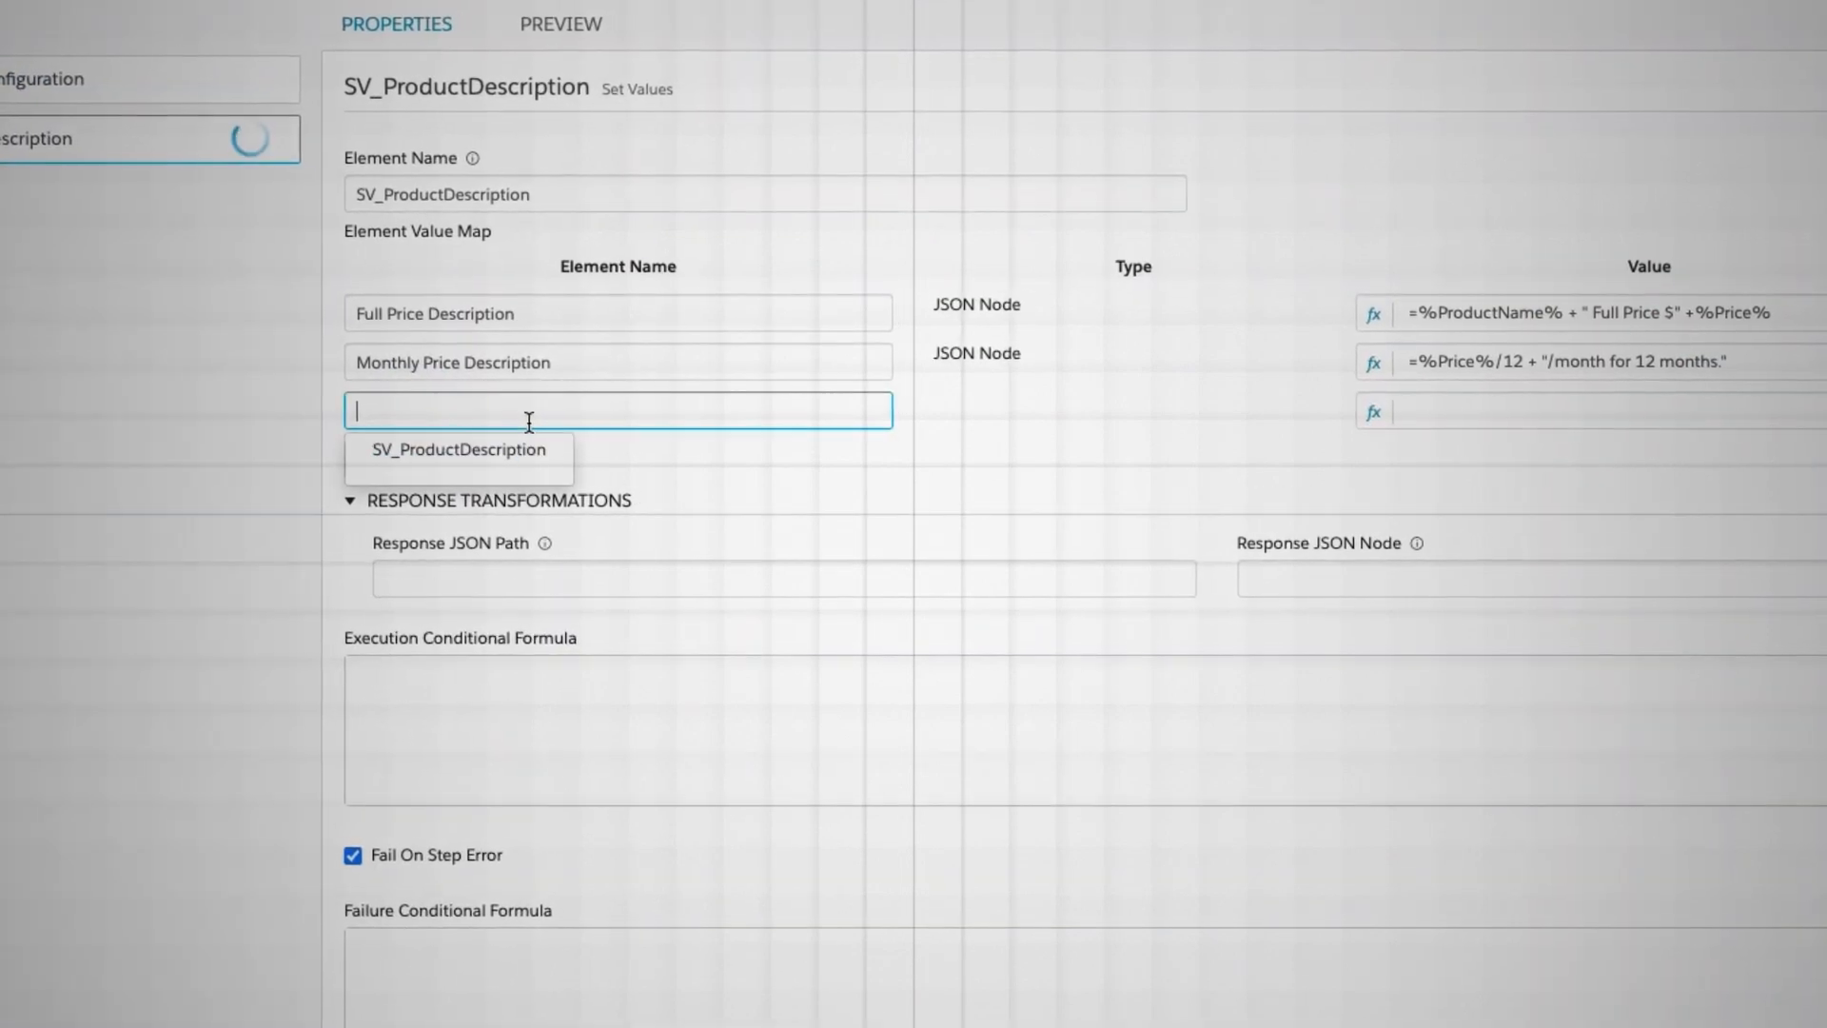
pyautogui.write('Full Description')
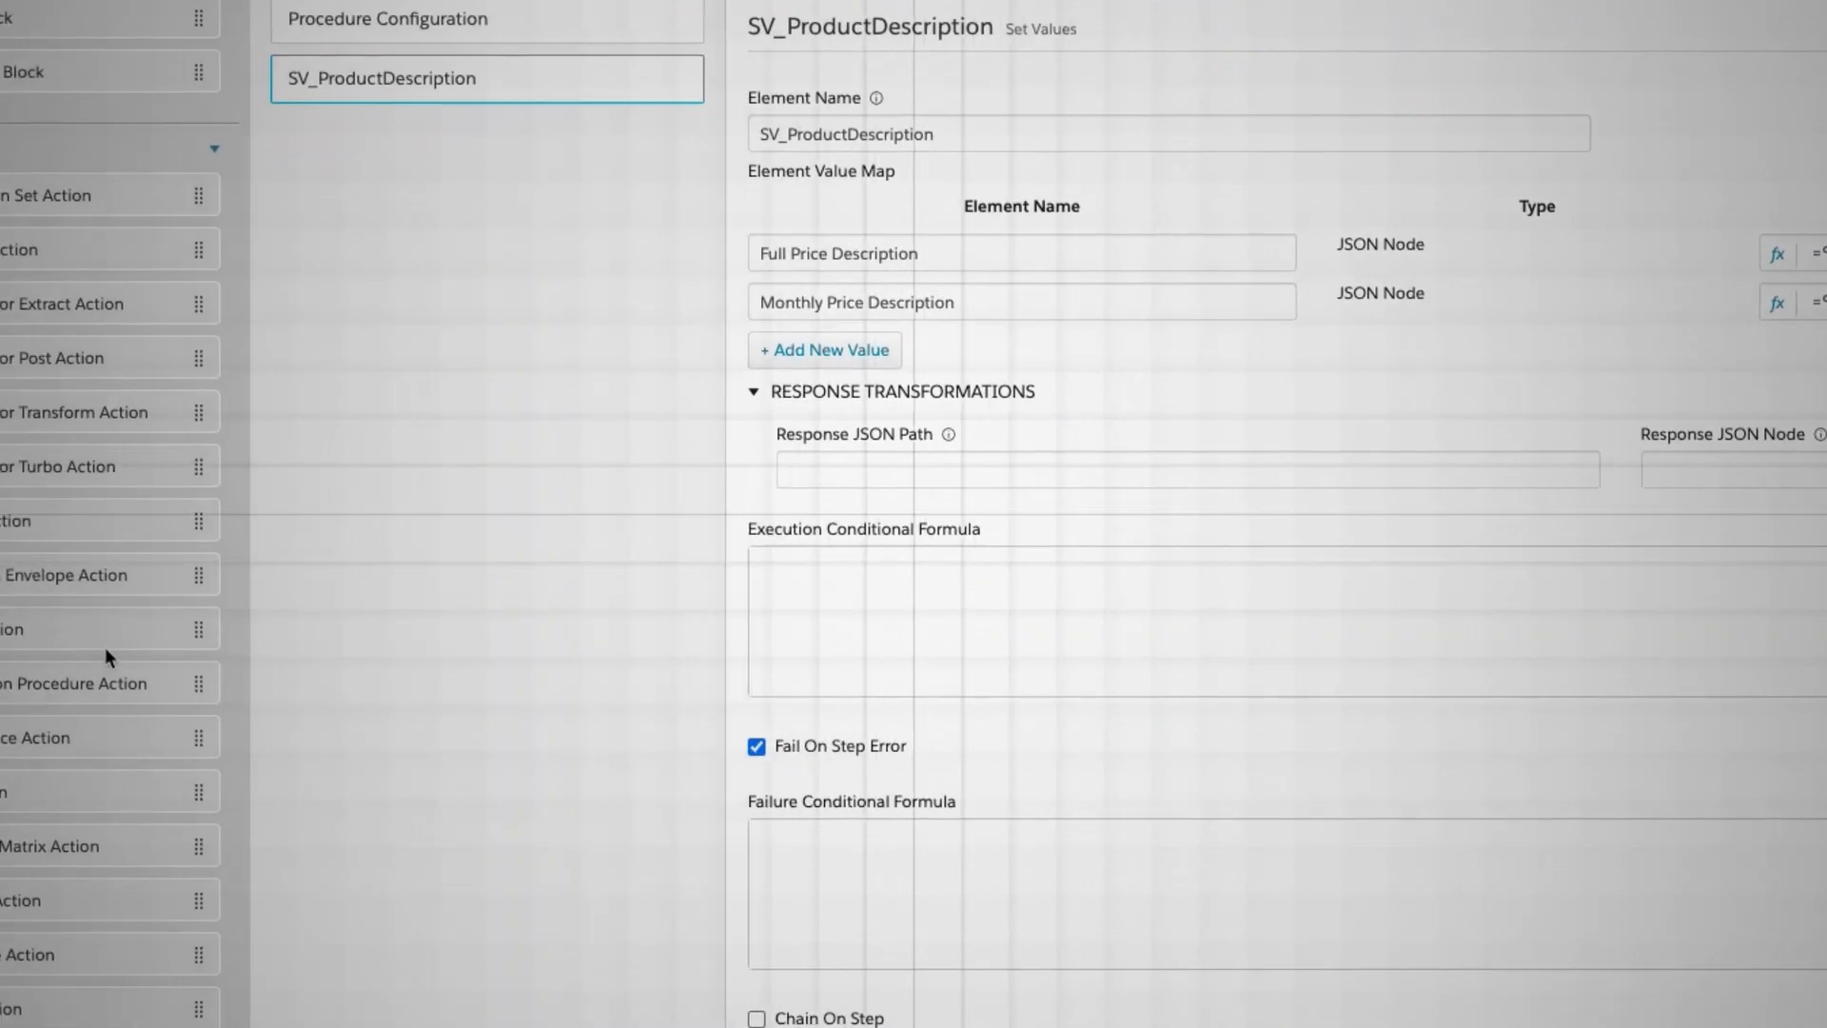
# Add a Response Action below SV_ProductDescription in the structure and name it RA_SendProductDescription
pyautogui.moveTo(162, 940); pyautogui.dragTo(567, 191)
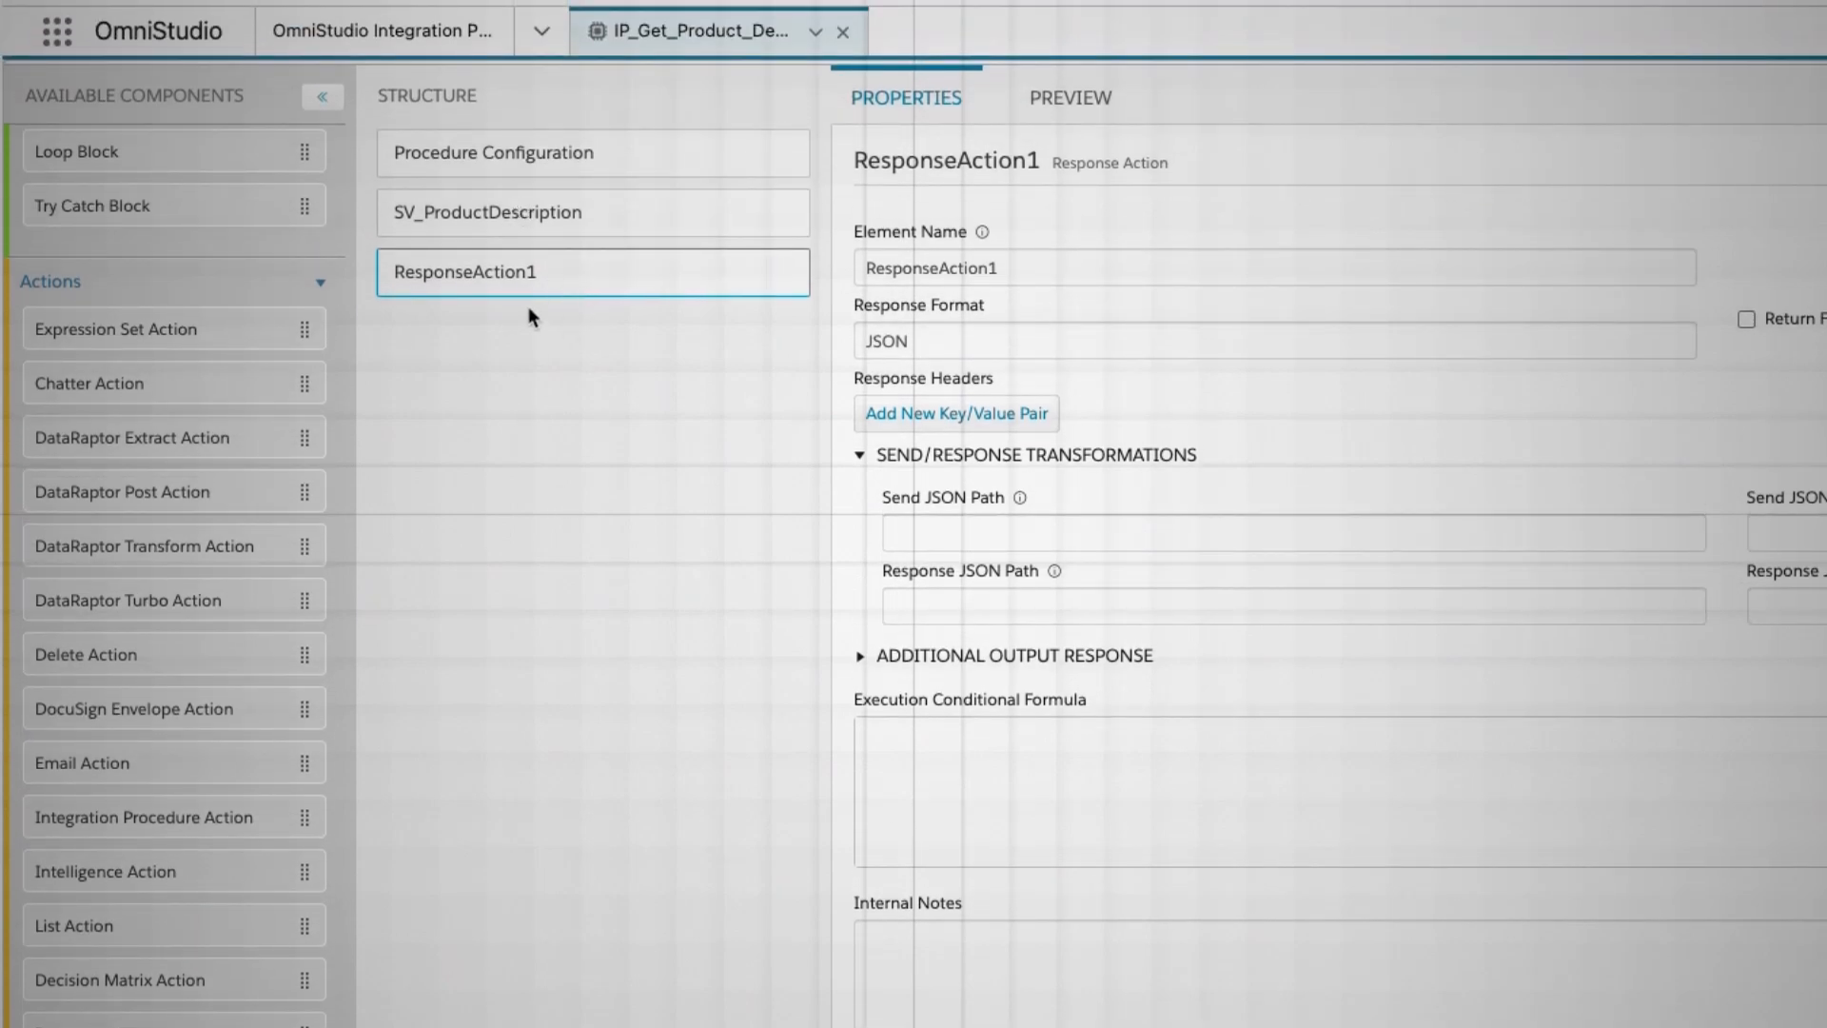
pyautogui.click(1042, 268)
pyautogui.hotkey('ctrl', 'a')
pyautogui.press('BackSpace')
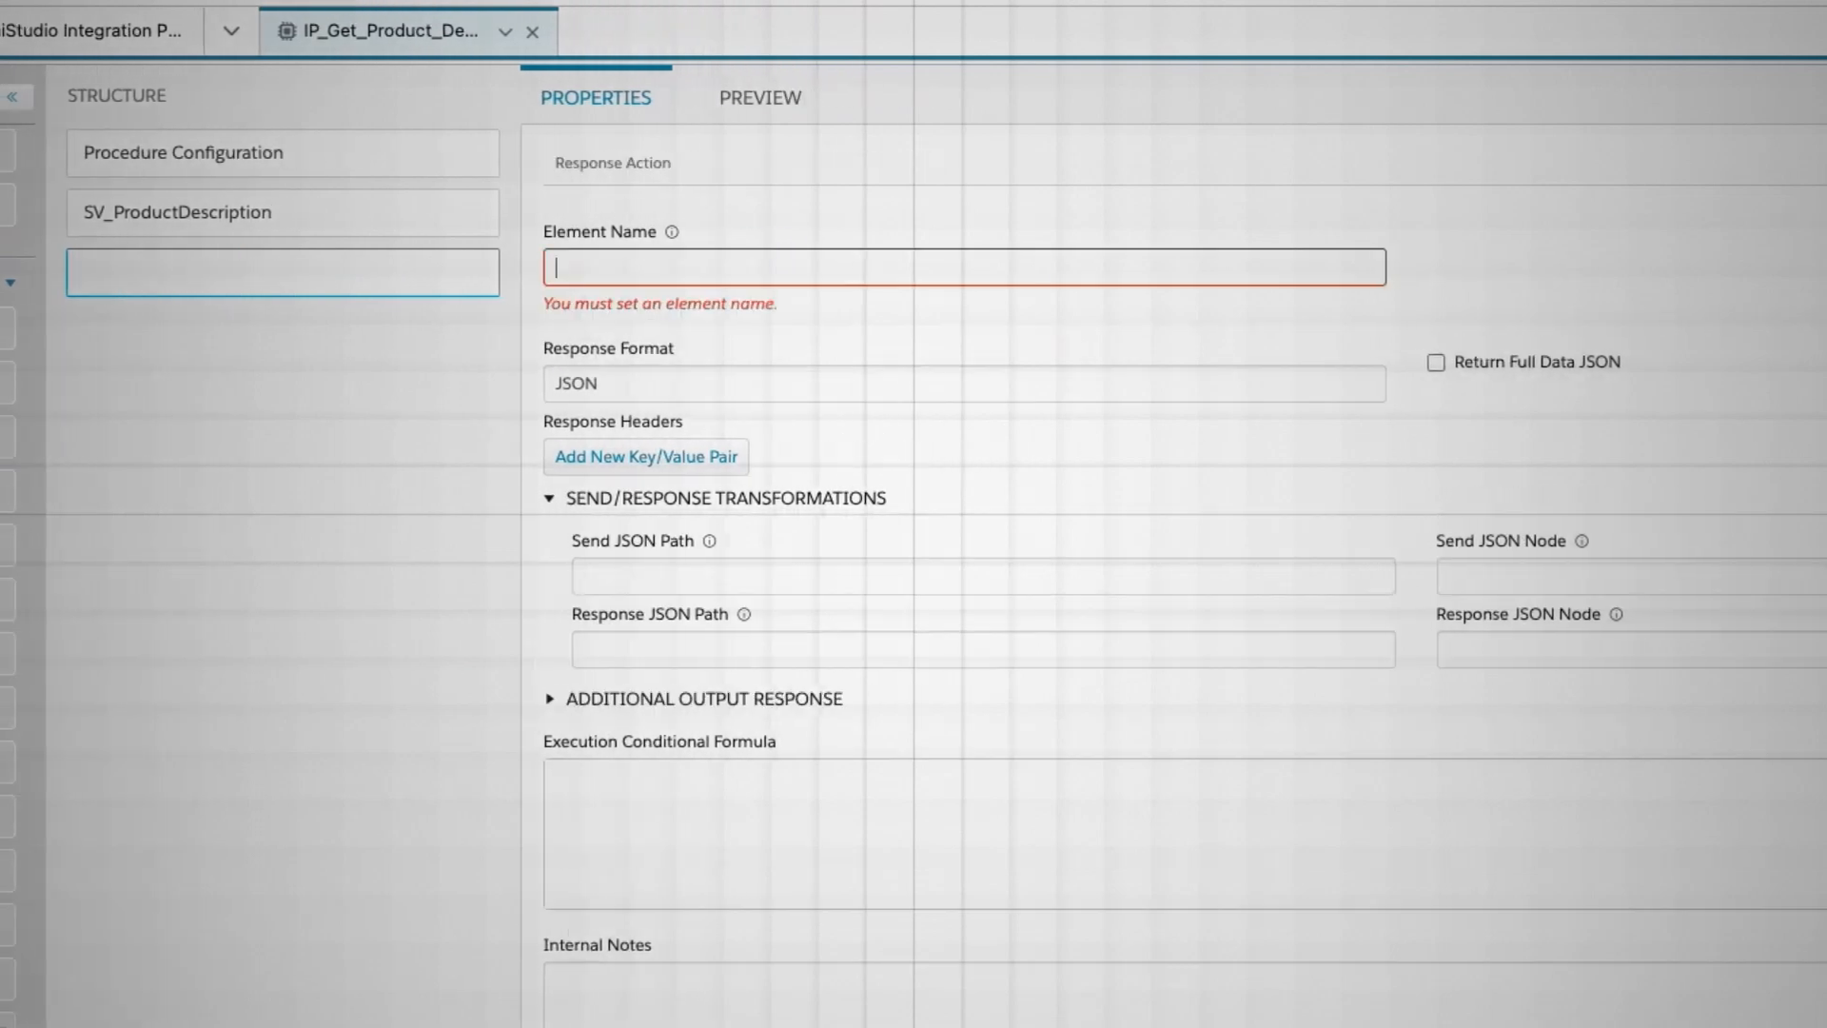
pyautogui.write('RA_')
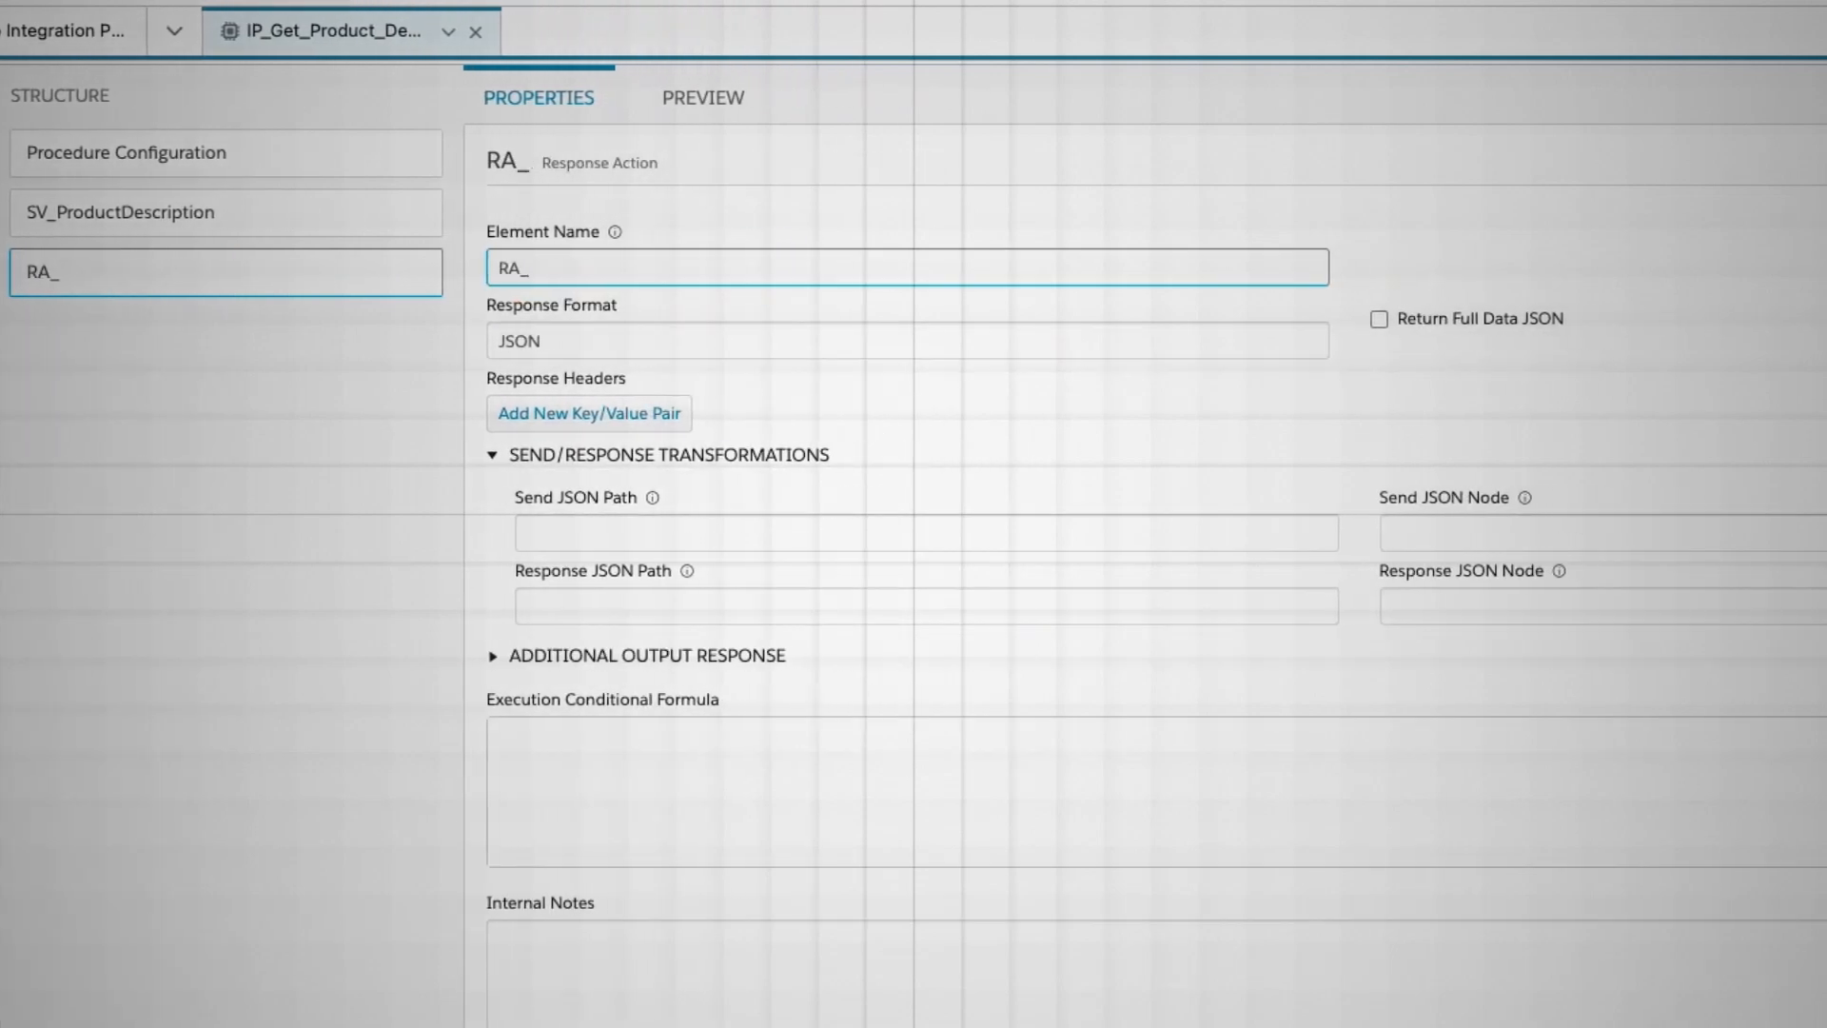
pyautogui.write('SendPro')
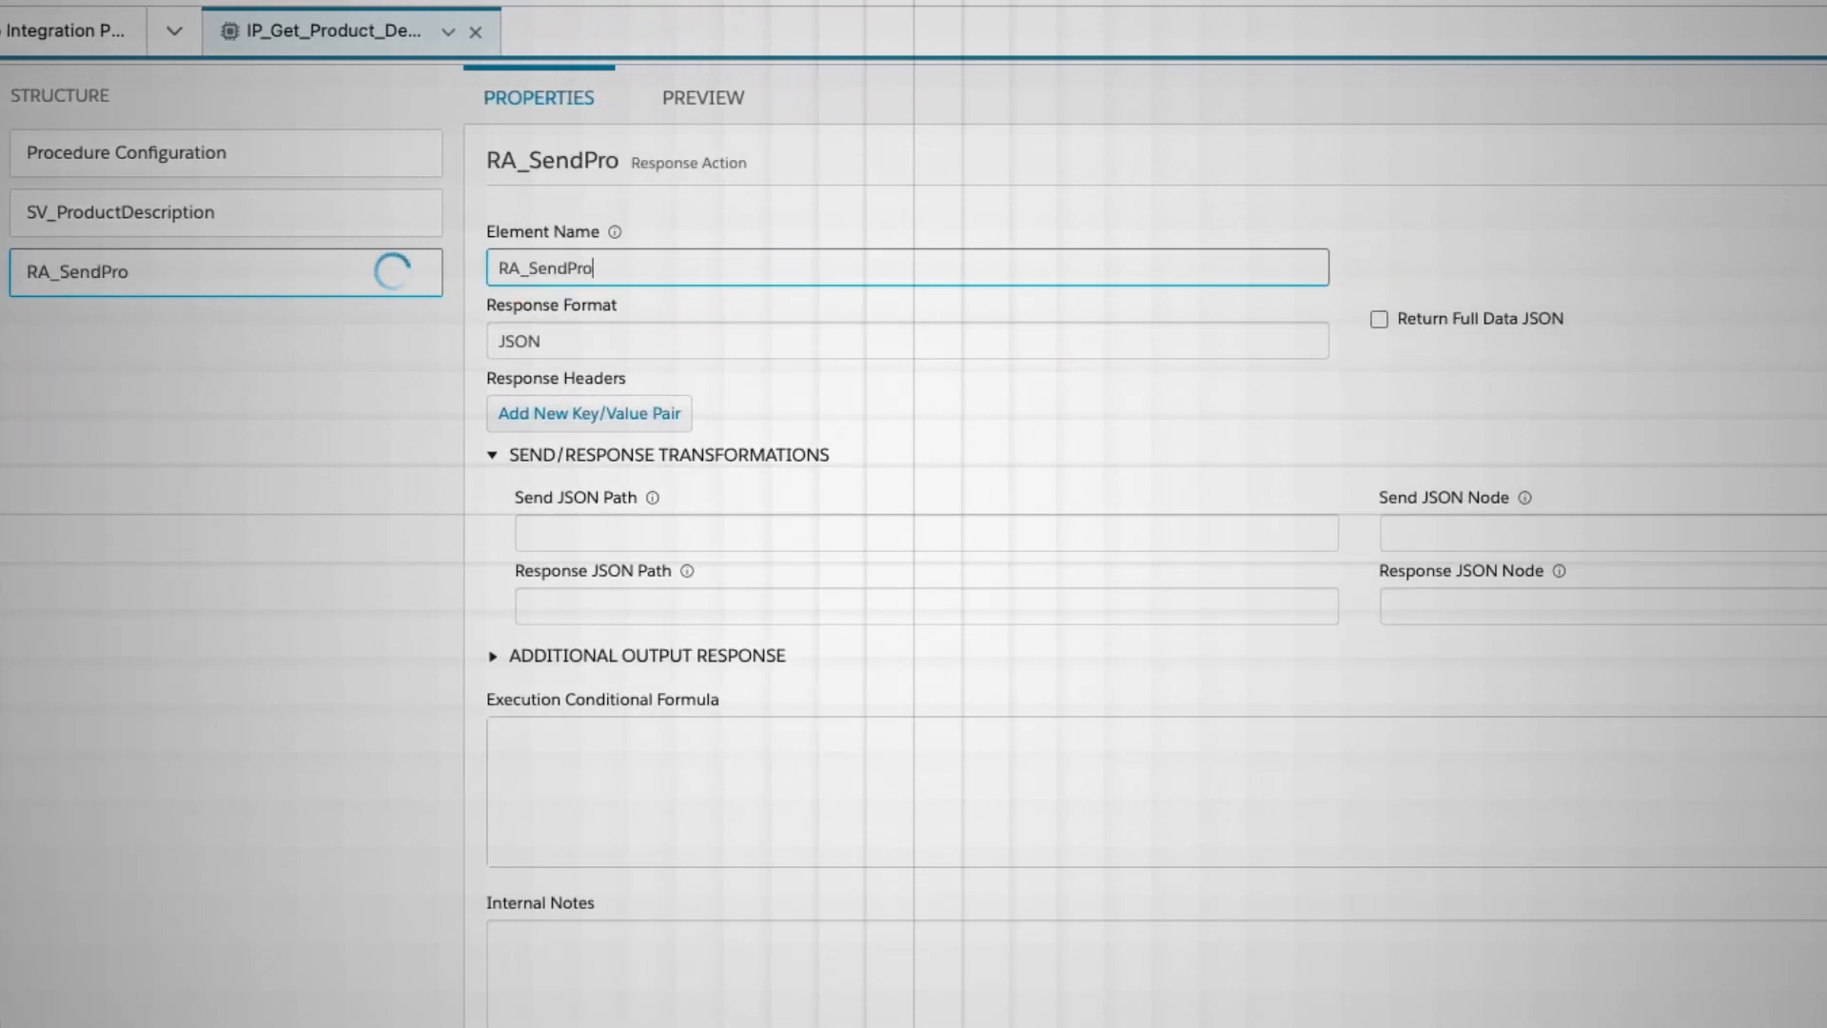
pyautogui.write('ductDescription')
pyautogui.click(741, 445)
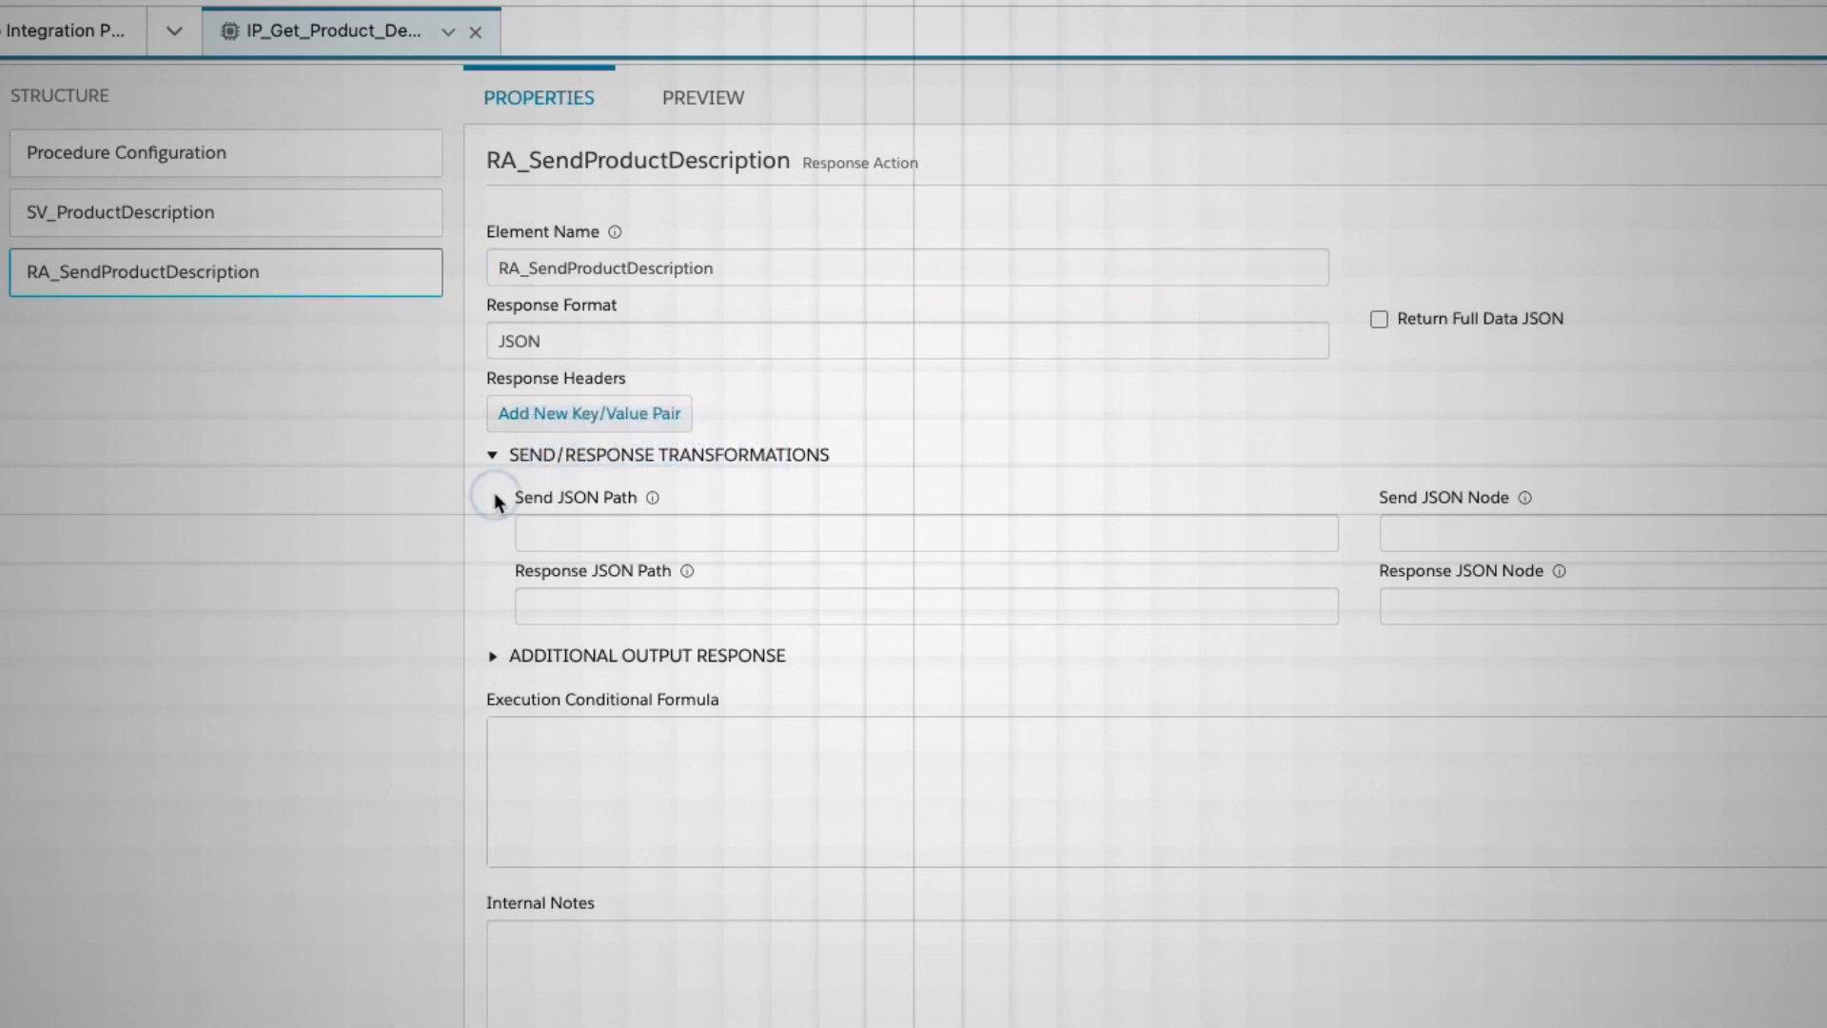
# Expand the additional output response settings of RA_SendProductDescription and enable Return Only Additional Output
pyautogui.moveTo(498, 502); pyautogui.dragTo(1568, 650)
pyautogui.click(1568, 650)
pyautogui.click(492, 657)
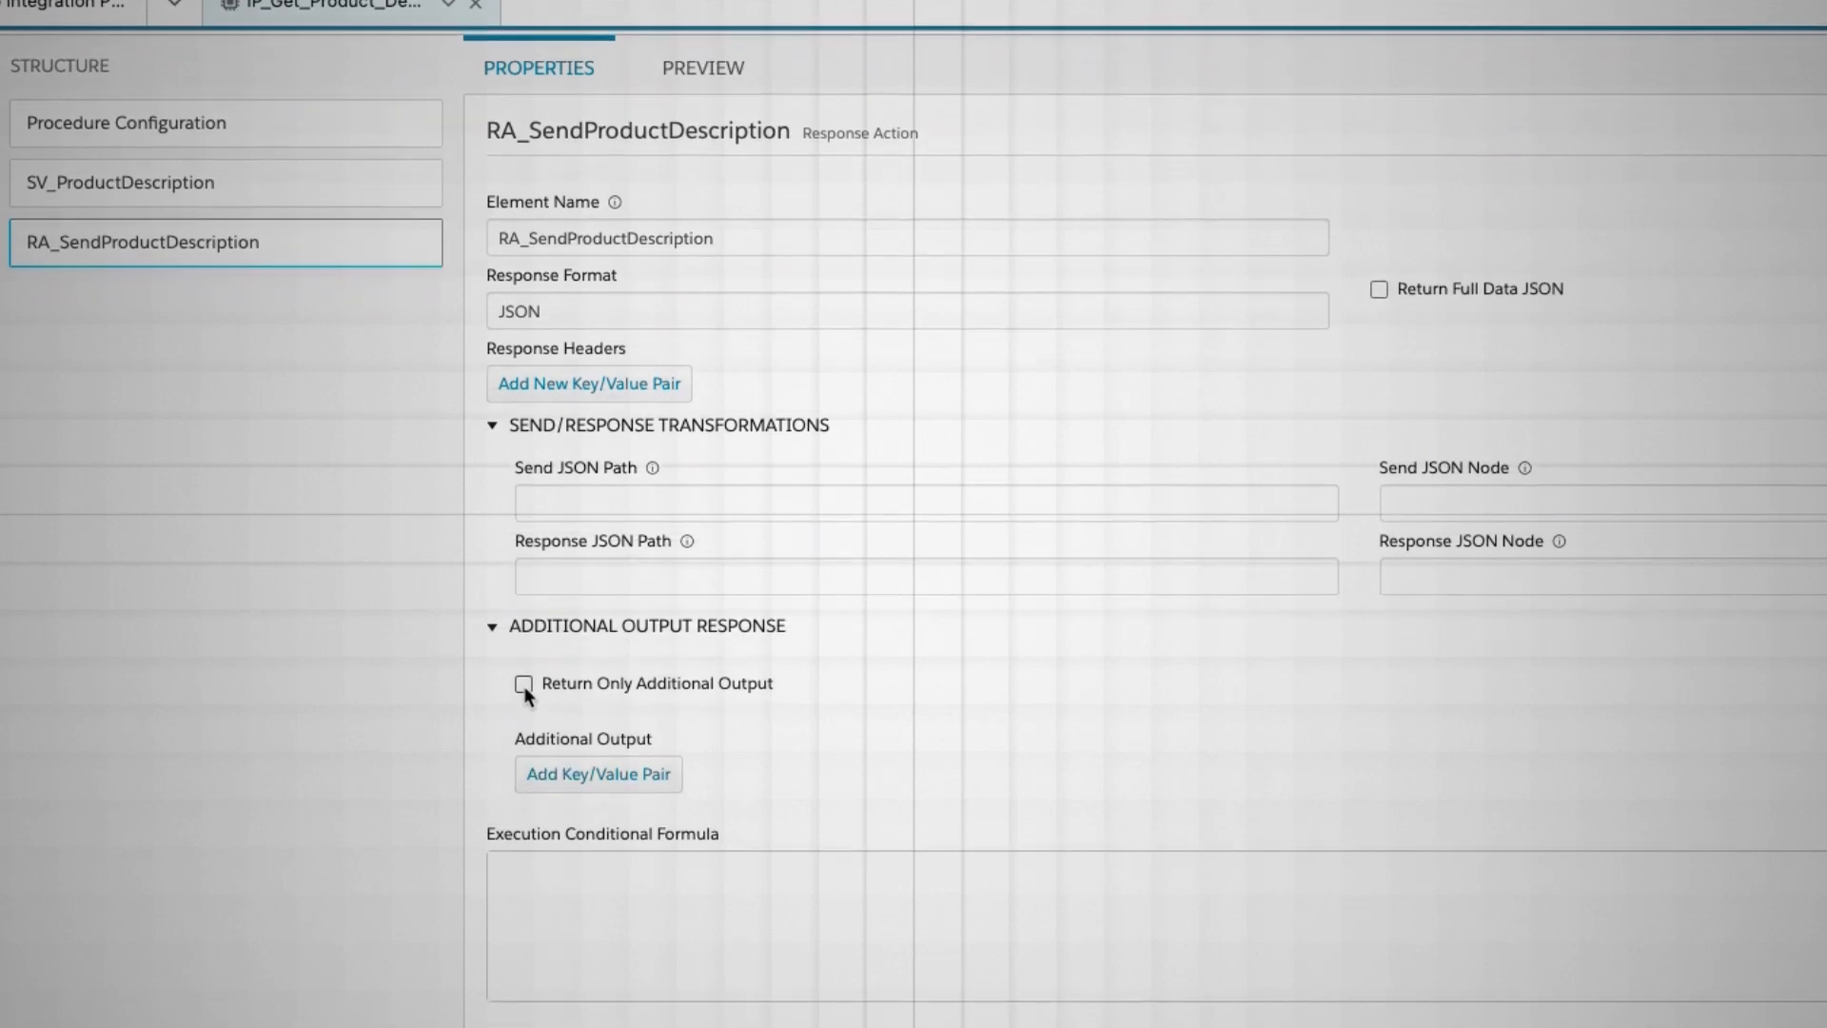
pyautogui.click(523, 713)
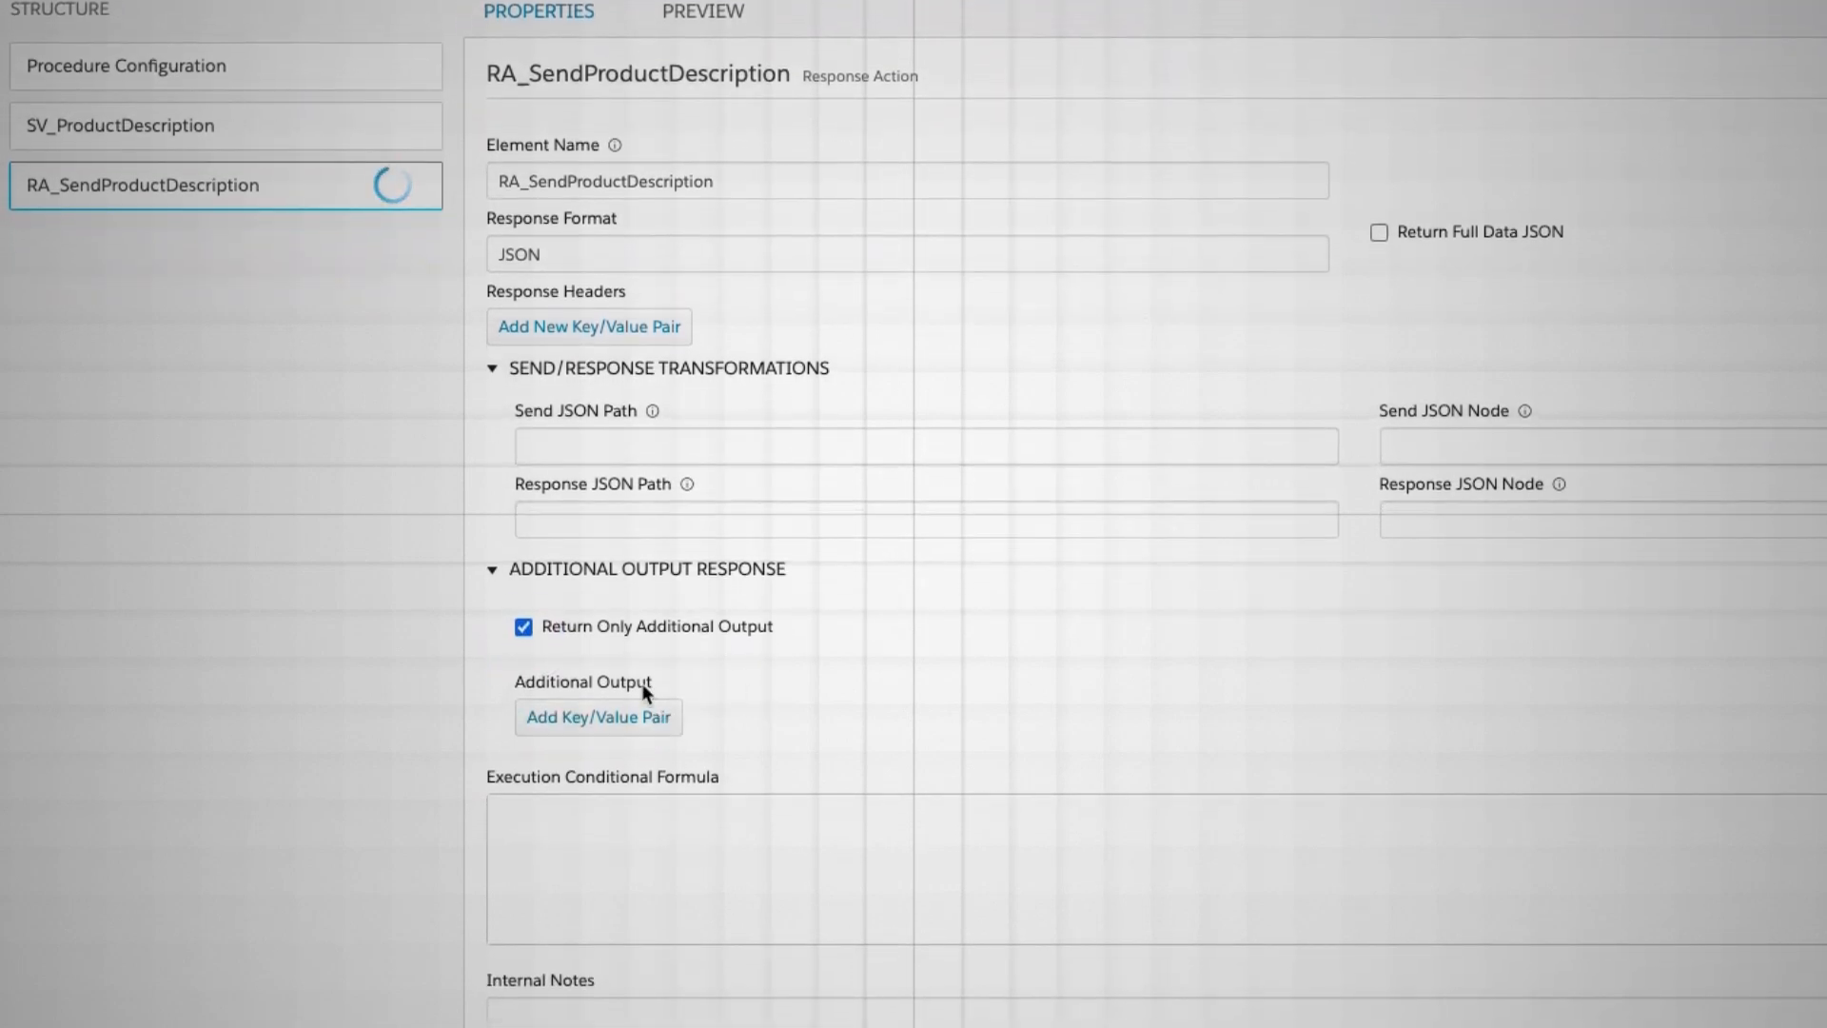
pyautogui.click(524, 627)
# Examine the SV_ProductDescription node inside fullDataJson in the preview's debug log
pyautogui.click(681, 8)
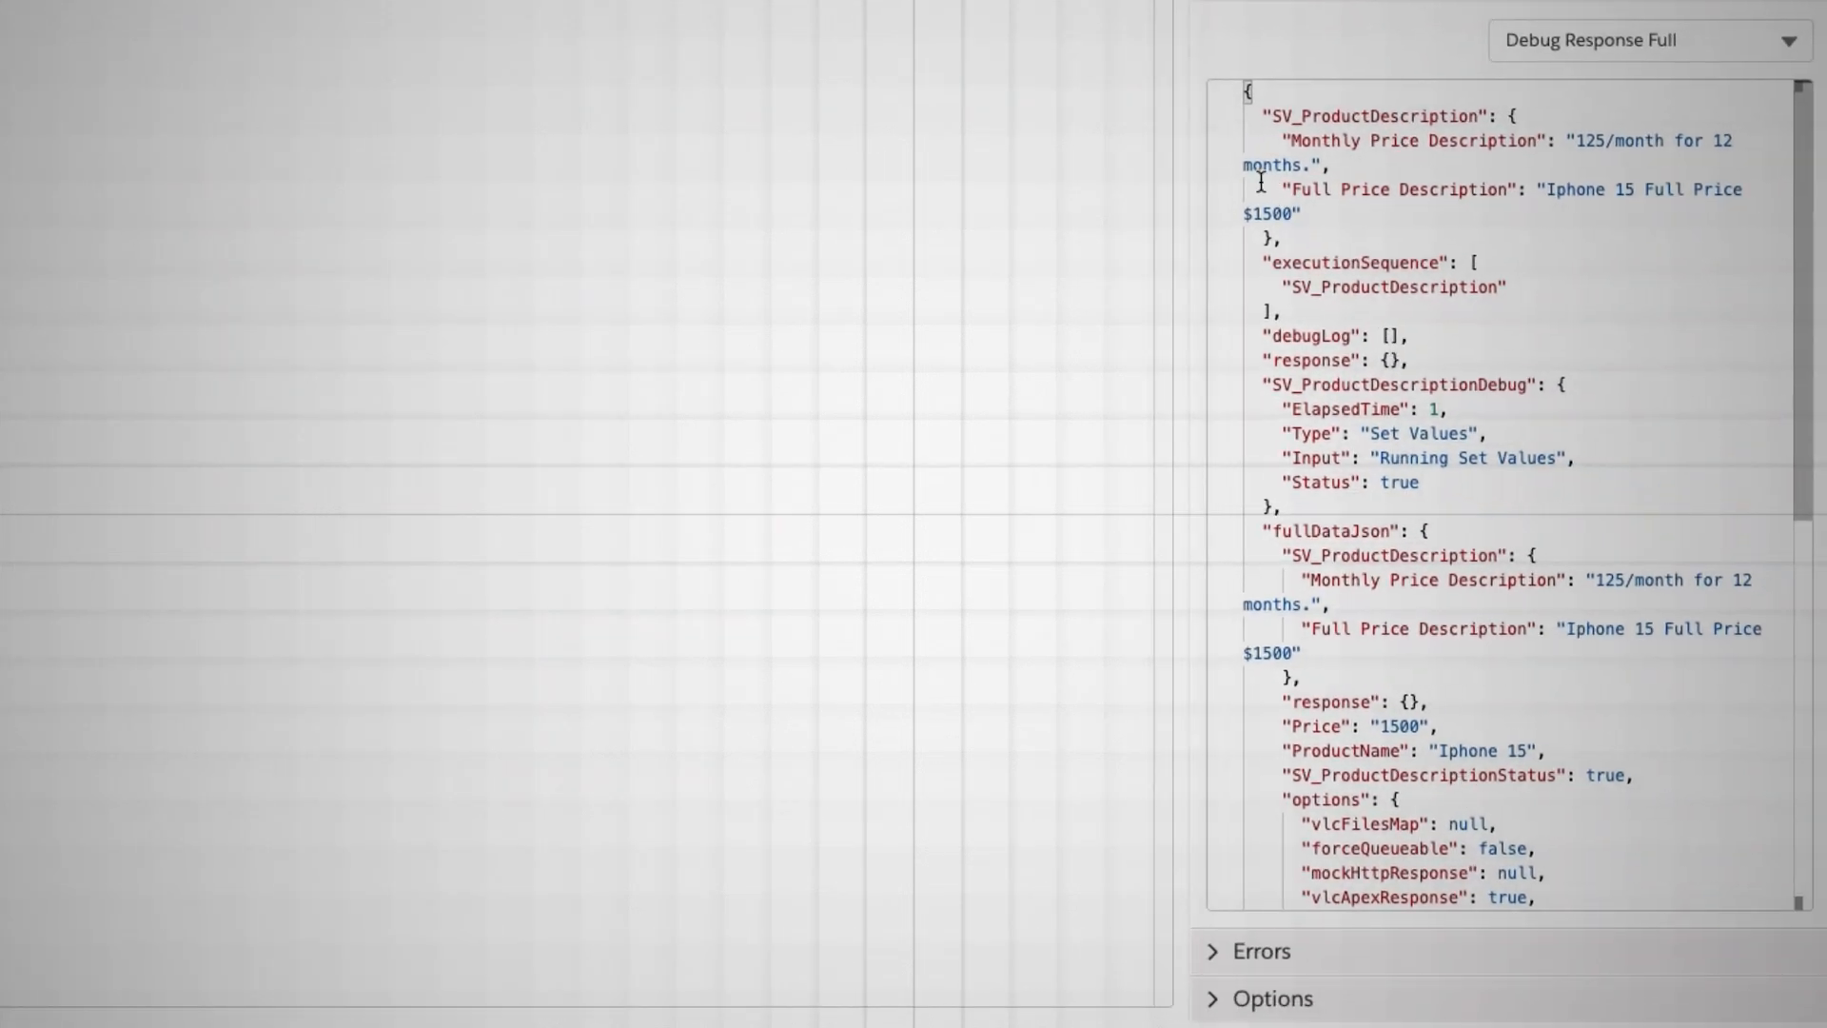
pyautogui.click(1467, 805)
pyautogui.moveTo(1254, 545); pyautogui.dragTo(1448, 653)
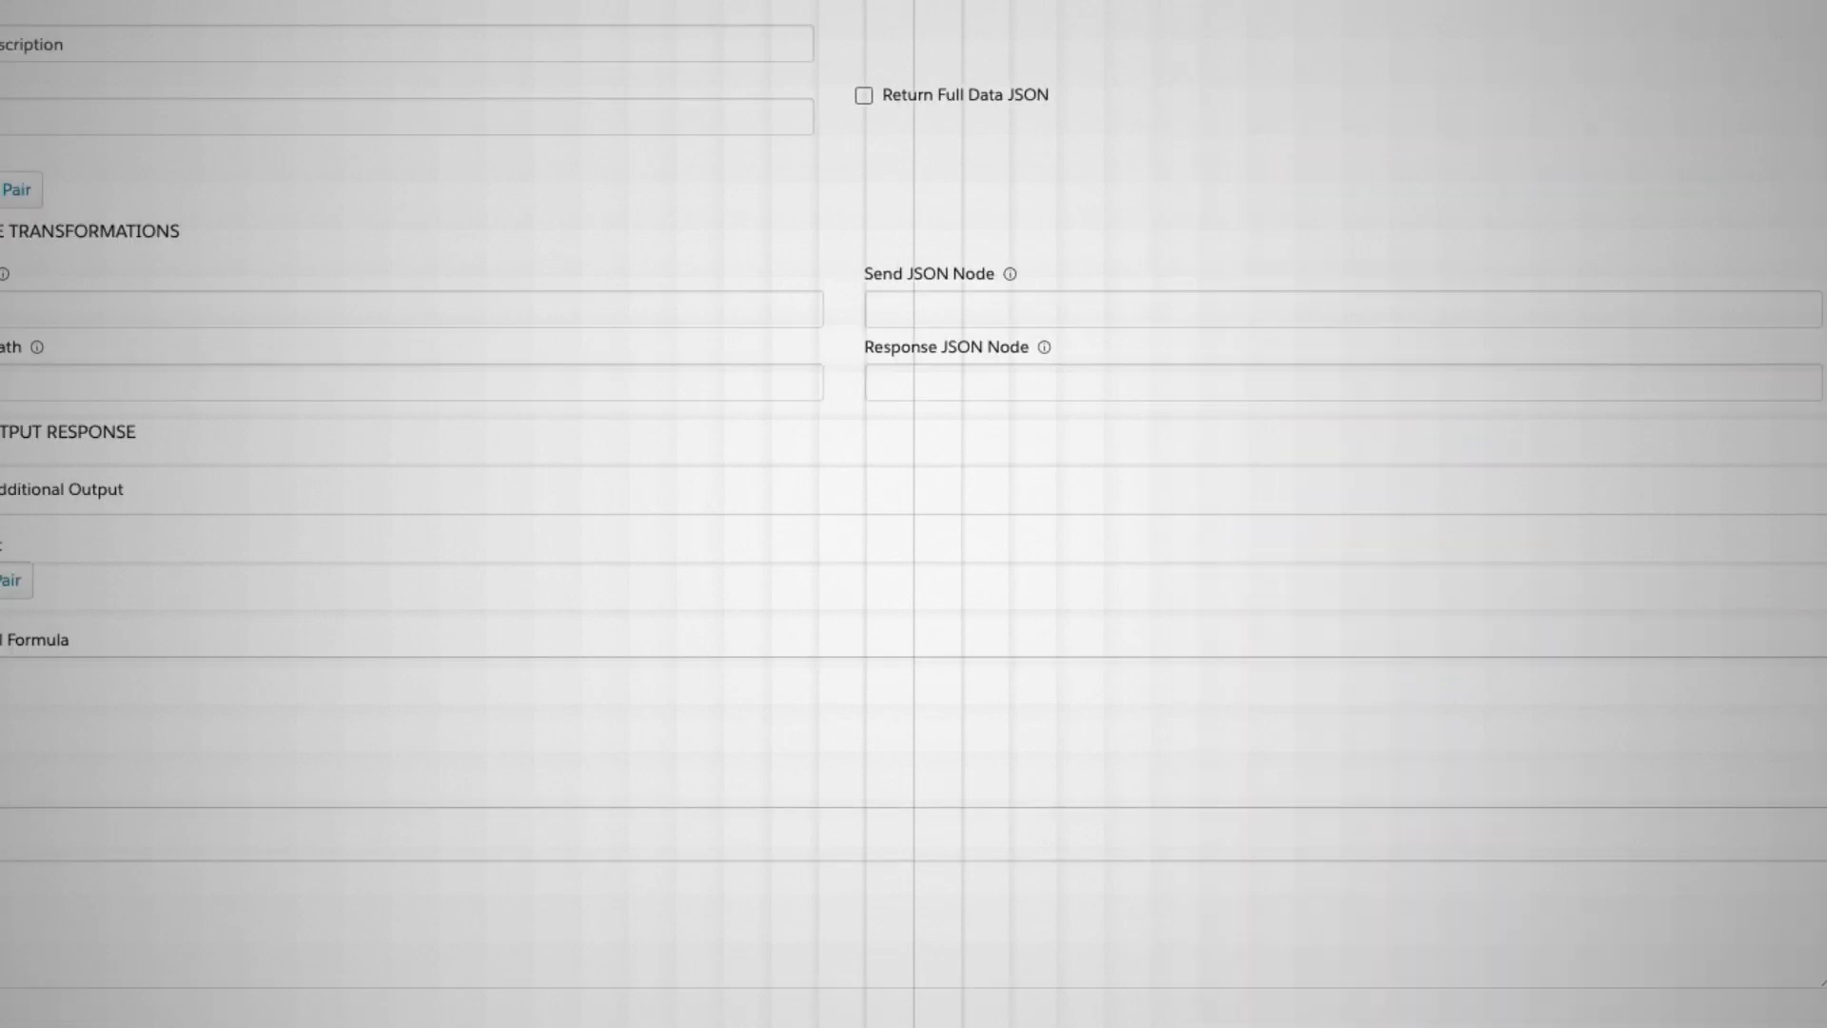
# Add an additional output key named Product Description to the response action
pyautogui.click(701, 675)
pyautogui.click(777, 766)
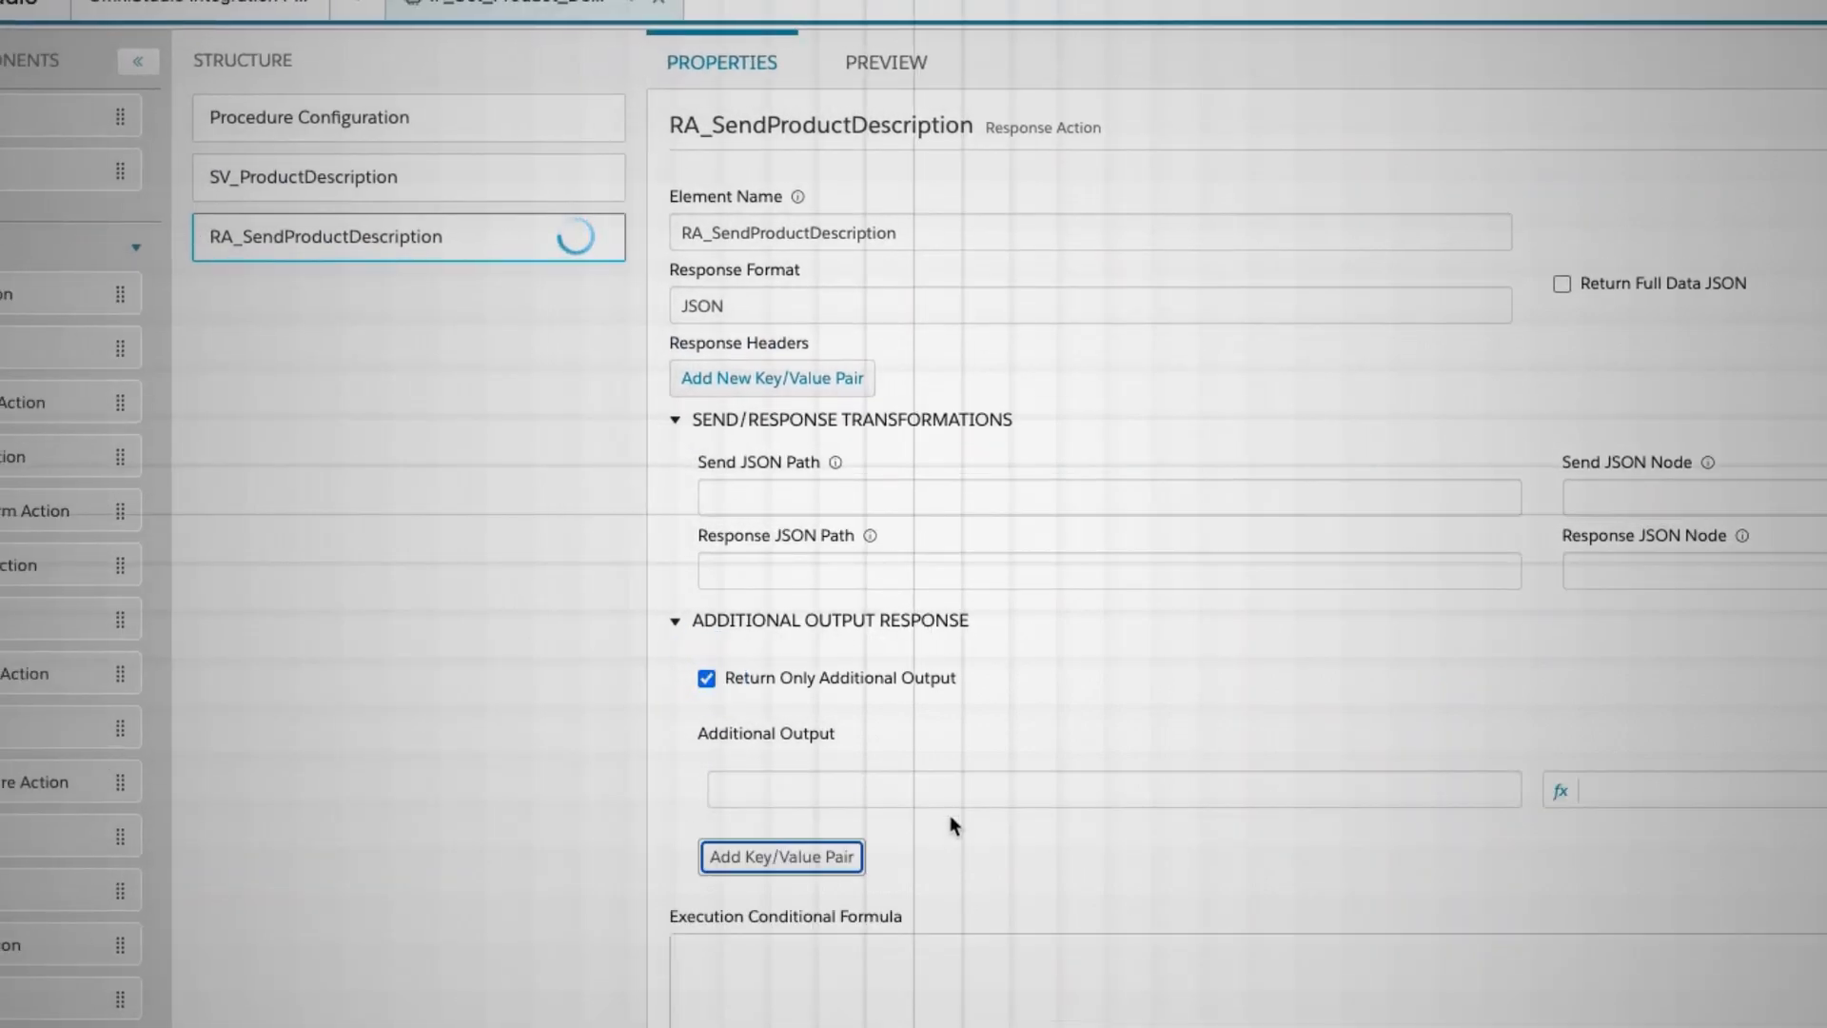
pyautogui.write('Product Description')
# Take the element name from the Set Values action and set the Product Description output to the formula %SV_ProductDescription%
pyautogui.click(1732, 794)
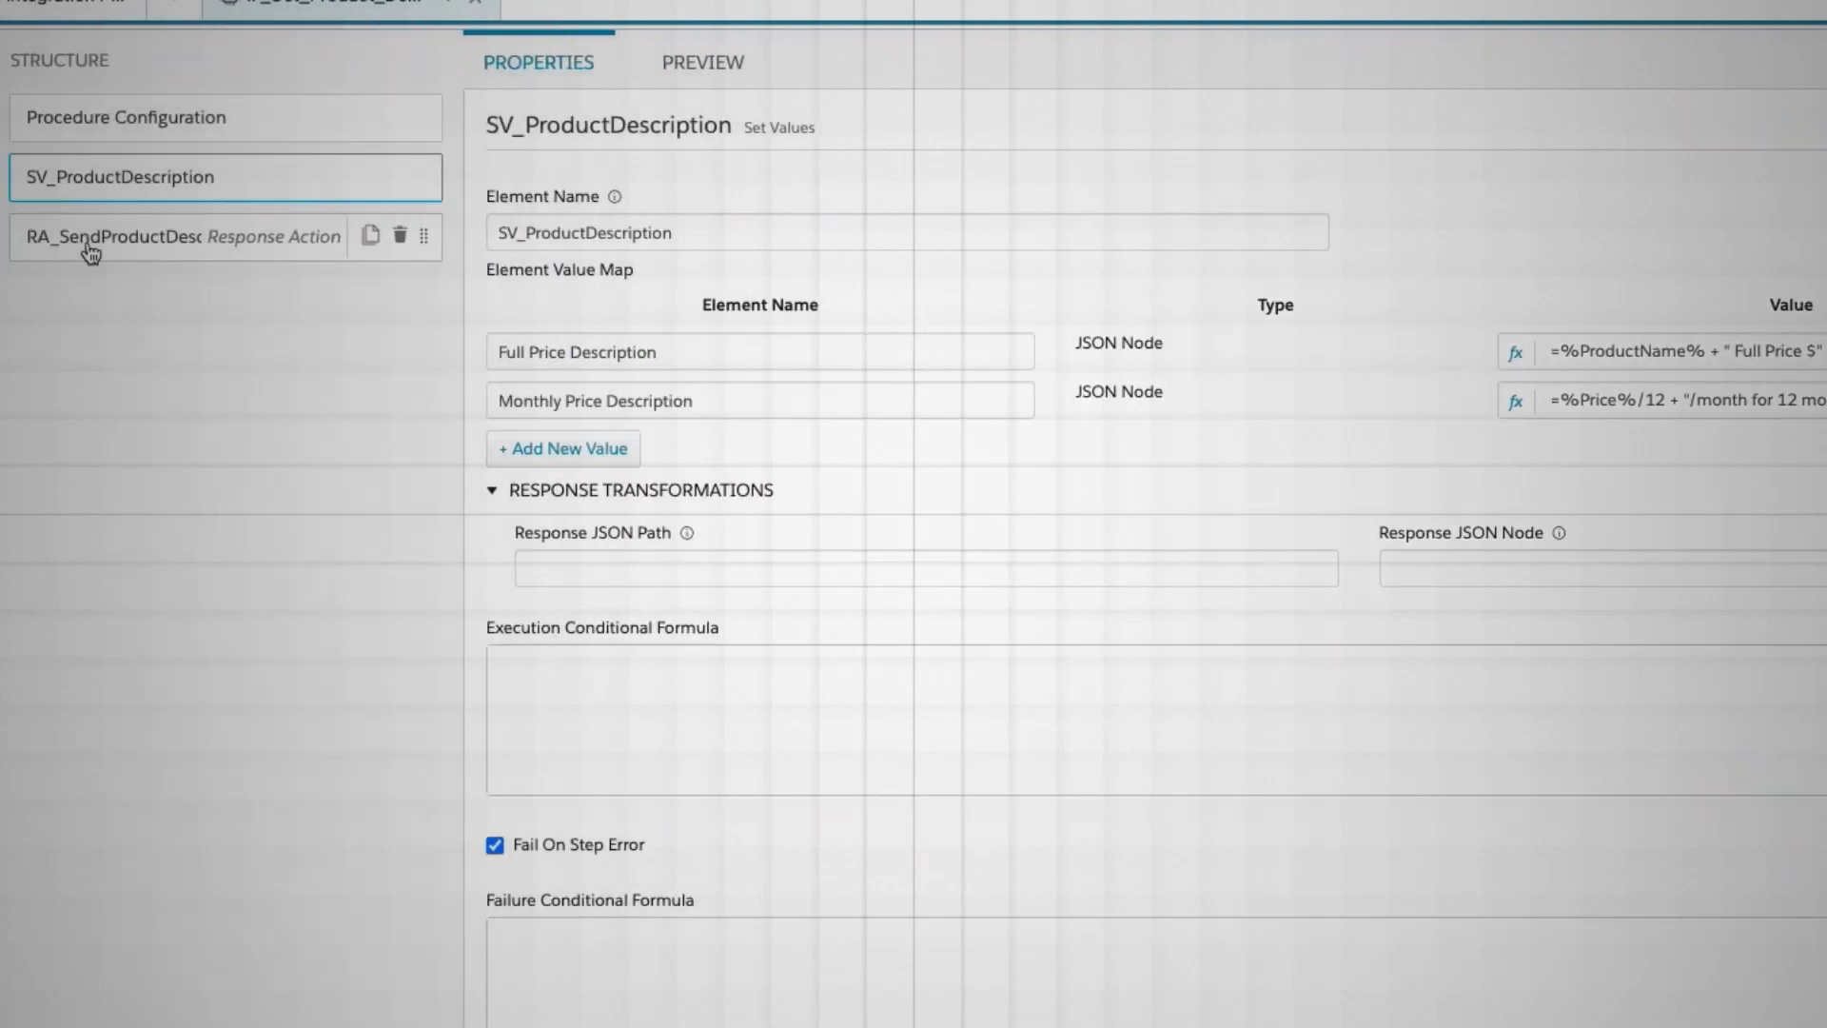
pyautogui.click(254, 236)
pyautogui.click(257, 177)
pyautogui.click(769, 231)
pyautogui.doubleClick(768, 231)
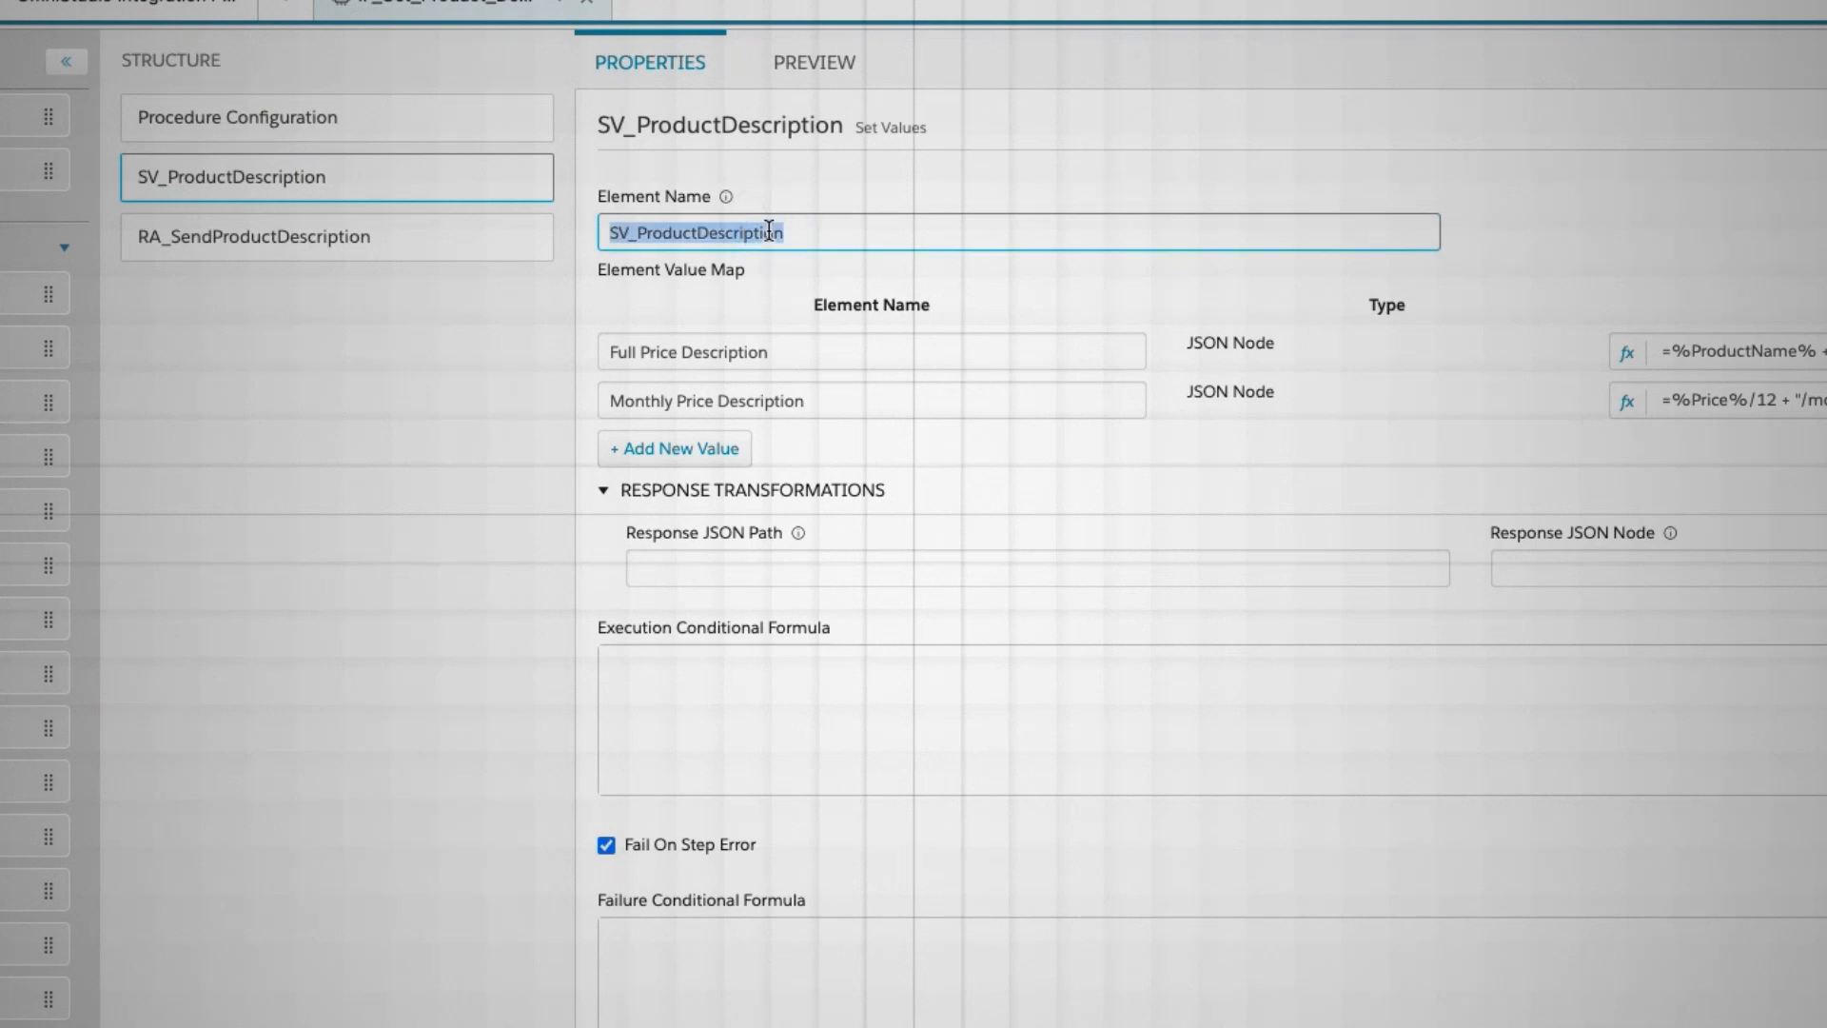
pyautogui.click(604, 621)
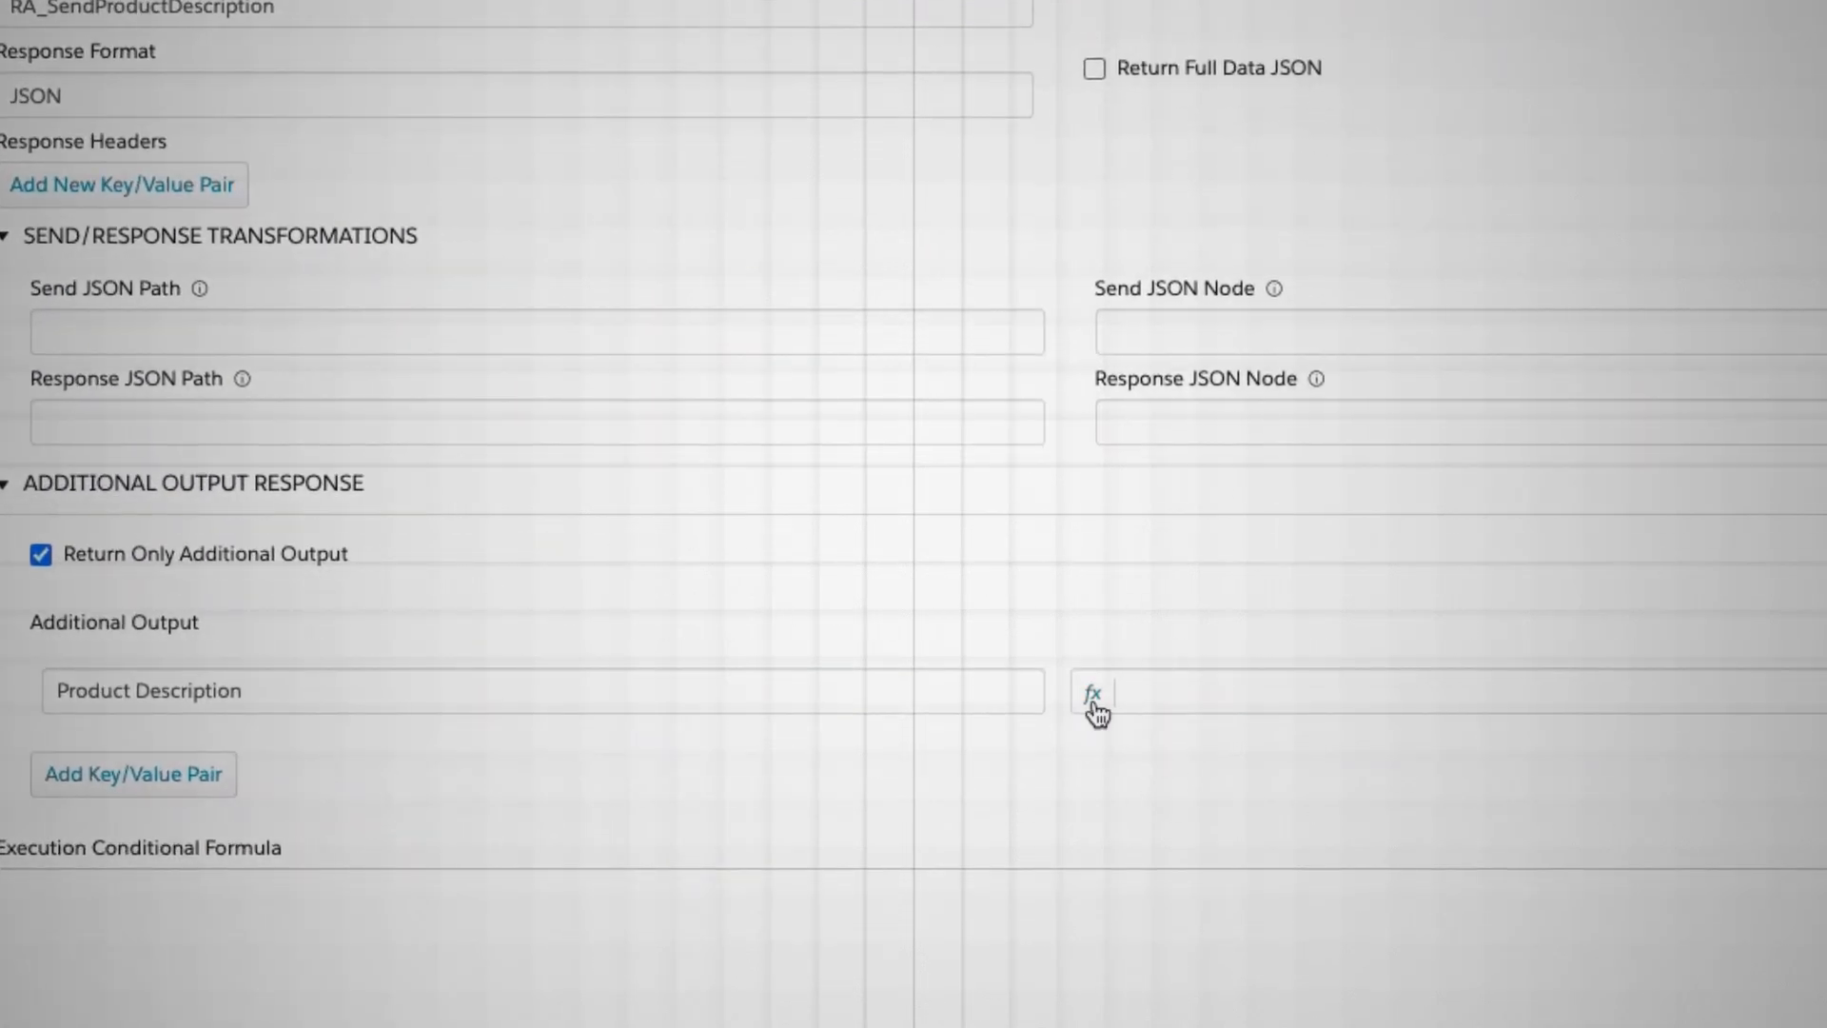
pyautogui.click(1093, 701)
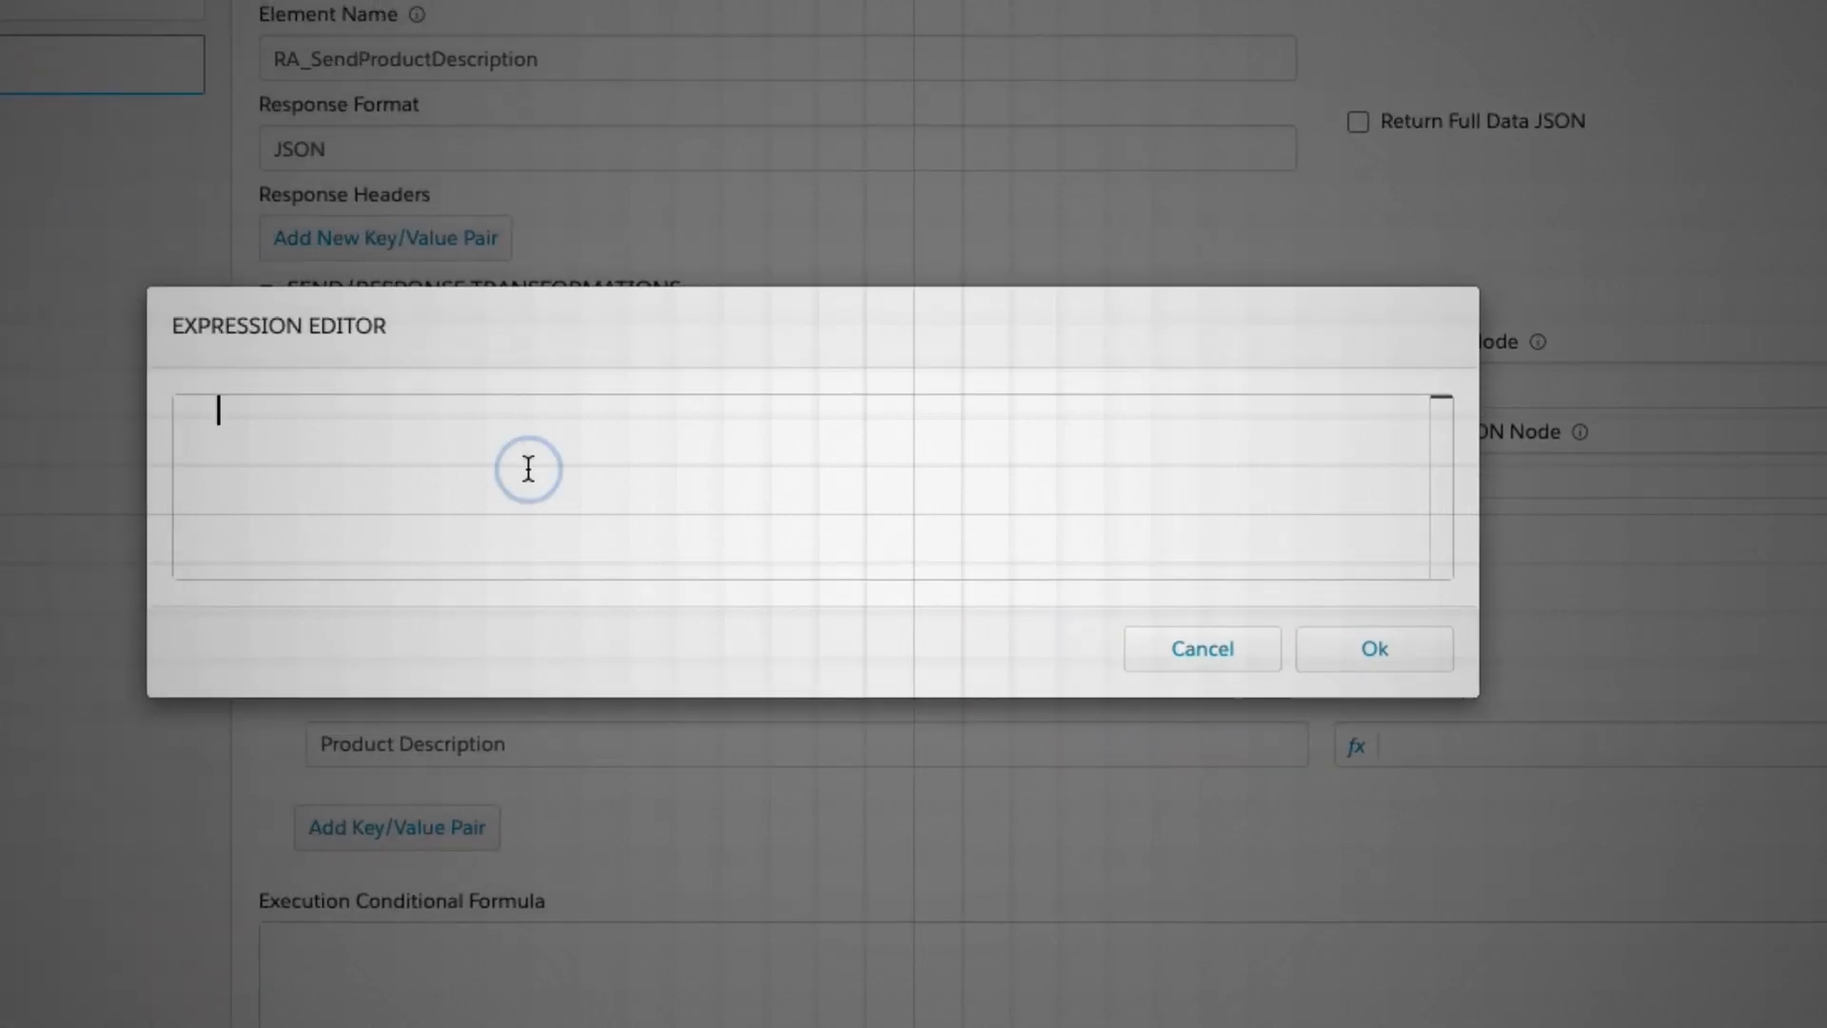
pyautogui.write('%SV_ProductDescription')
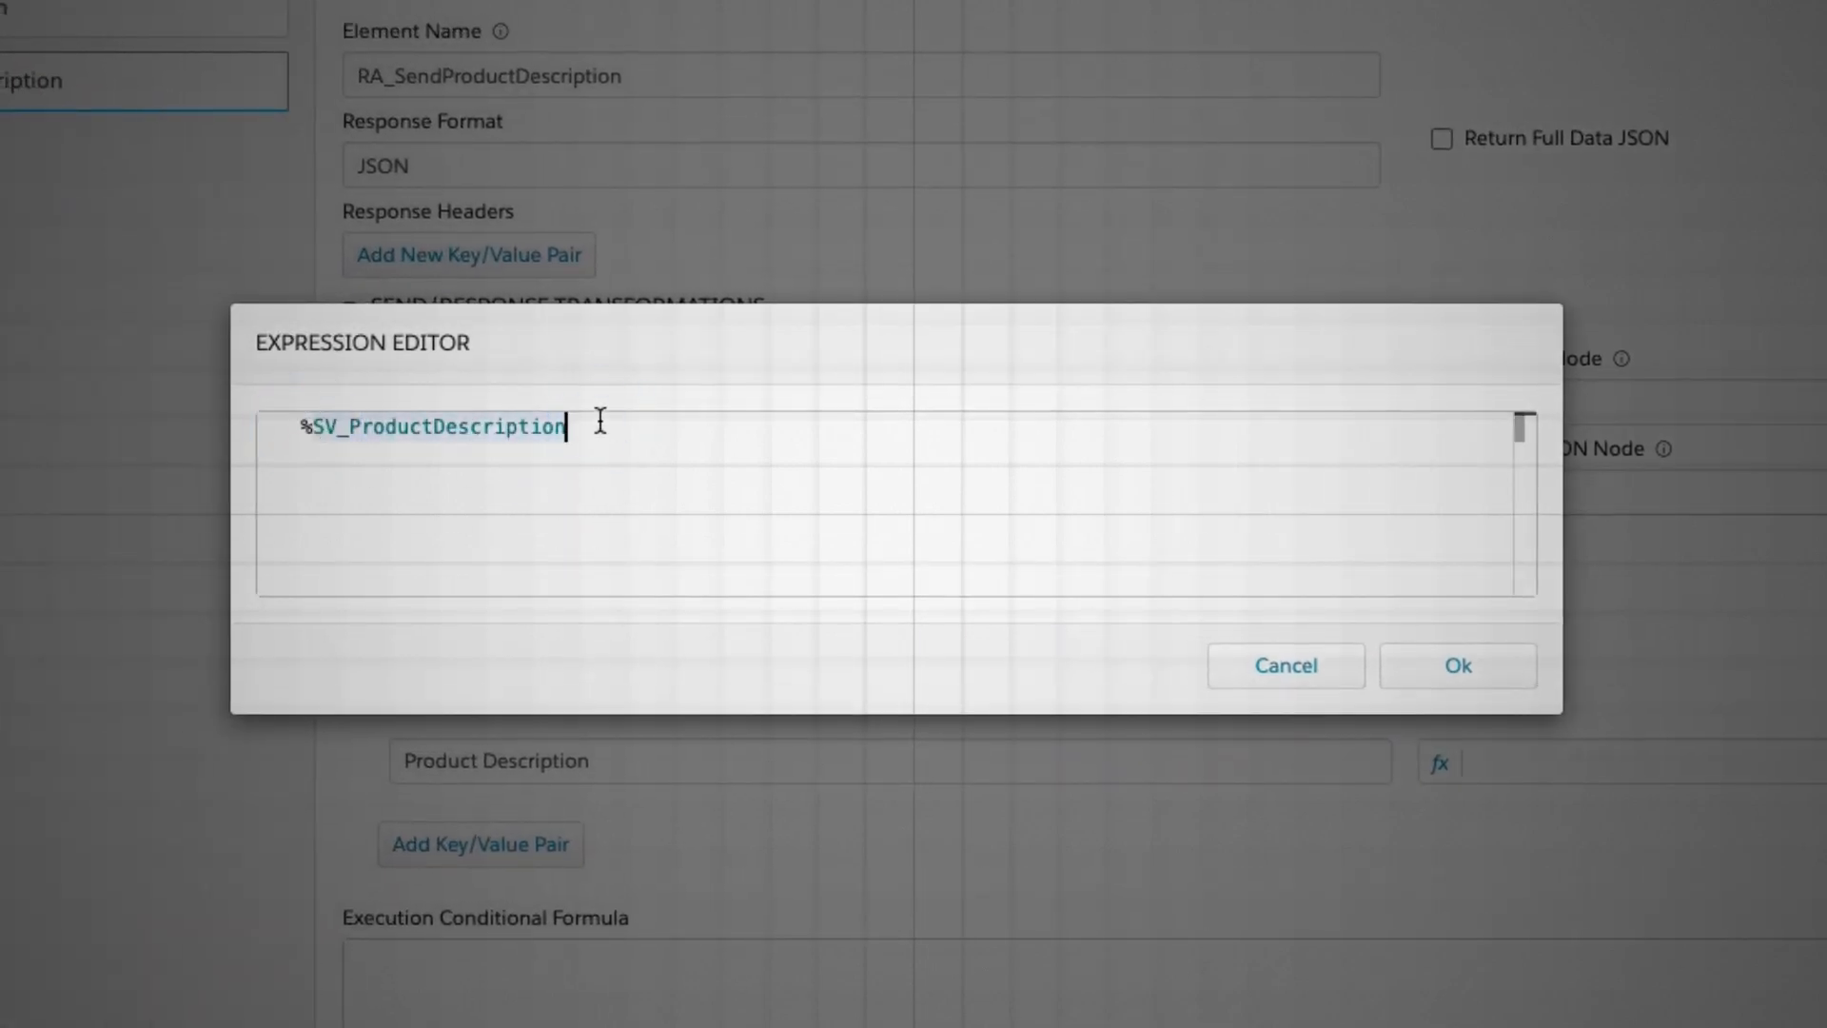
pyautogui.write('%')
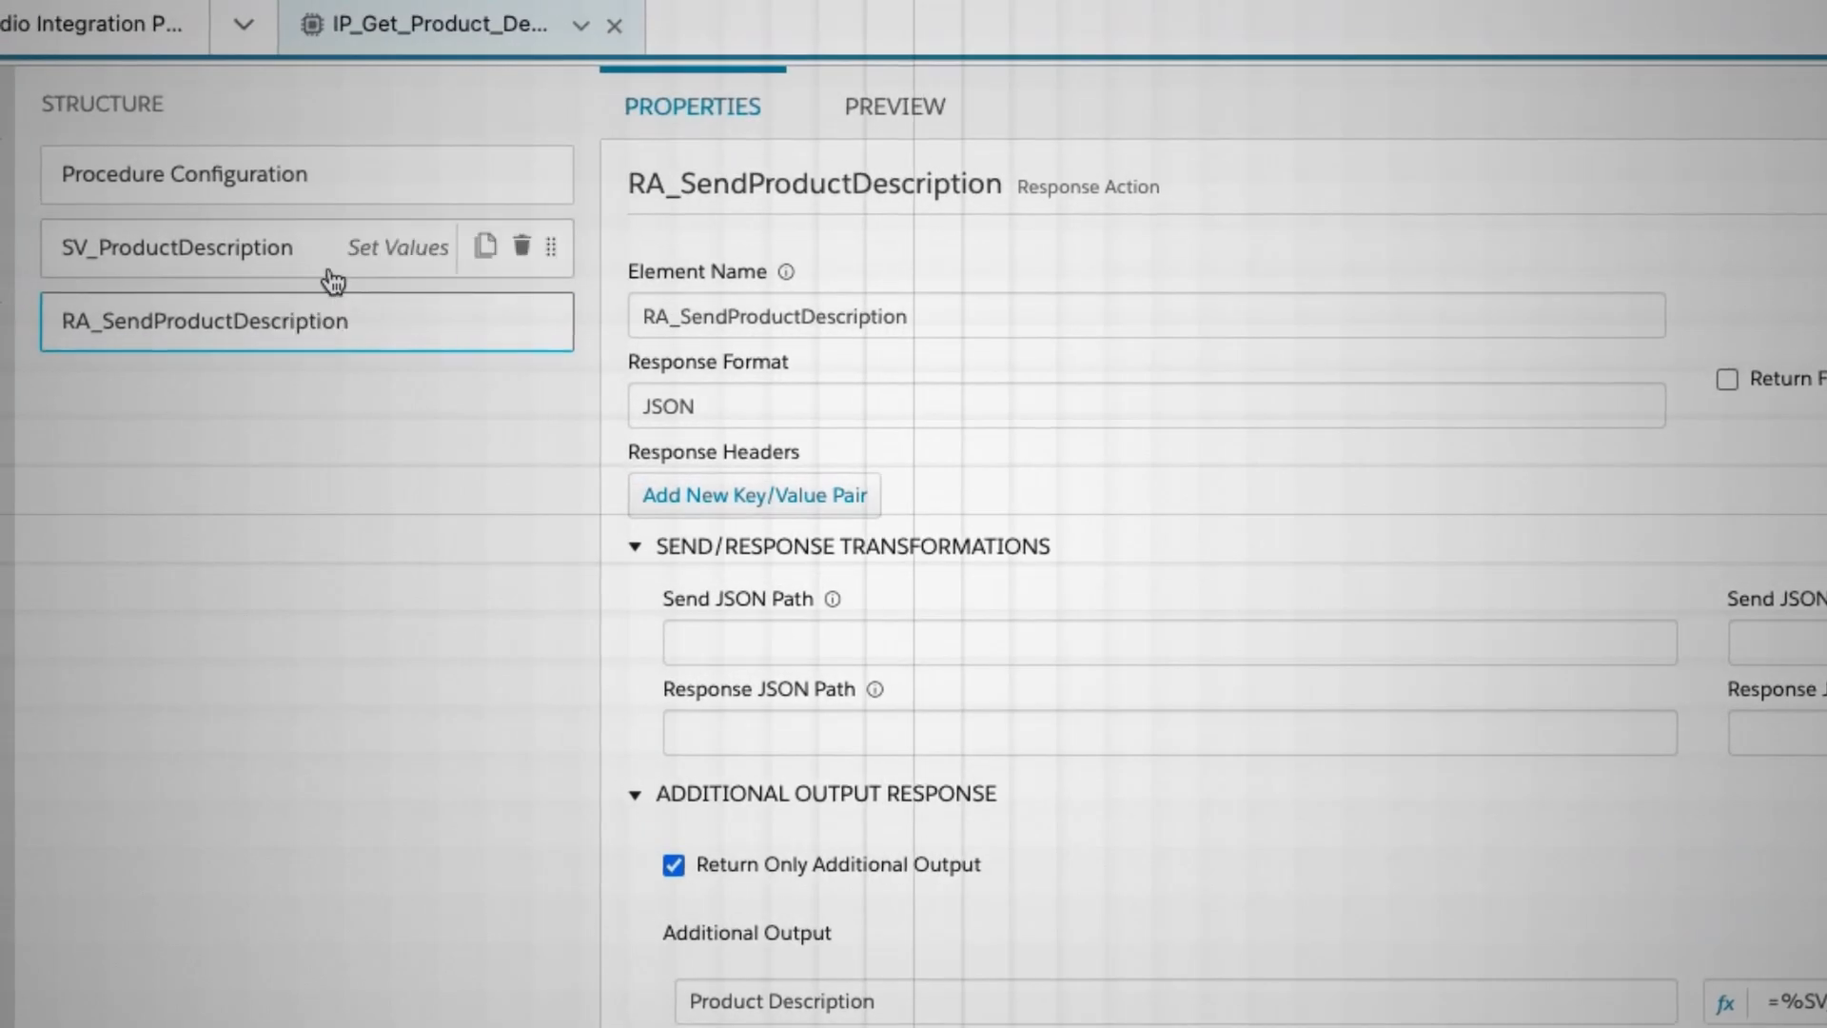
# Extend the Product Description formula to reference %SV_ProductDescription:Full Price Description%, copying the entry name from the Set Values action
pyautogui.click(37, 8)
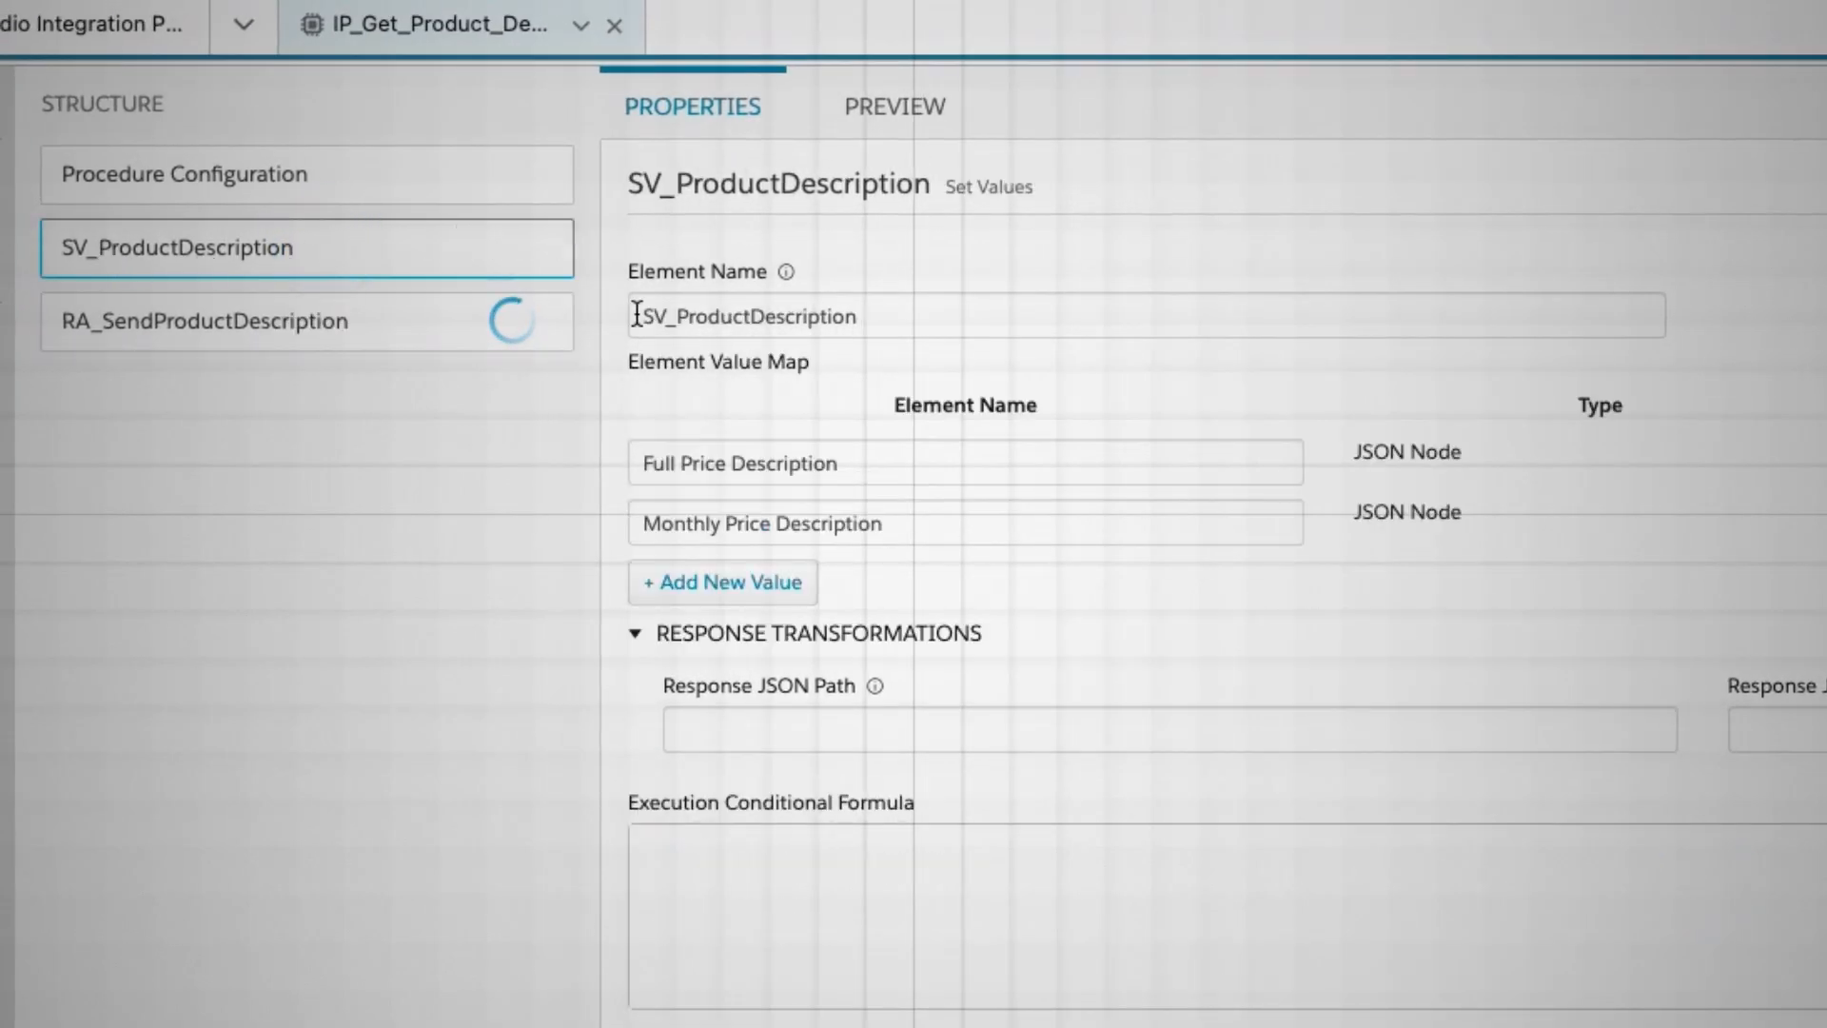
pyautogui.tripleClick(889, 461)
pyautogui.hotkey('ctrl', 'c')
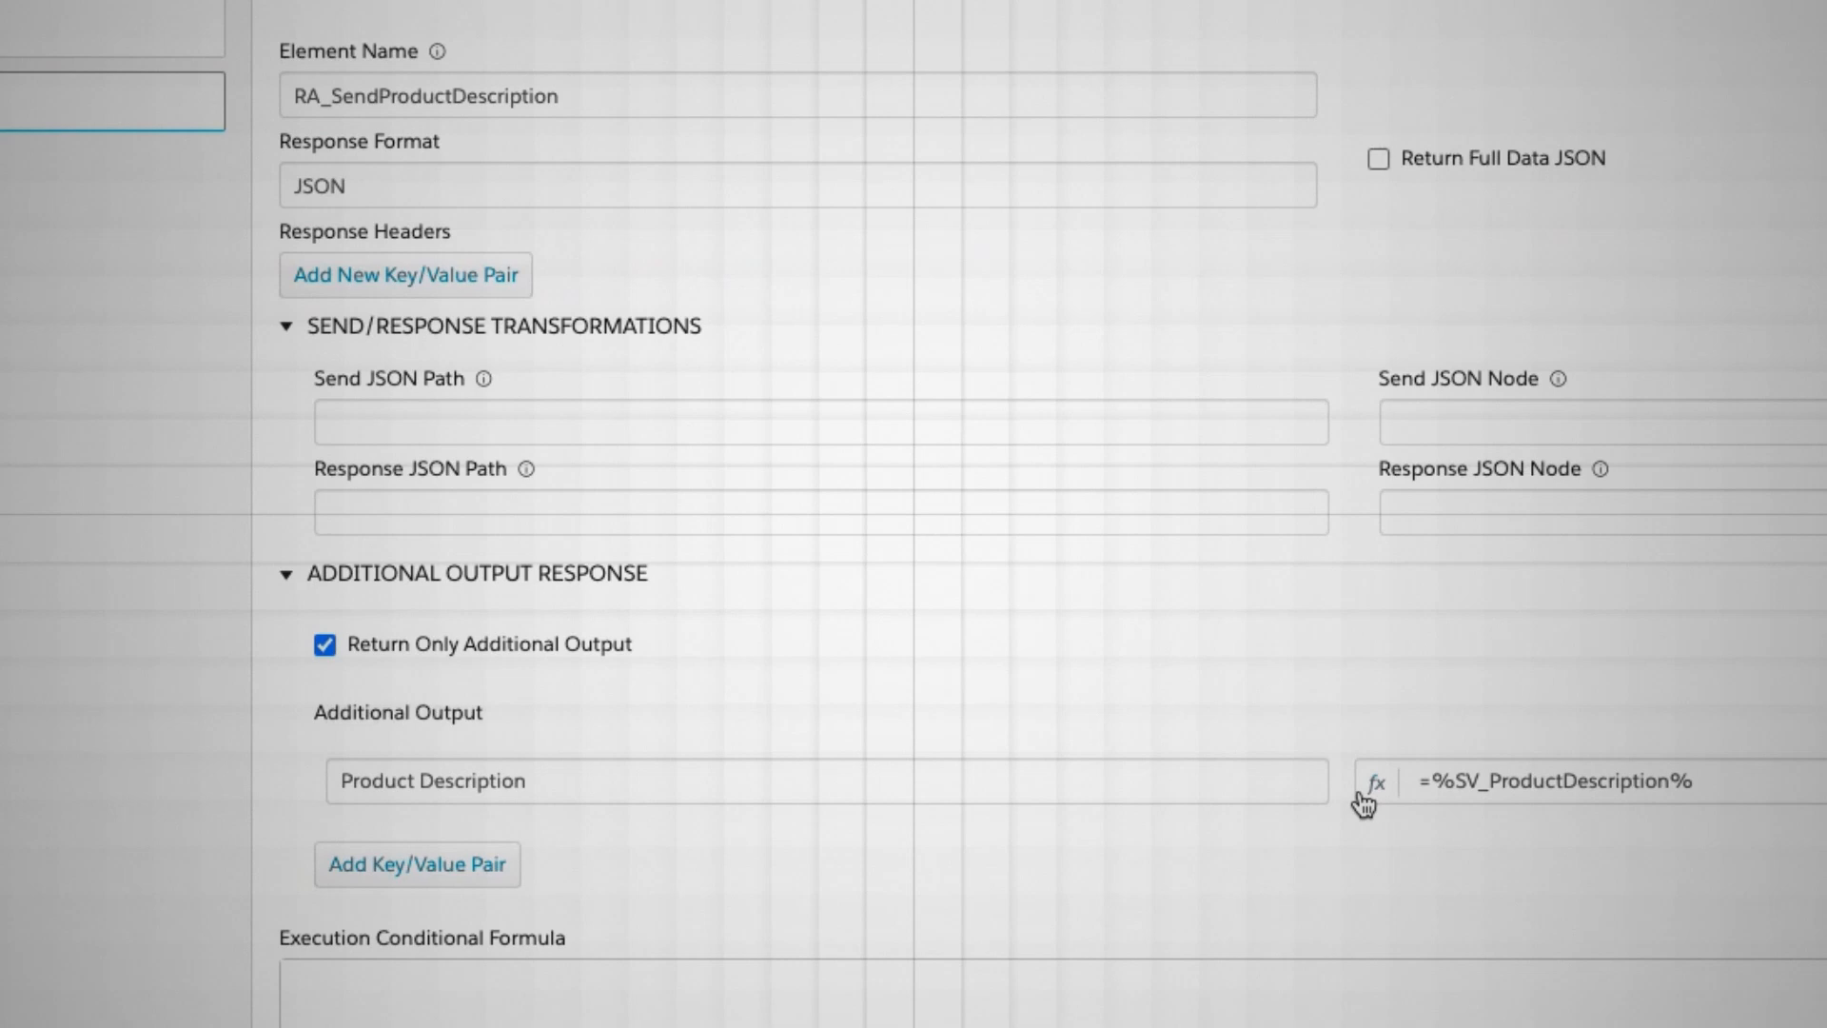
pyautogui.click(1361, 796)
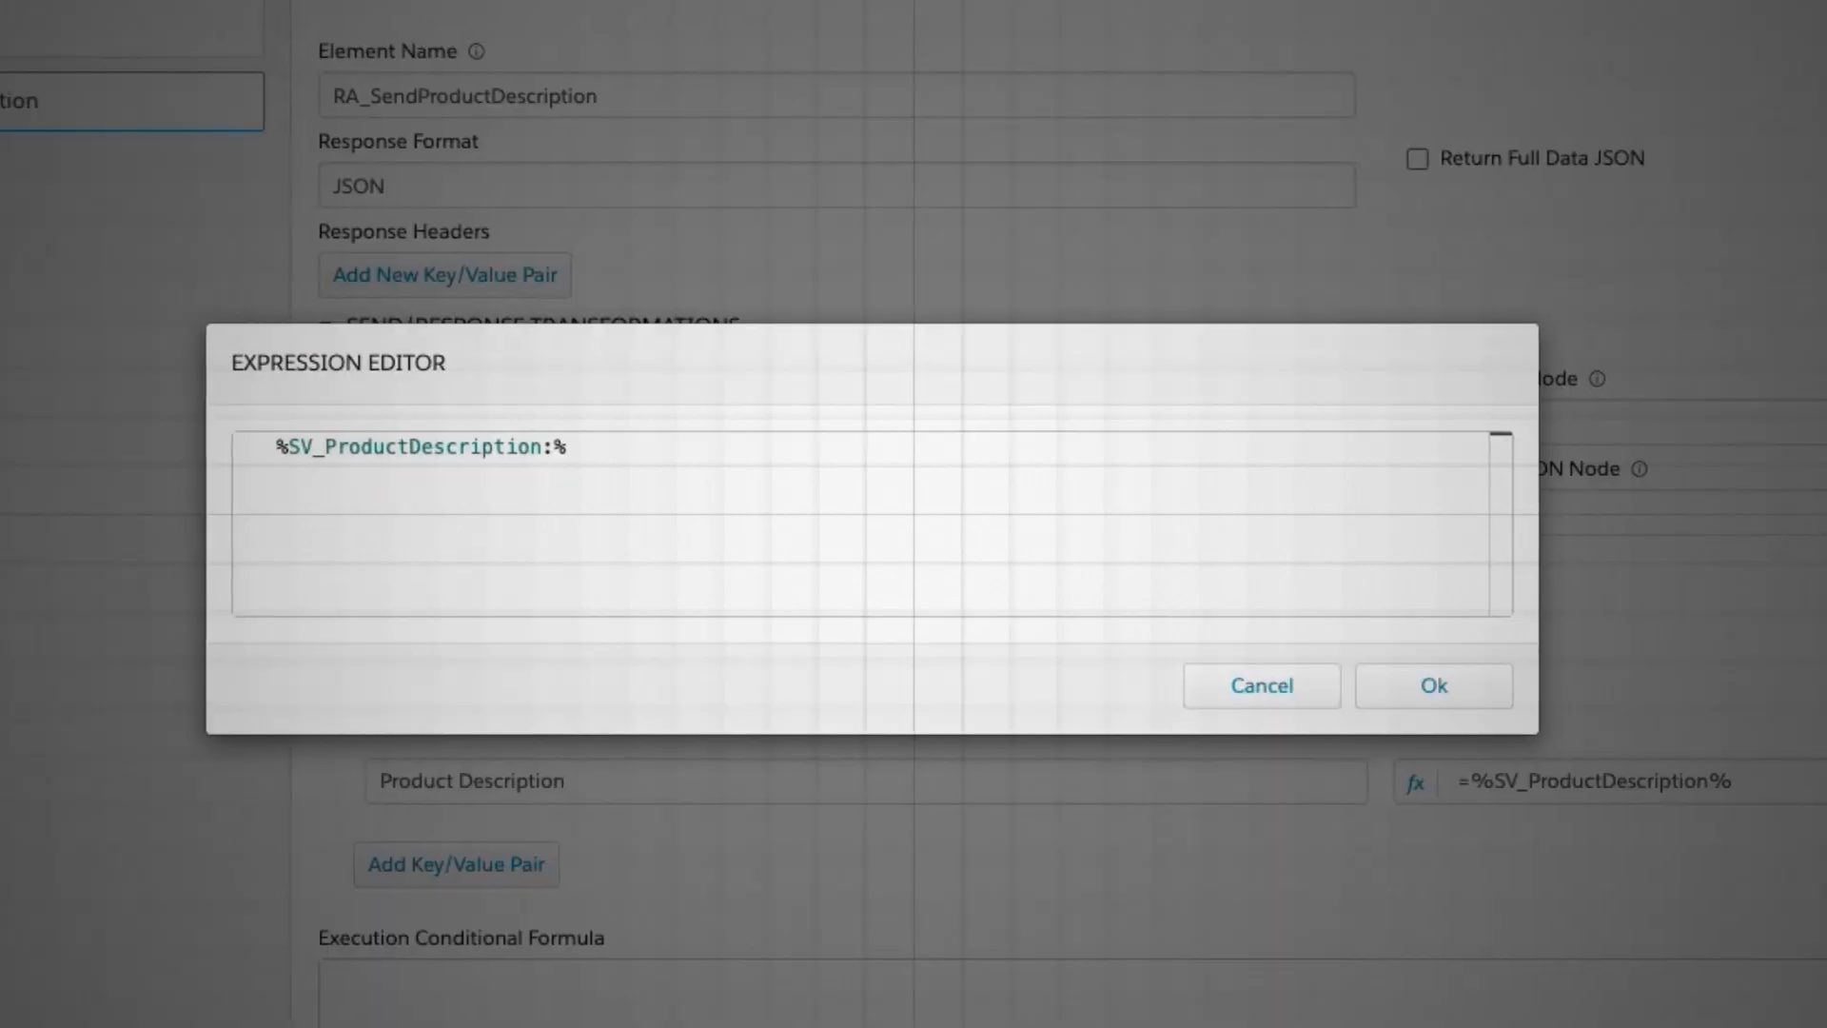
pyautogui.hotkey('ctrl', 'v')
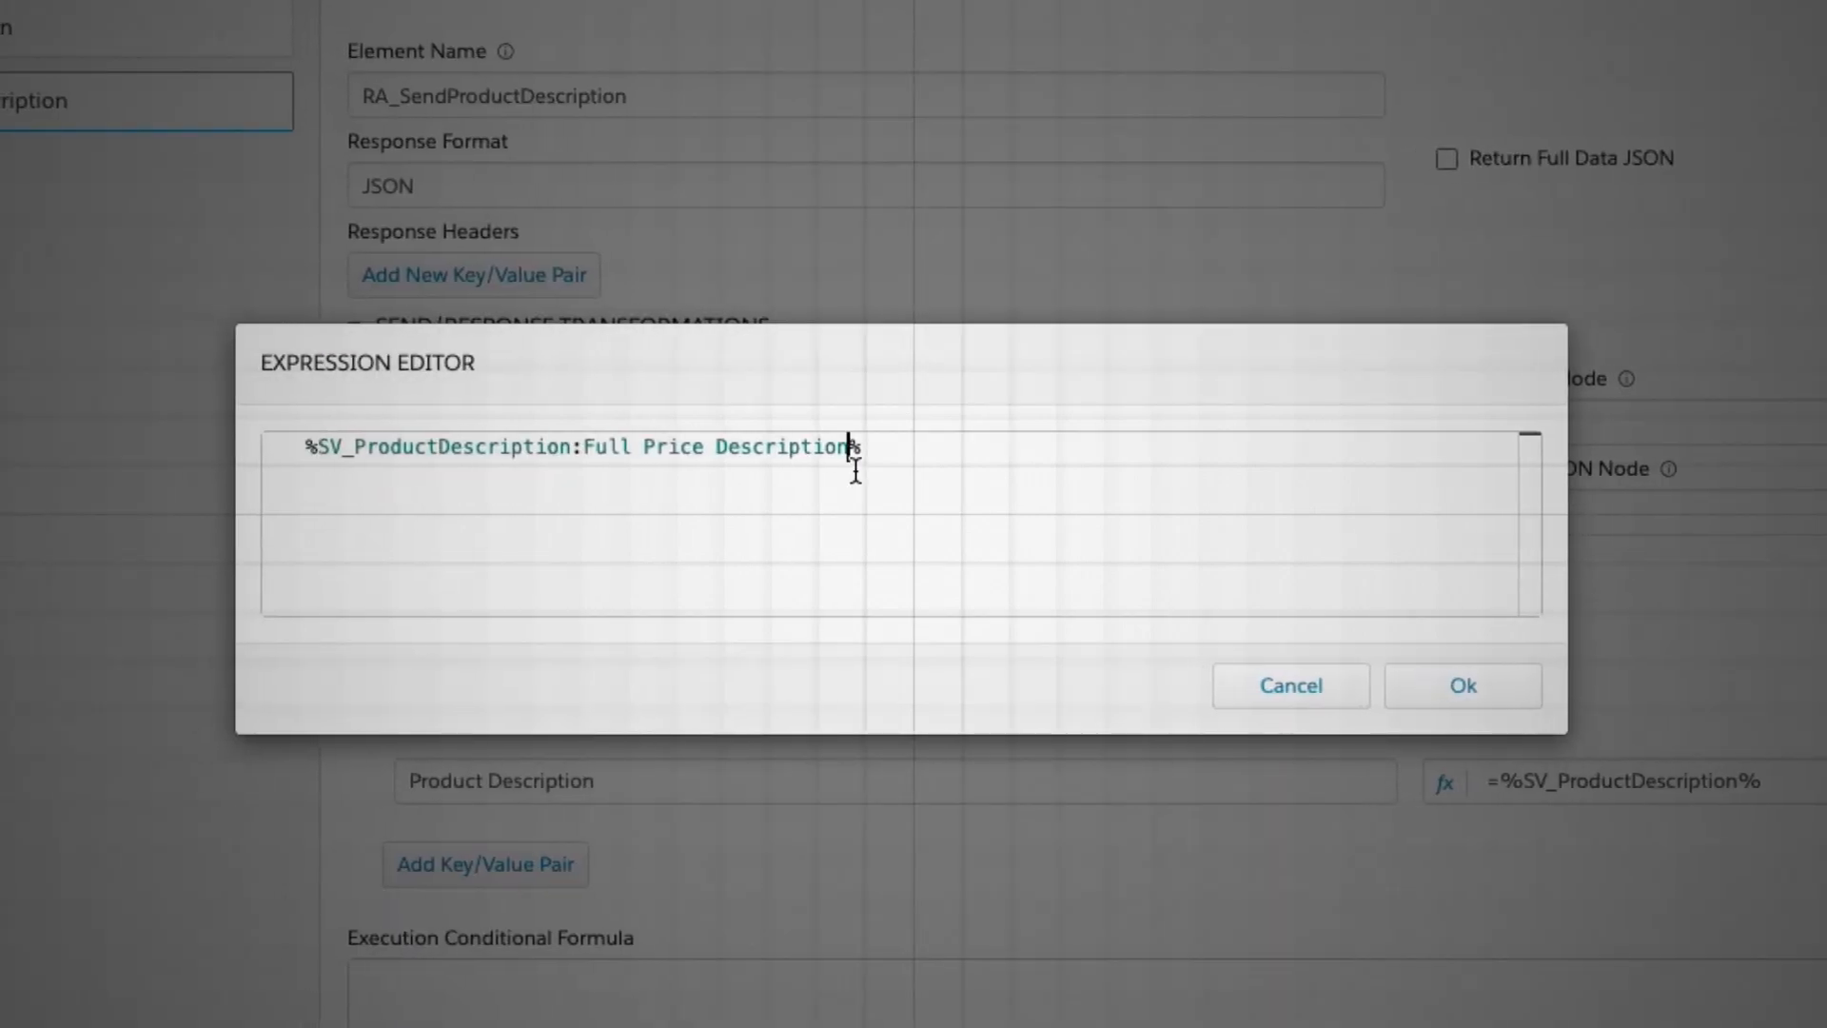
# Append + "or" +%SV_ProductDescription:Monthly Price Description% to the Product Description formula and confirm it
pyautogui.click(897, 457)
pyautogui.moveTo(306, 446); pyautogui.dragTo(848, 446)
pyautogui.hotkey('ctrl', 'c')
pyautogui.click(972, 447)
pyautogui.hotkey('ctrl', 'v')
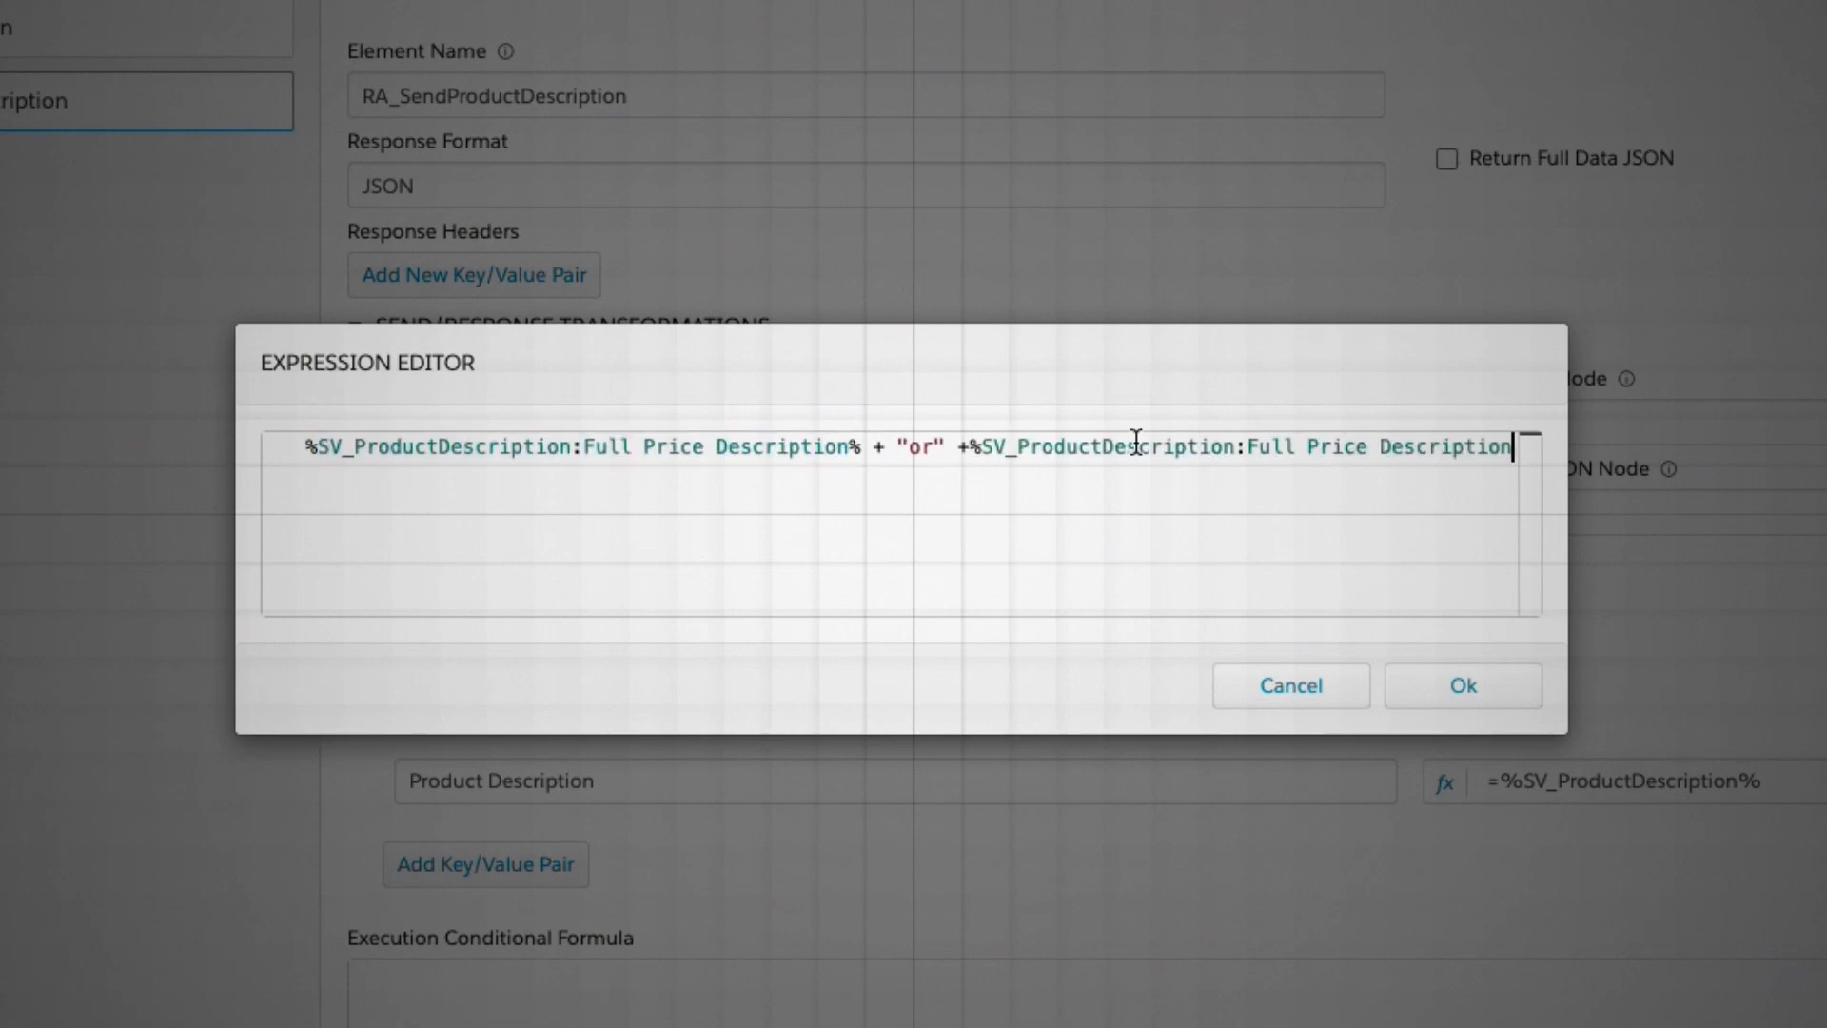
pyautogui.doubleClick(1275, 447)
pyautogui.write('Monthly')
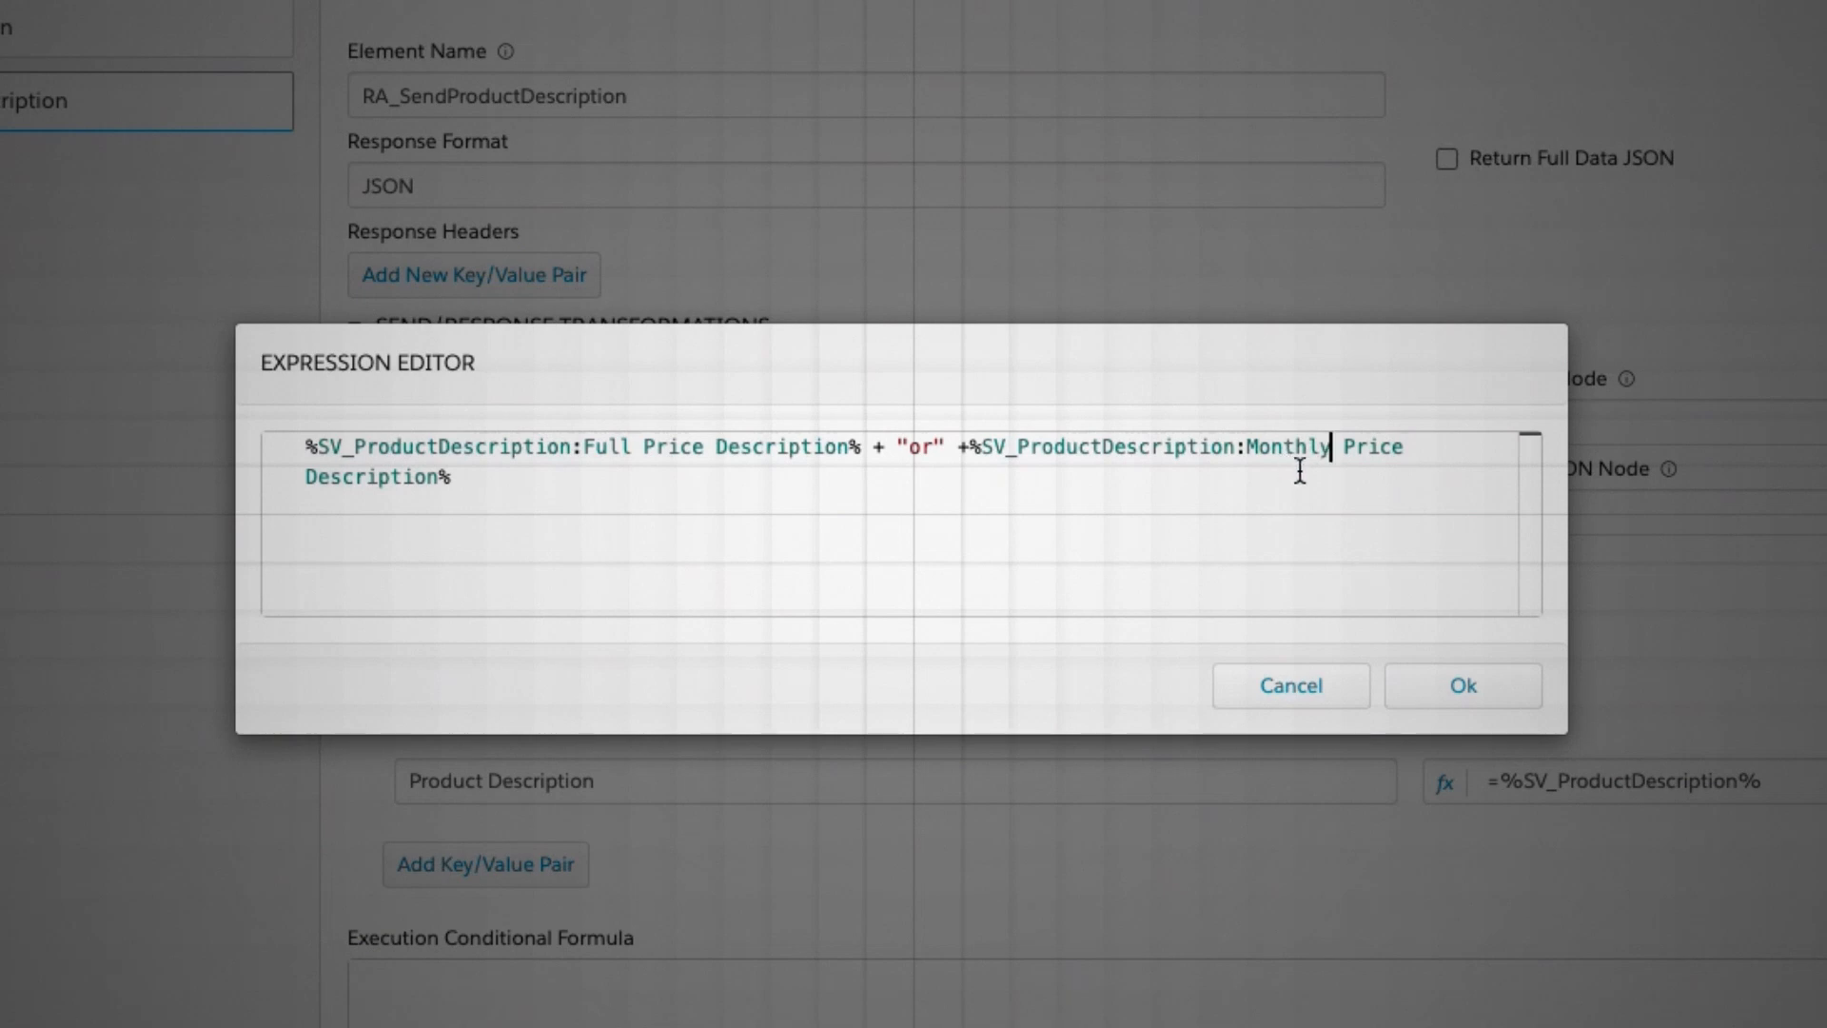
pyautogui.click(990, 530)
# Add a space before and after the word or inside the quoted text of the Product Description formula
pyautogui.click(1443, 782)
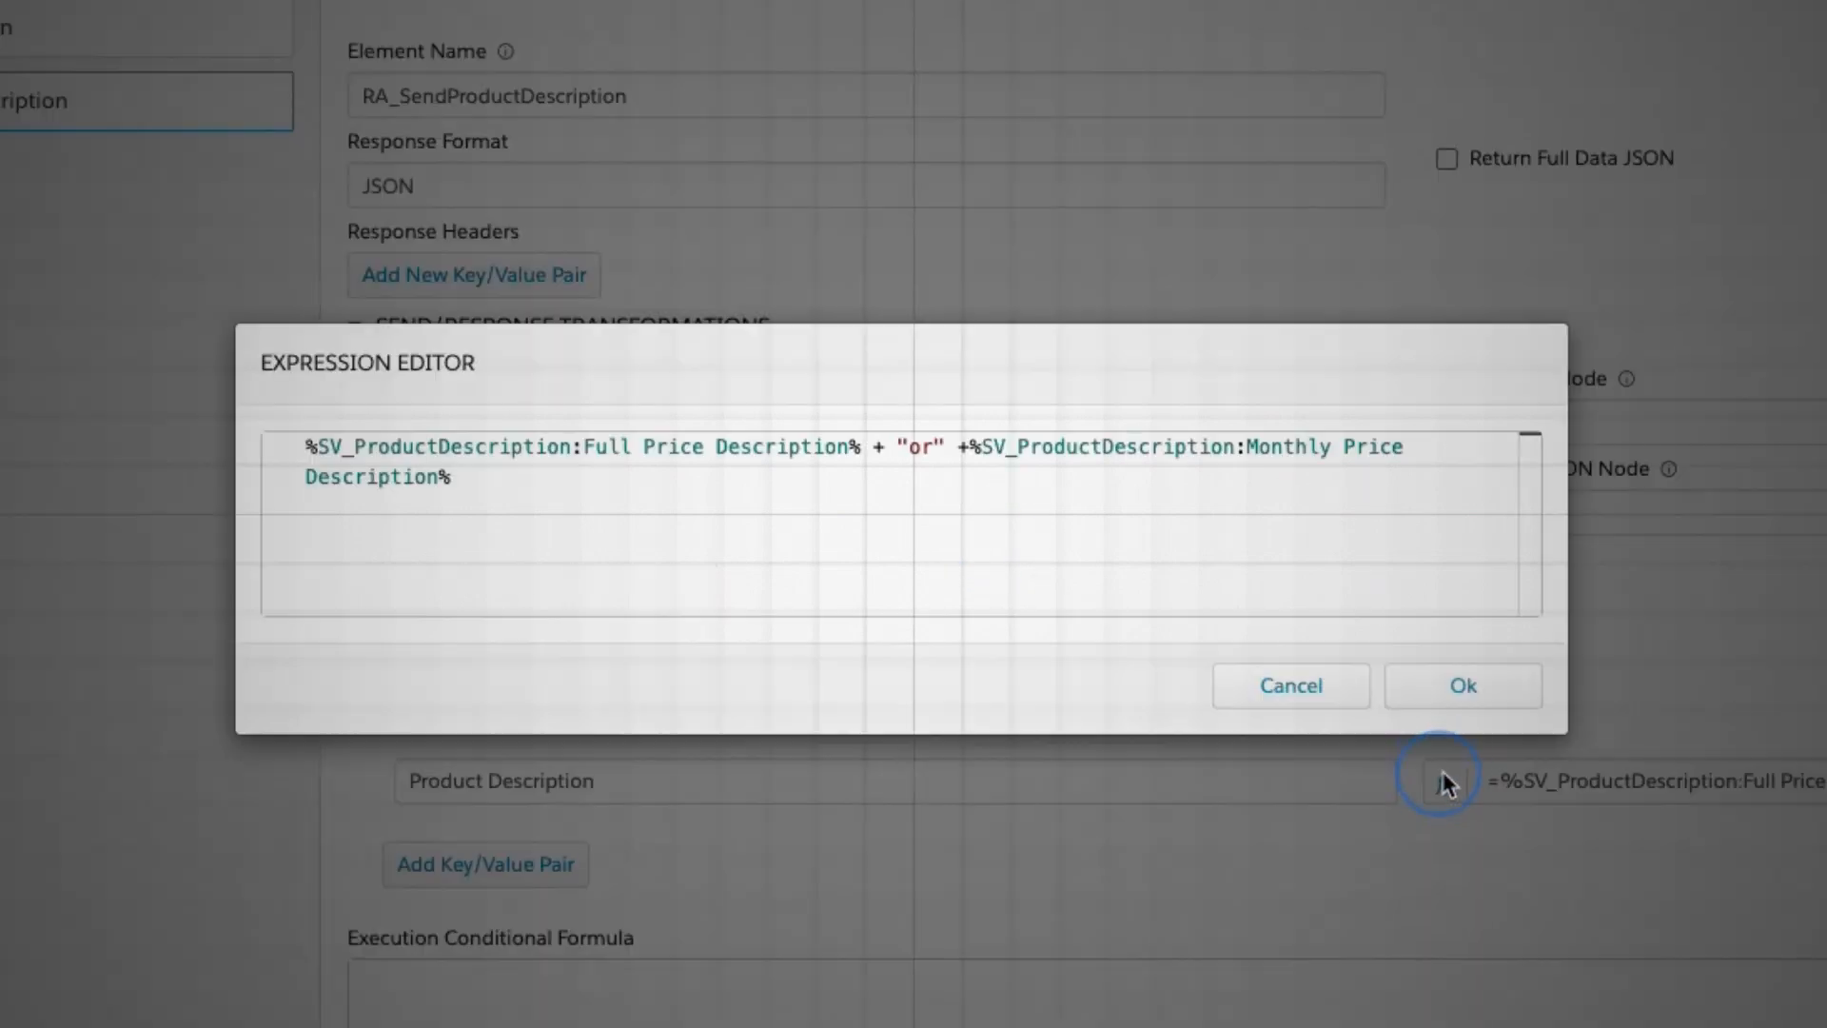
pyautogui.click(934, 445)
pyautogui.click(908, 445)
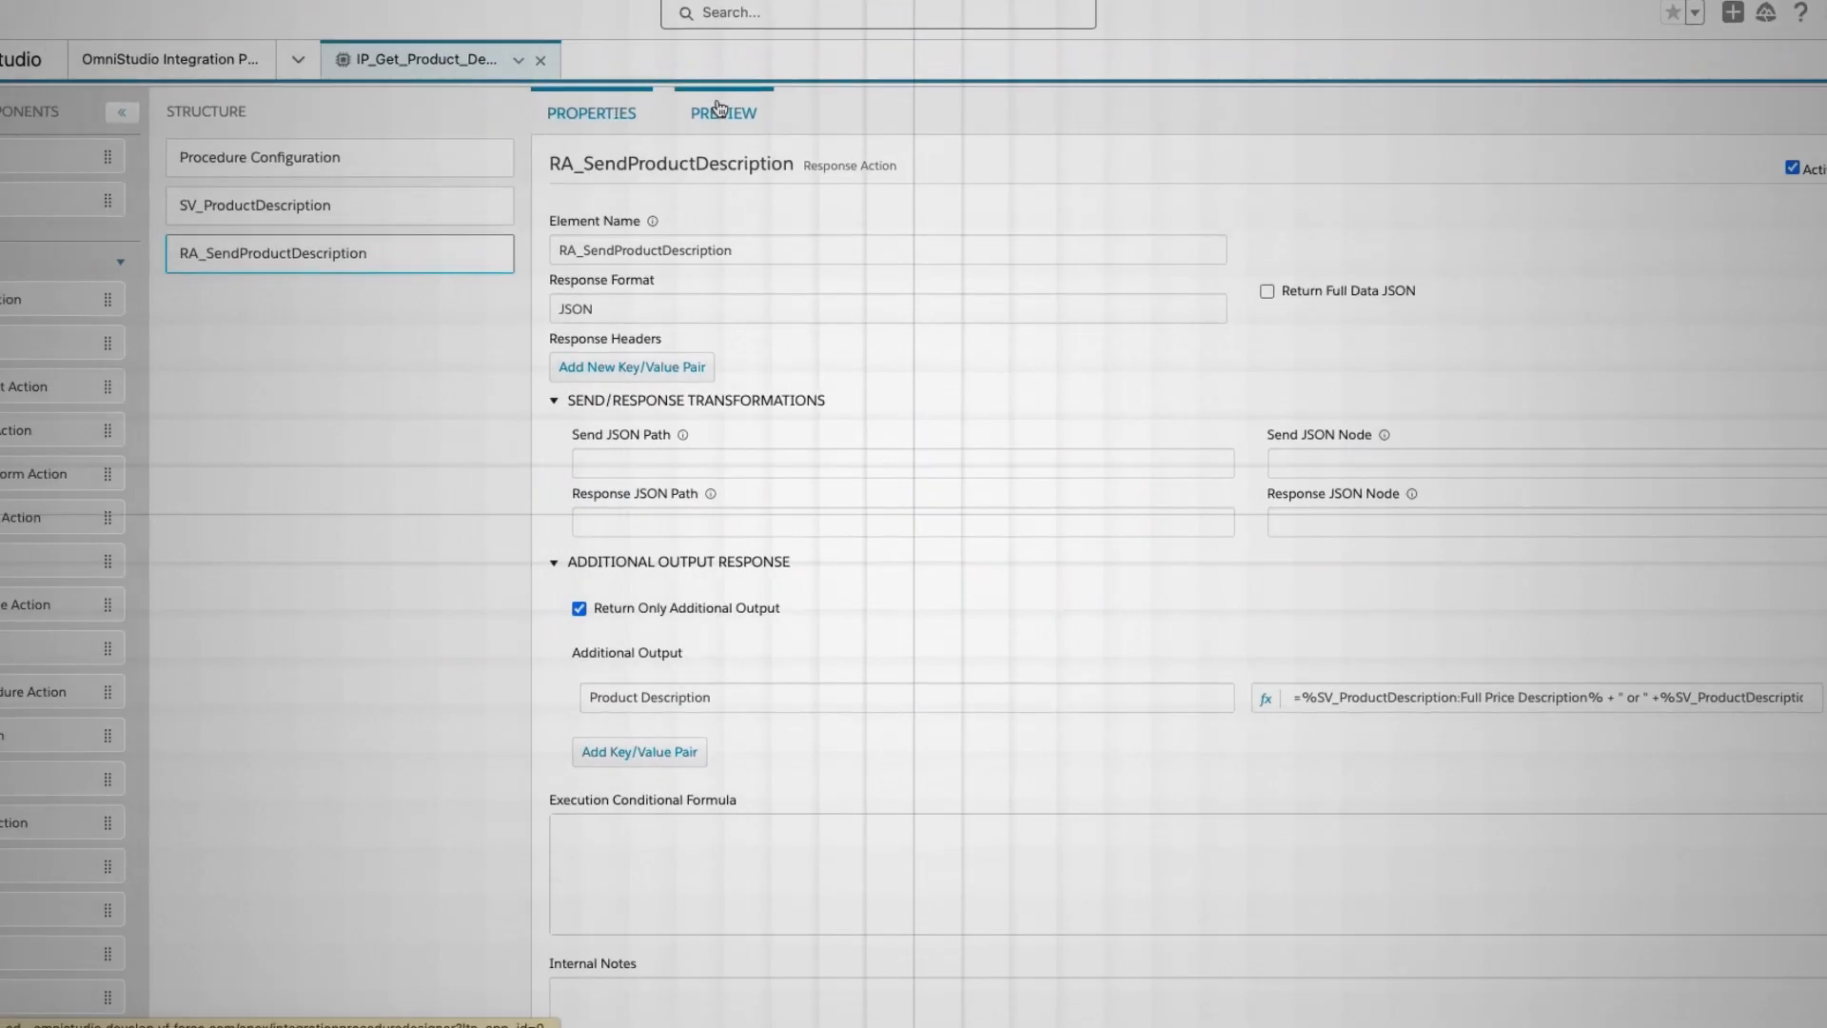
# Execute the procedure in the preview and examine the Product Description returned in the response
pyautogui.click(721, 110)
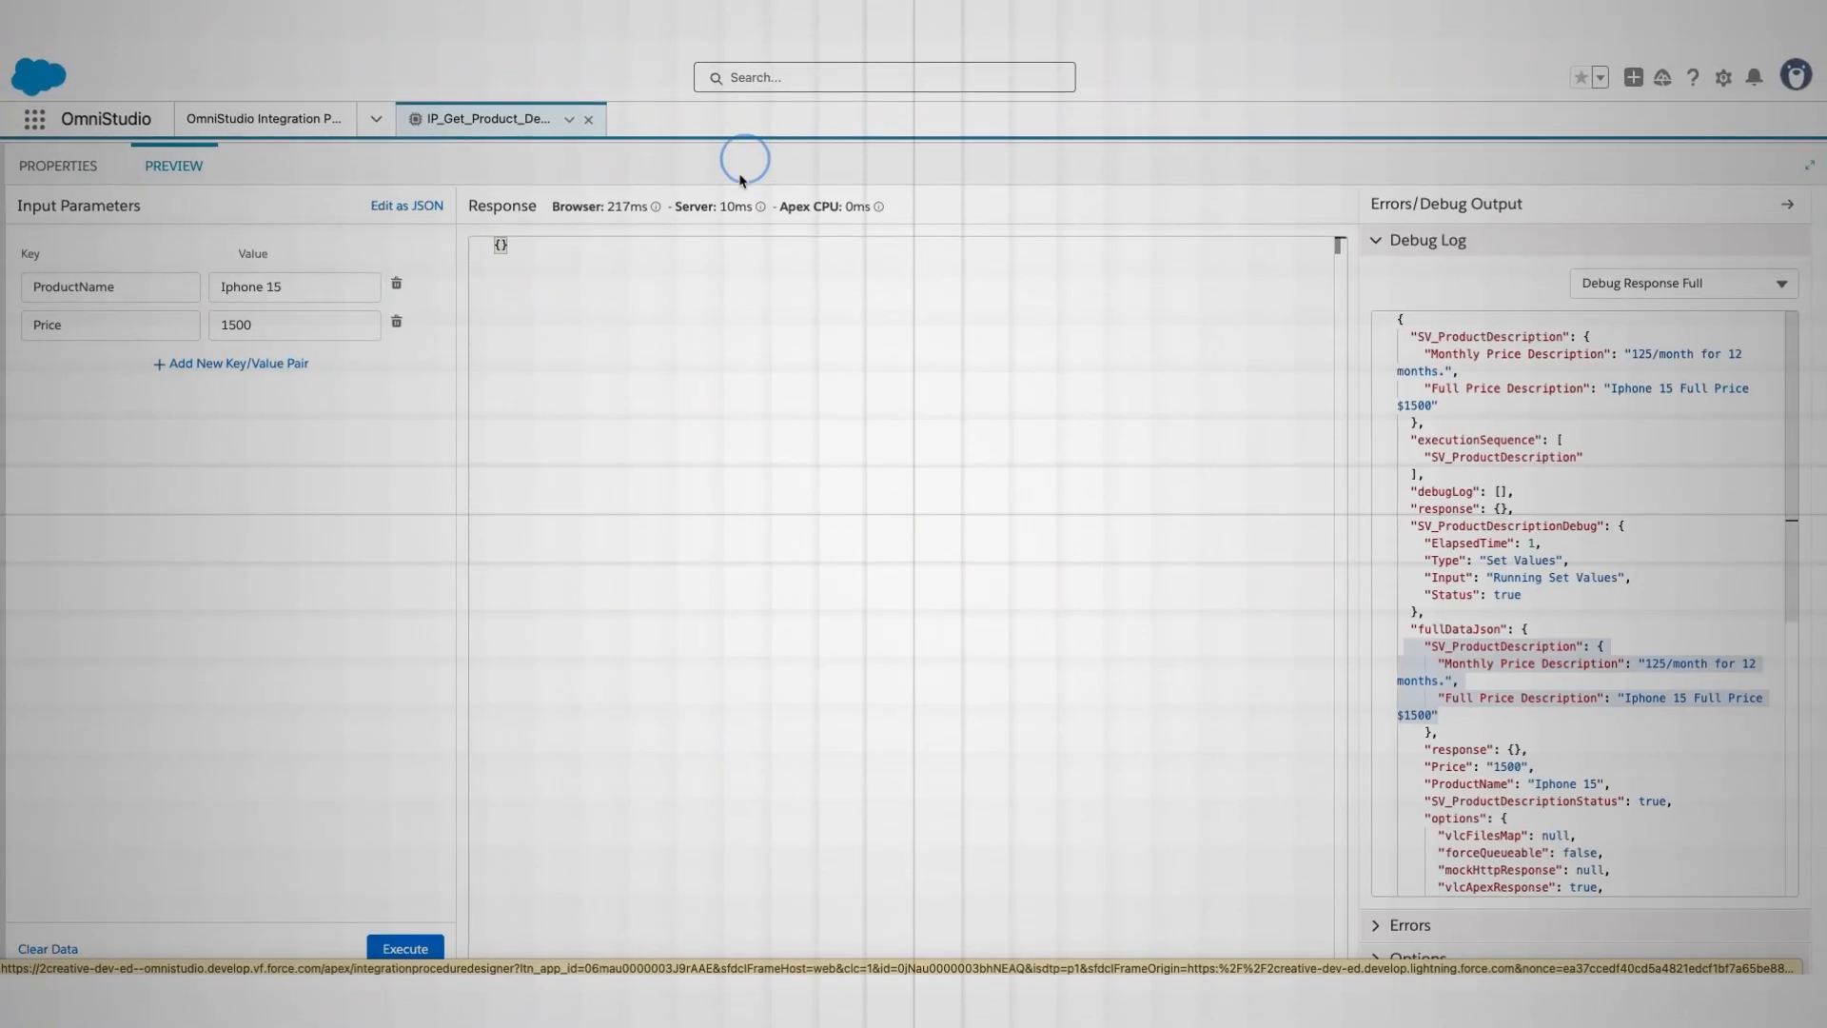
pyautogui.click(408, 949)
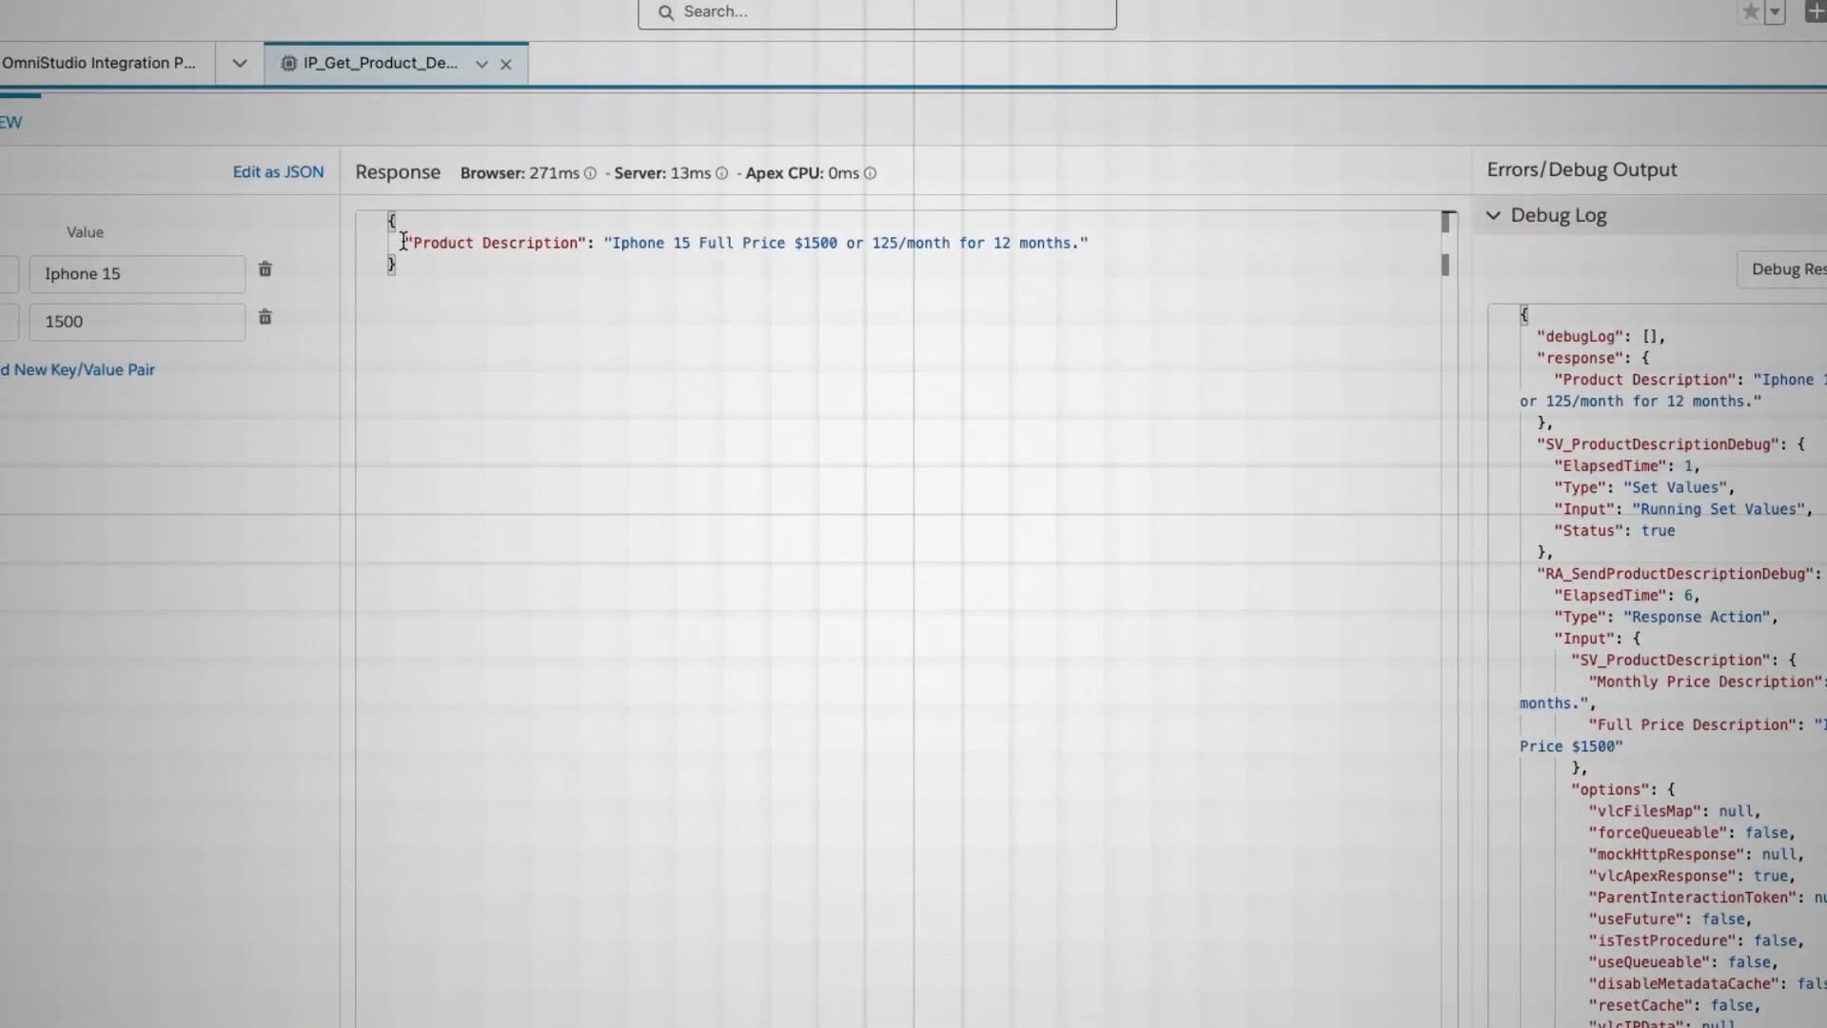
pyautogui.moveTo(511, 264); pyautogui.dragTo(1079, 279)
pyautogui.click(666, 348)
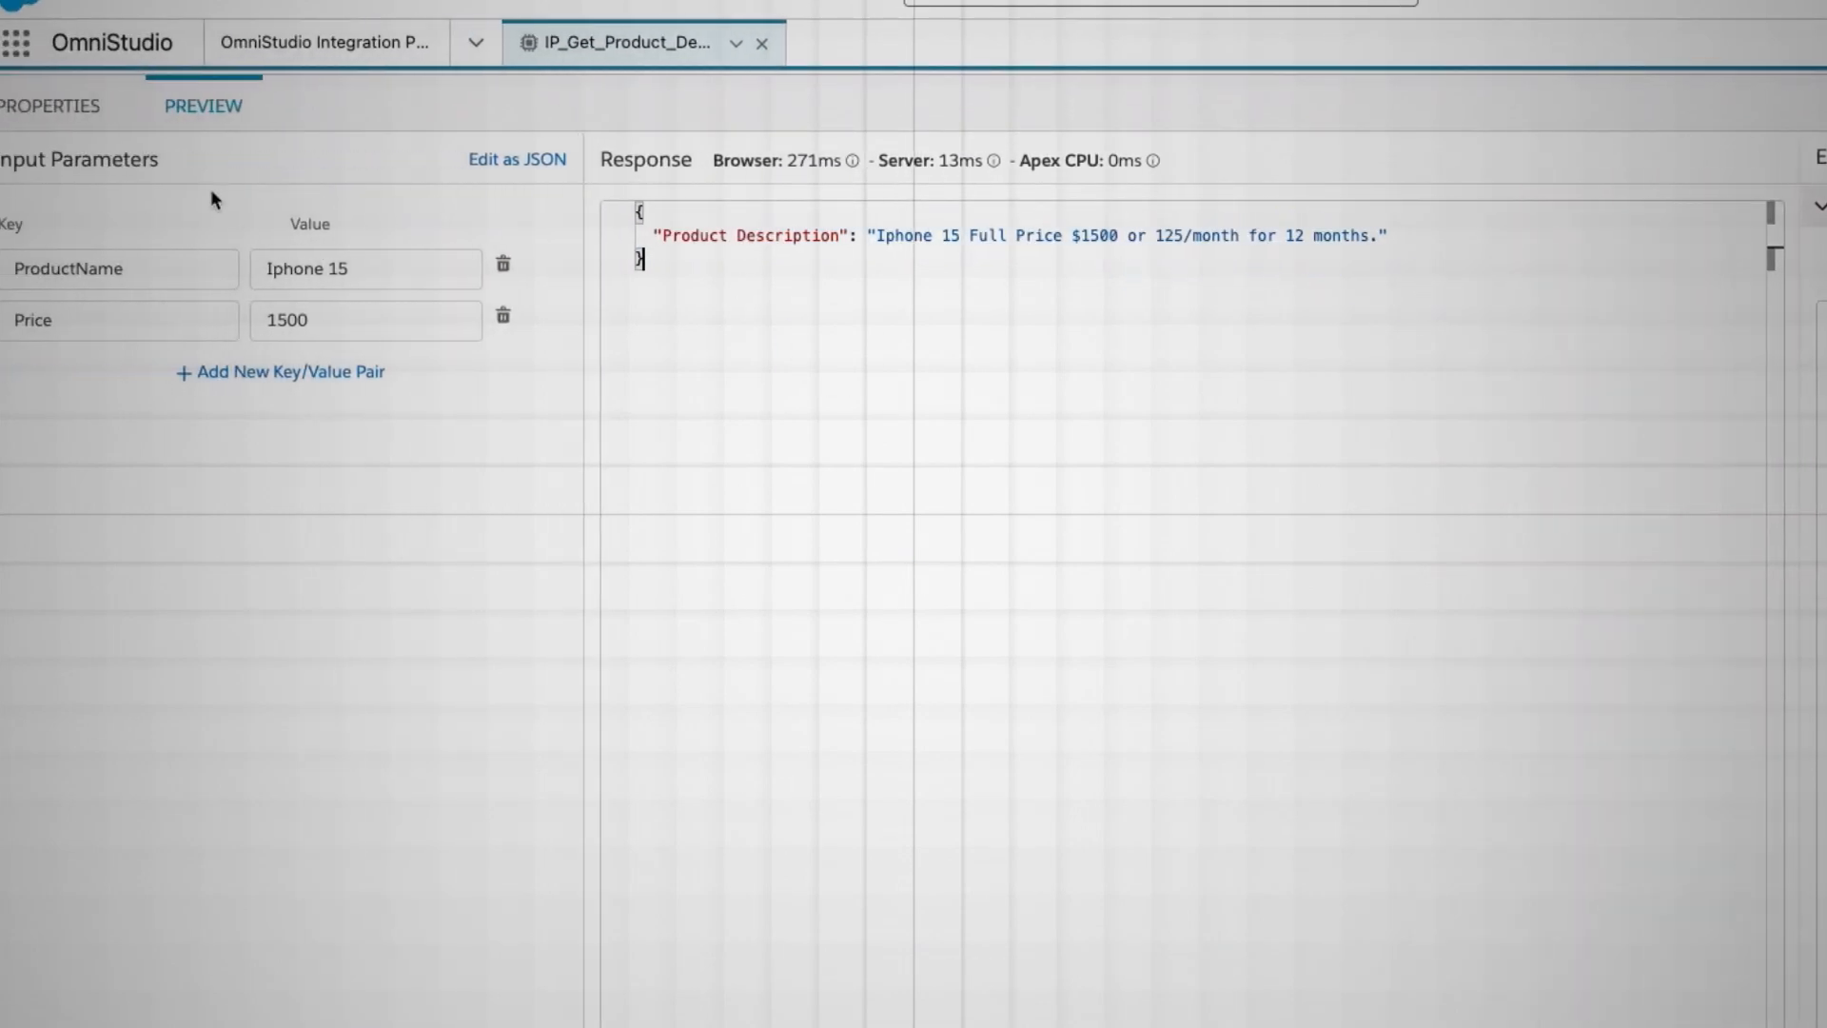
# Review the price formulas in the SV_ProductDescription Set Values action and the settings of the RA_SendProductDescription Response Action
pyautogui.click(79, 107)
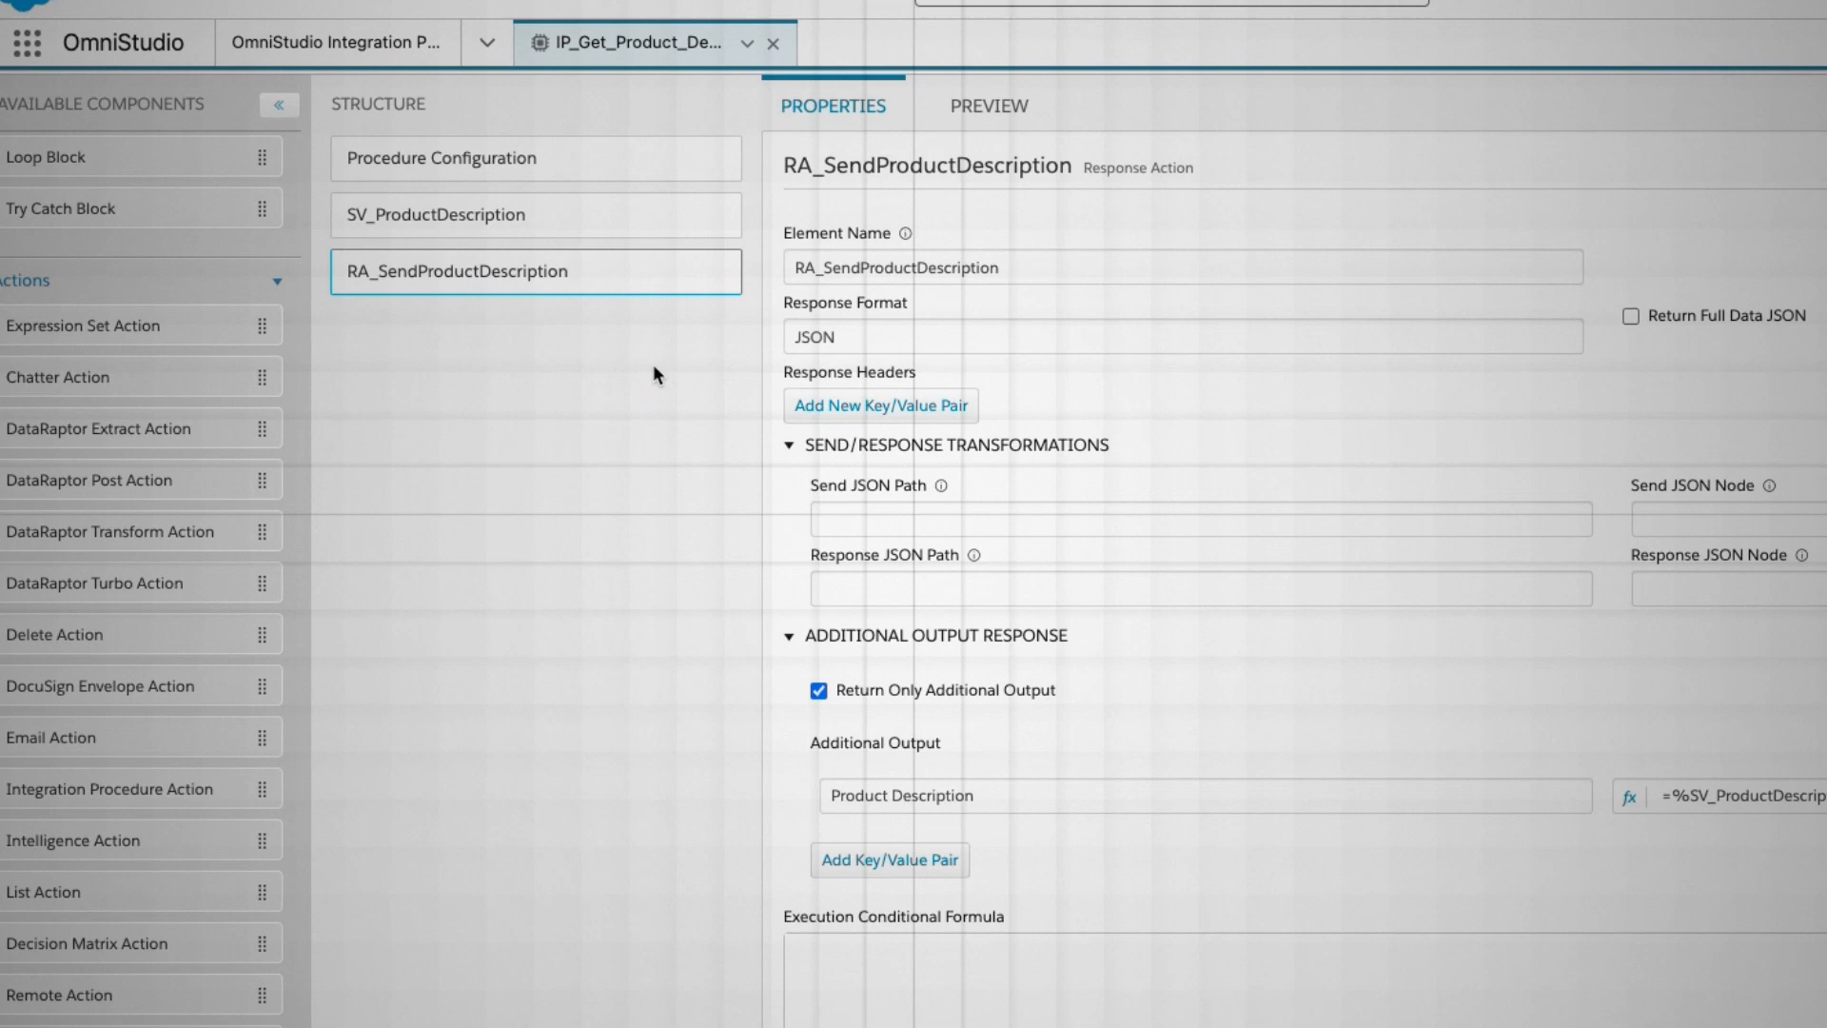
pyautogui.click(510, 218)
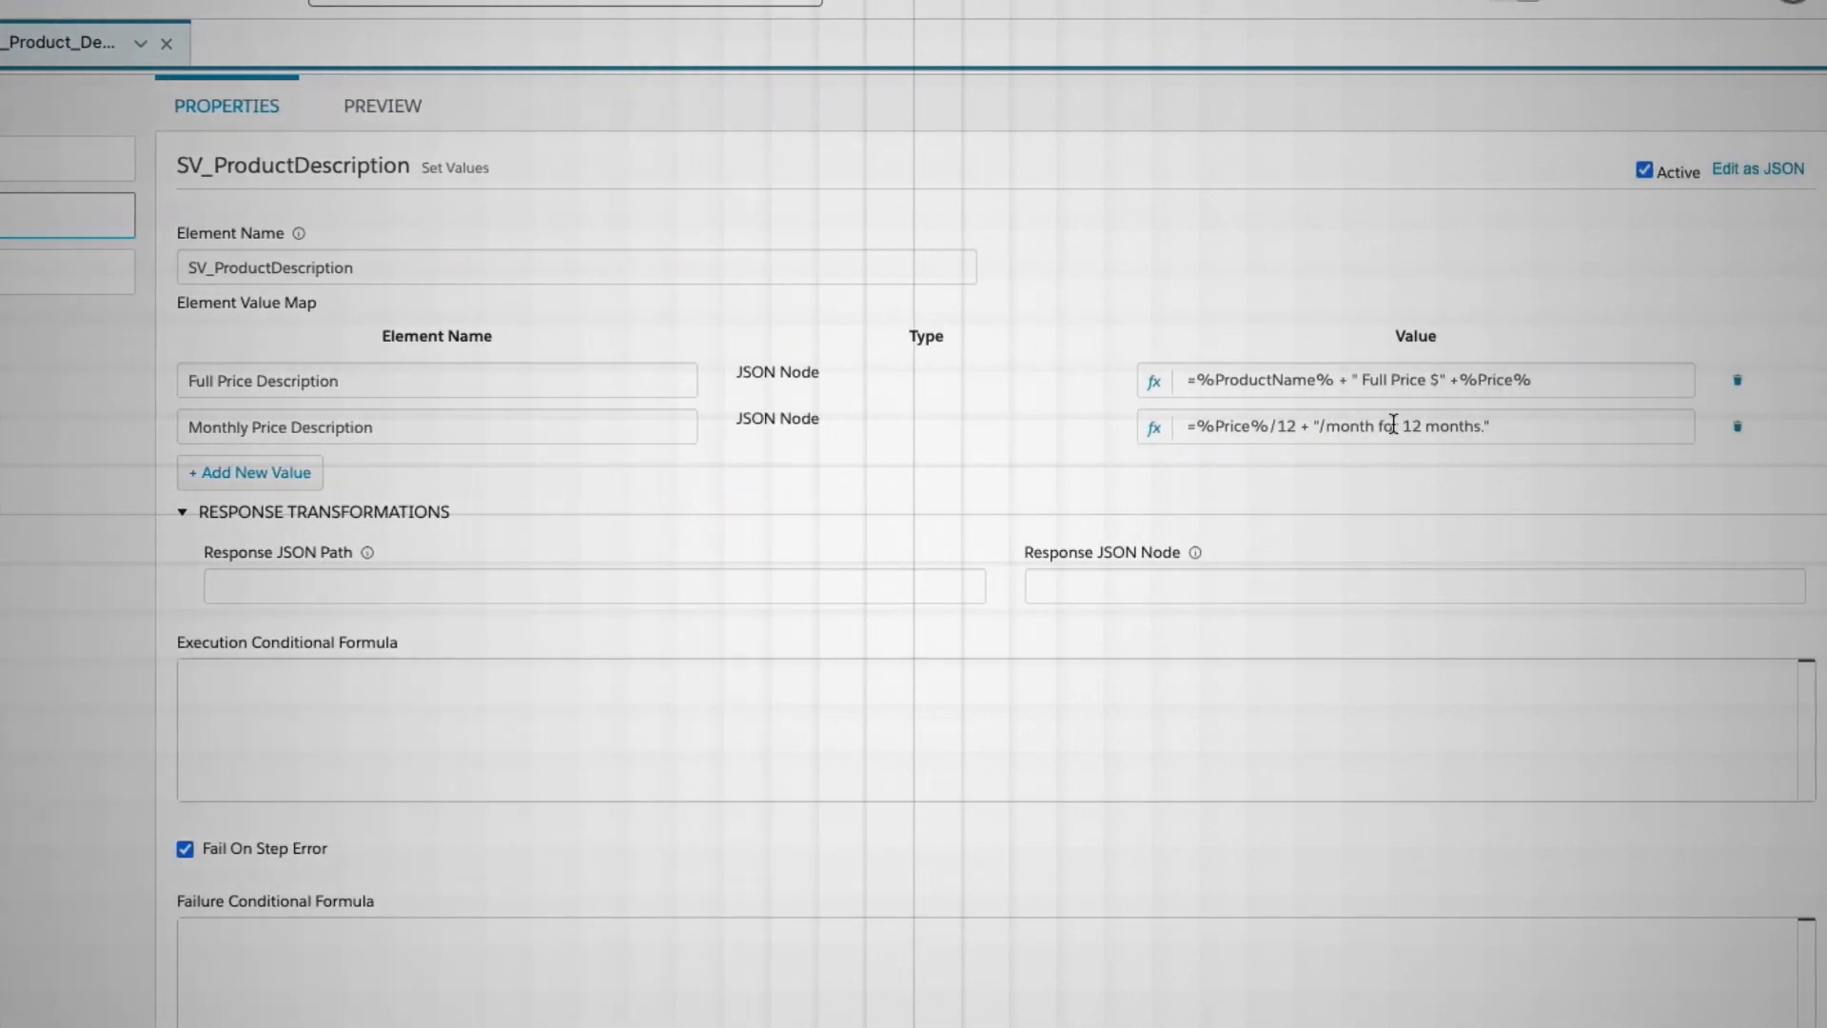
pyautogui.moveTo(1640, 425); pyautogui.dragTo(1269, 398)
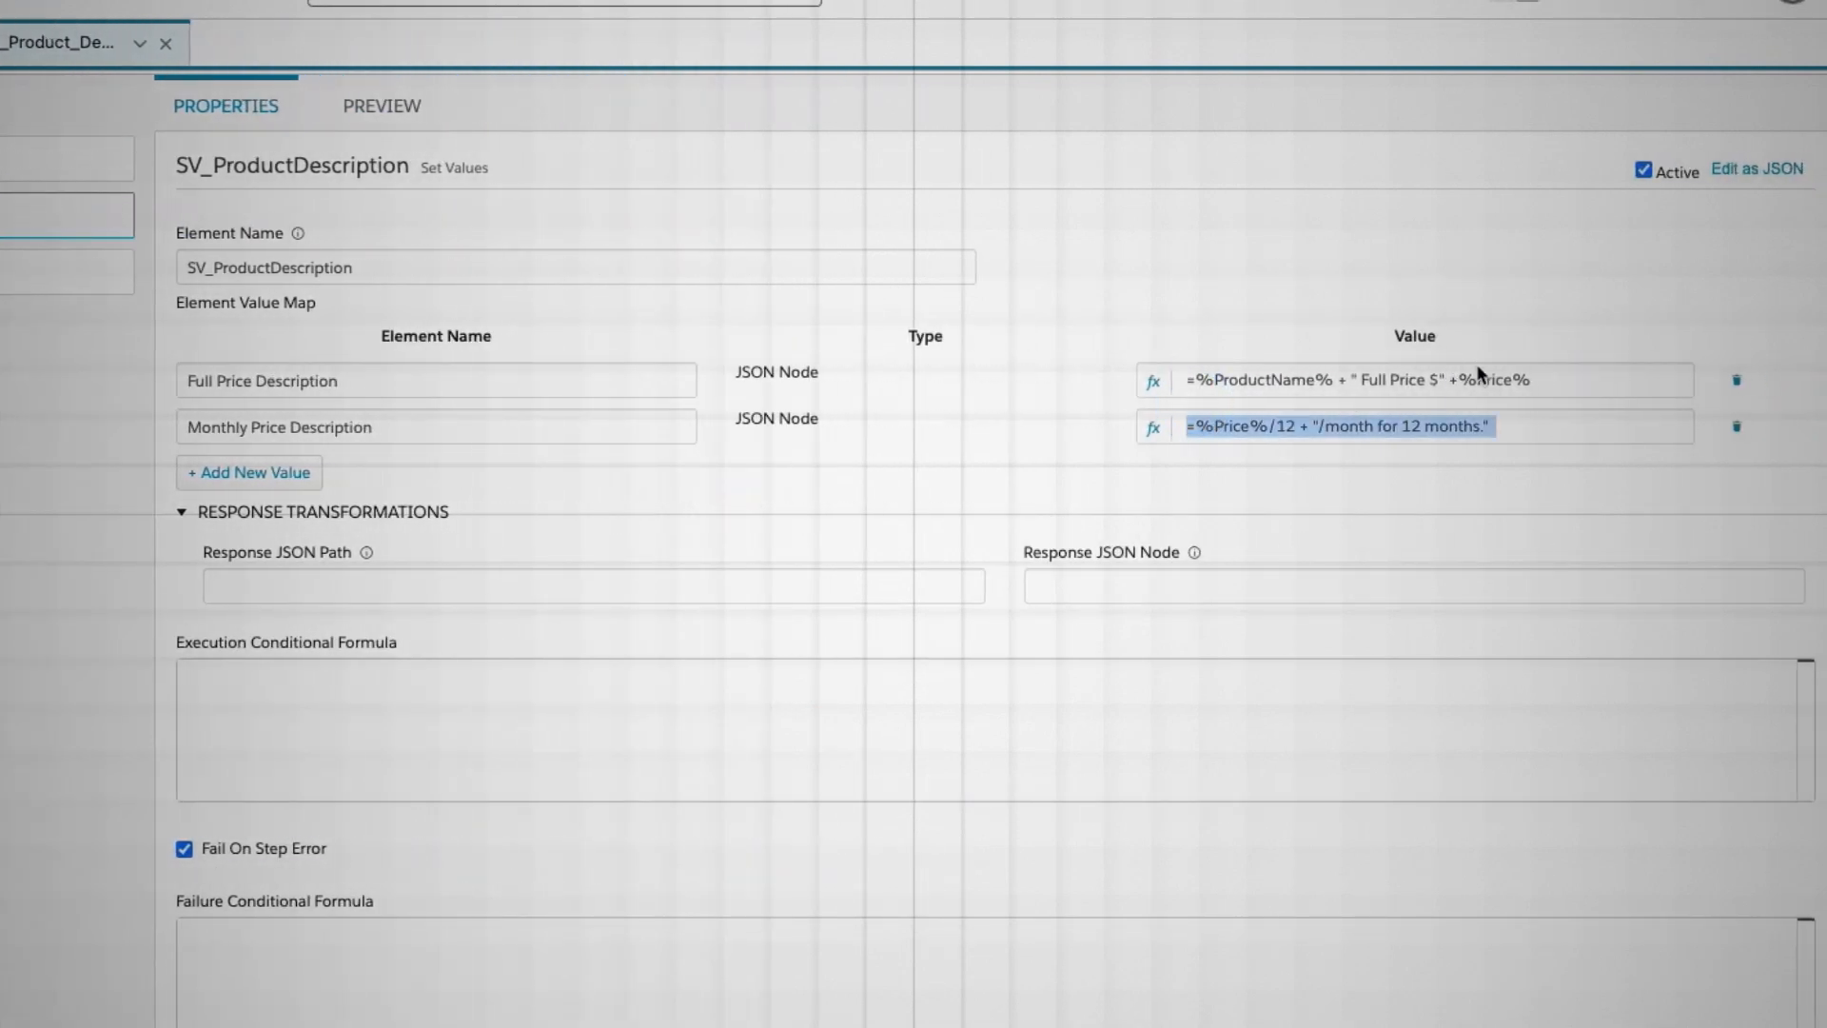
pyautogui.click(1599, 379)
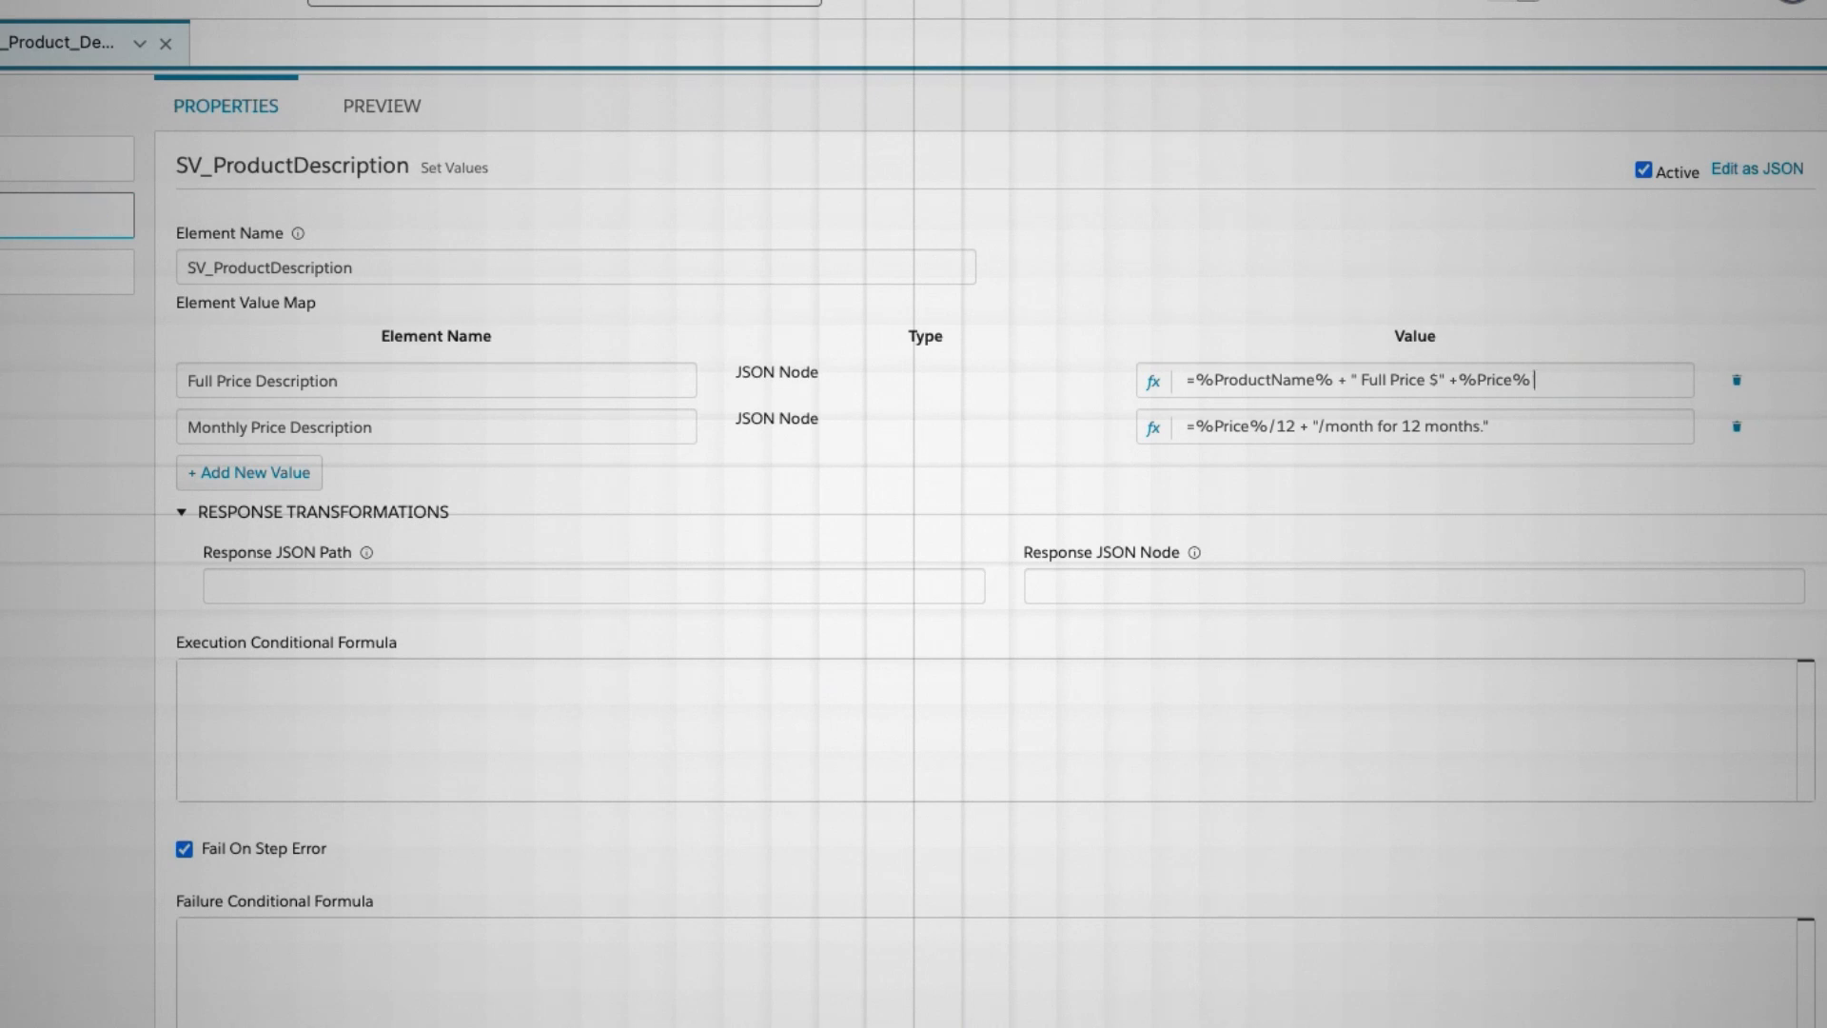
pyautogui.click(216, 274)
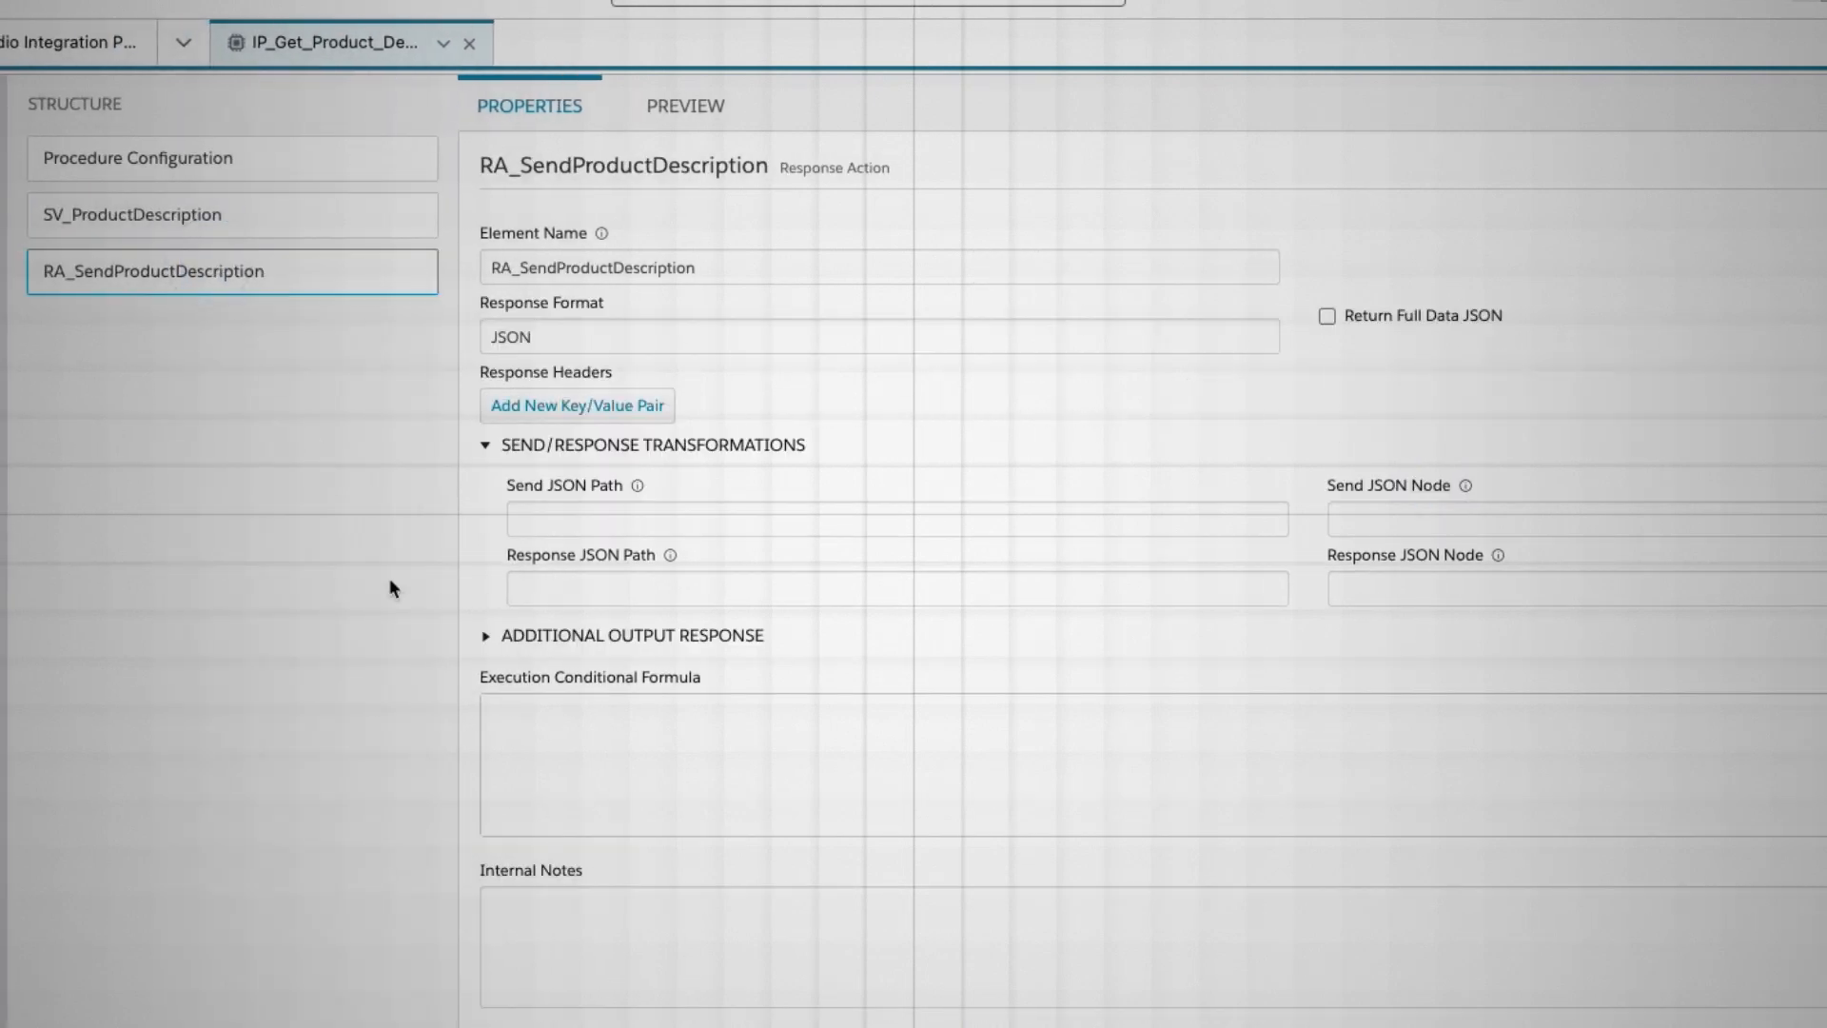
pyautogui.click(140, 226)
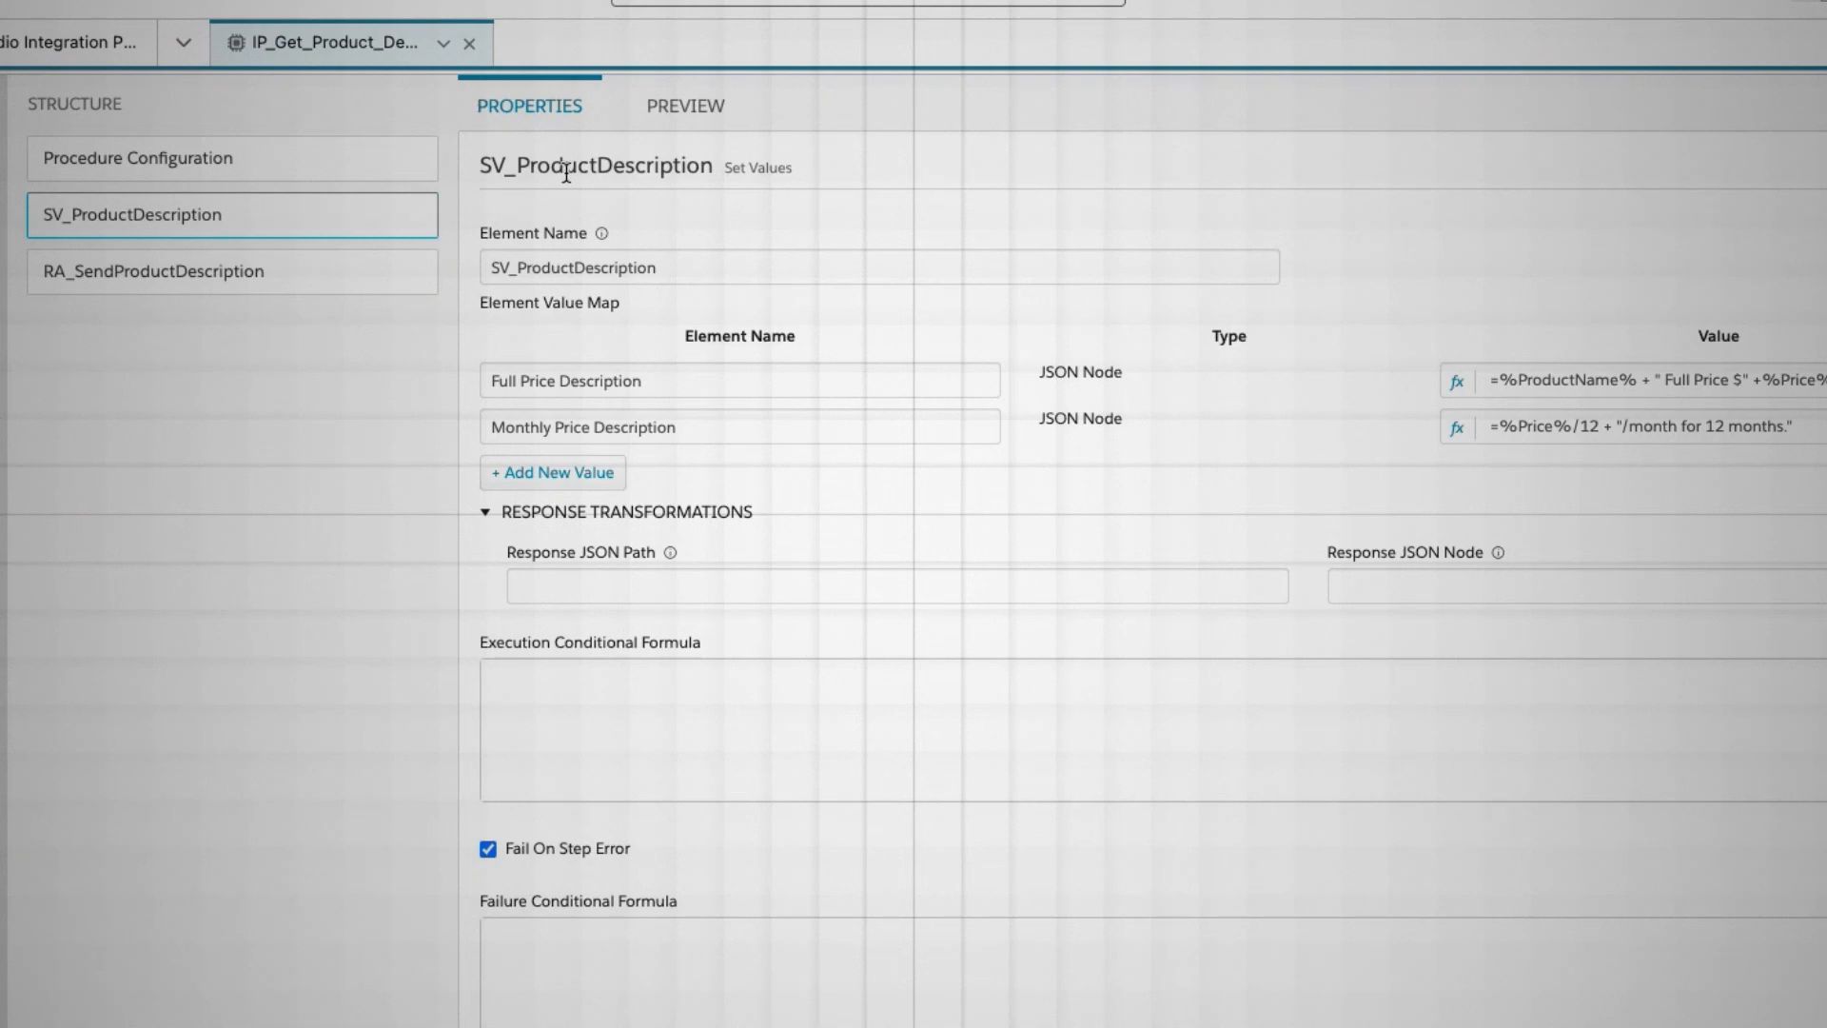
pyautogui.click(222, 277)
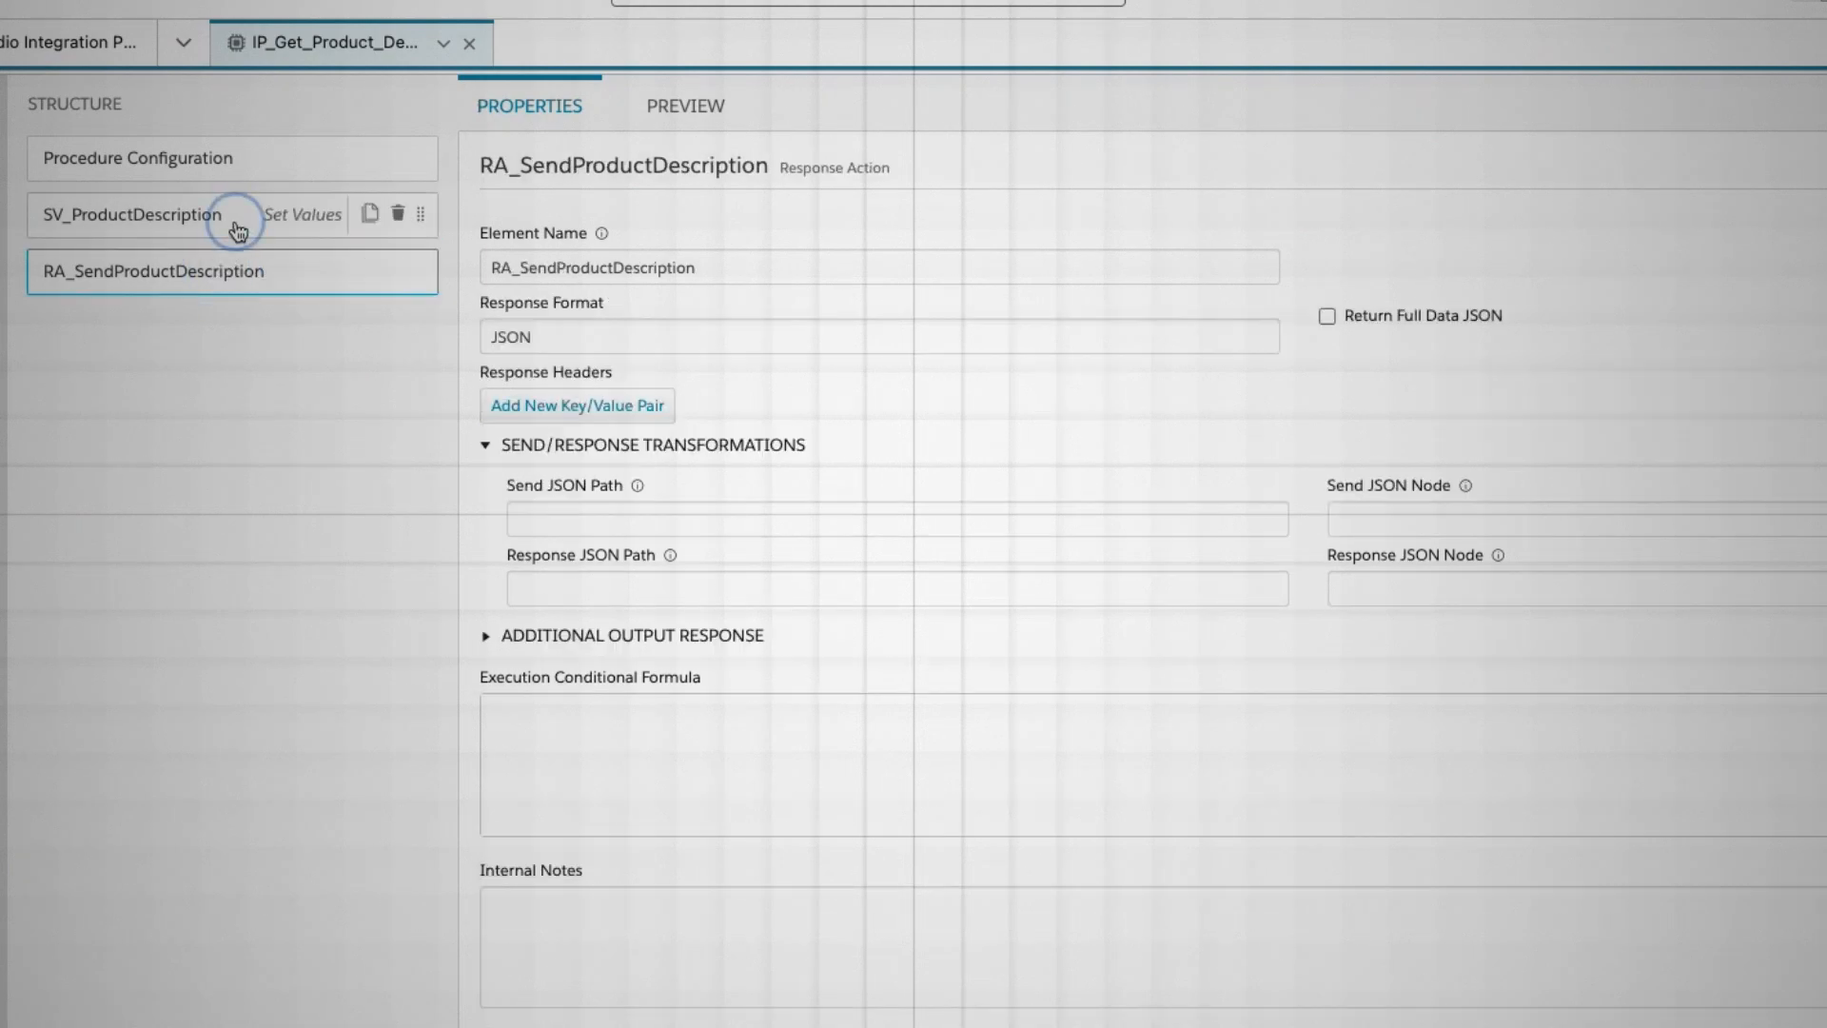
pyautogui.click(238, 221)
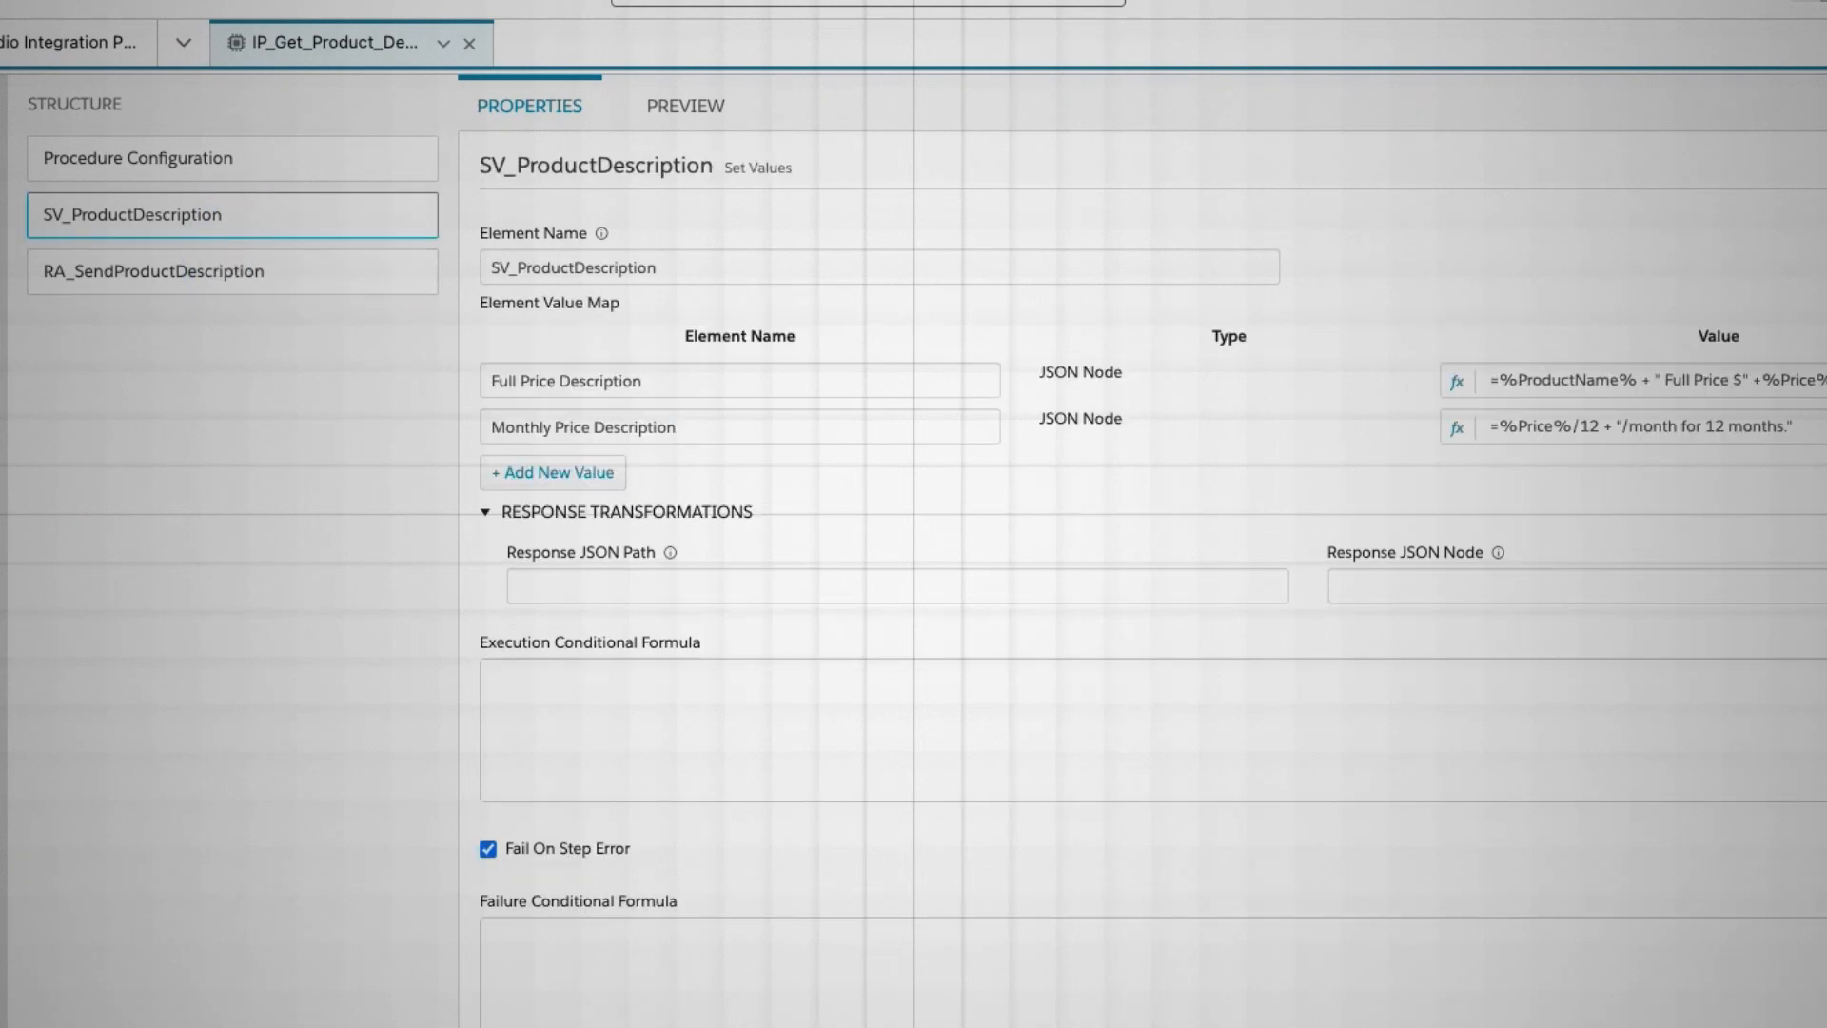
# Add a Products array containing "Iphone 15" and "Iphone 16" to the elementValueMap in the JSON of SV_ProductDescription
pyautogui.click(1745, 169)
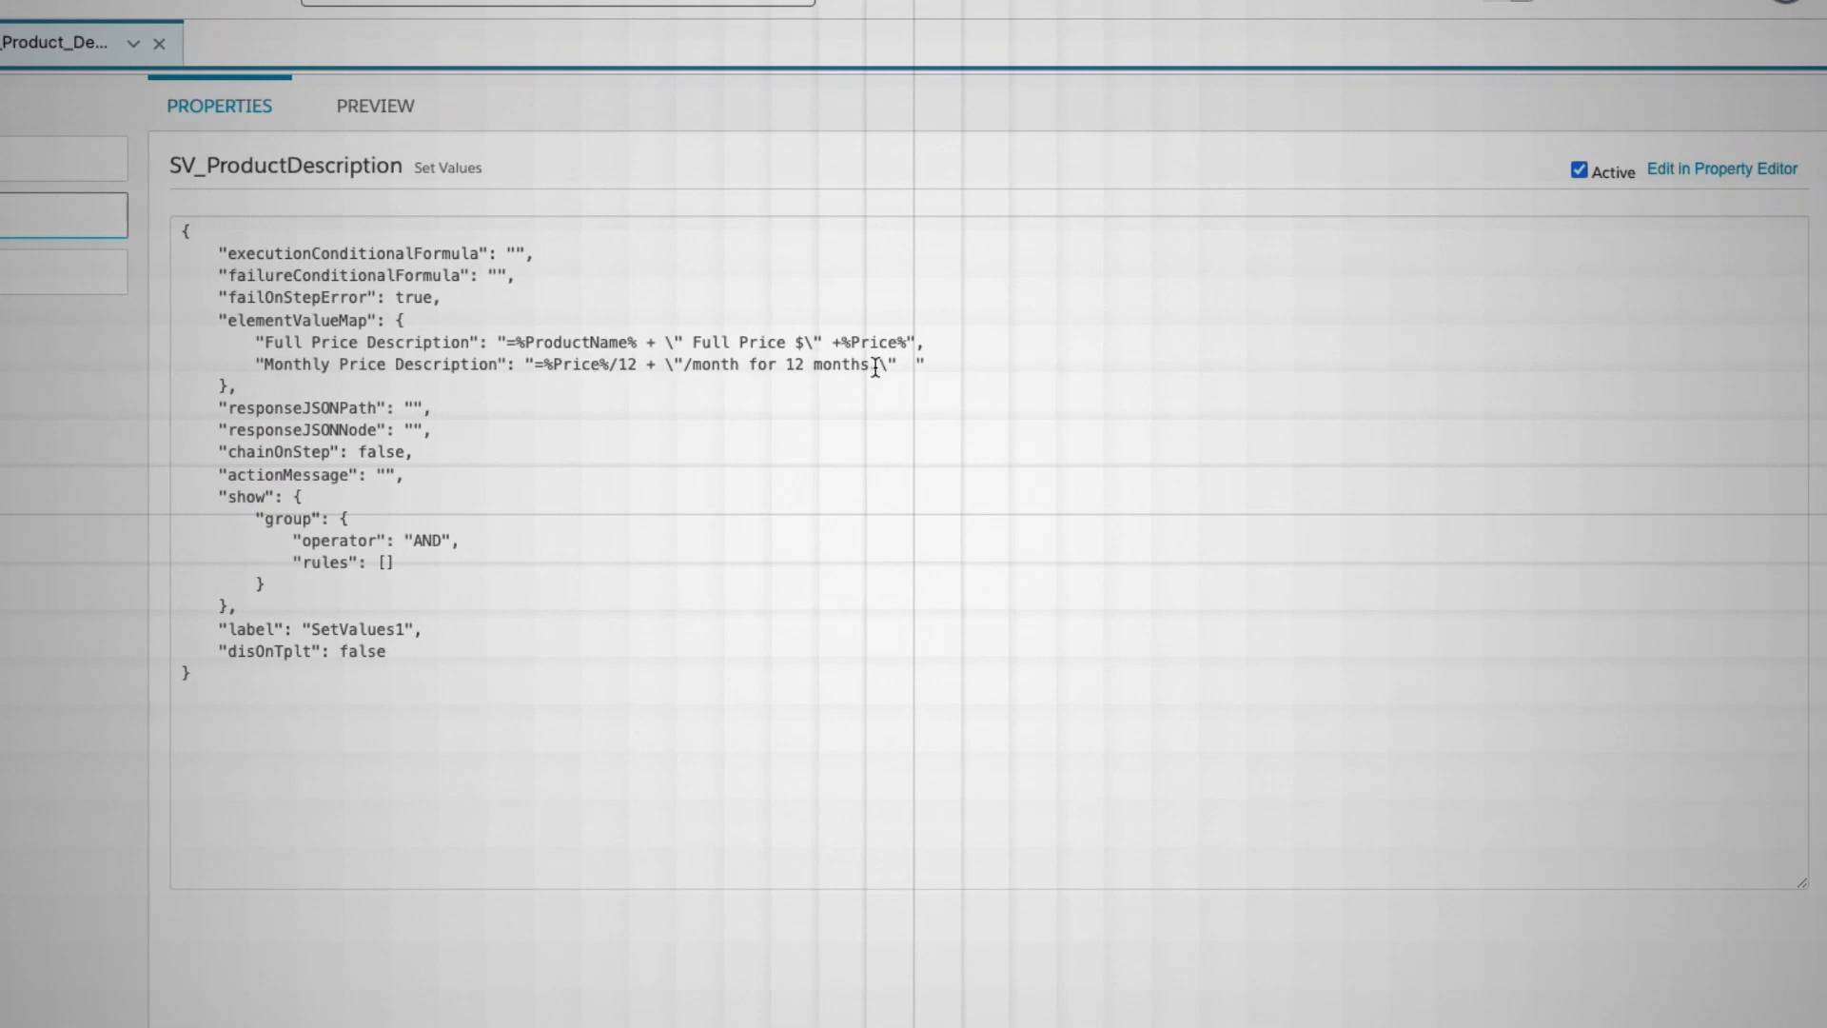
pyautogui.write(',')
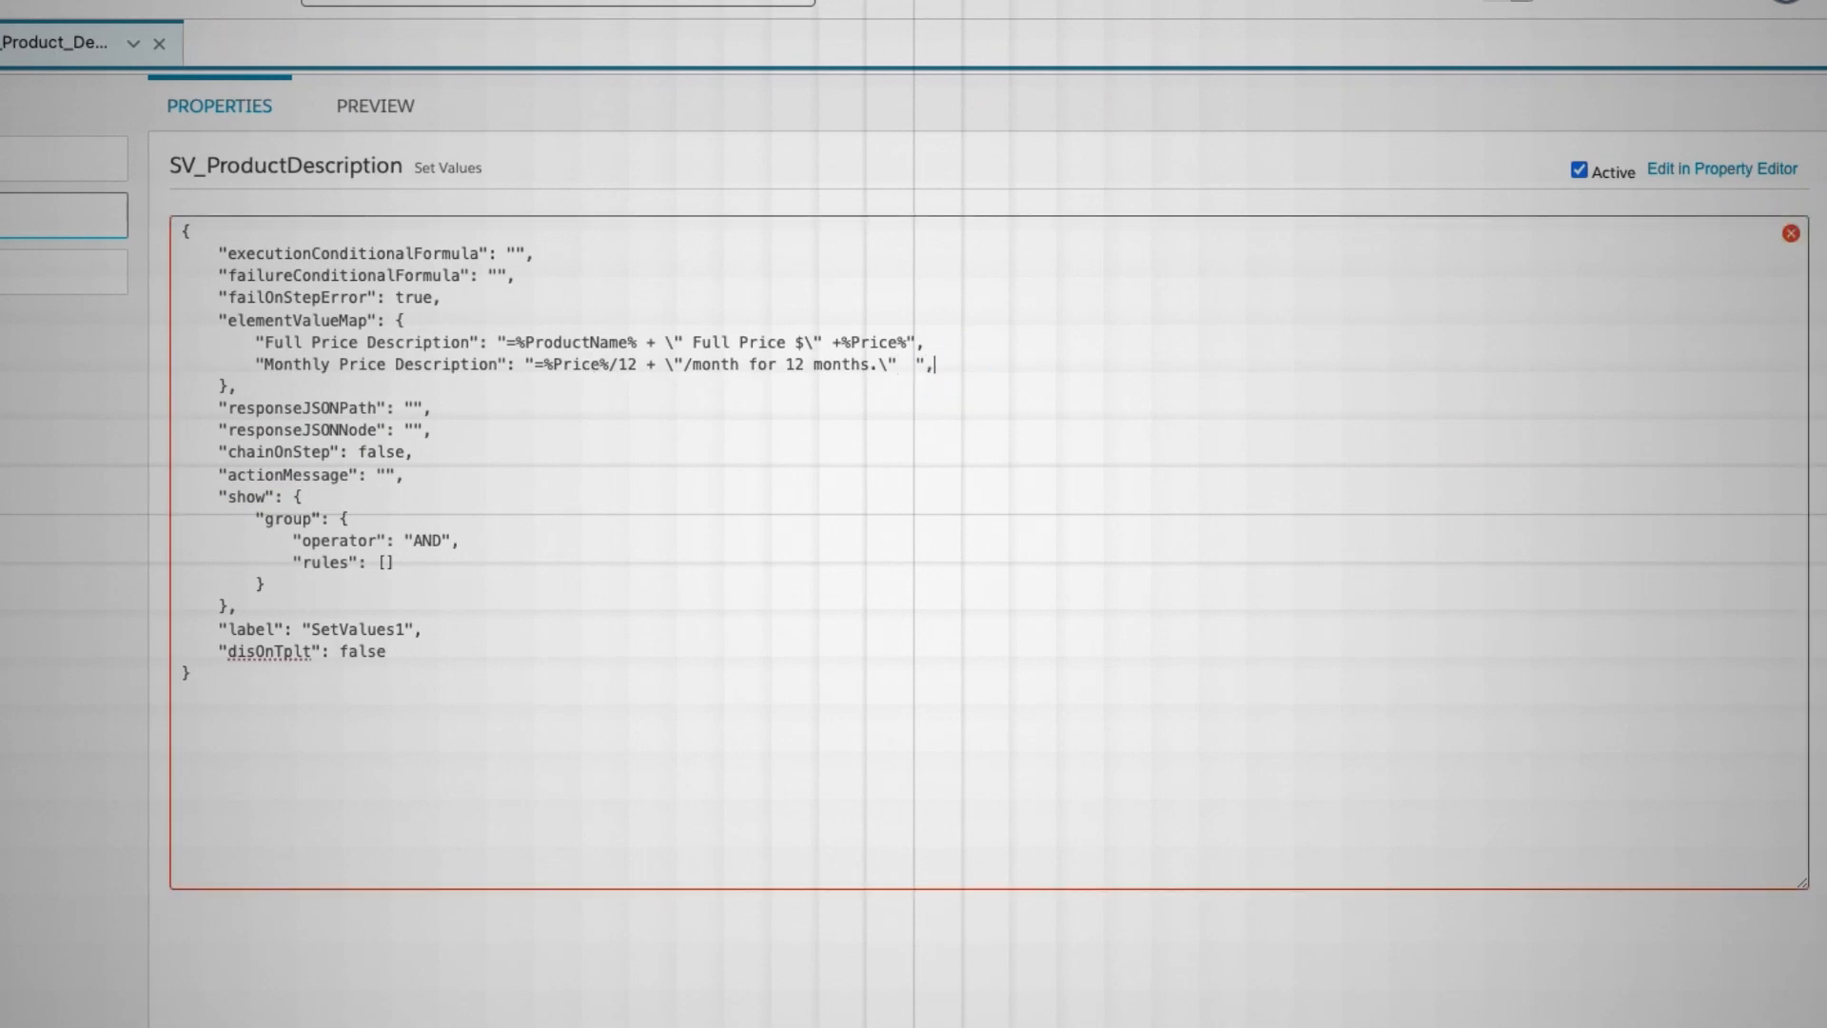
pyautogui.press('Return')
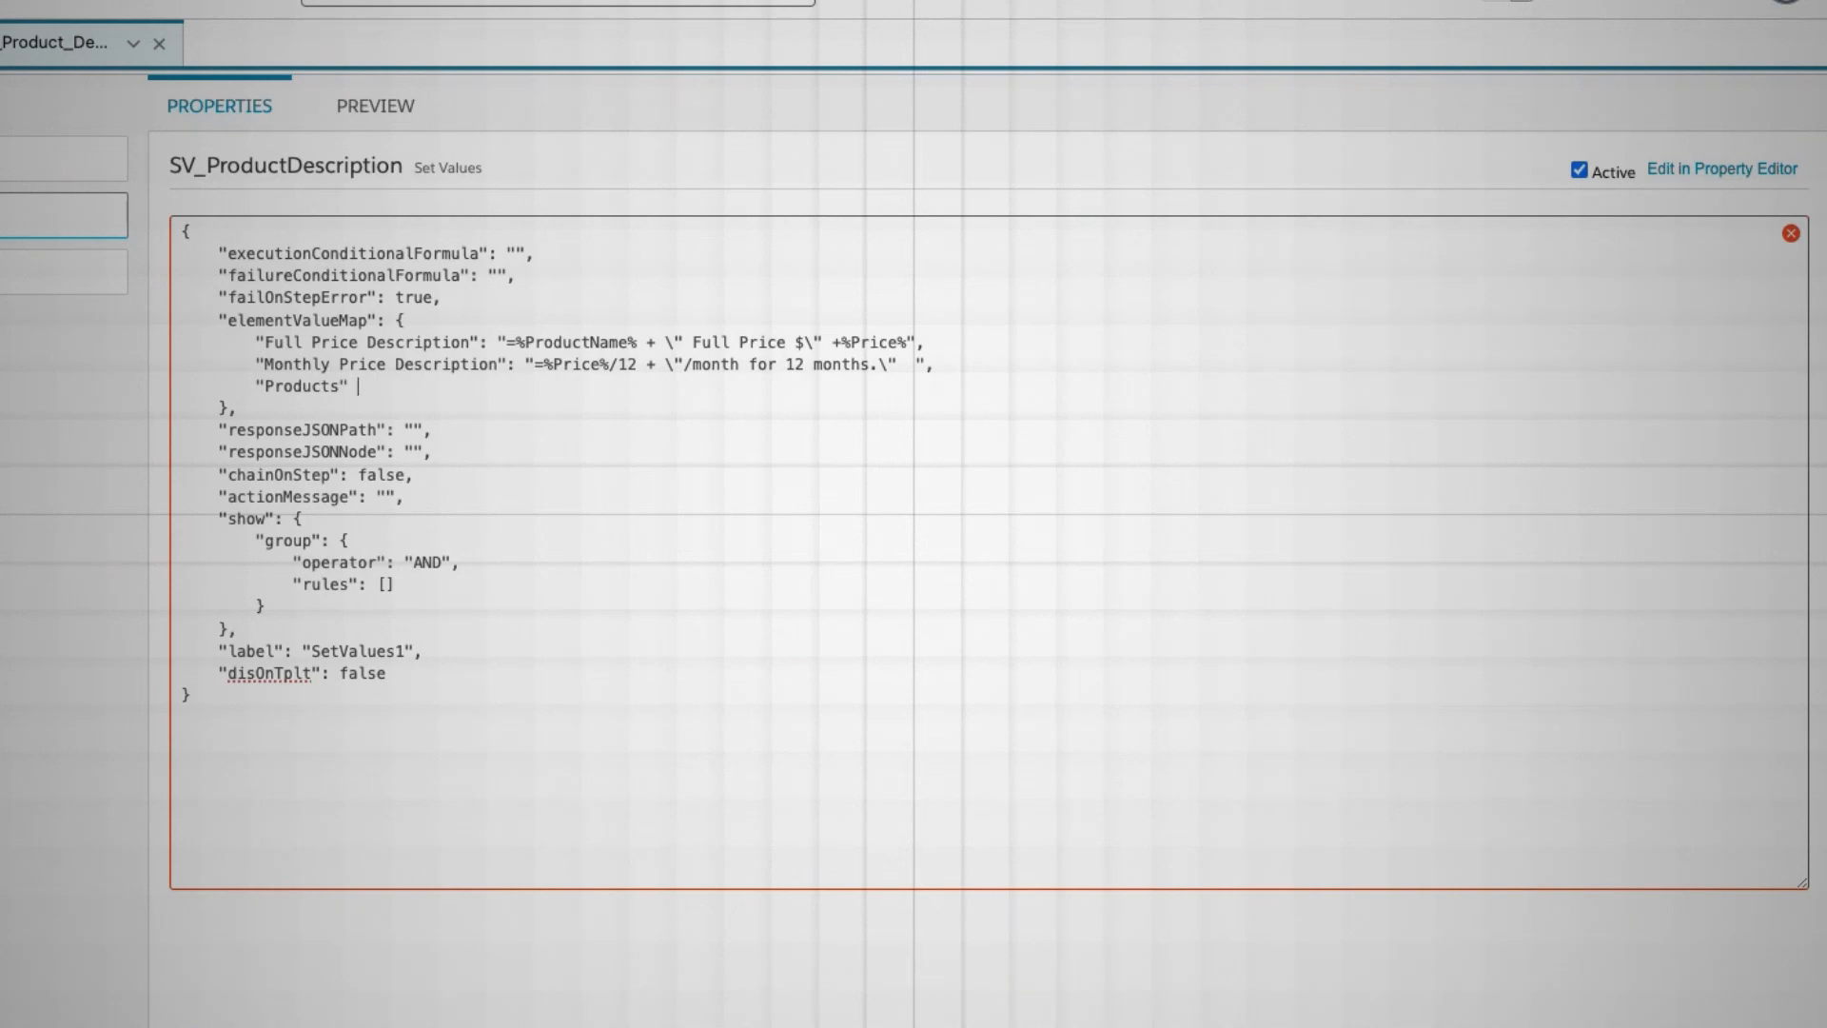
pyautogui.press('Left')
pyautogui.write('"Iphone 15","Iphone 16"')
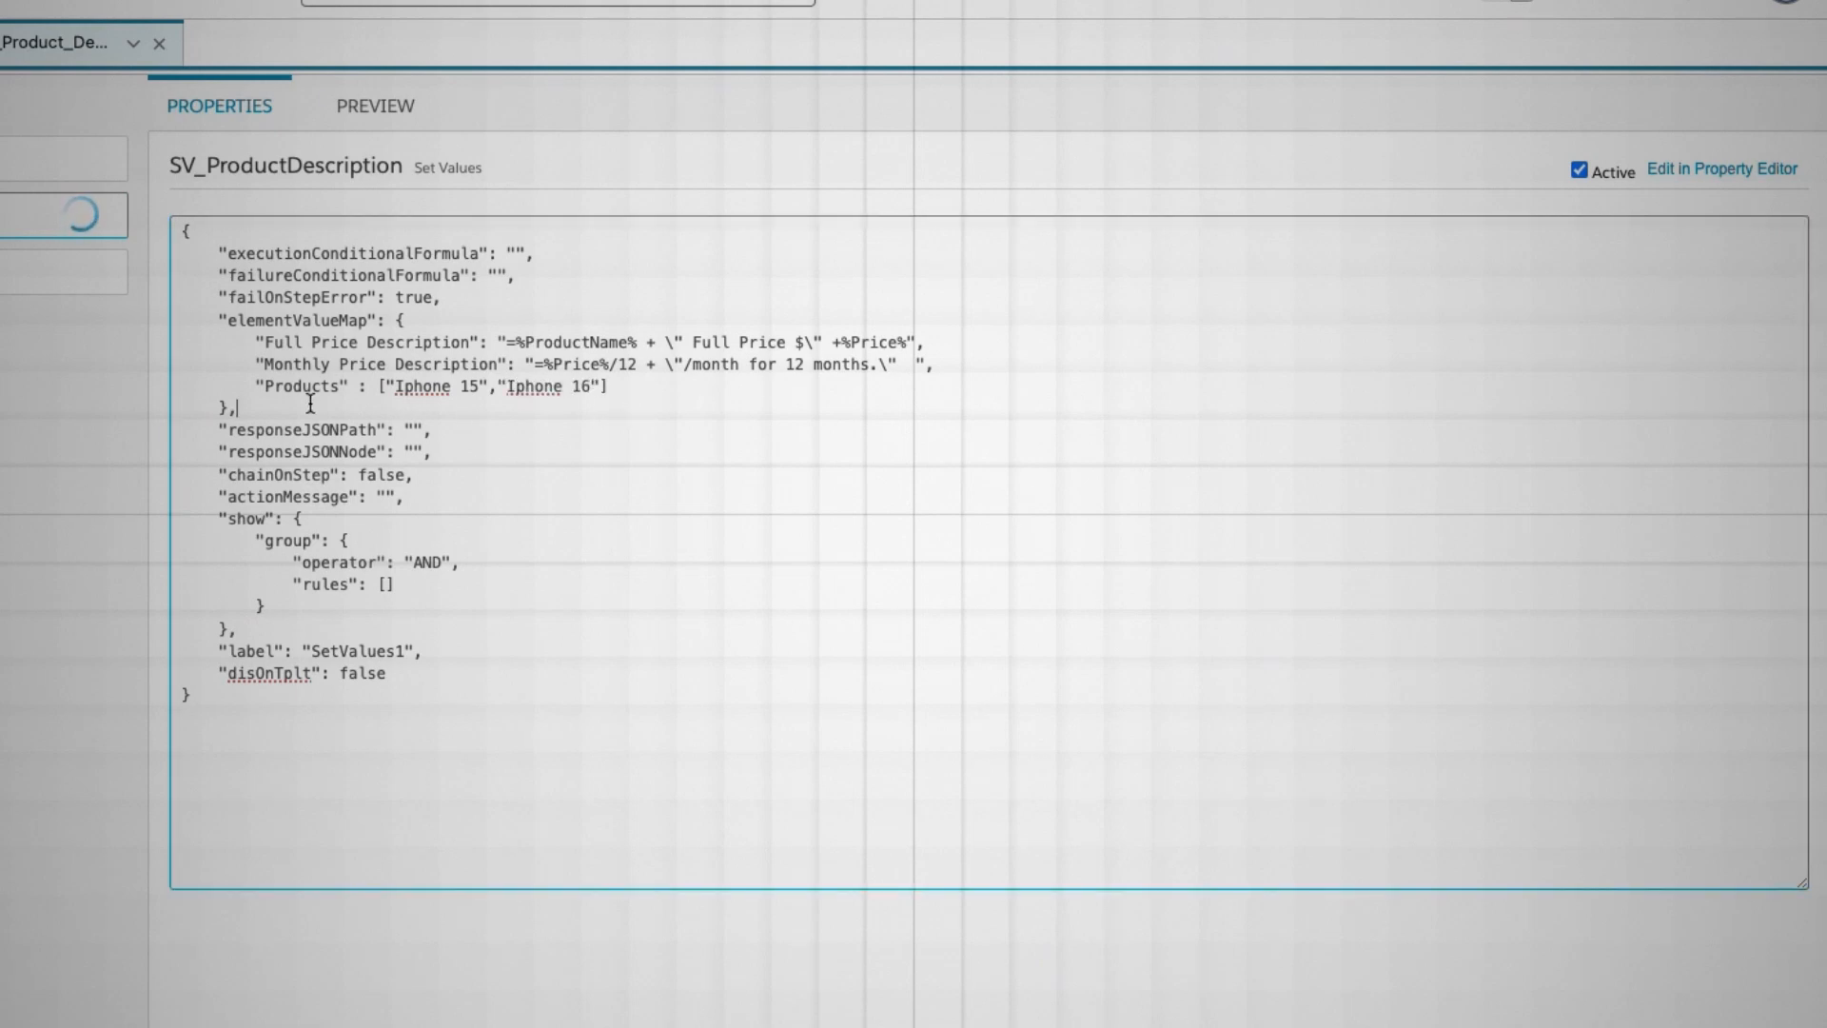
# Add an additional output named Products to RA_SendProductDescription with the formula =%SV_ProductDescription:Products%
pyautogui.click(57, 272)
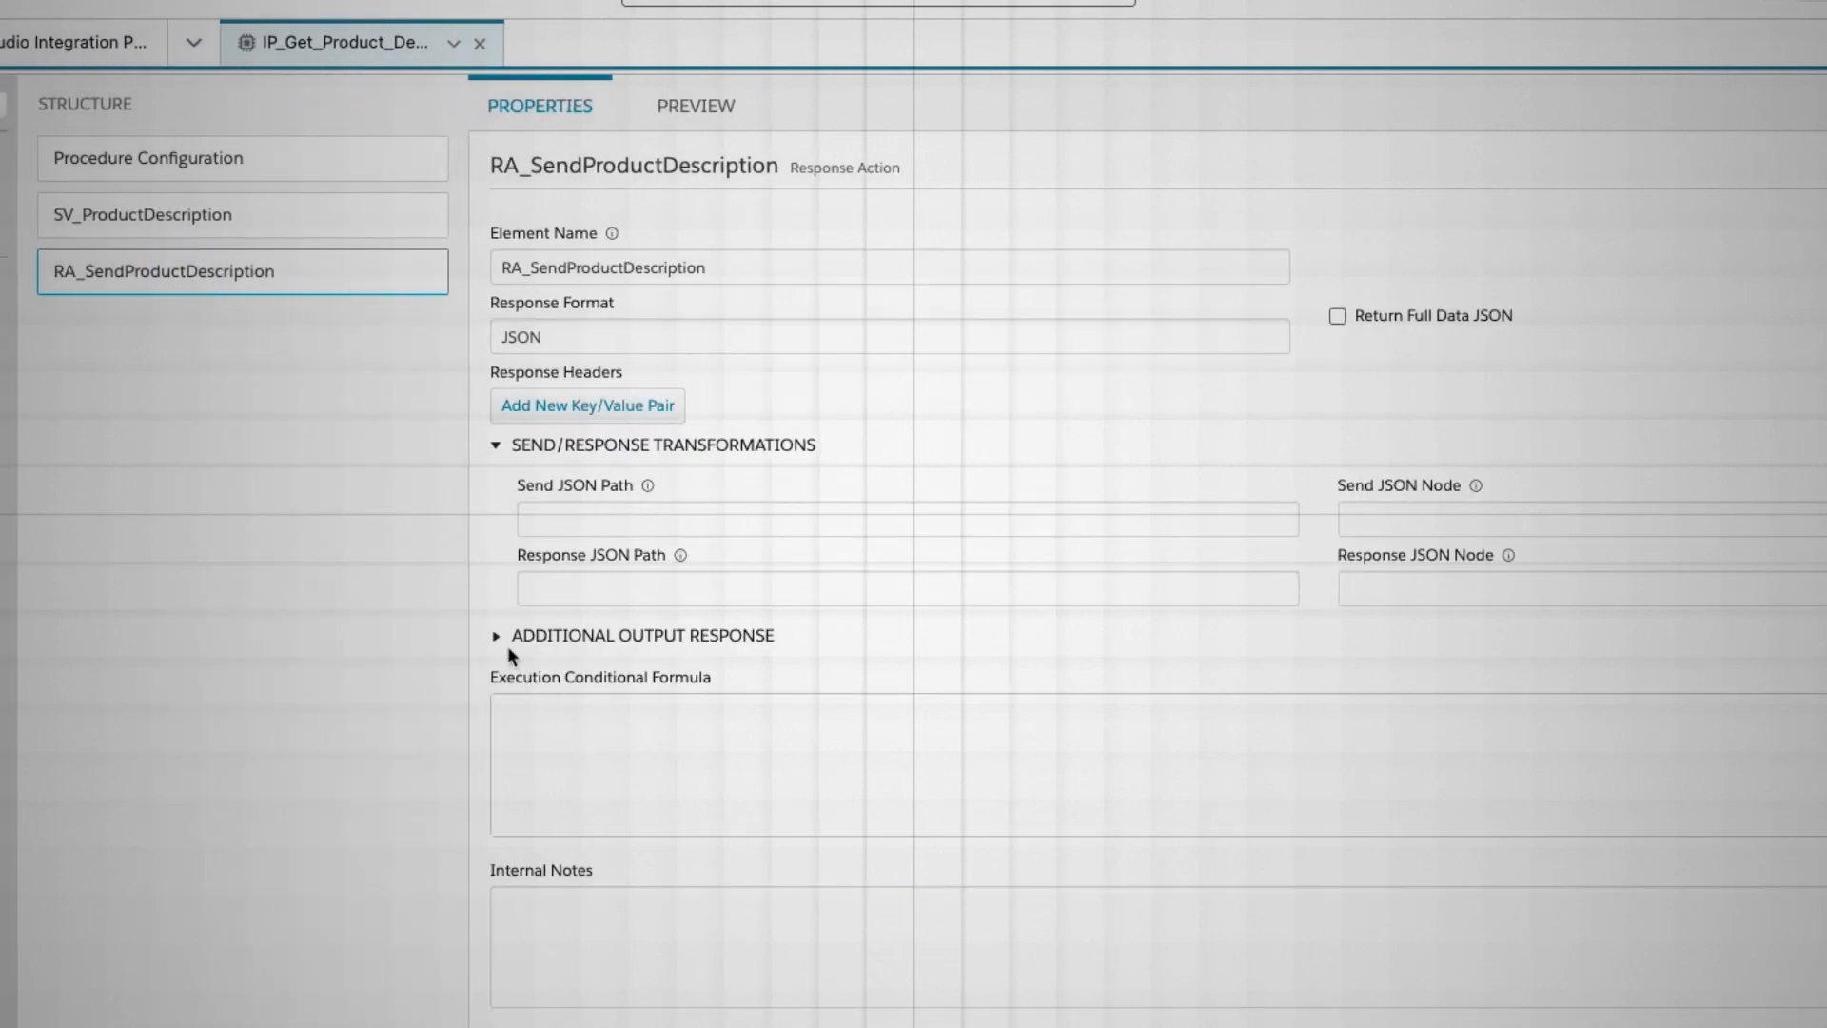
pyautogui.click(506, 645)
pyautogui.click(632, 863)
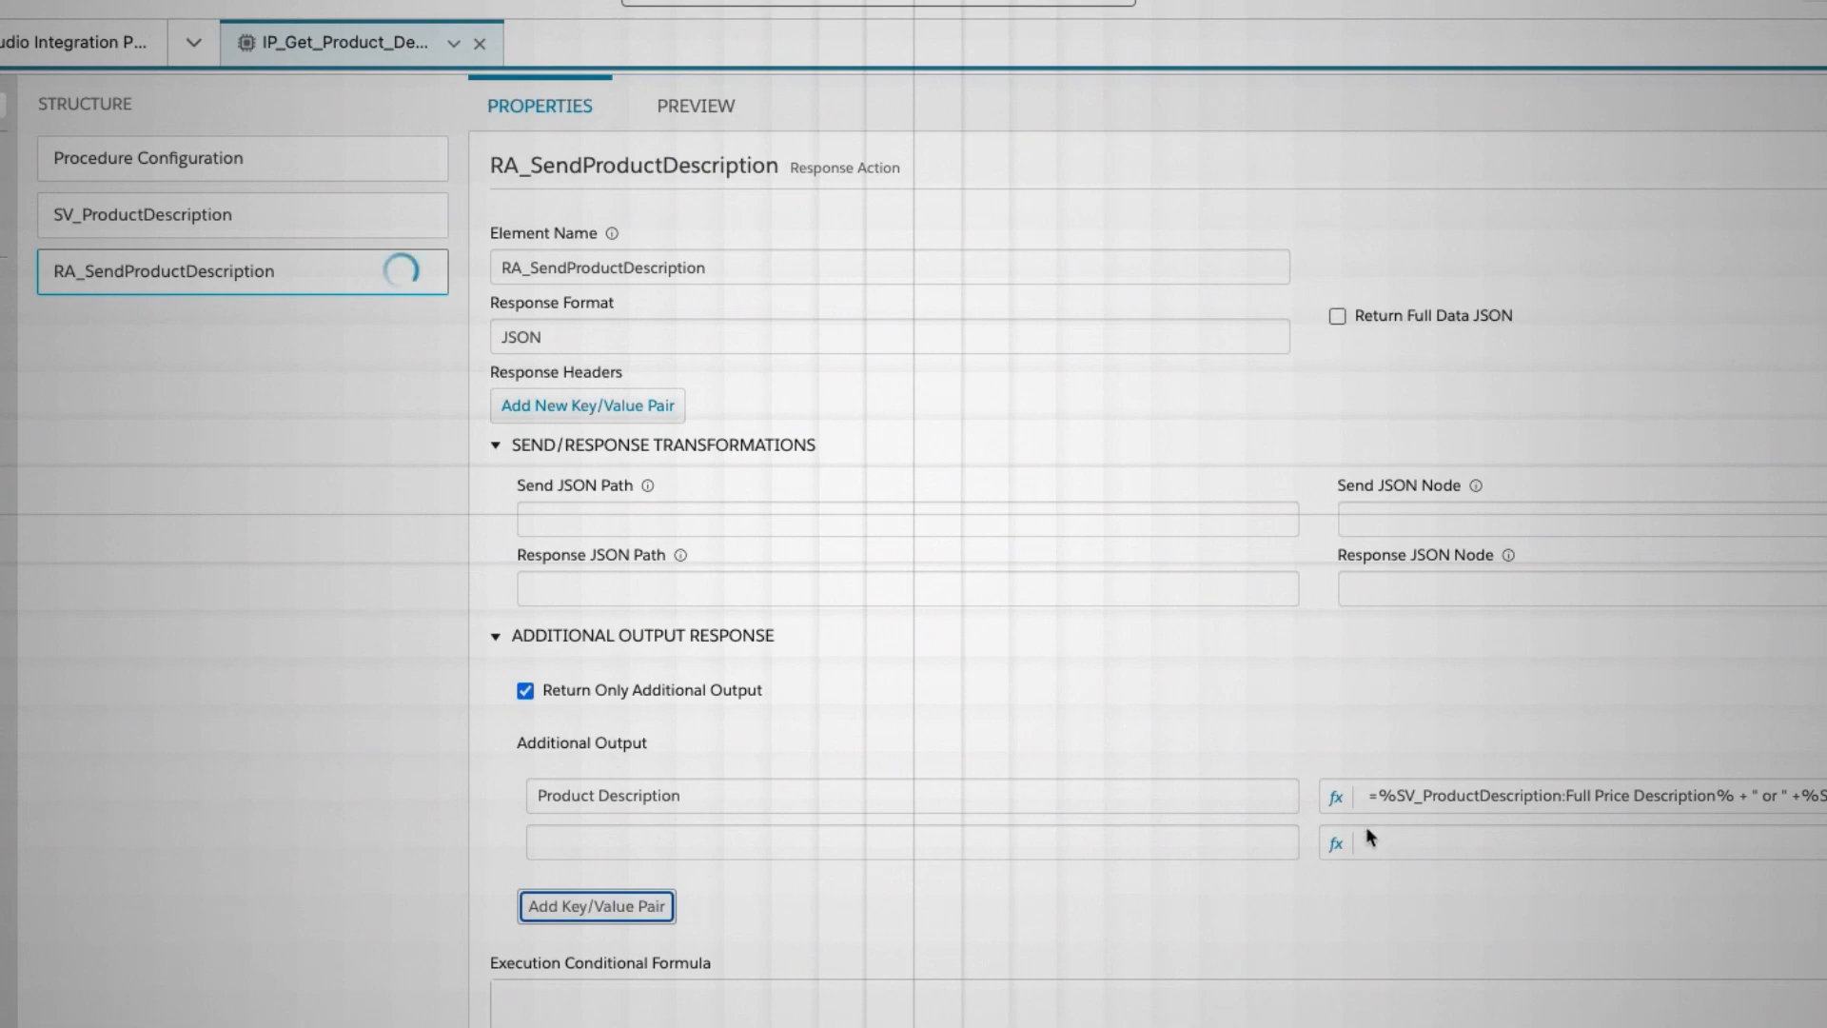
pyautogui.click(930, 839)
pyautogui.write('Products')
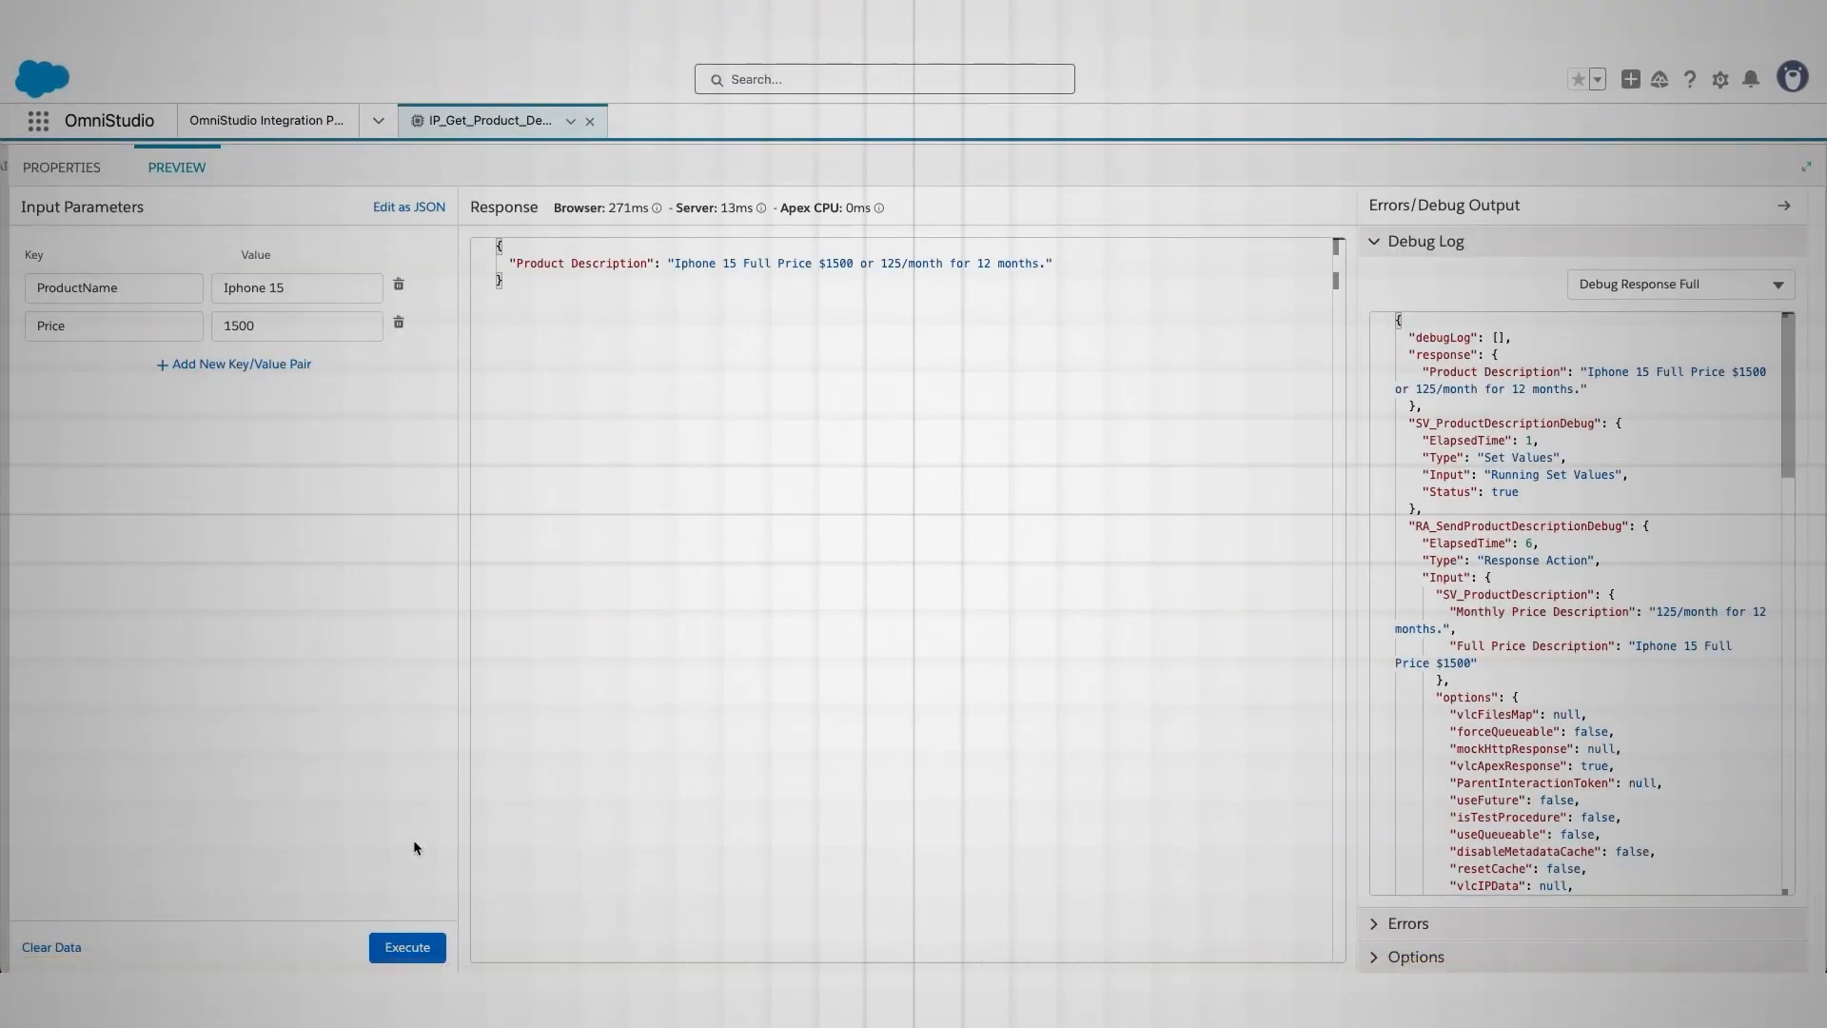
# Execute the procedure in the preview and examine the Products array in the response
pyautogui.click(407, 947)
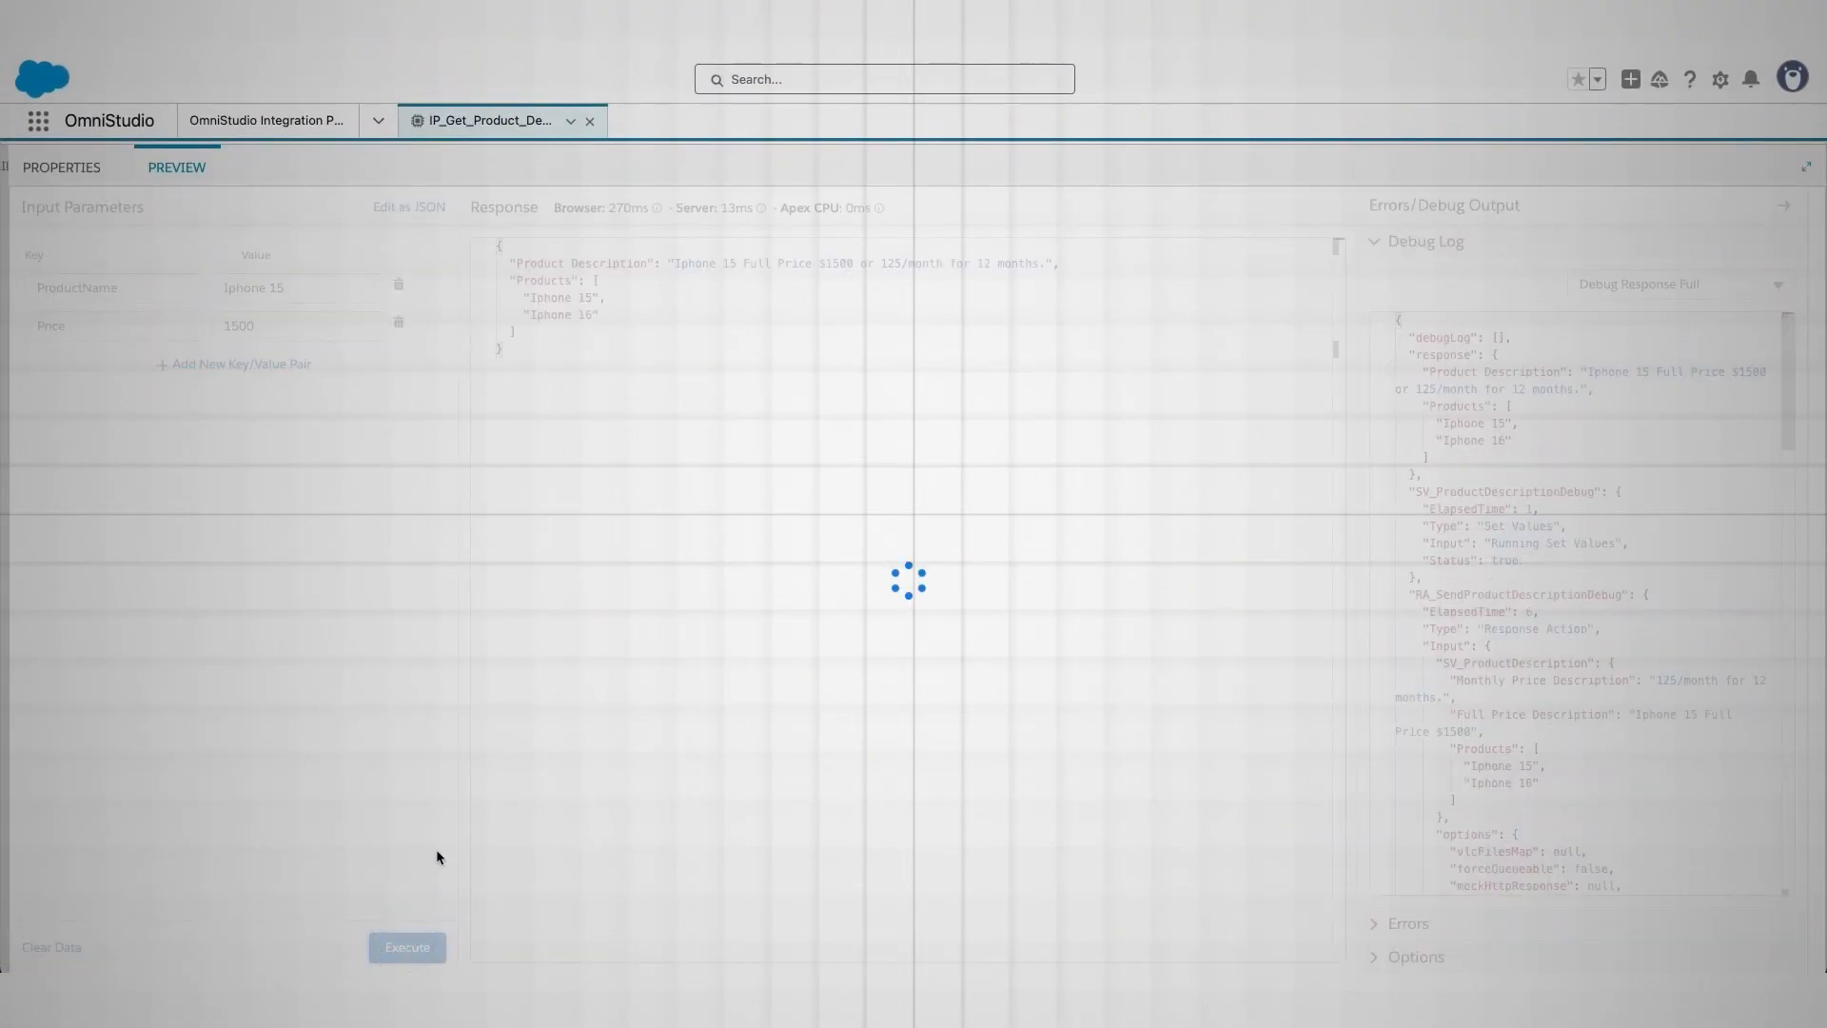
pyautogui.click(597, 280)
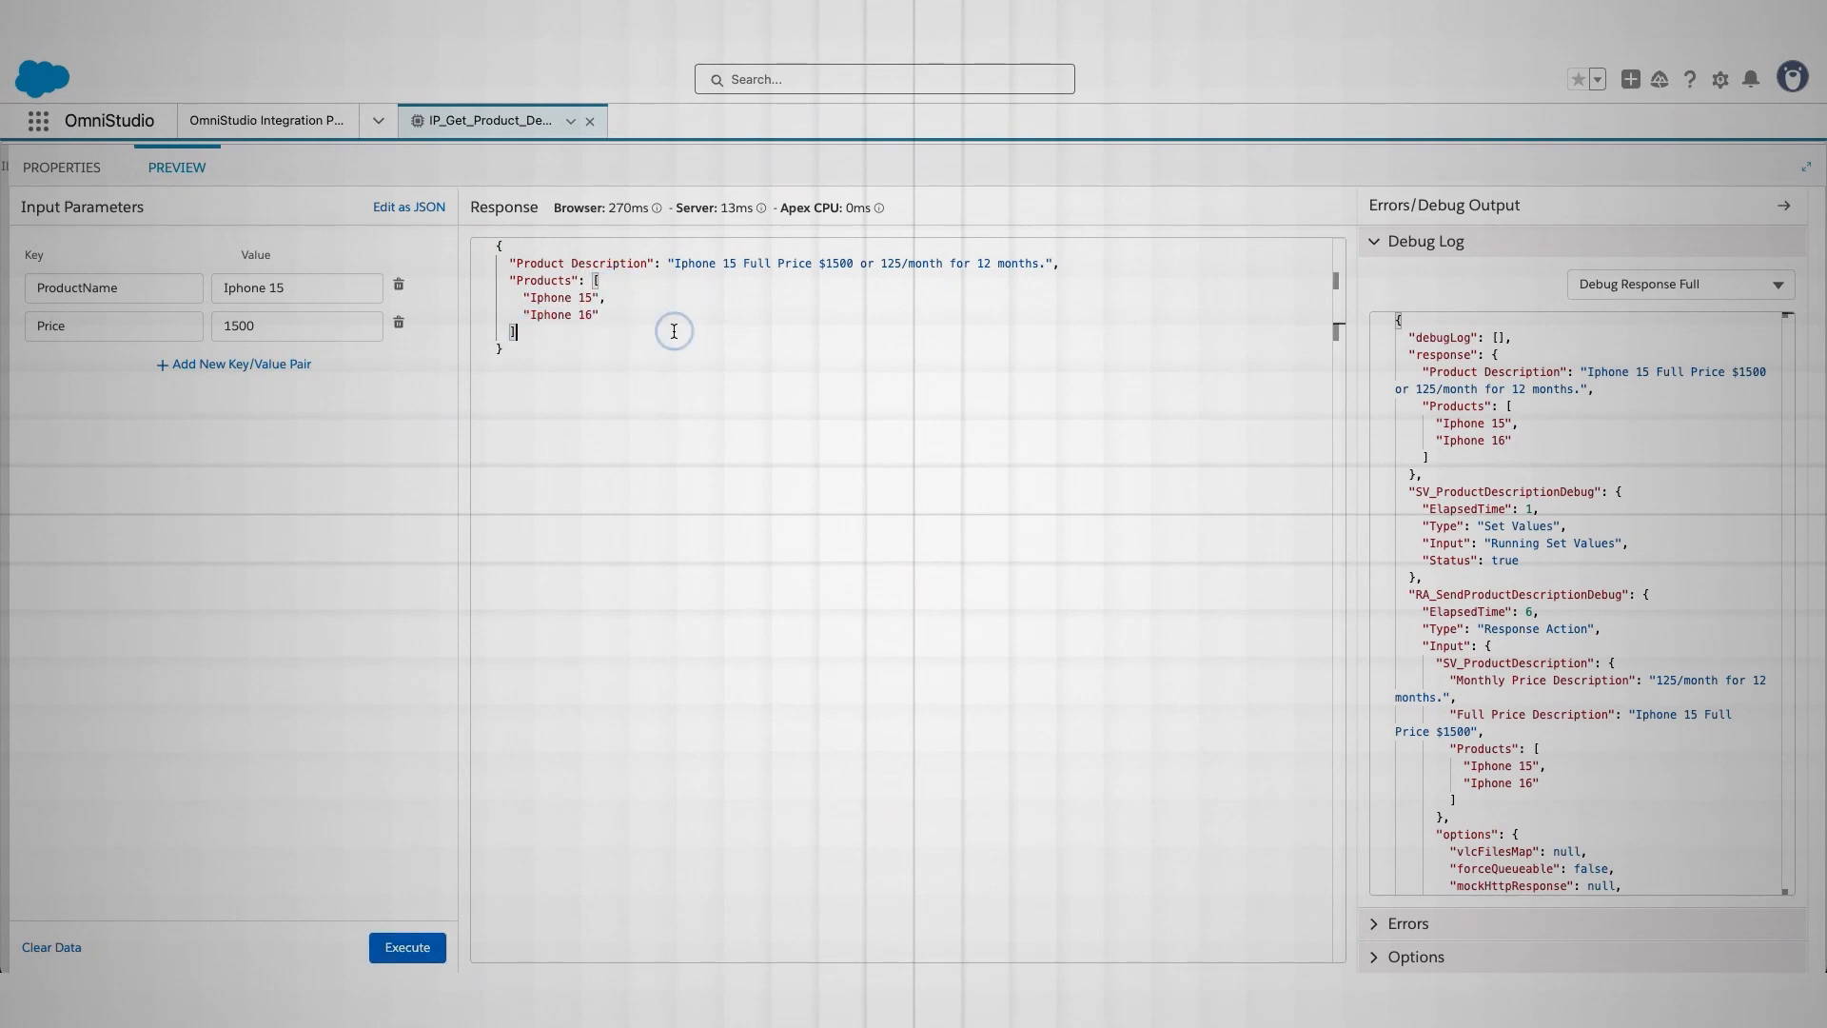
pyautogui.moveTo(511, 298); pyautogui.dragTo(684, 313)
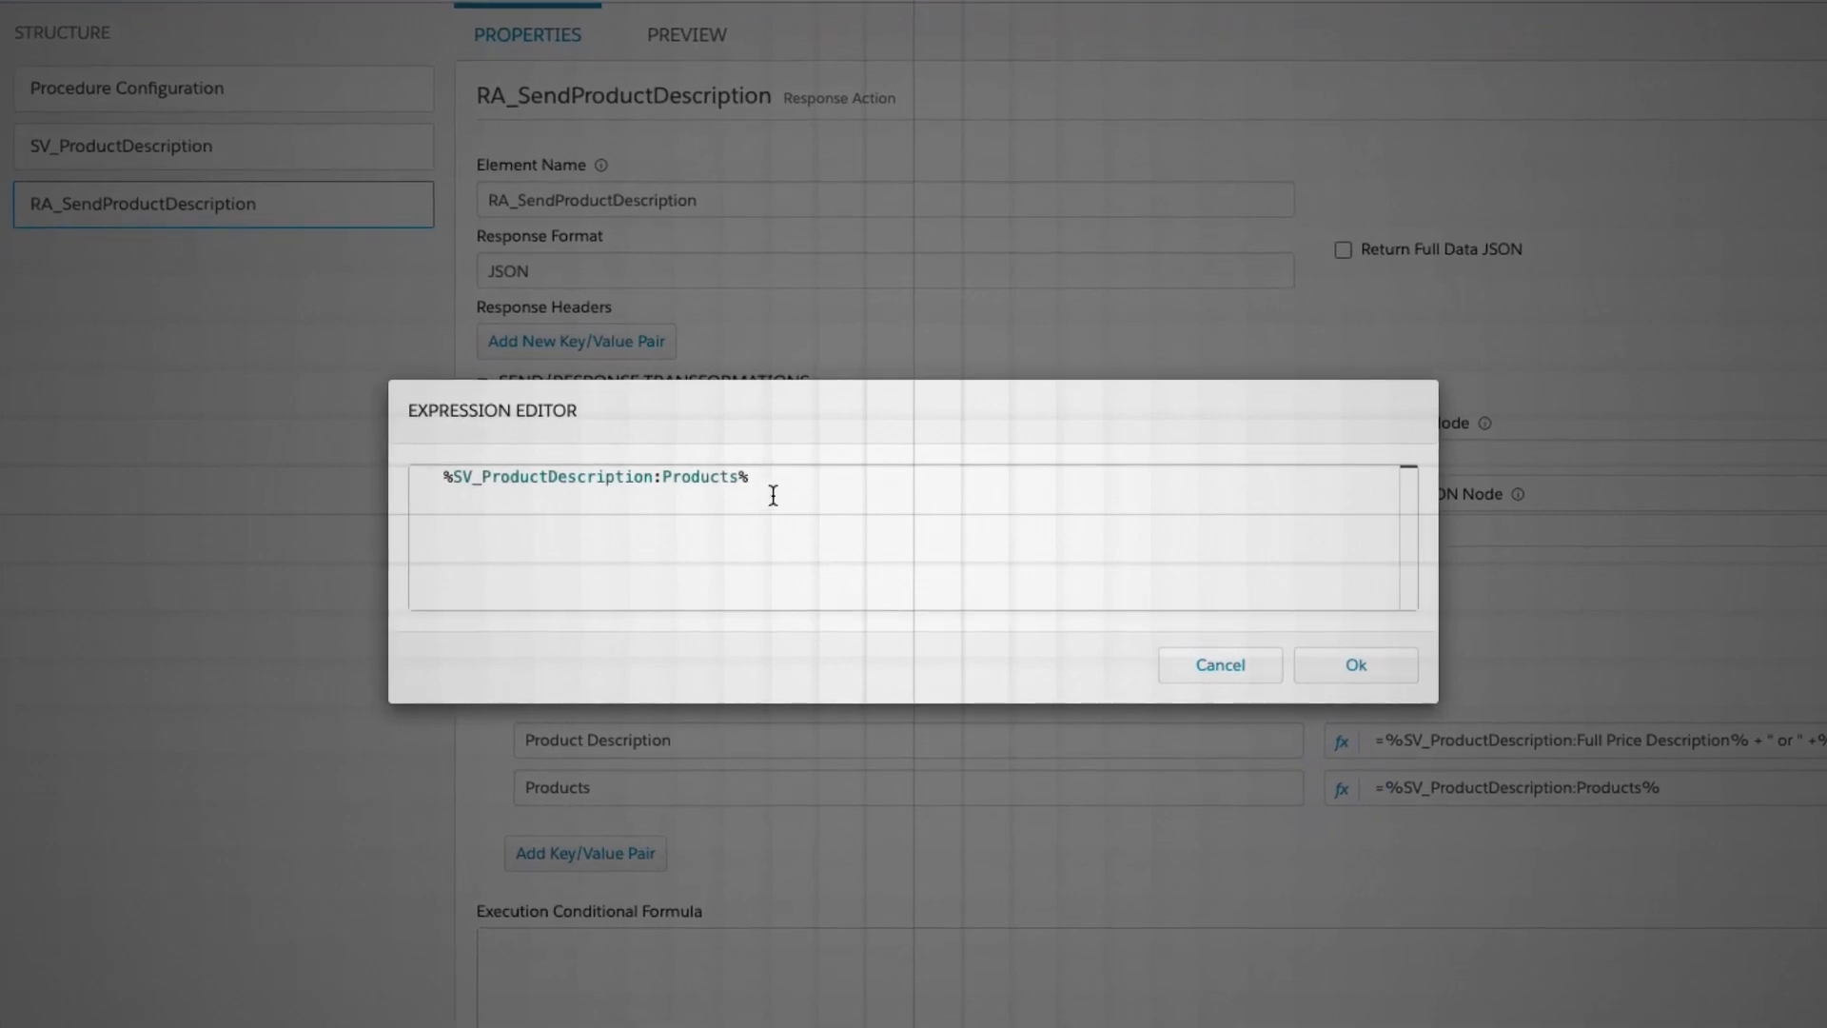
# Change the Products output formula of RA_SendProductDescription to %SV_ProductDescription:Products|1% so only the first array item is returned, and confirm it
pyautogui.doubleClick(738, 481)
pyautogui.write('|11')
pyautogui.press('BackSpace')
pyautogui.click(829, 481)
pyautogui.moveTo(760, 481); pyautogui.dragTo(604, 480)
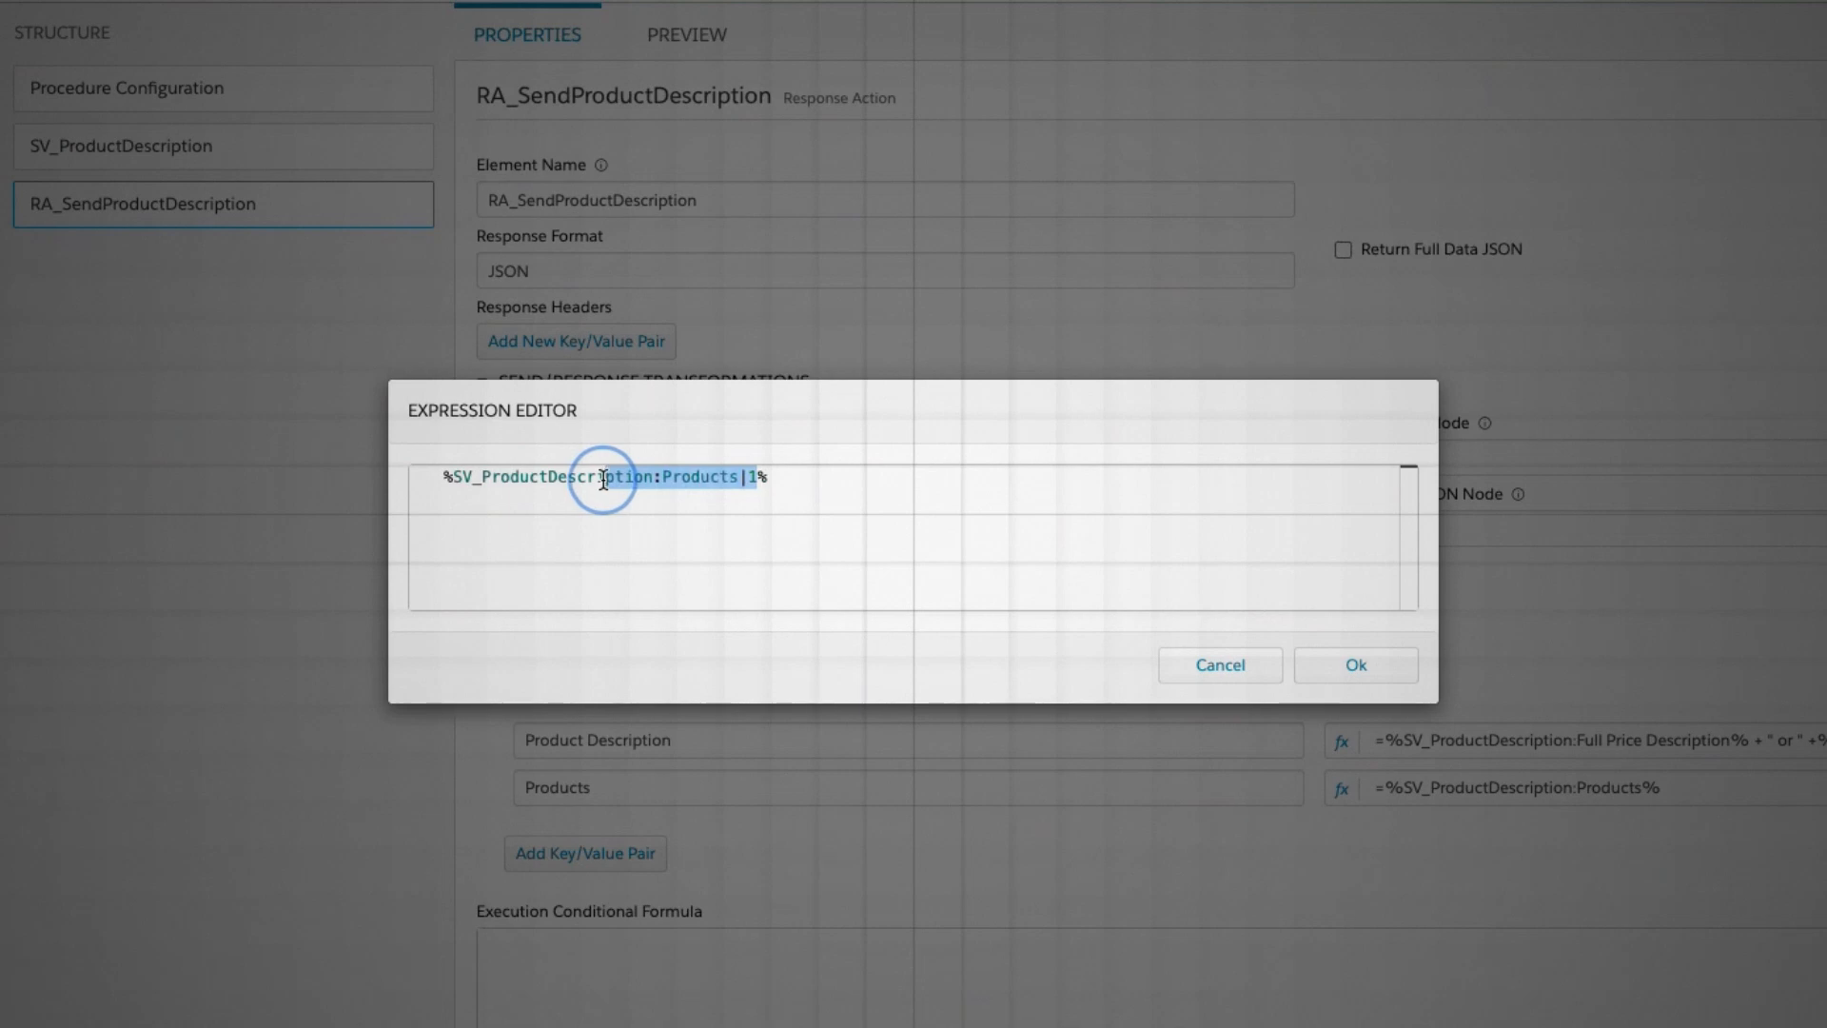
pyautogui.click(715, 506)
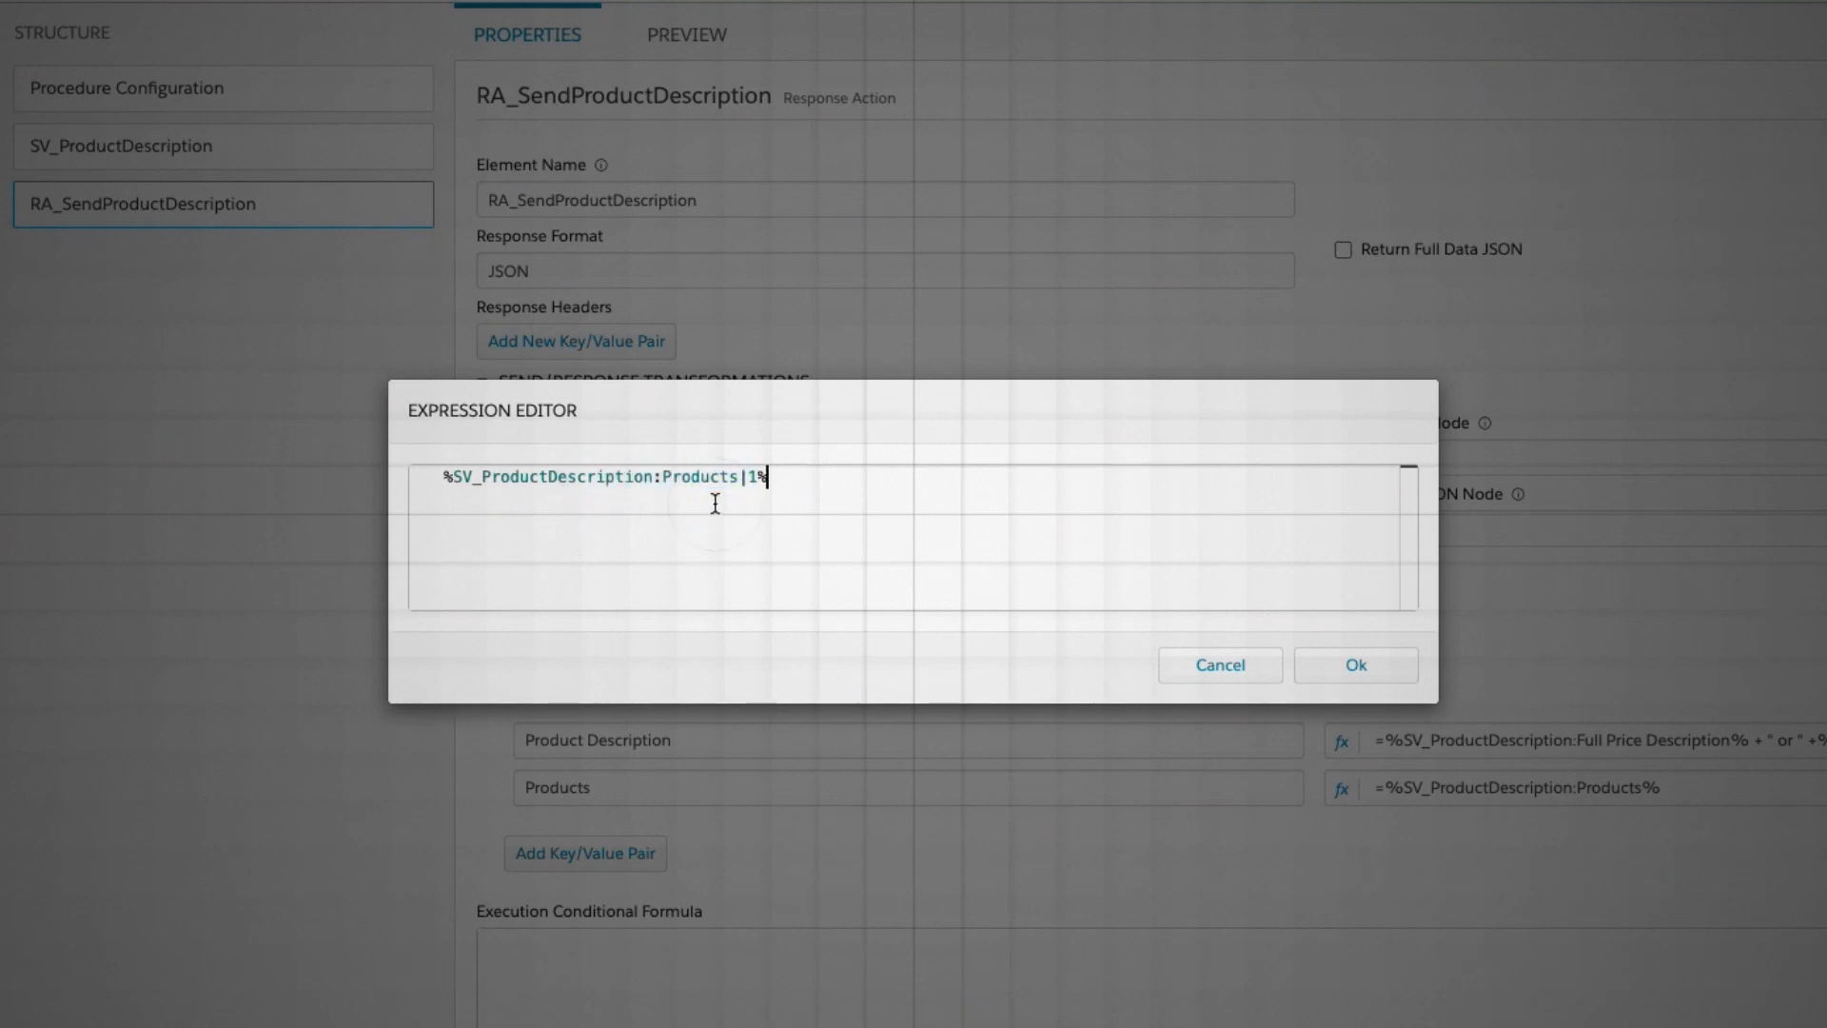
pyautogui.doubleClick(696, 483)
pyautogui.click(755, 478)
pyautogui.doubleClick(757, 478)
pyautogui.click(1357, 665)
# Run the preview again and check which single product the Products node of the response returns
pyautogui.click(755, 160)
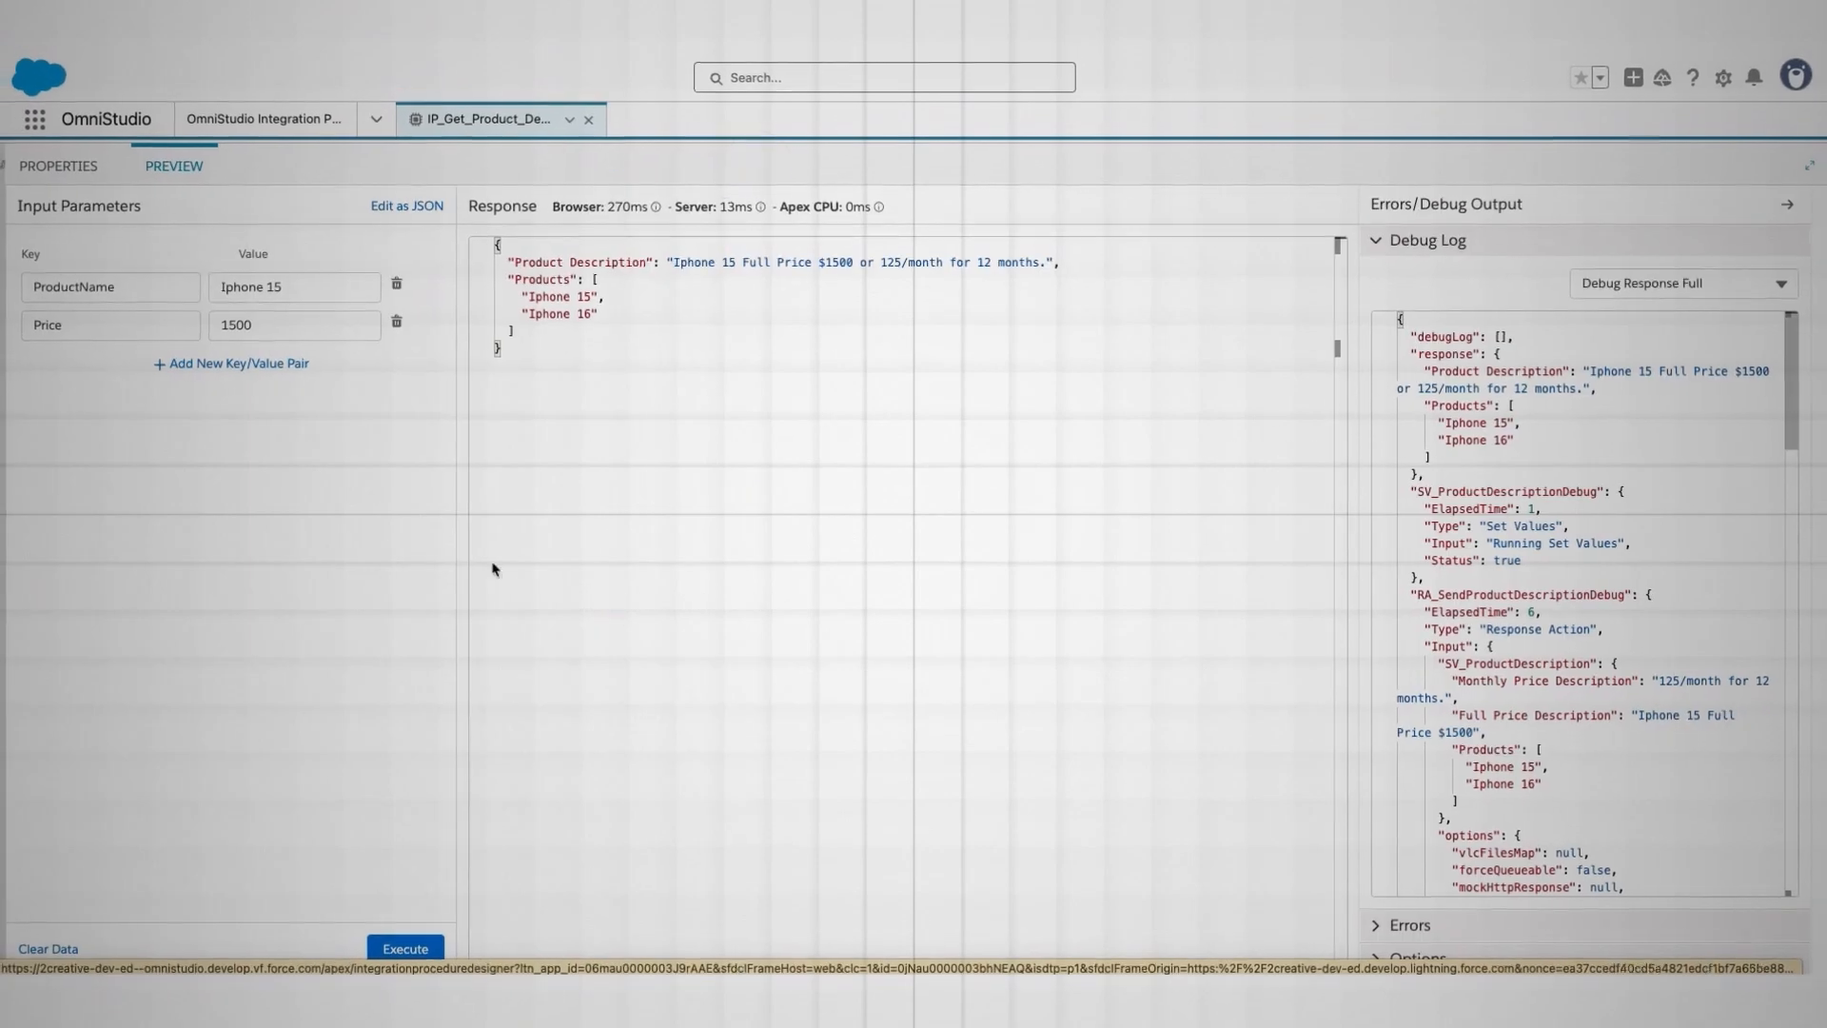
pyautogui.click(407, 946)
pyautogui.moveTo(587, 280); pyautogui.dragTo(742, 288)
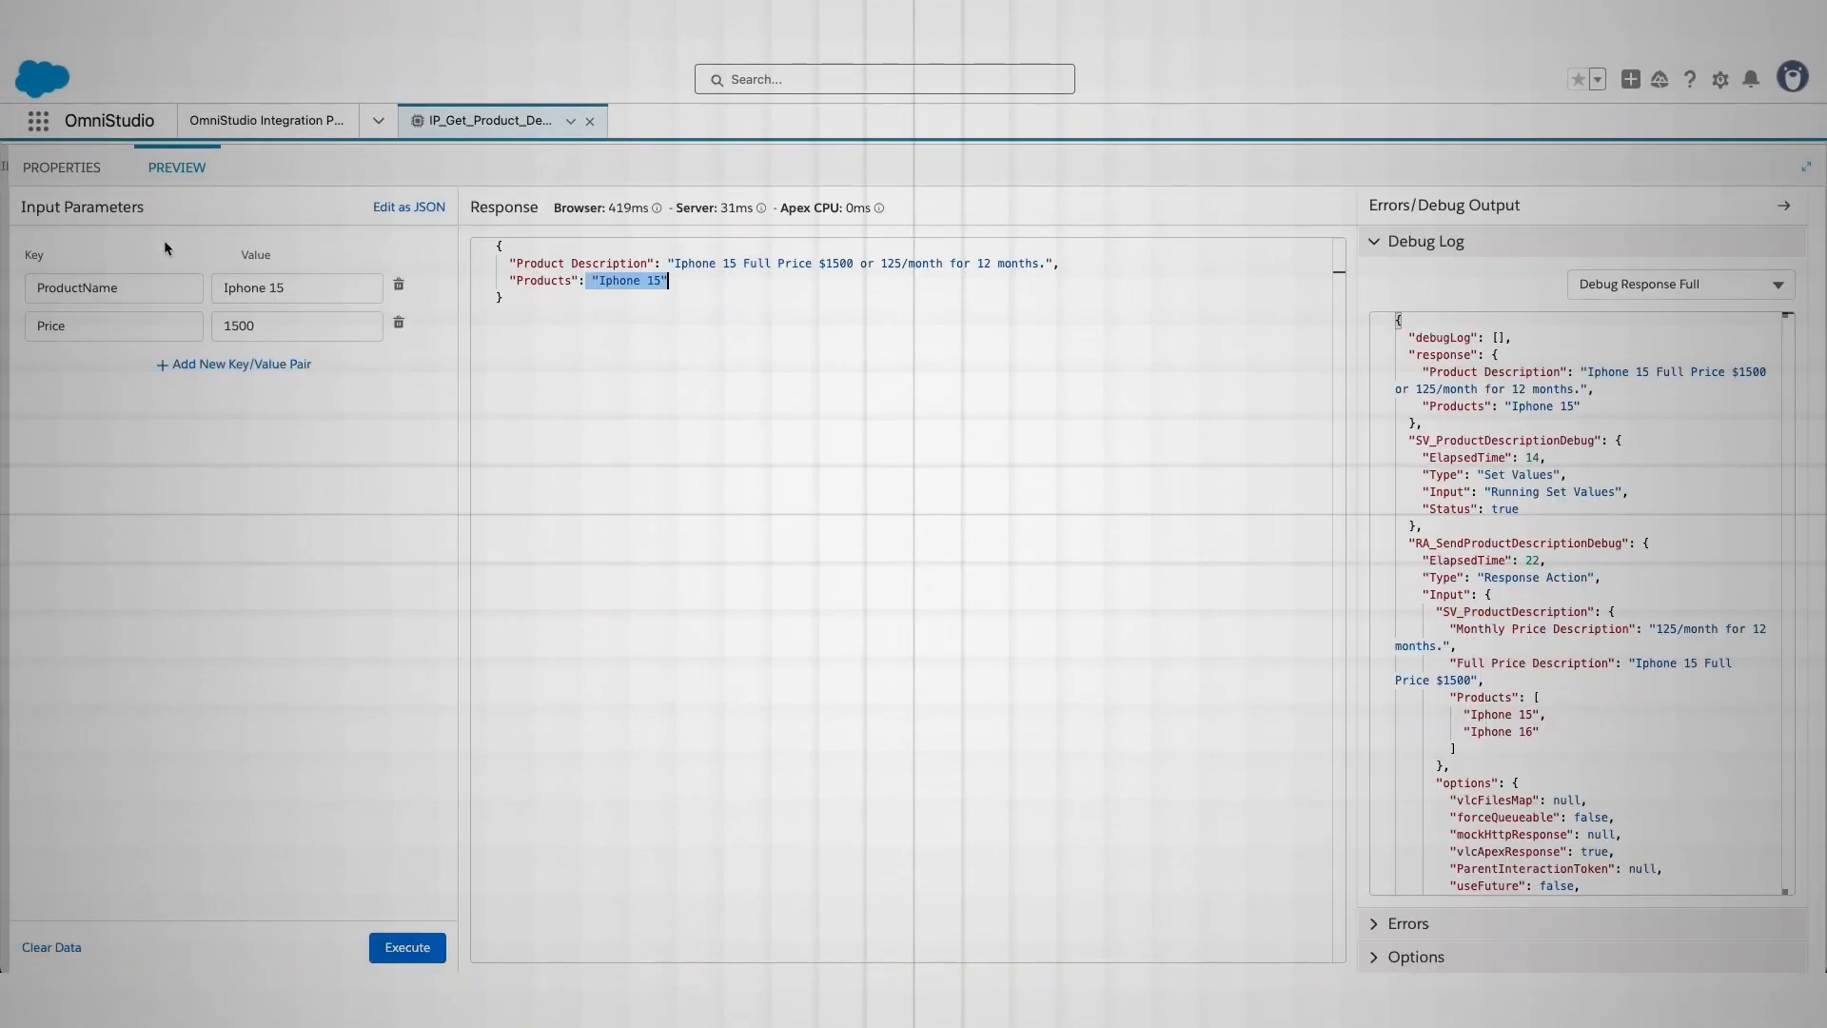
# Examine the Products array of SV_ProductDescription as JSON and in the property editor, and compare it with the additional outputs of RA_SendProductDescription
pyautogui.click(76, 160)
pyautogui.click(434, 255)
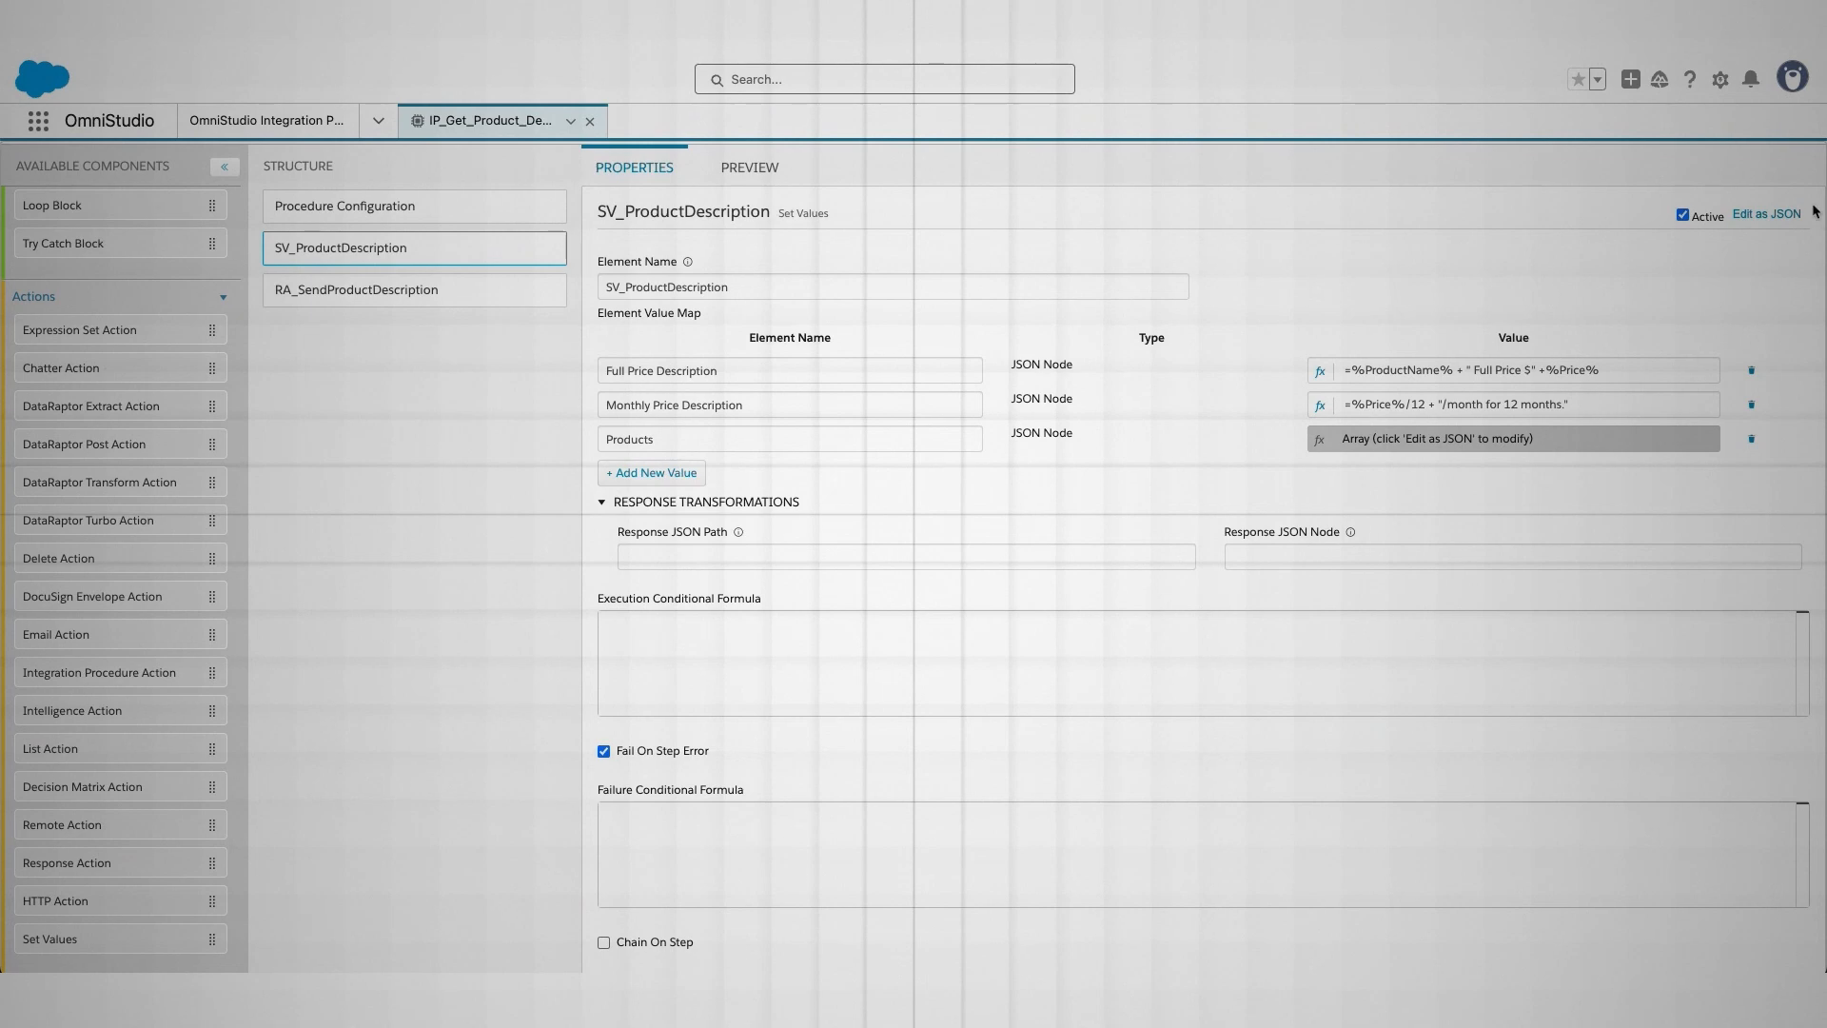
pyautogui.click(1767, 213)
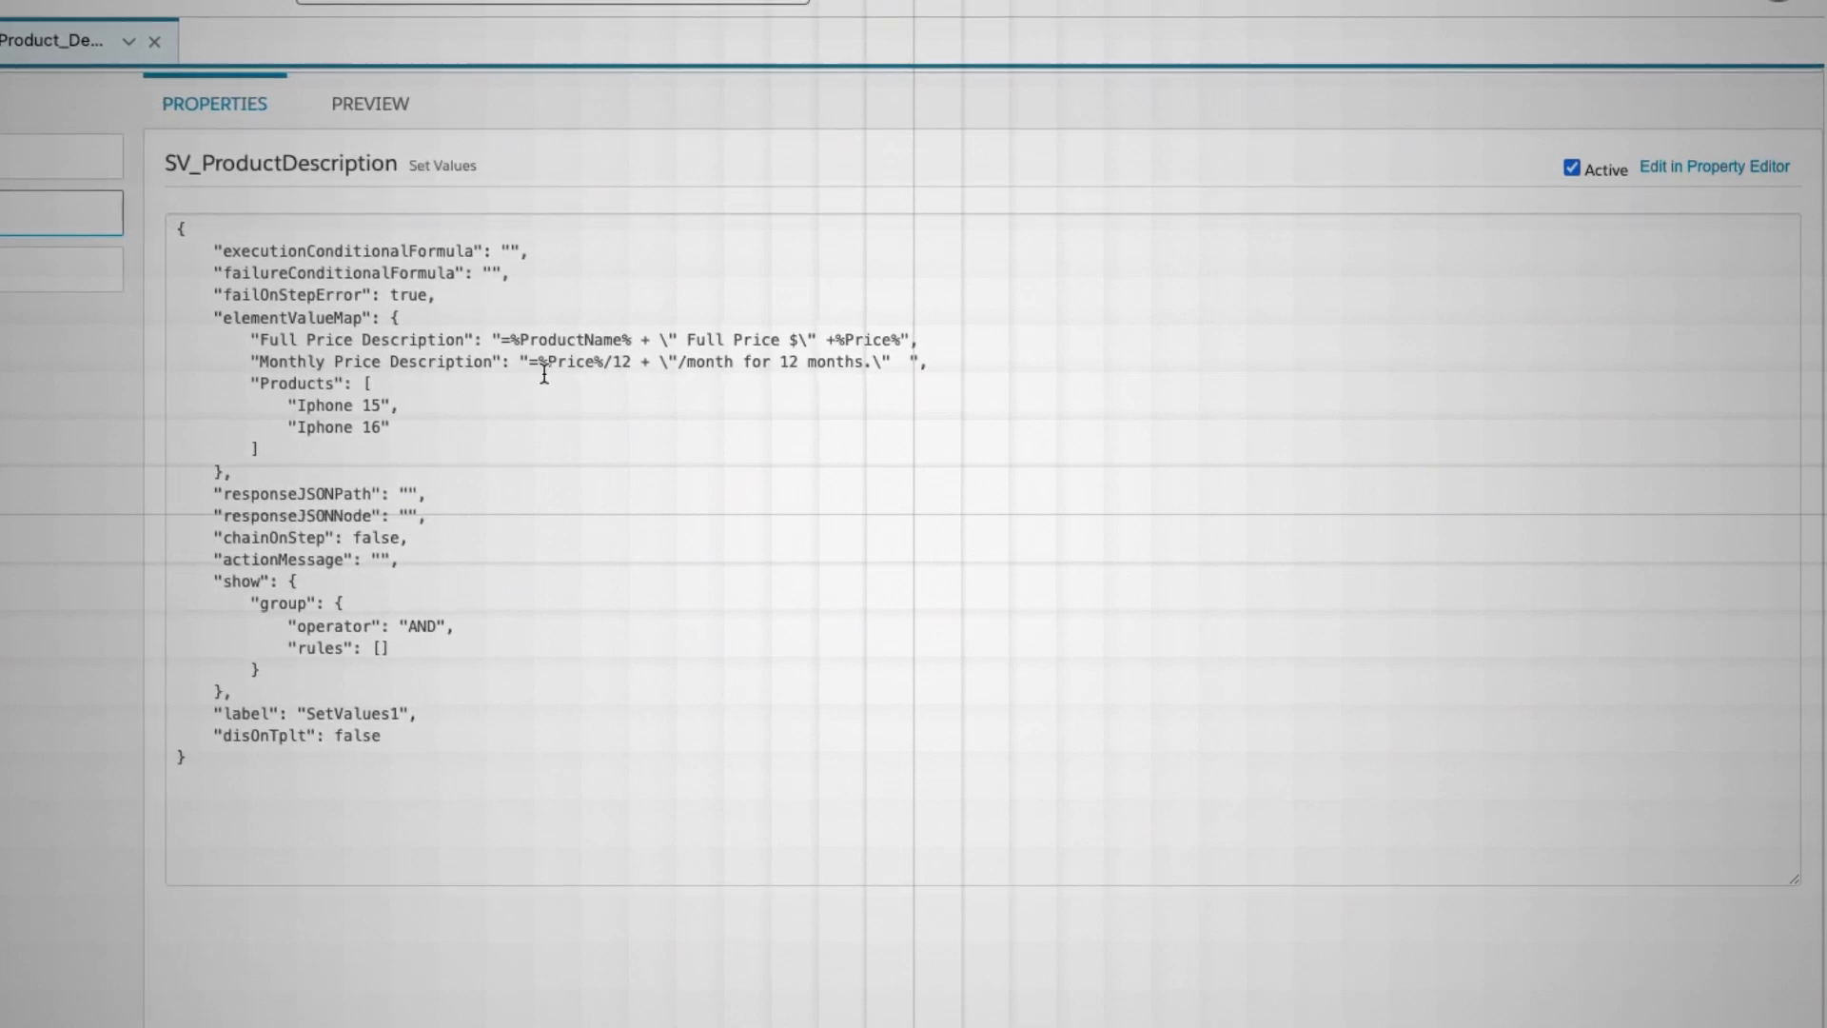
pyautogui.click(1741, 167)
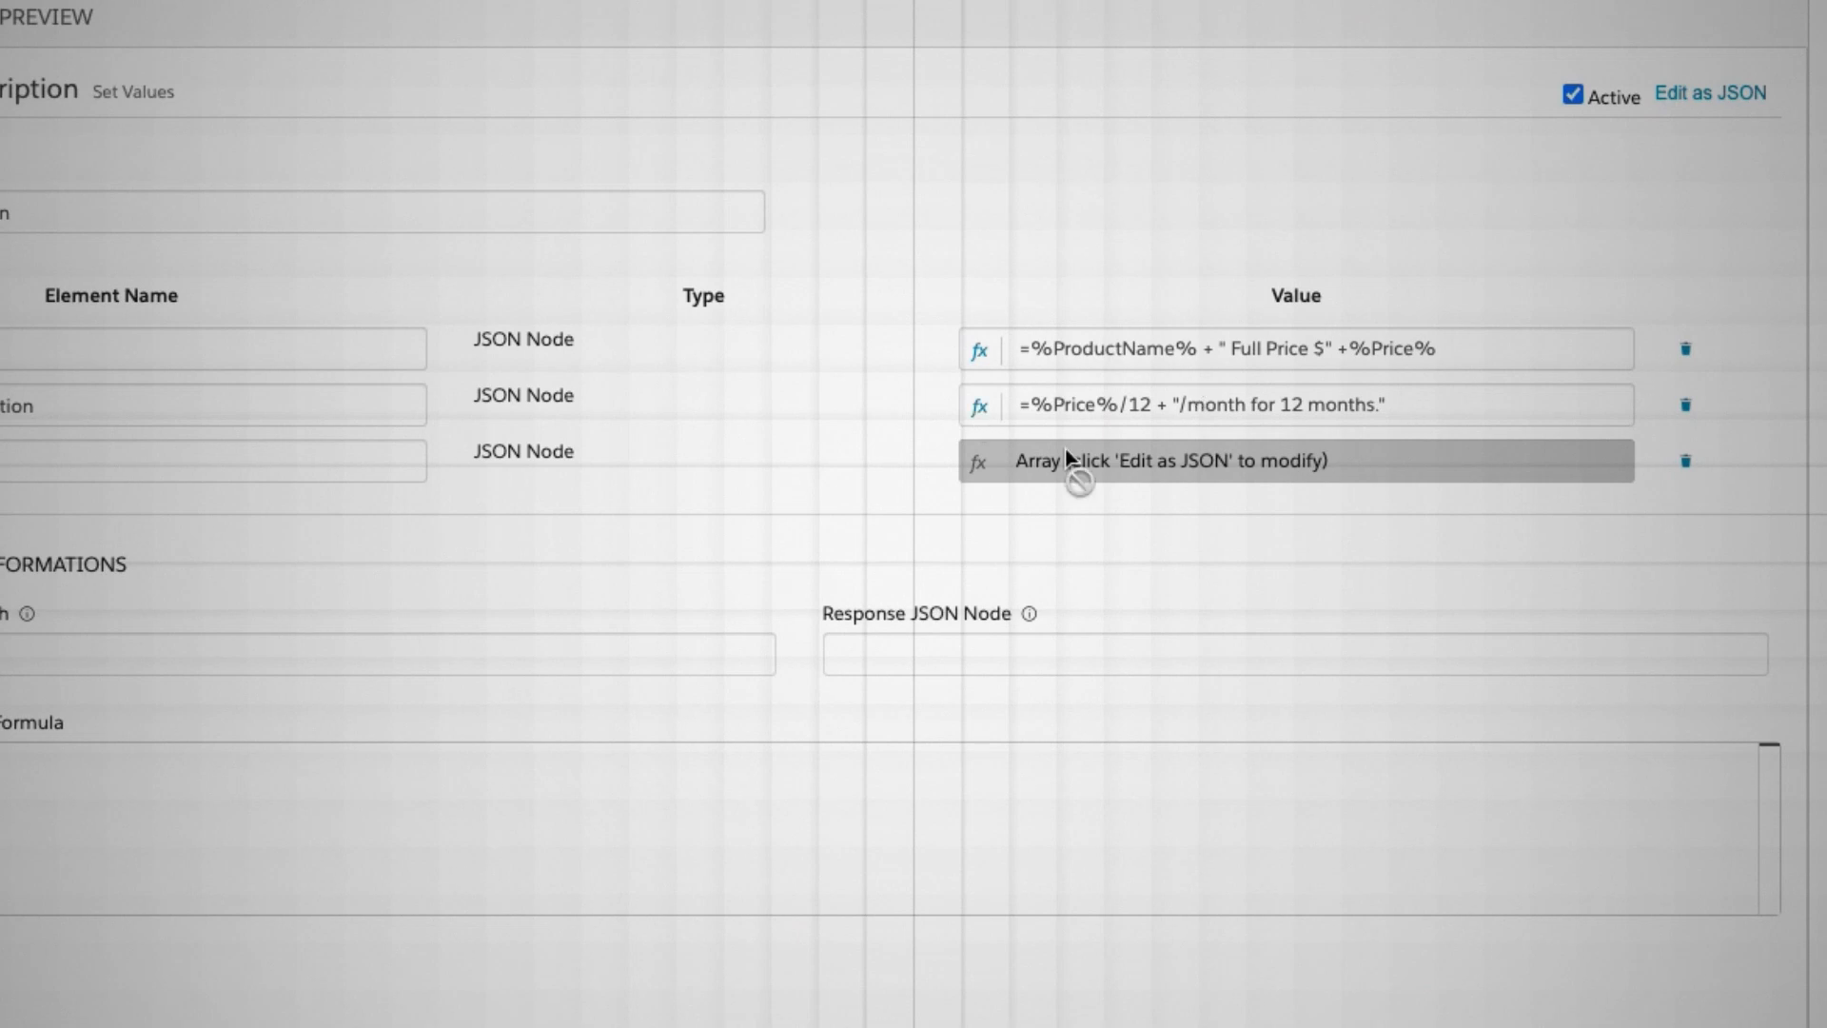
pyautogui.moveTo(1150, 404); pyautogui.dragTo(1053, 403)
pyautogui.click(886, 386)
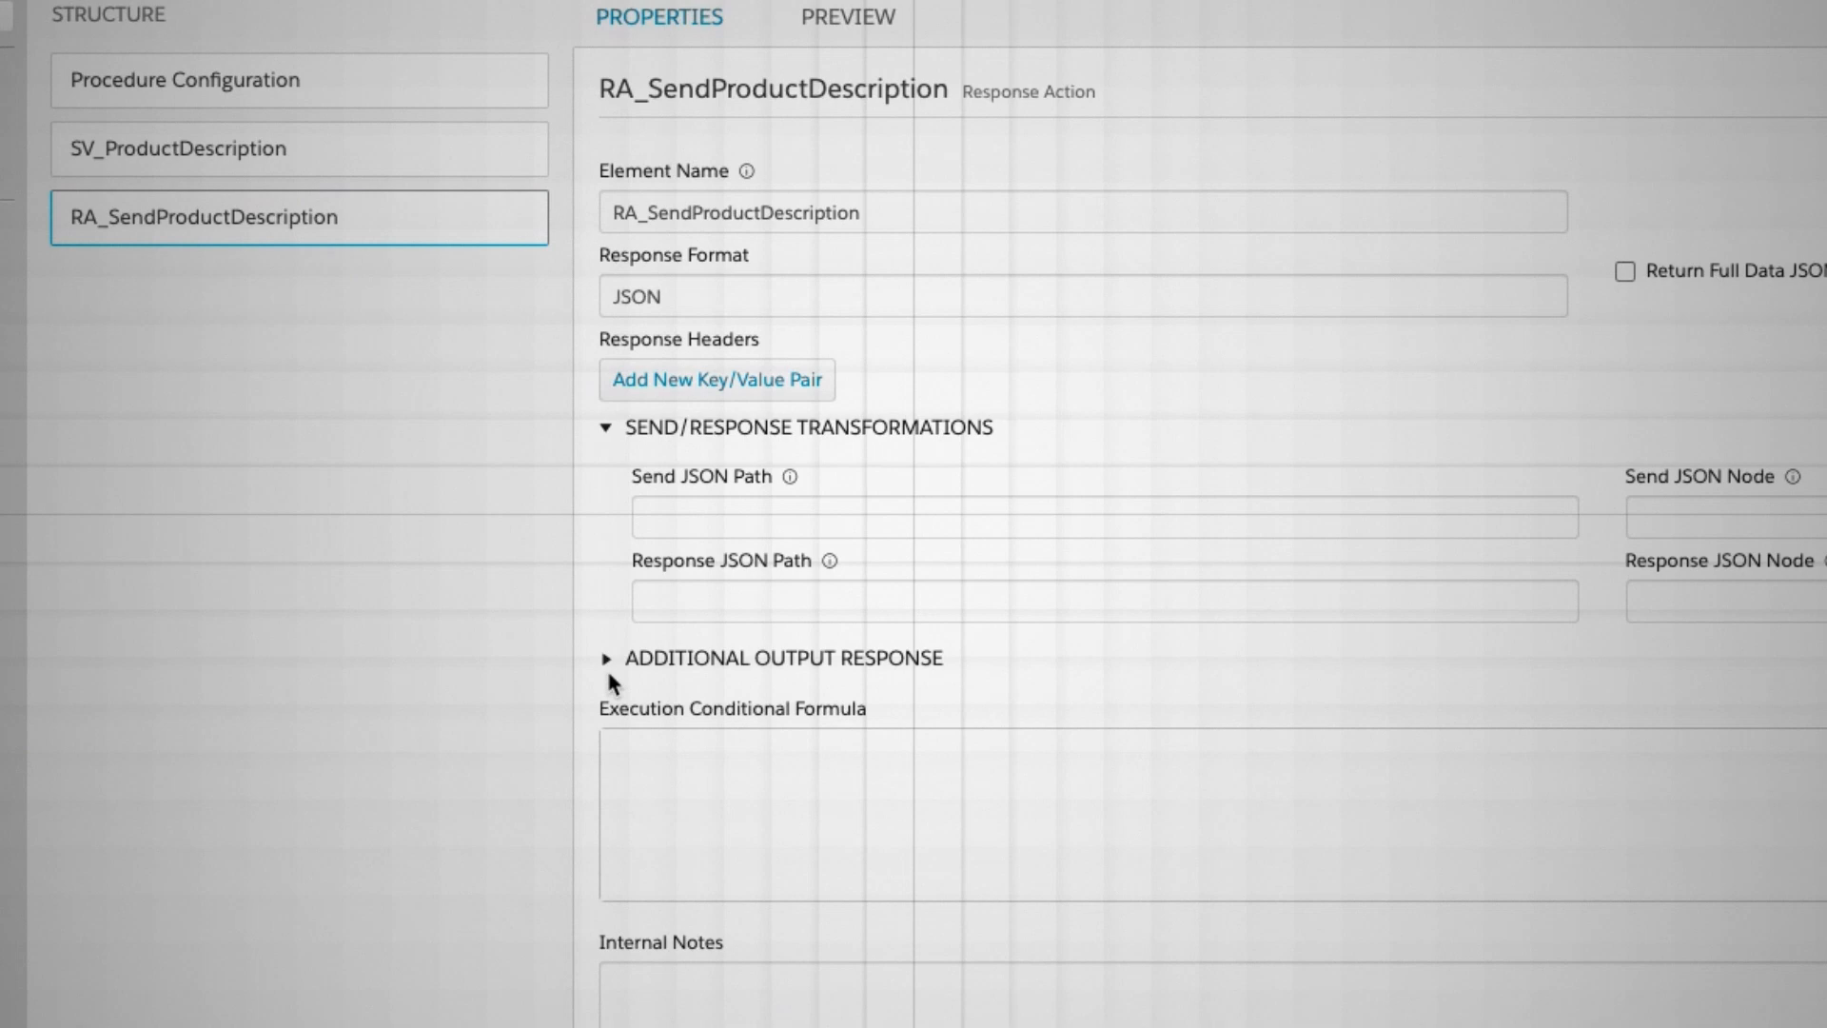
pyautogui.click(609, 661)
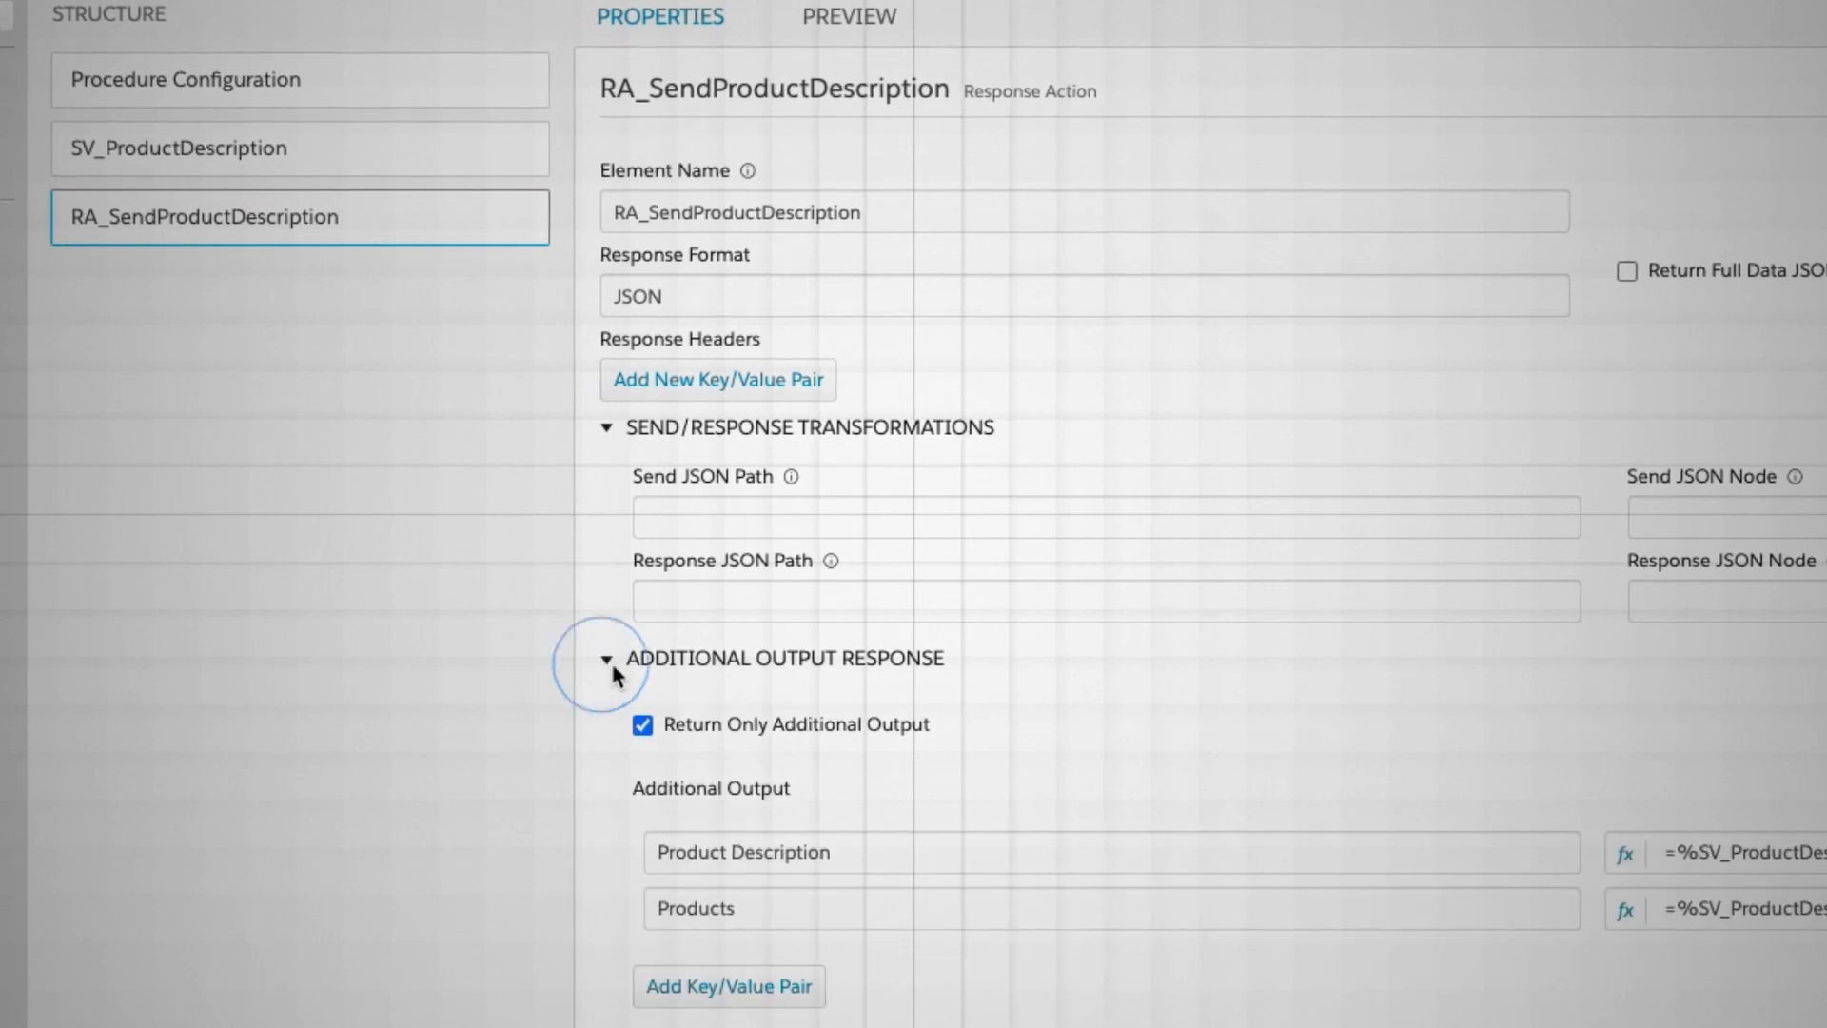
pyautogui.click(314, 146)
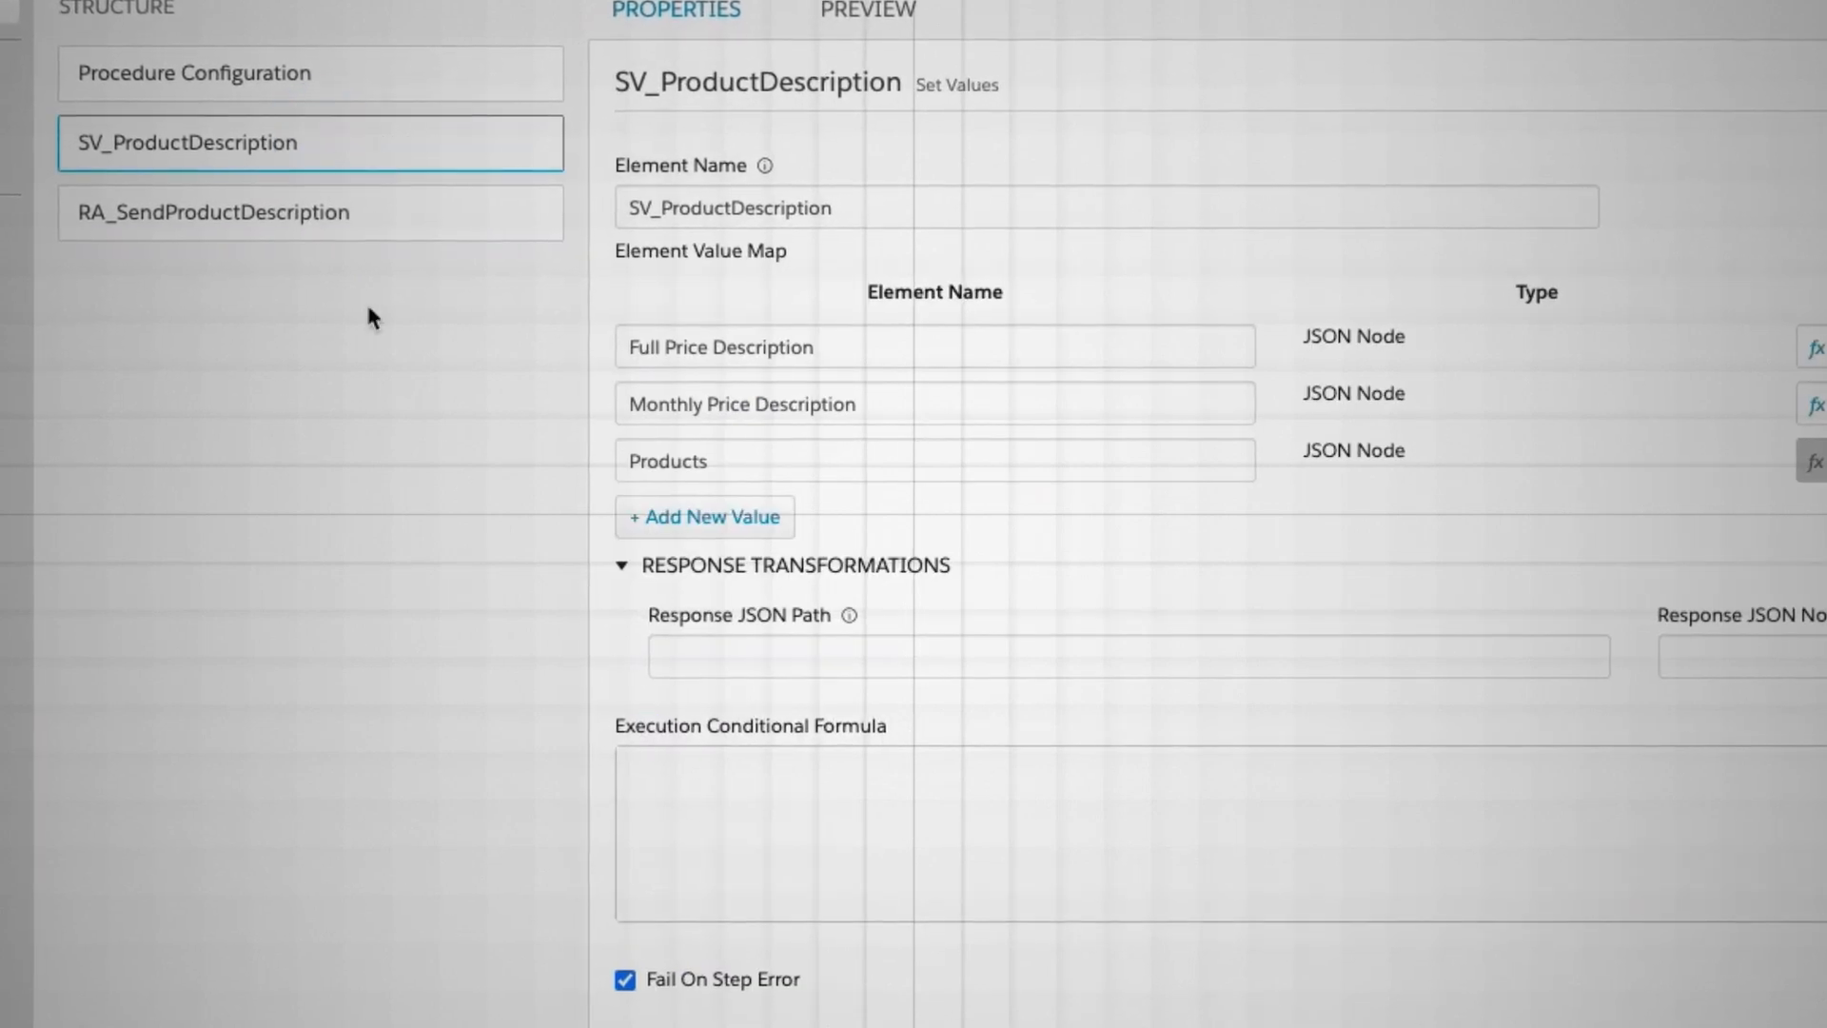
pyautogui.click(210, 207)
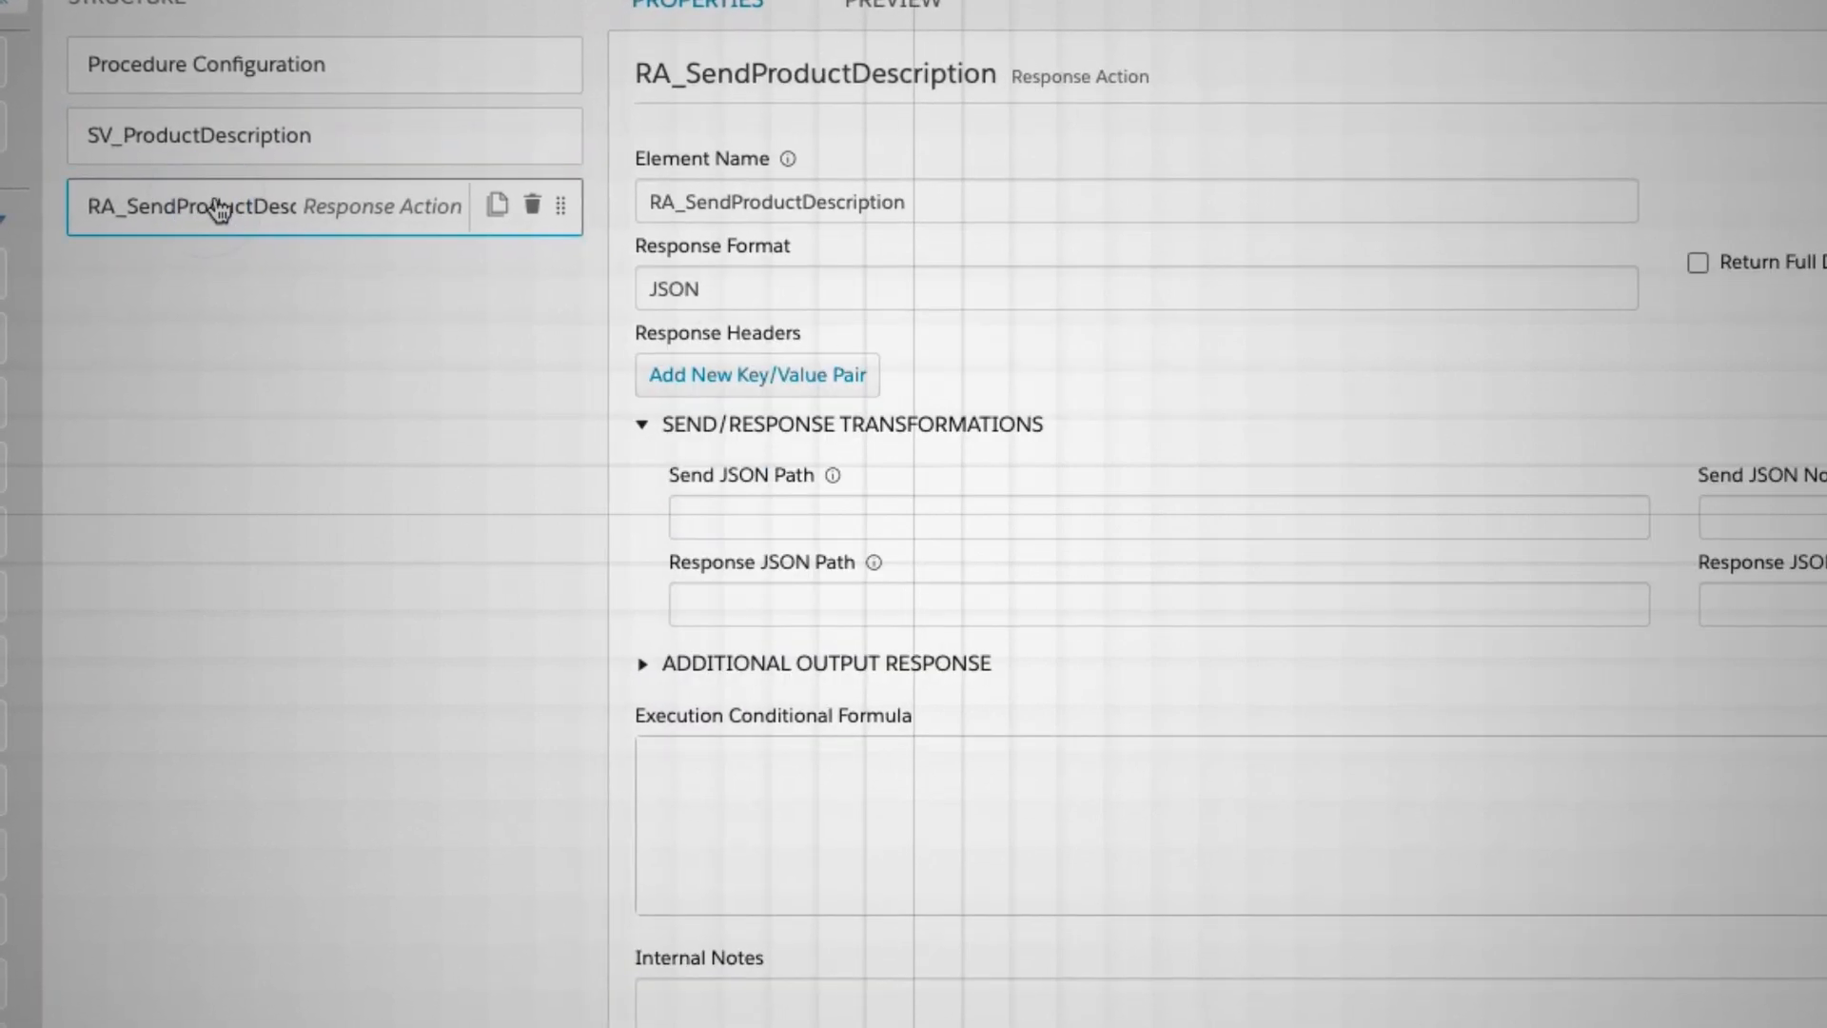
pyautogui.click(290, 128)
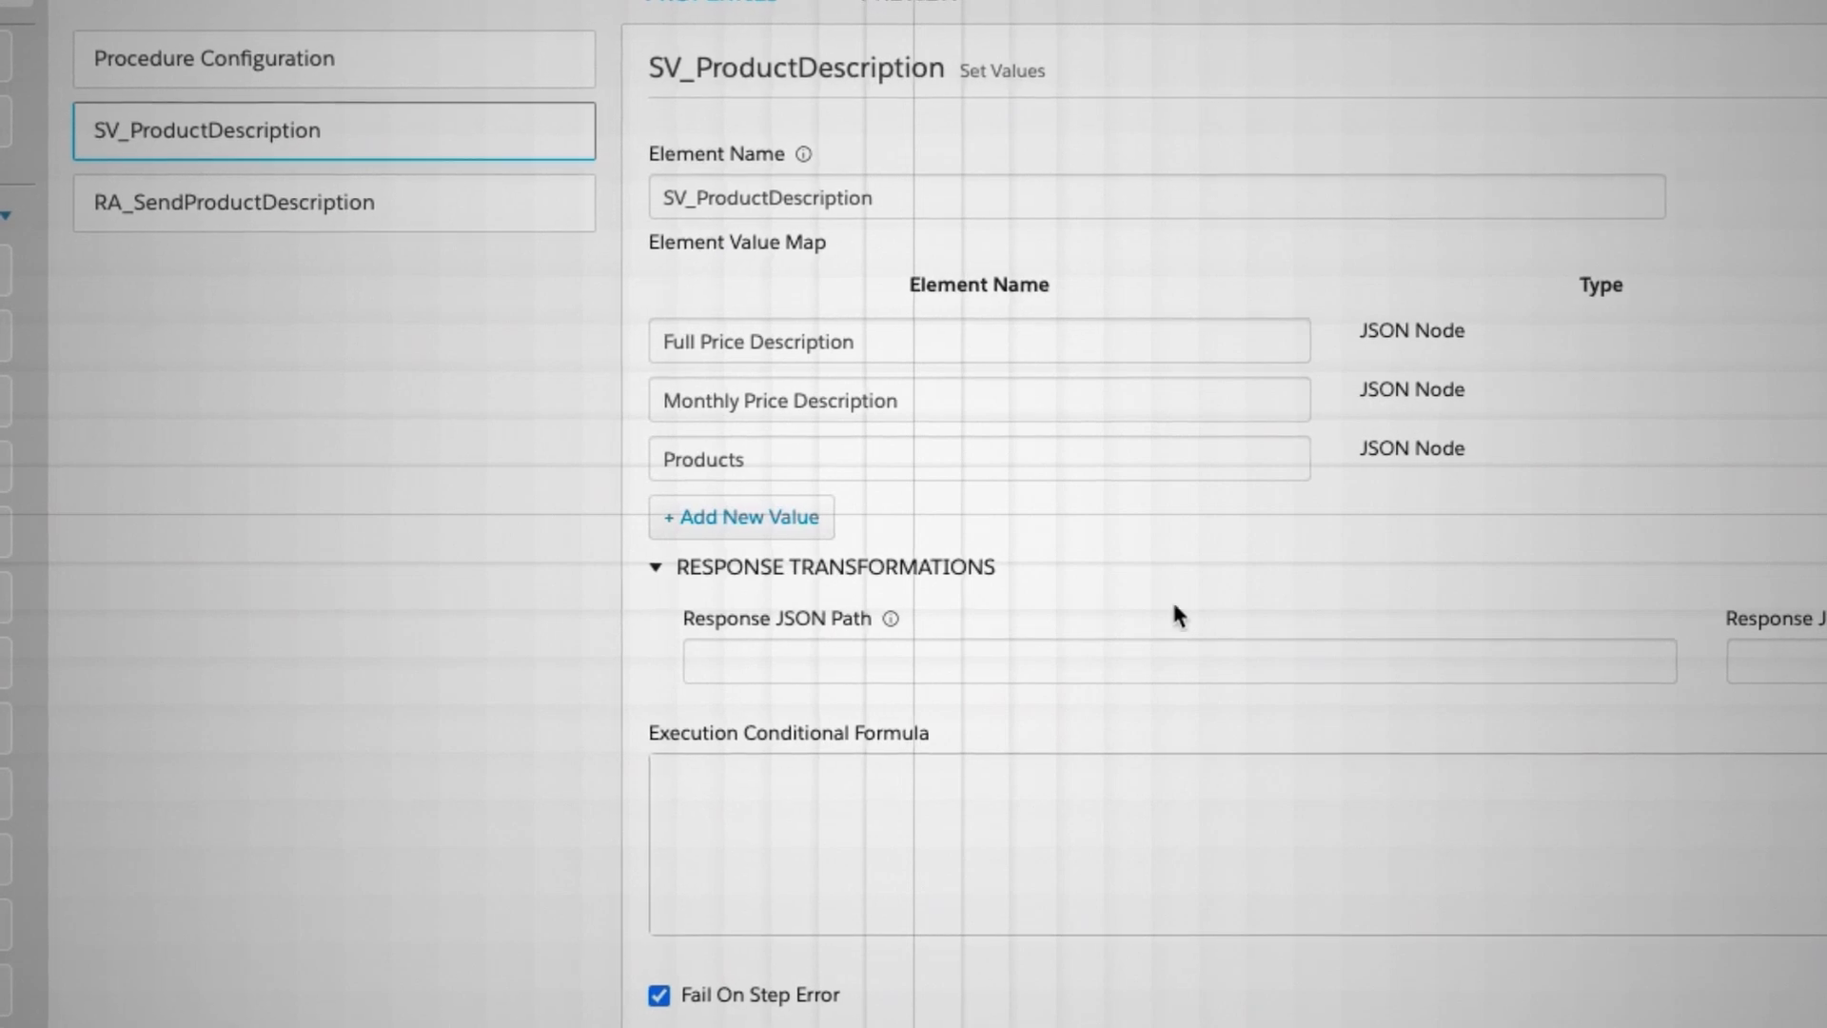
# Collapse the response transformations of SV_ProductDescription and set its Execution Conditional Formula to %Price% > 0
pyautogui.click(828, 564)
pyautogui.moveTo(650, 618); pyautogui.dragTo(992, 646)
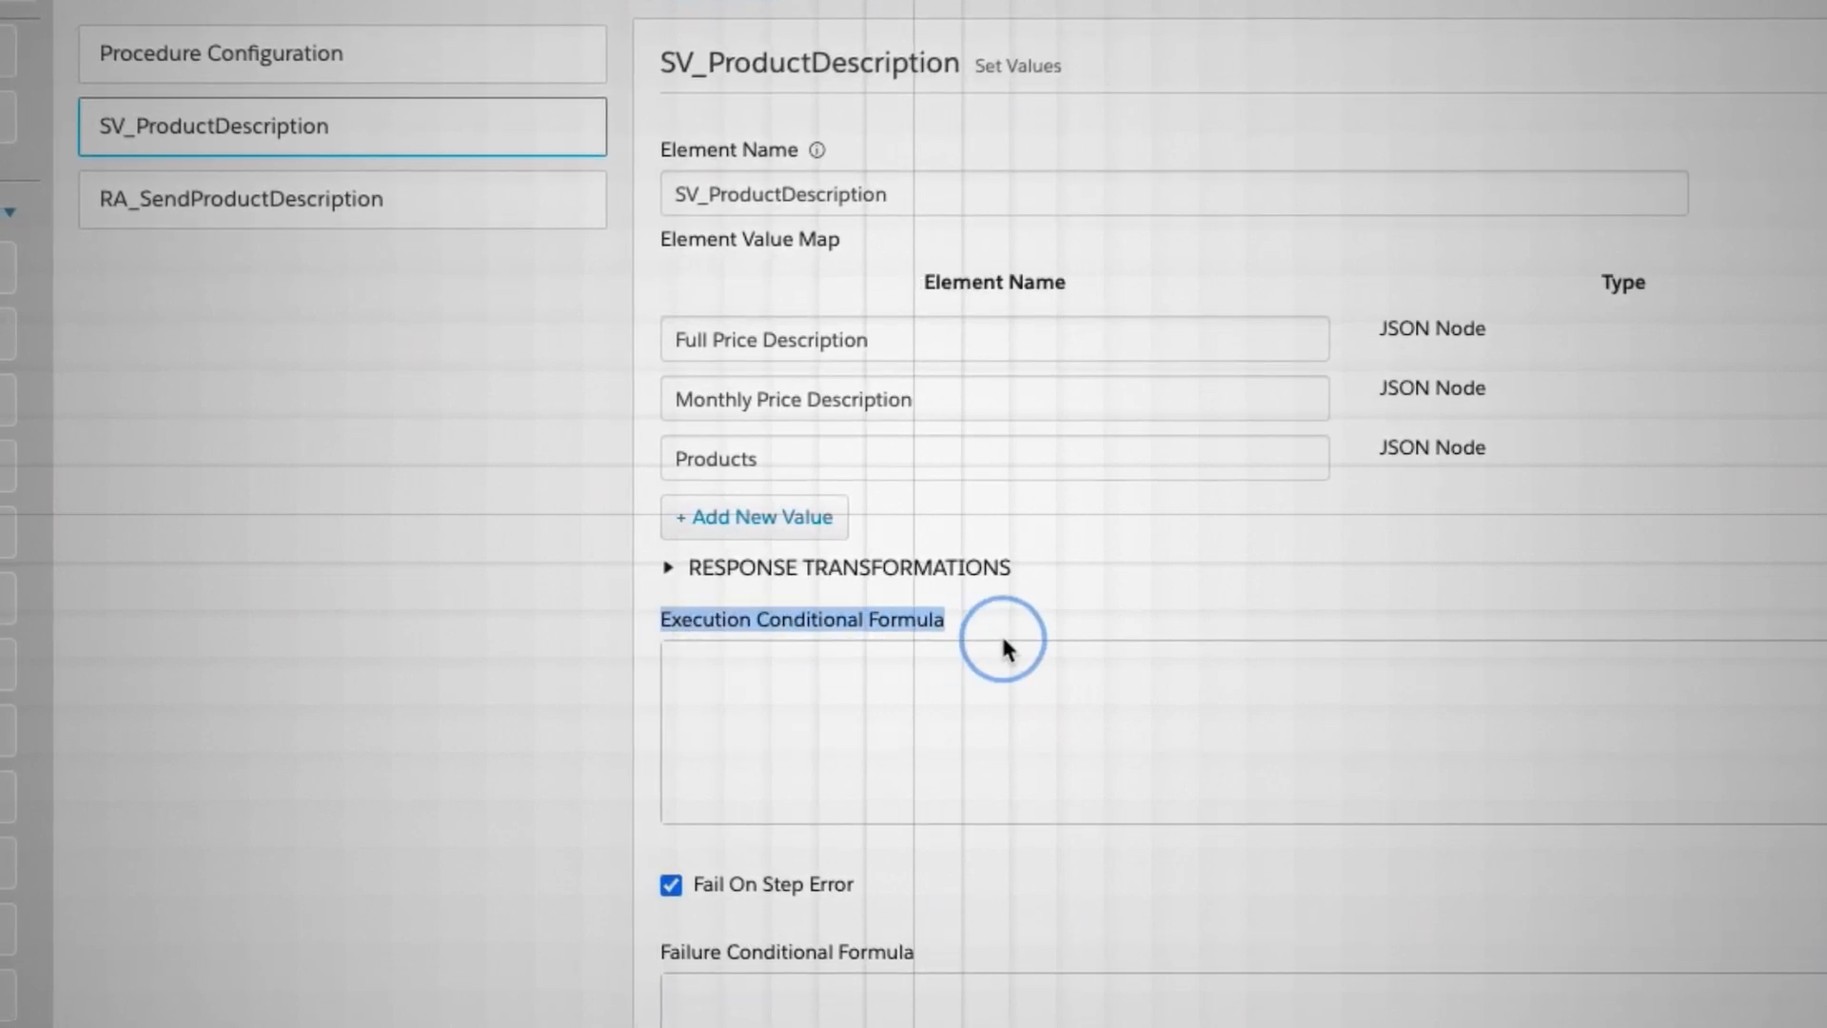
pyautogui.click(1012, 726)
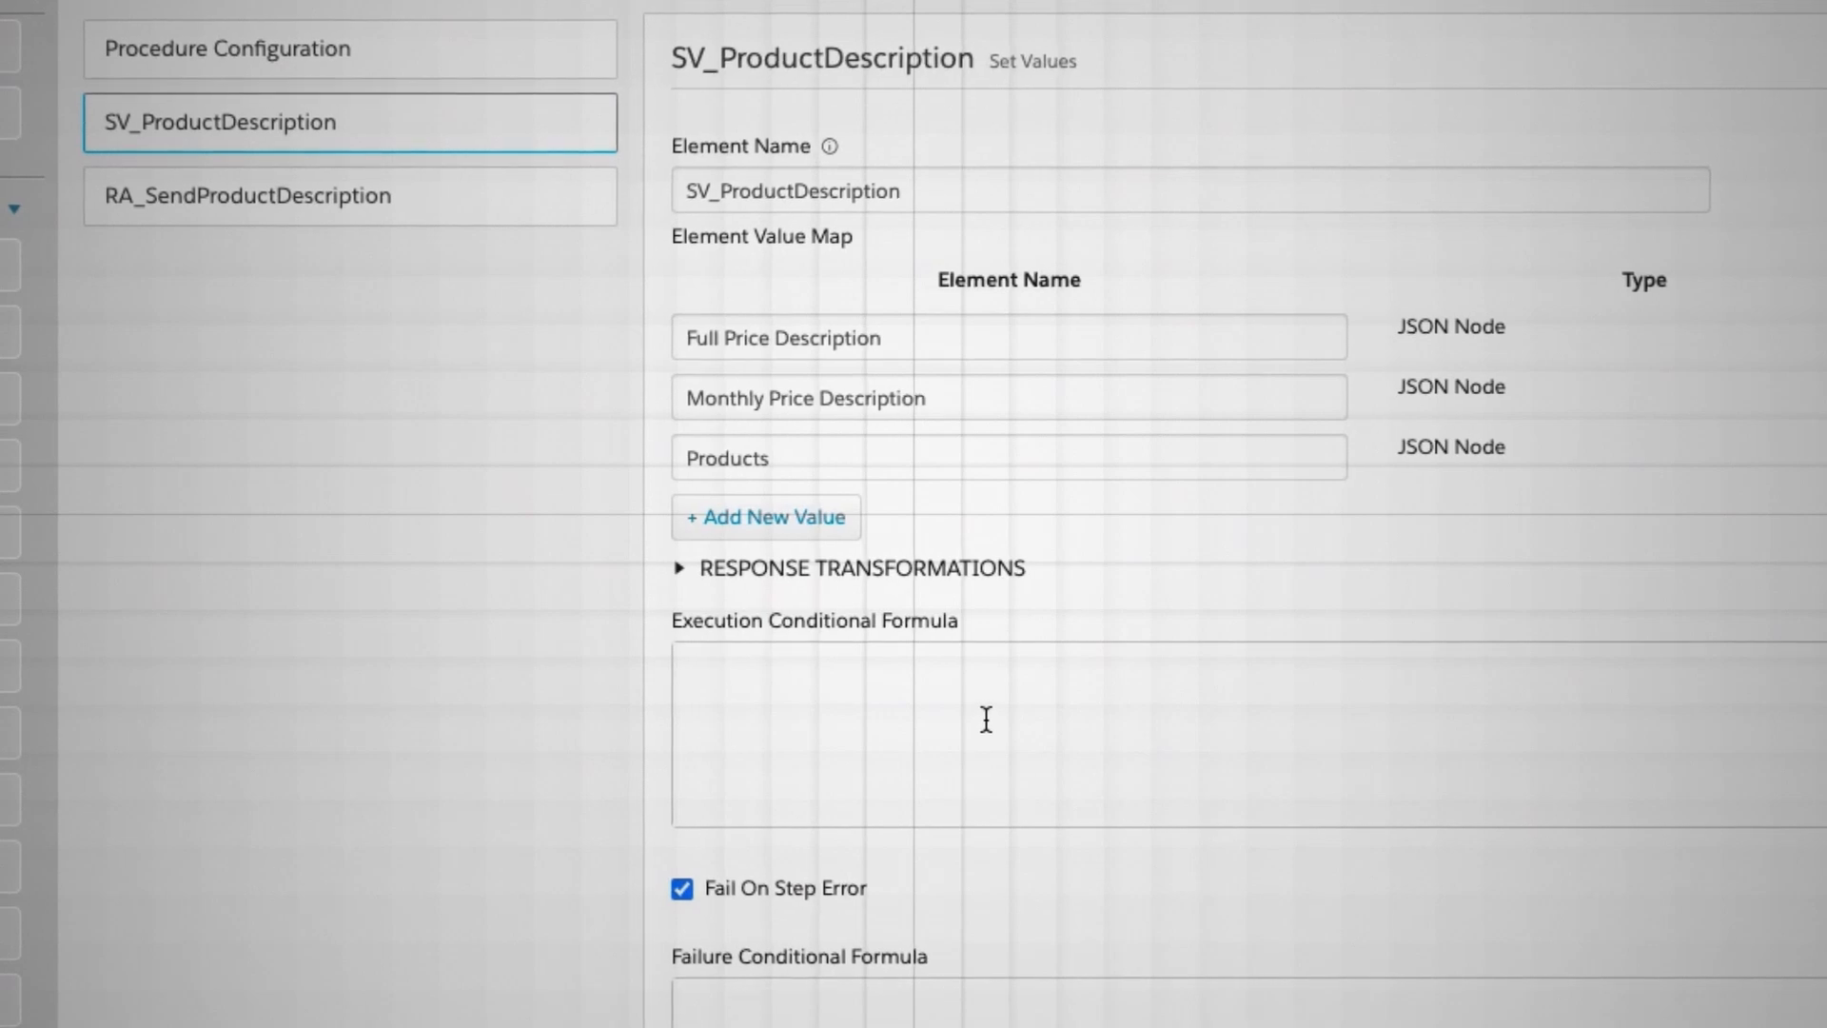
pyautogui.moveTo(378, 122)
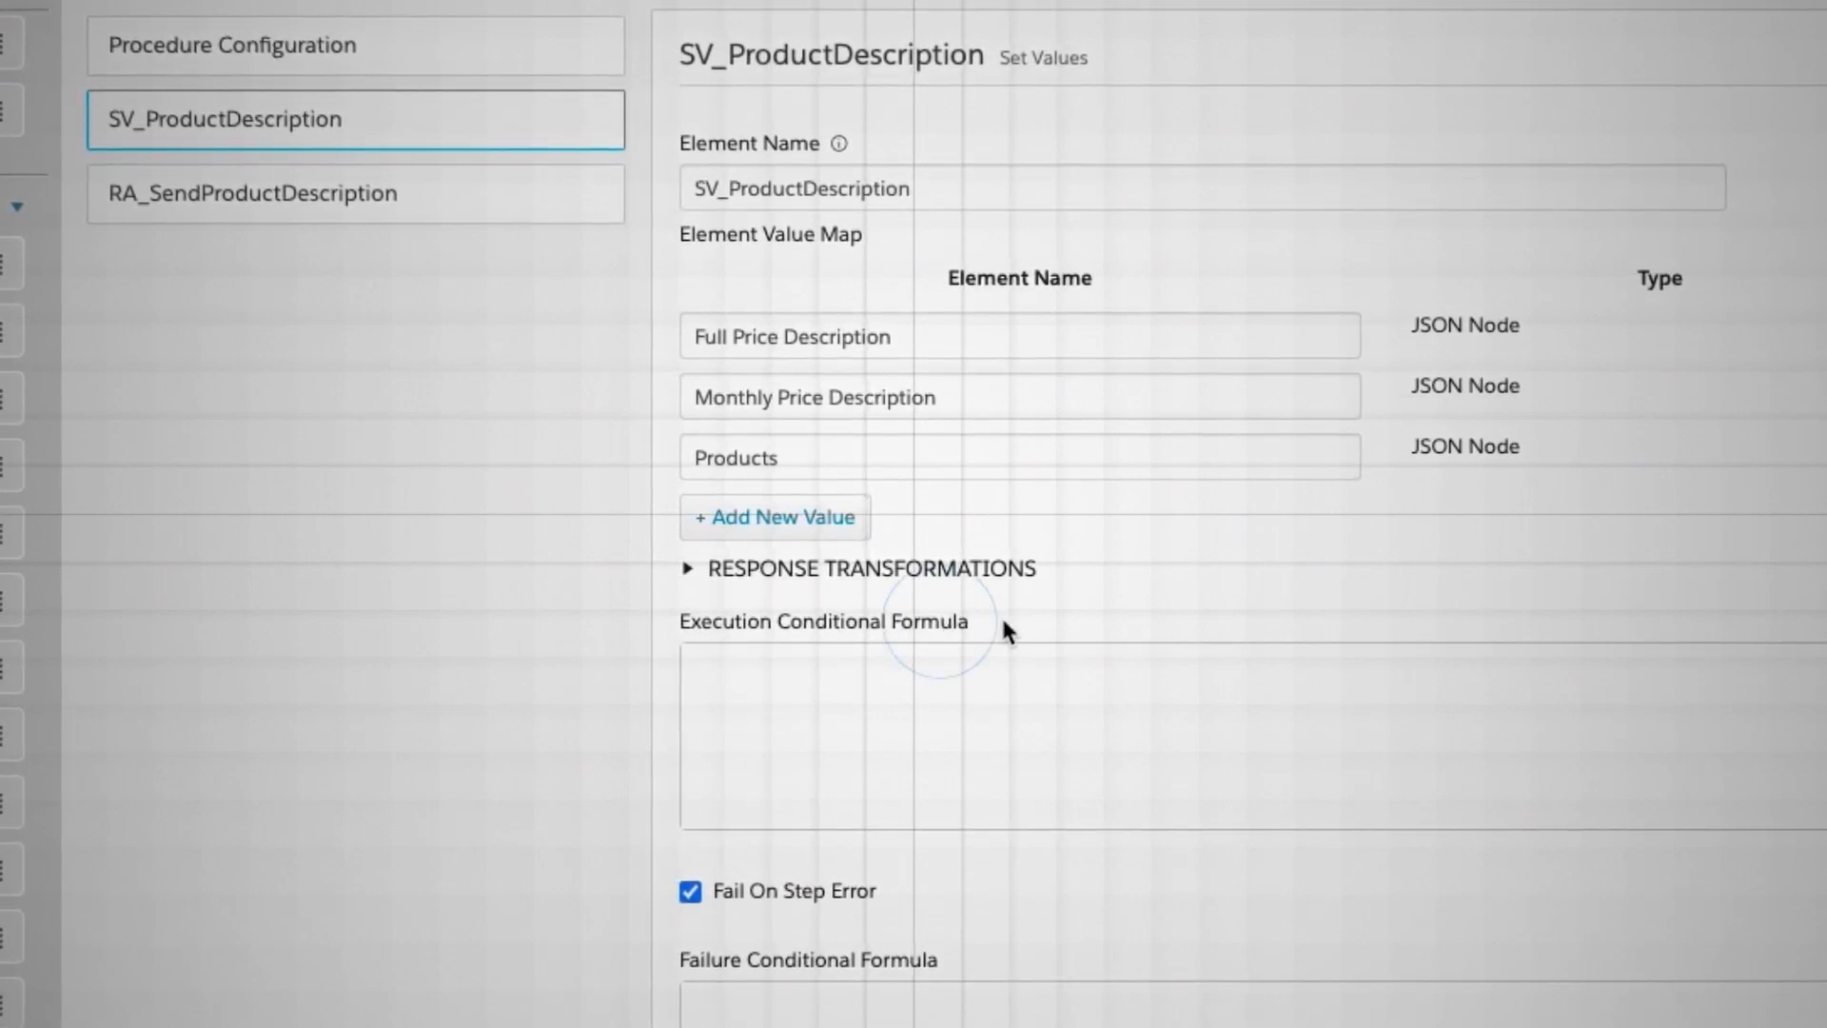
pyautogui.moveTo(989, 620); pyautogui.dragTo(682, 620)
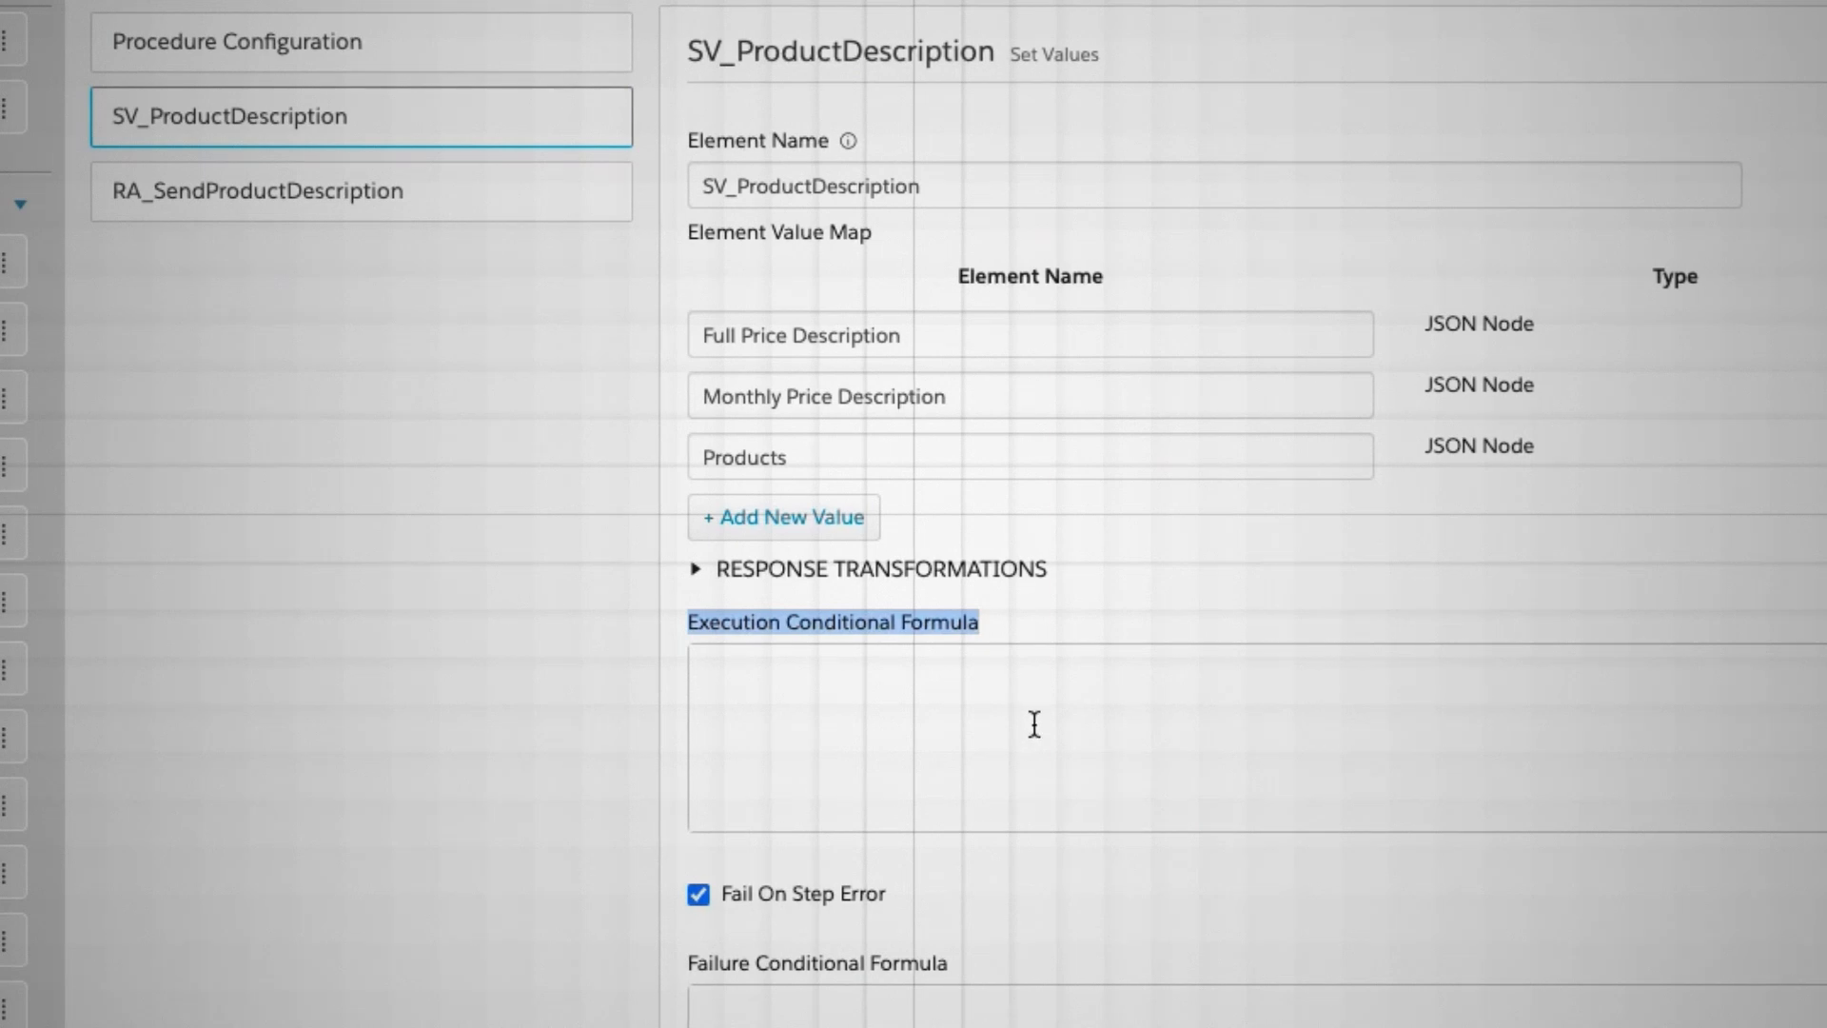
pyautogui.click(1049, 752)
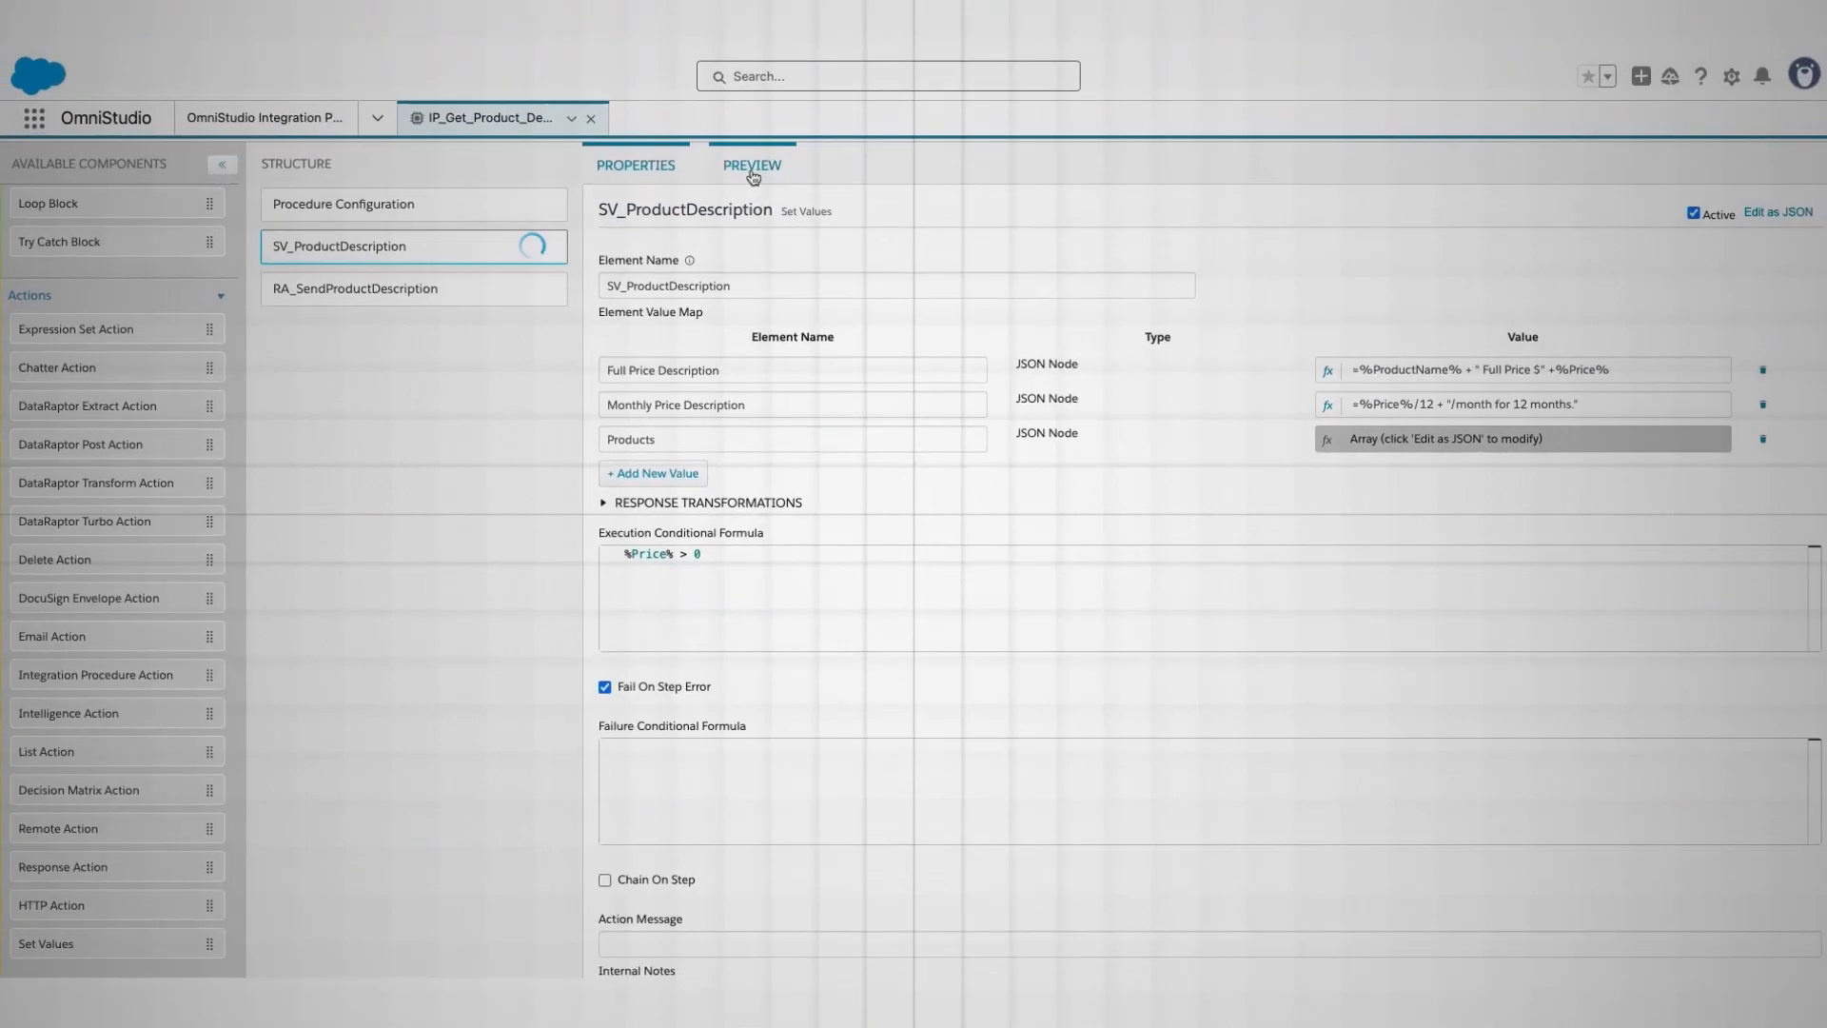
# Set the Price input parameter to 0 in the preview, execute the procedure and check the Product Description in the response
pyautogui.click(751, 174)
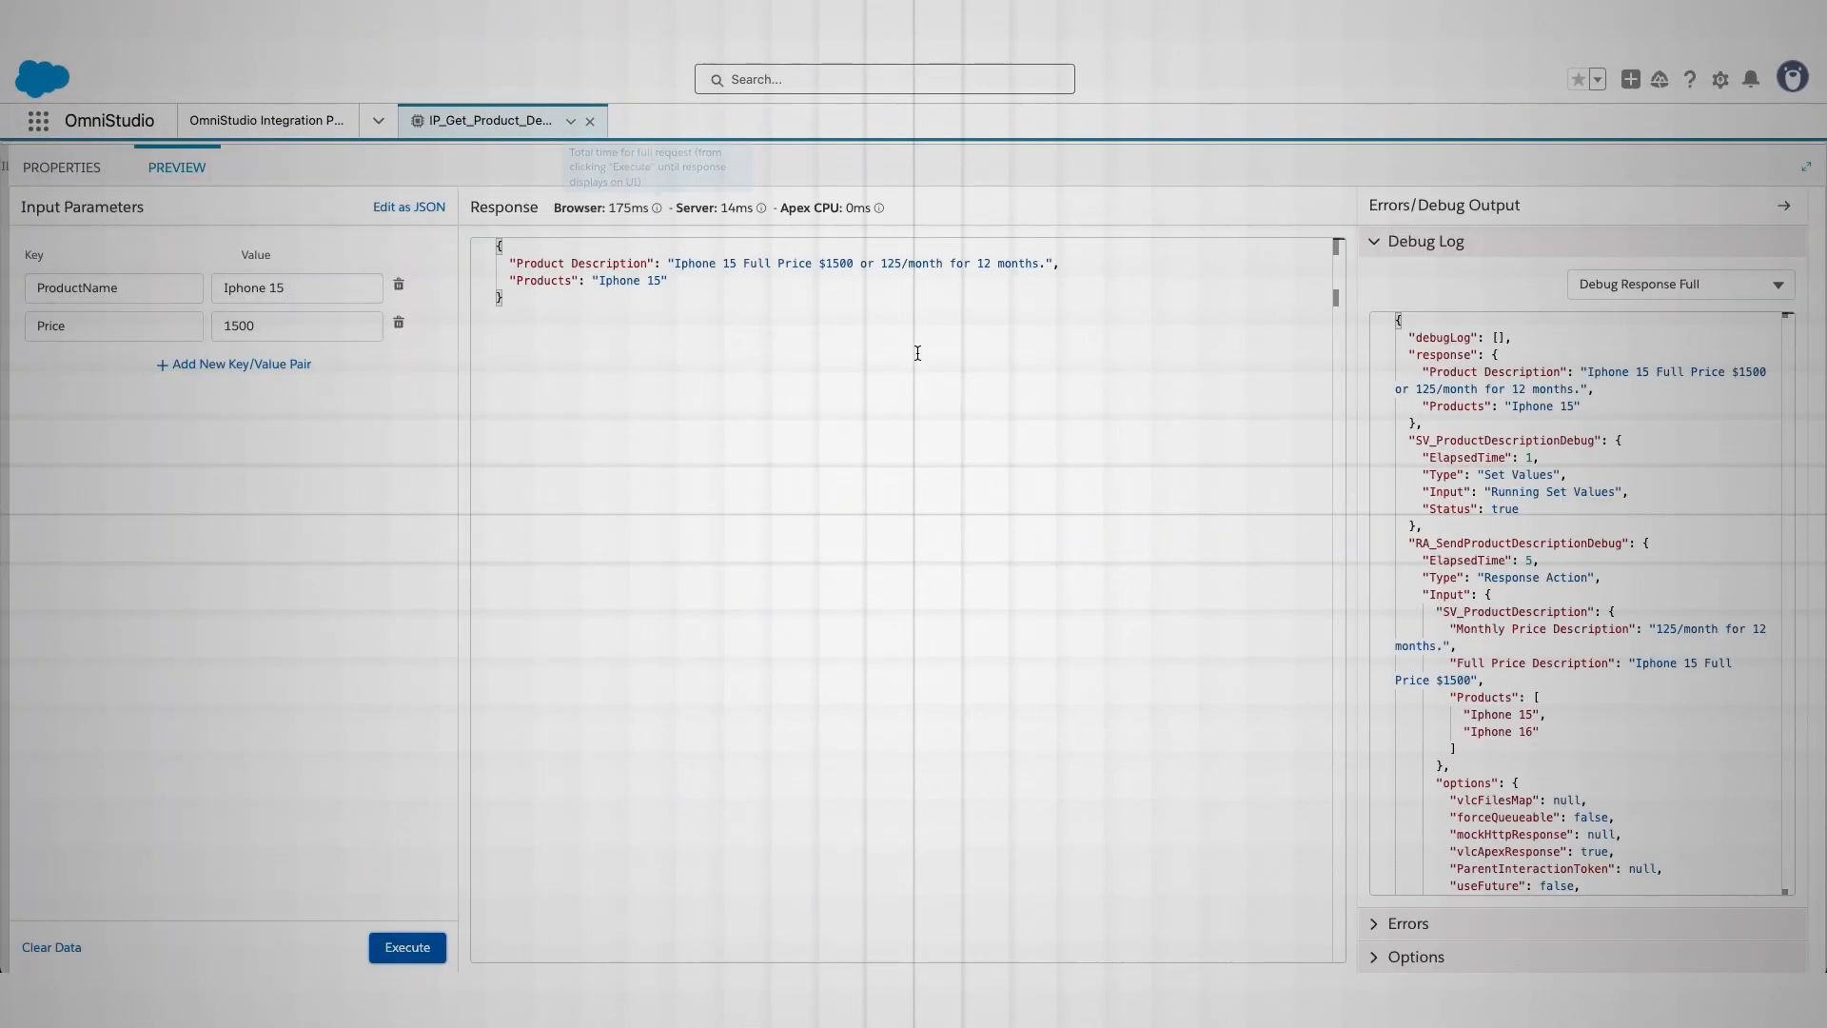
pyautogui.click(276, 324)
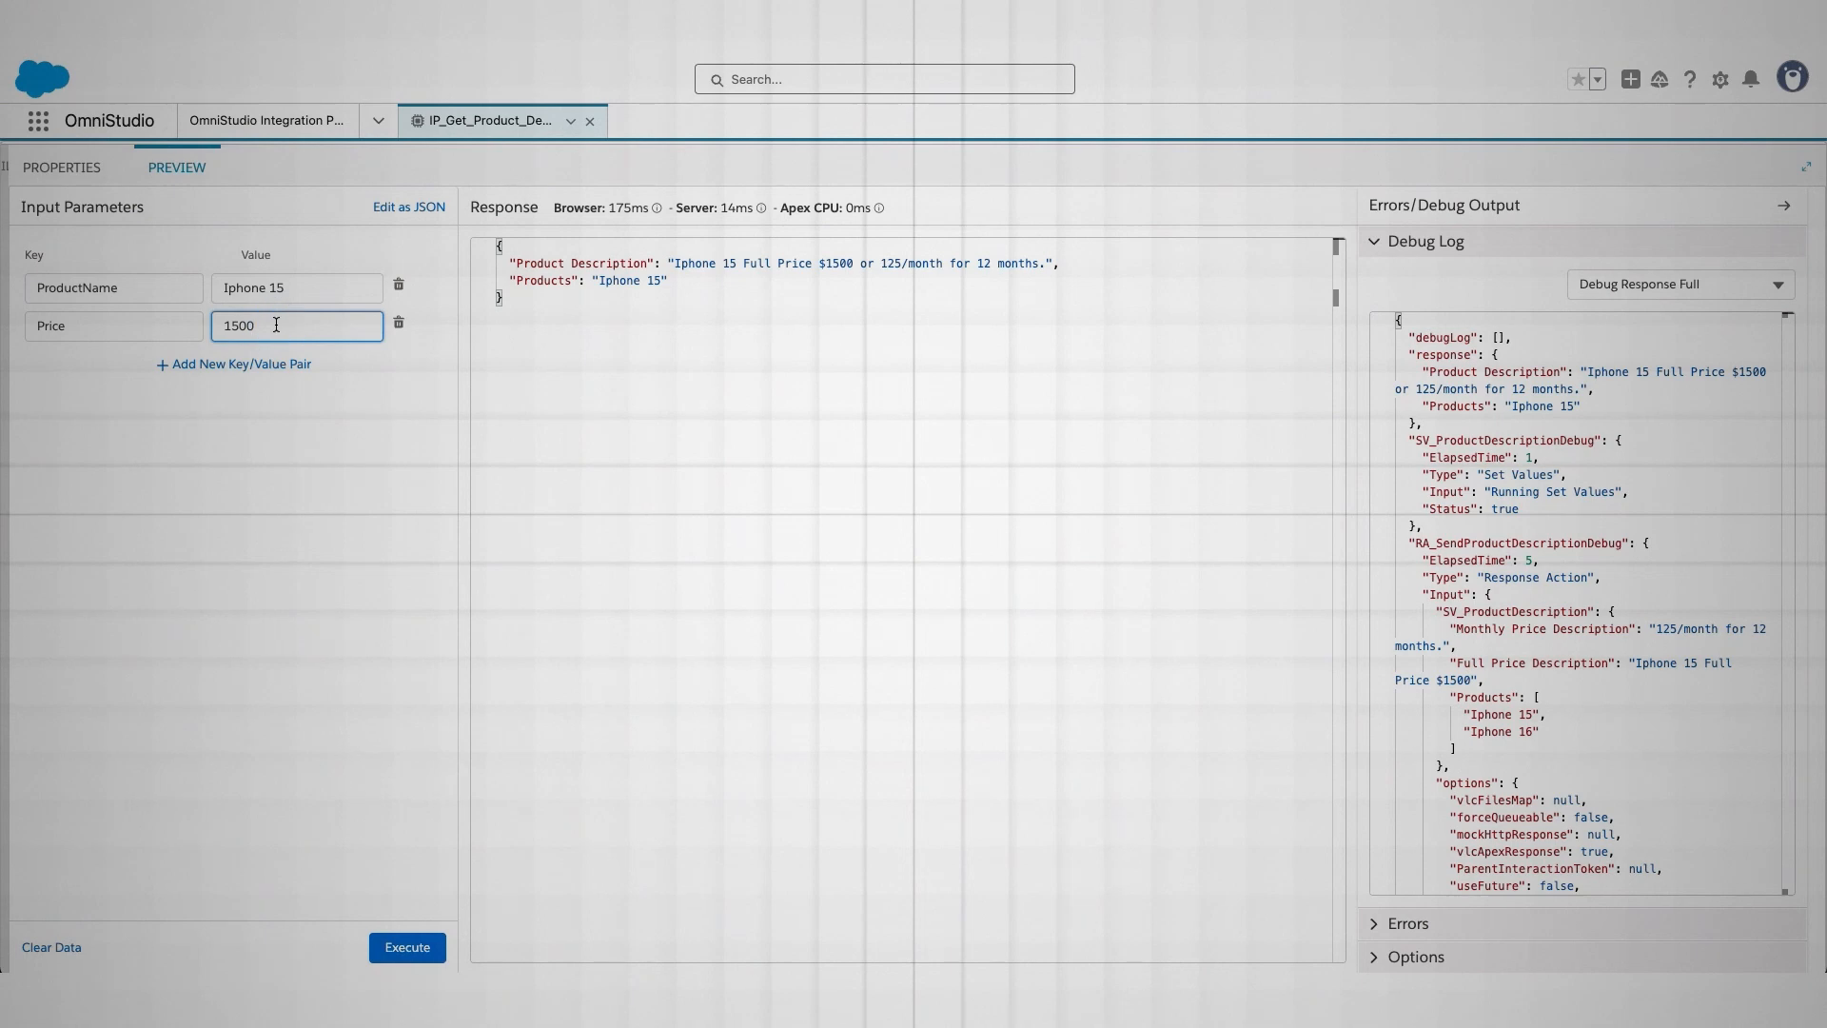
pyautogui.press('BackSpace')
pyautogui.press('BackSpace')
pyautogui.press('BackSpace')
pyautogui.press('BackSpace')
pyautogui.write('0')
pyautogui.click(290, 503)
pyautogui.click(407, 948)
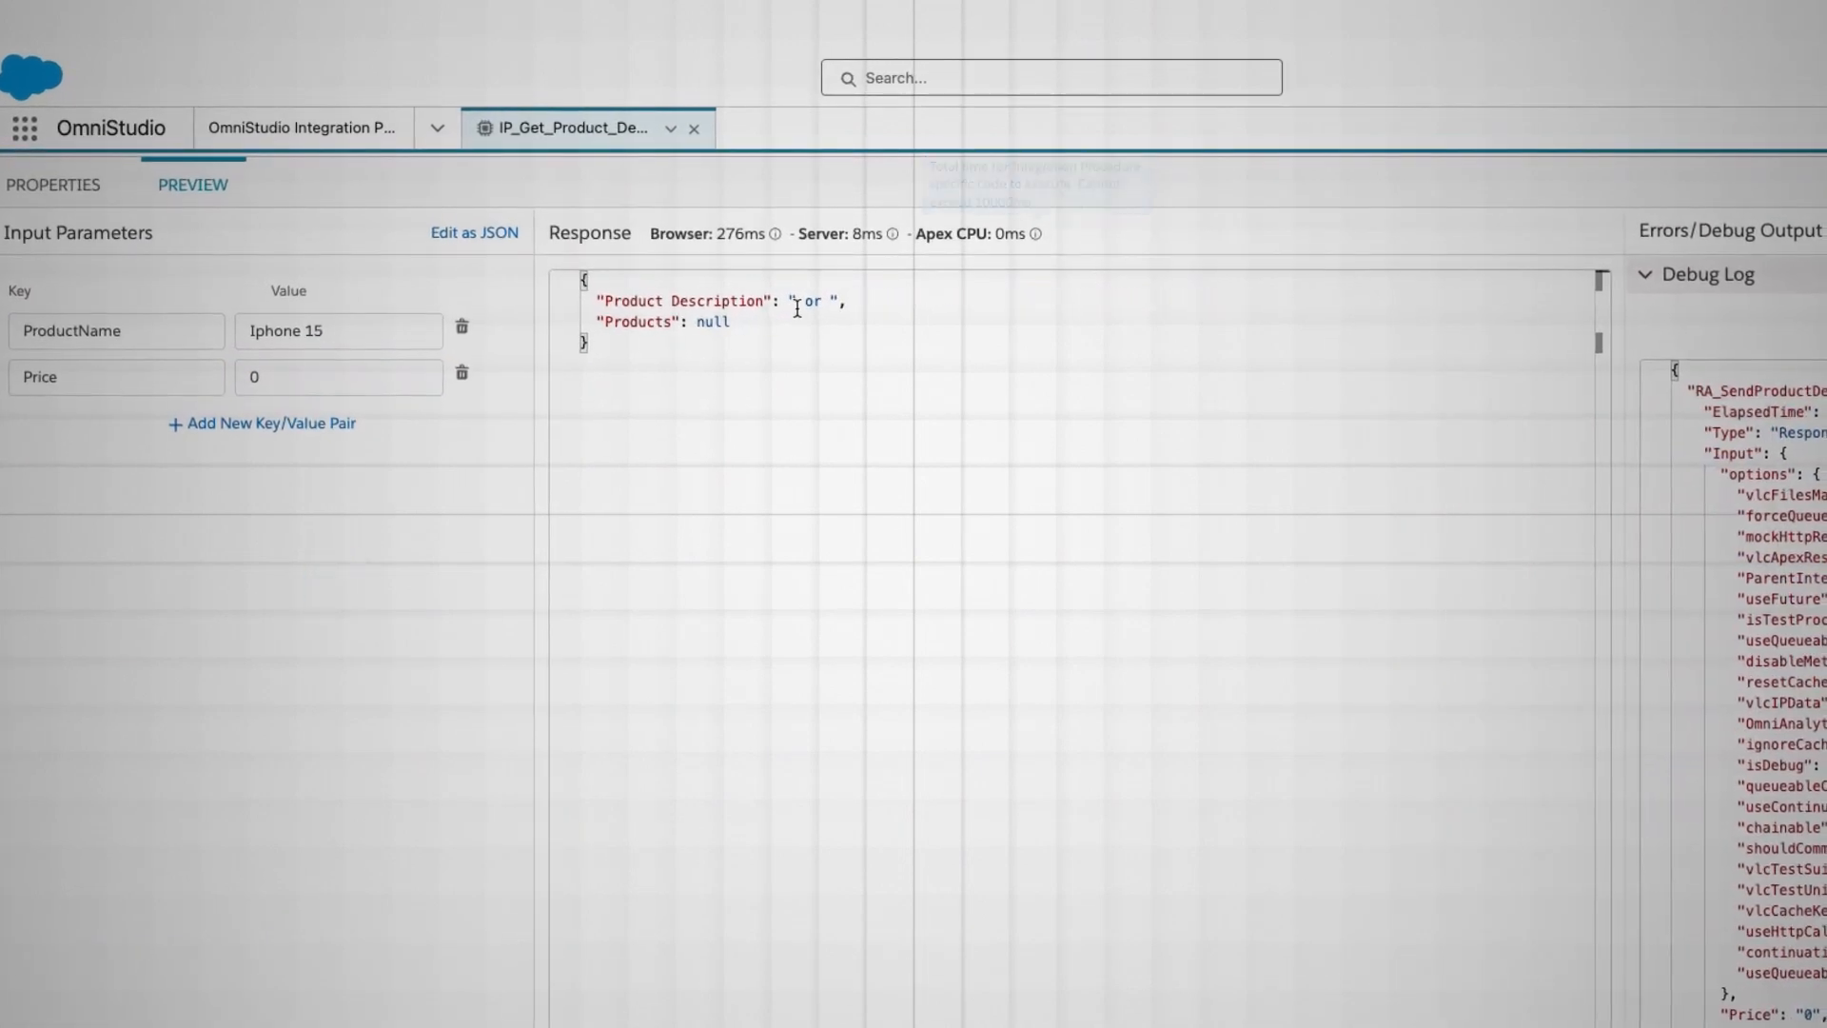
pyautogui.moveTo(790, 301); pyautogui.dragTo(844, 302)
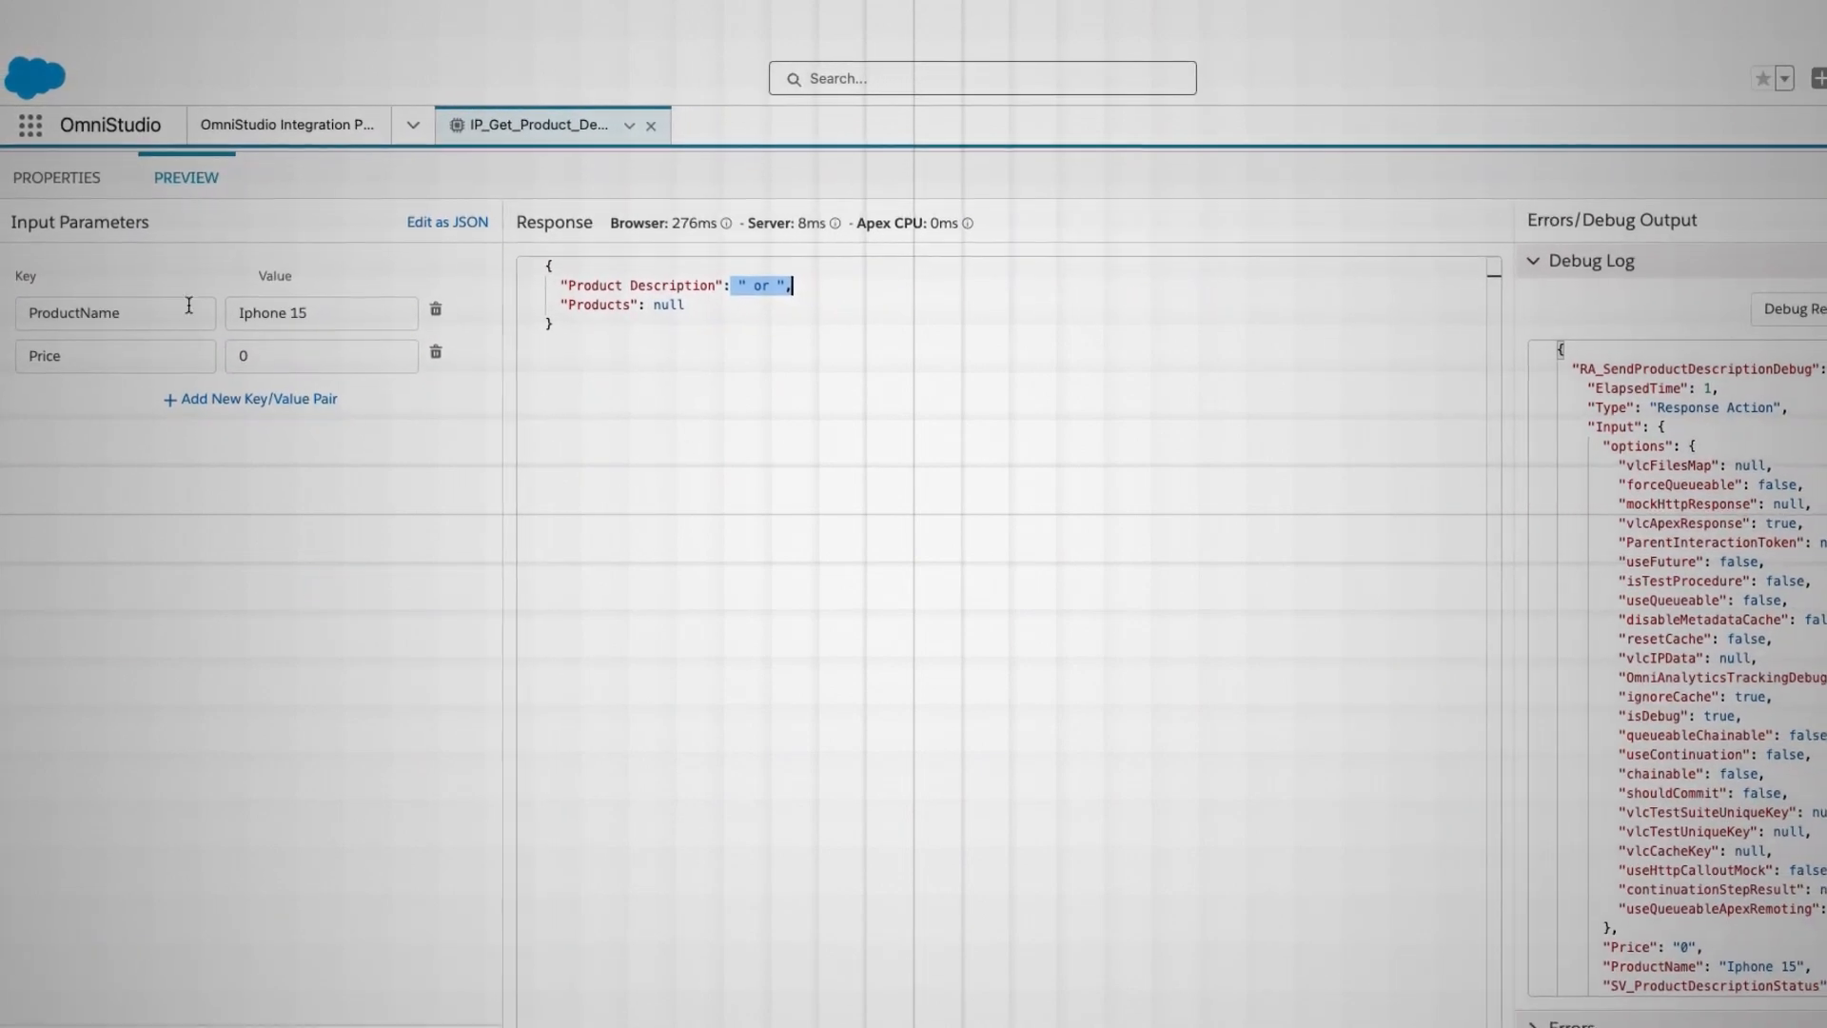
# Review the Execution Conditional Formula and Failure Conditional Formula settings of SV_ProductDescription
pyautogui.click(57, 177)
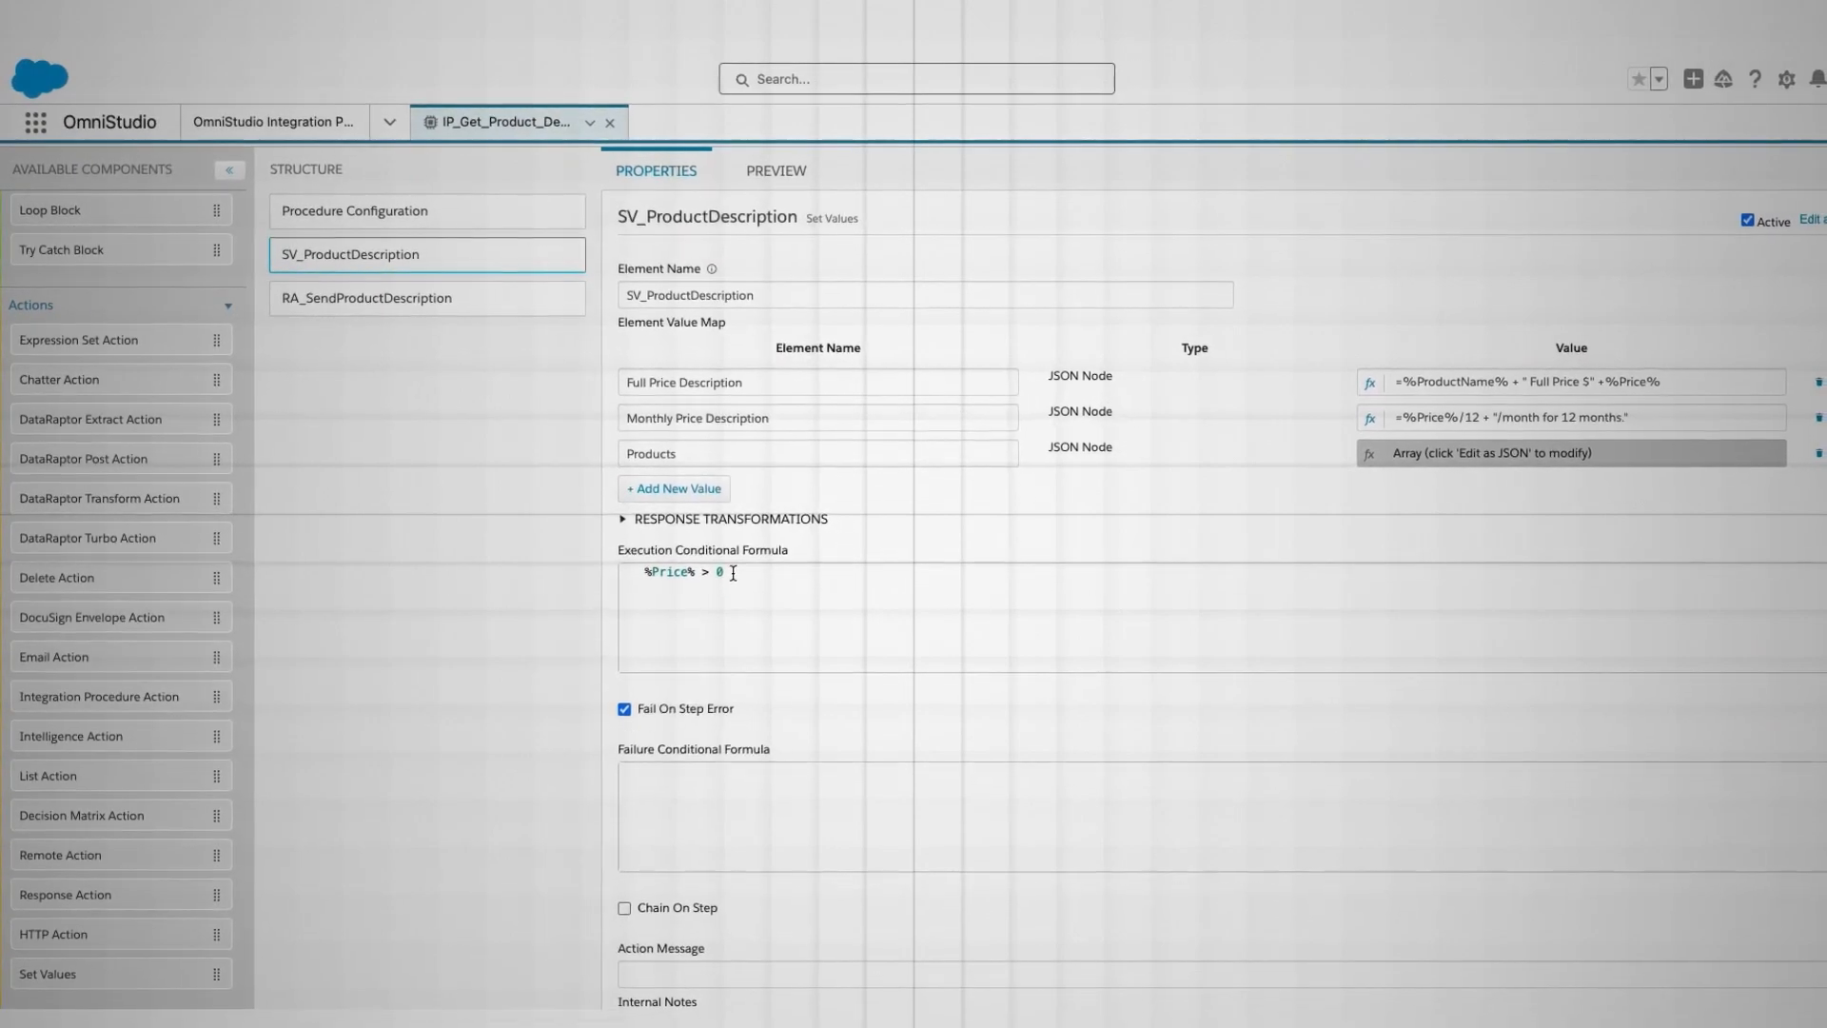
pyautogui.moveTo(789, 551); pyautogui.dragTo(616, 550)
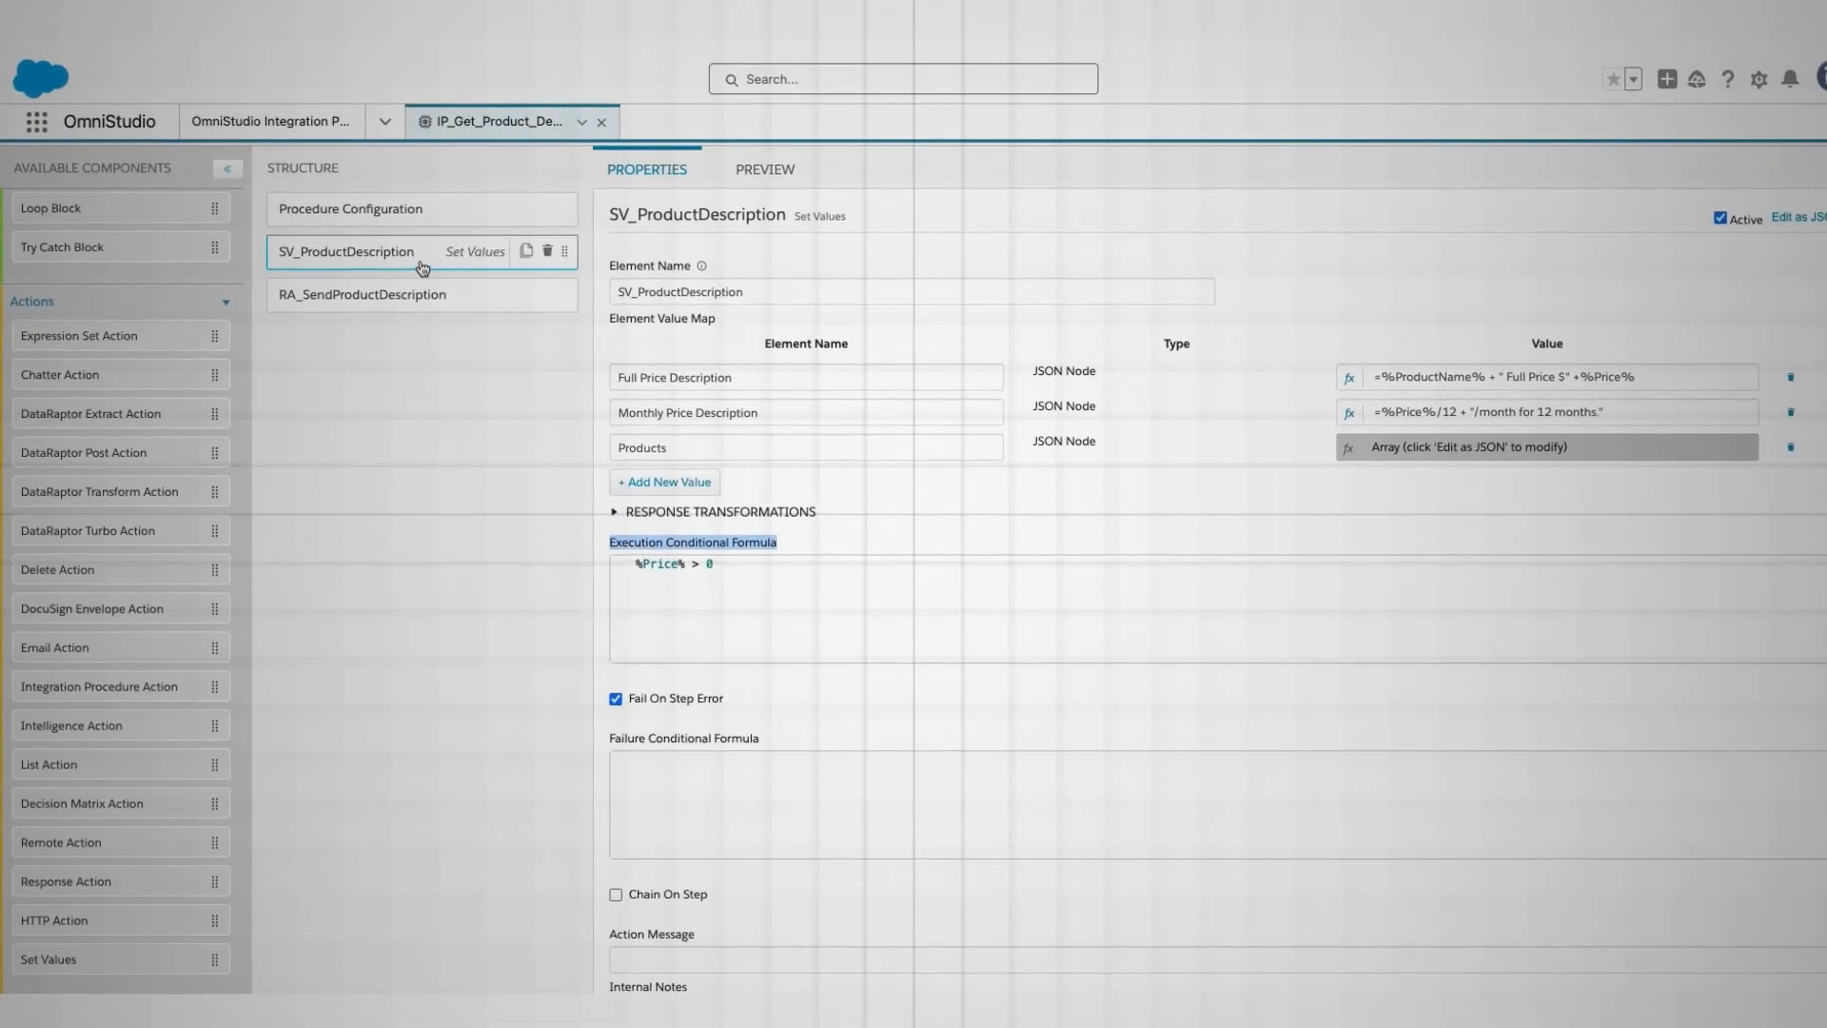
pyautogui.click(796, 533)
pyautogui.moveTo(821, 541); pyautogui.dragTo(595, 535)
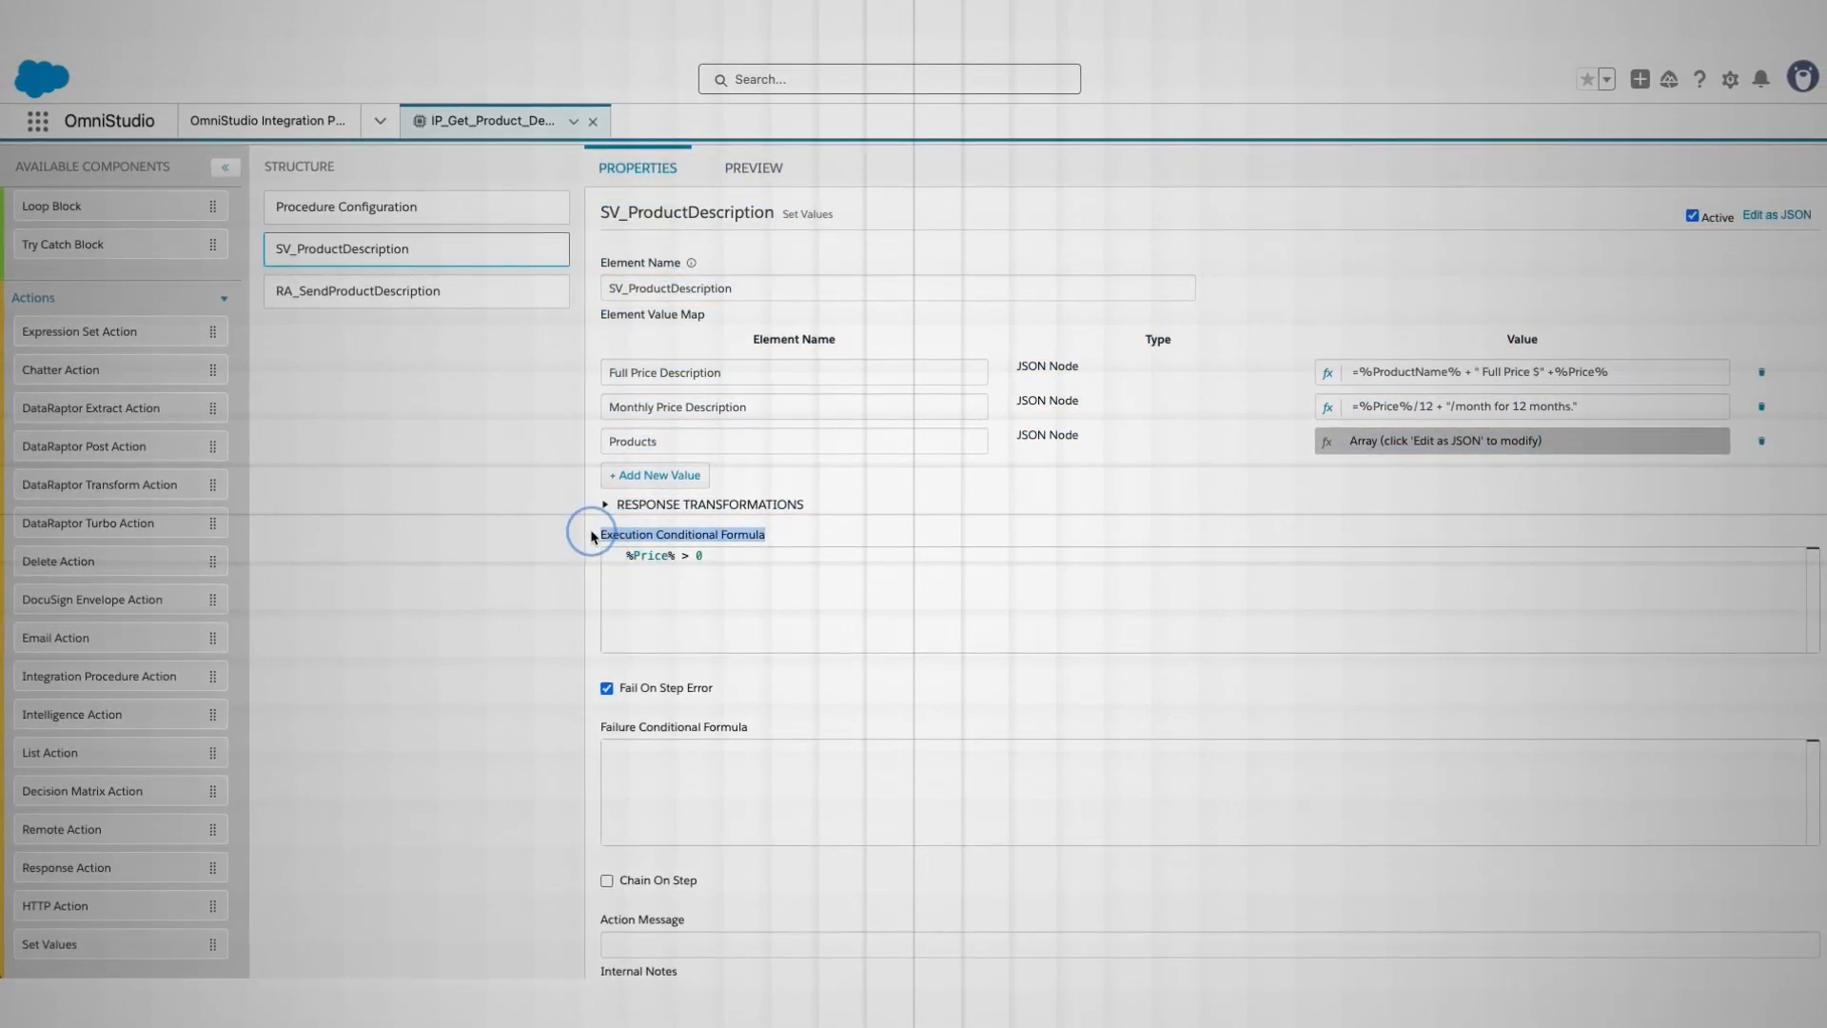
pyautogui.click(803, 535)
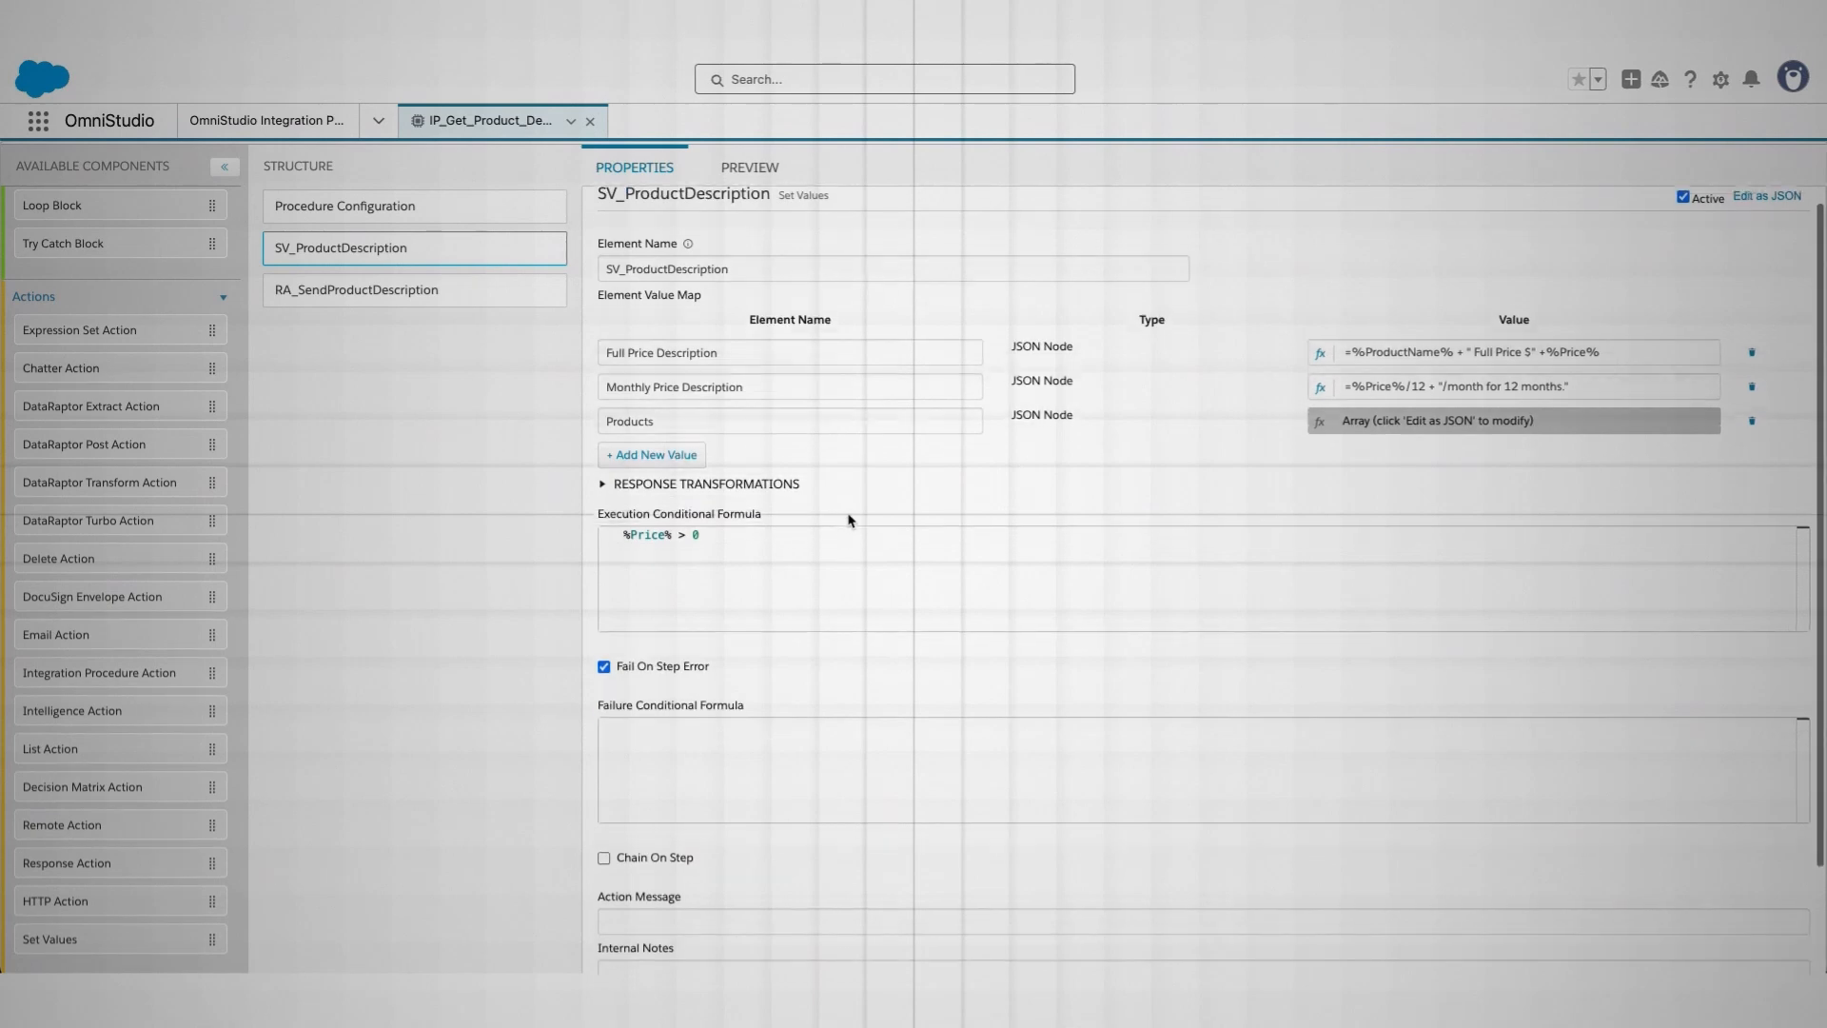
pyautogui.scroll(-1, 847, 516)
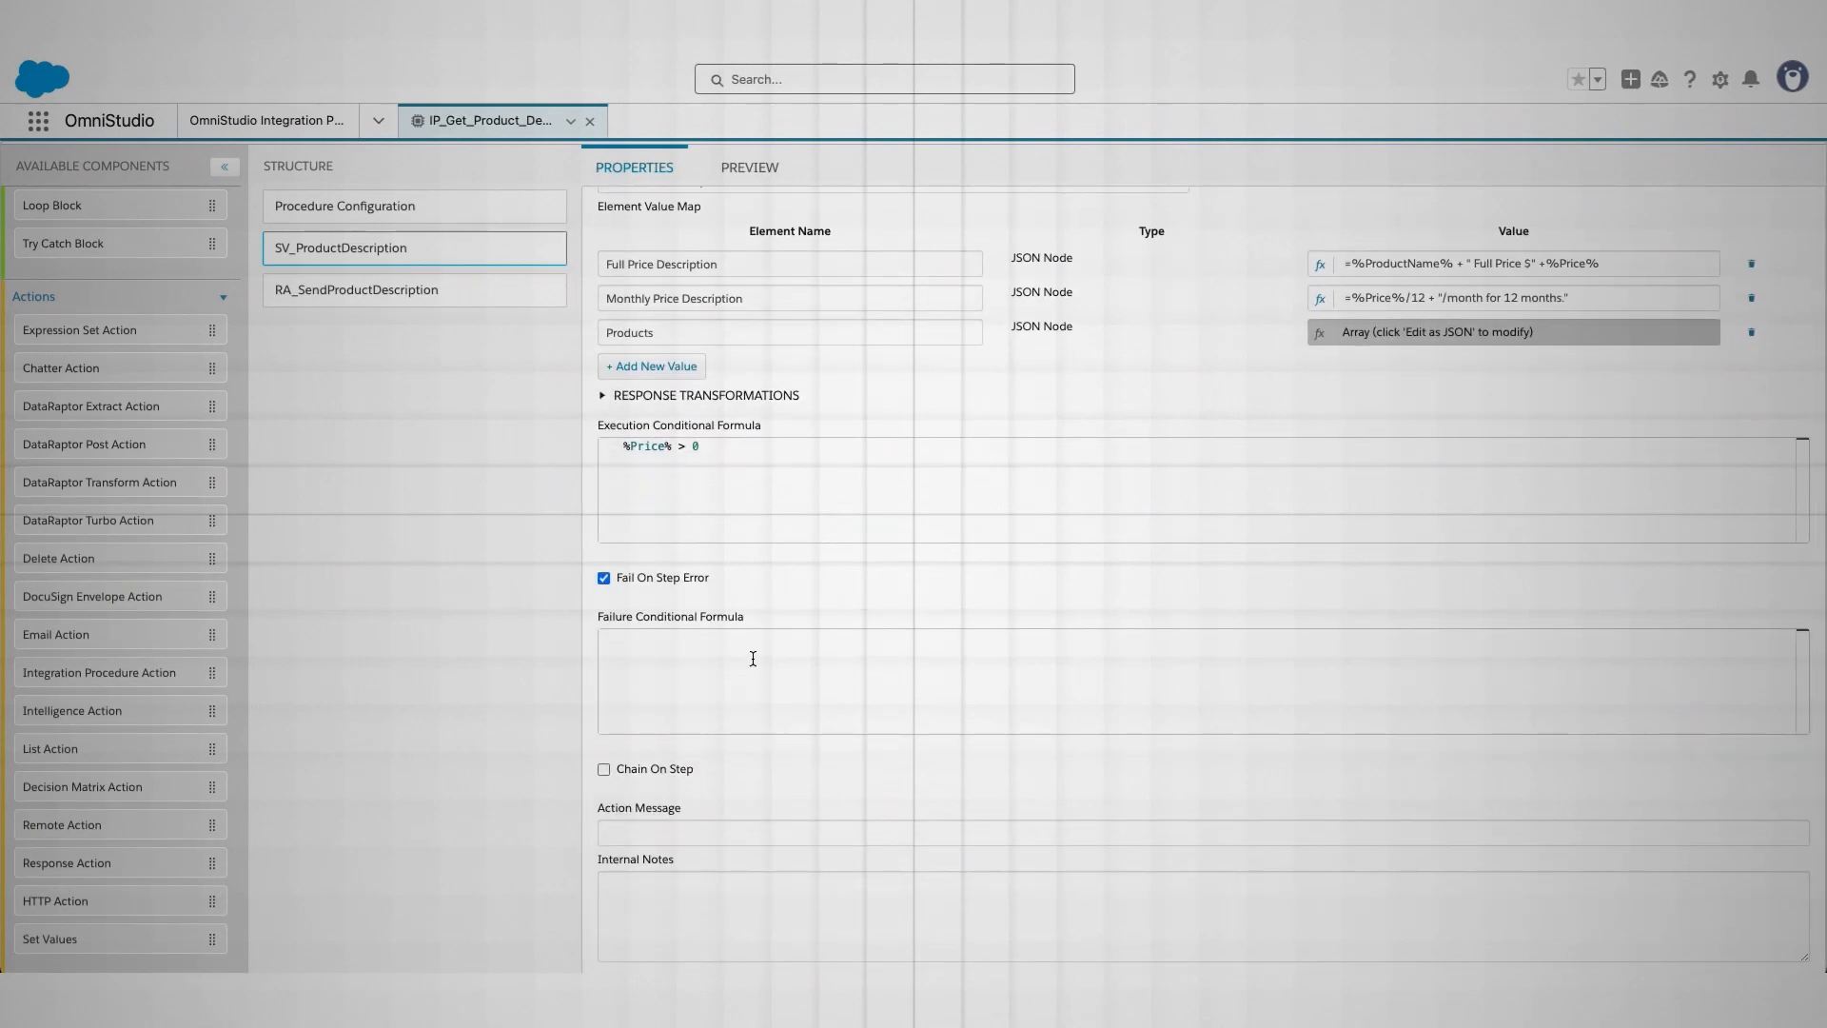
pyautogui.moveTo(723, 452); pyautogui.dragTo(591, 447)
pyautogui.click(703, 682)
pyautogui.moveTo(598, 621); pyautogui.dragTo(860, 648)
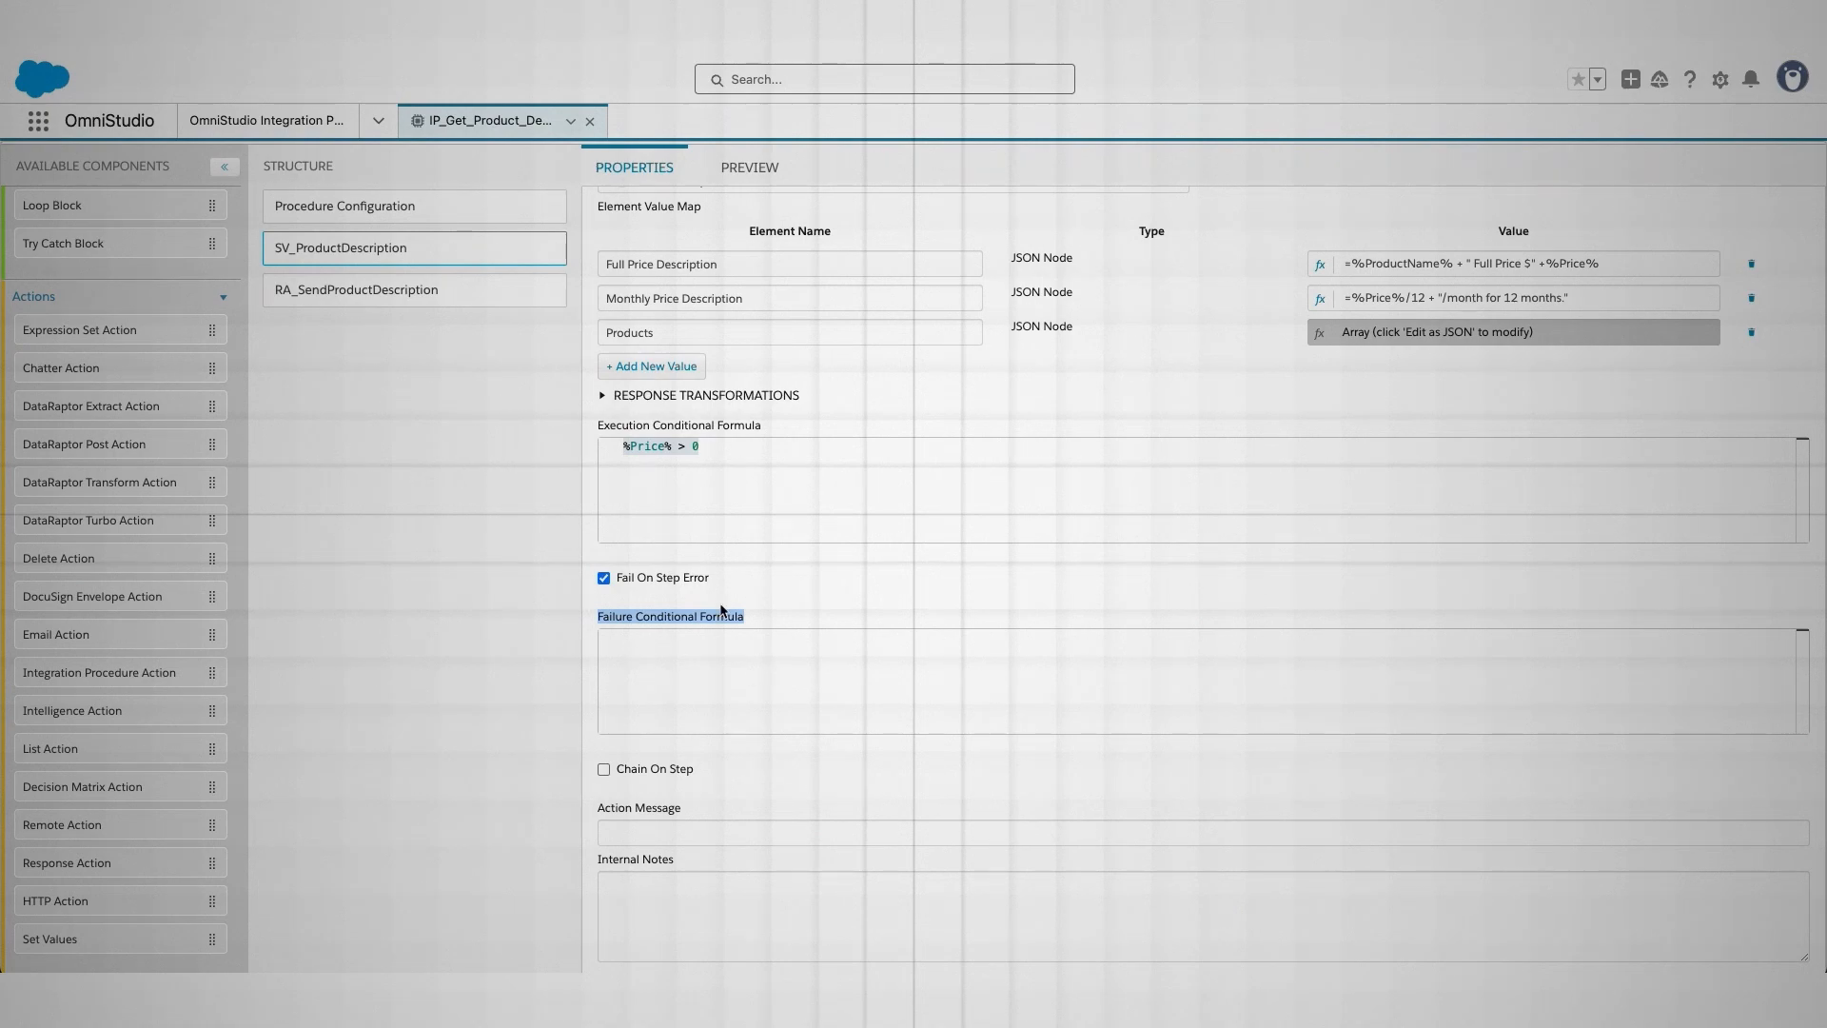
# Clear the Execution Conditional Formula of SV_ProductDescription and expand its response transformations
pyautogui.click(767, 618)
pyautogui.moveTo(783, 618); pyautogui.dragTo(587, 617)
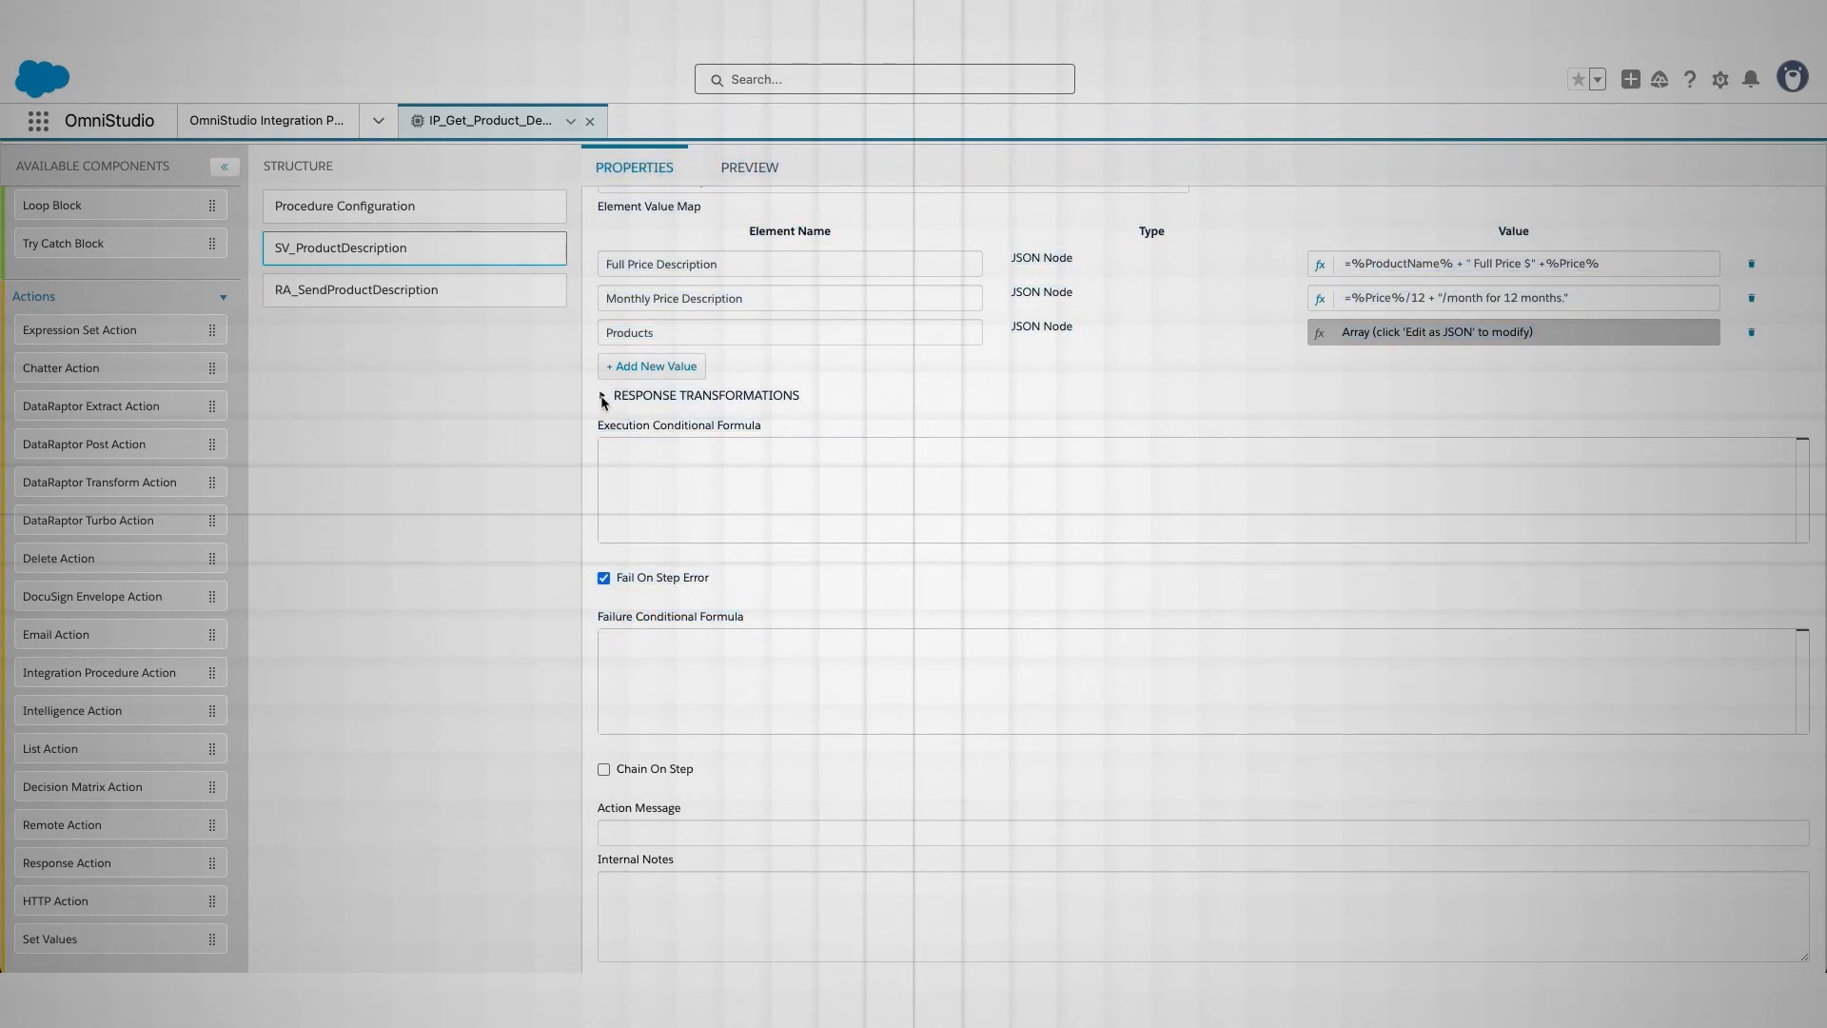
pyautogui.click(602, 396)
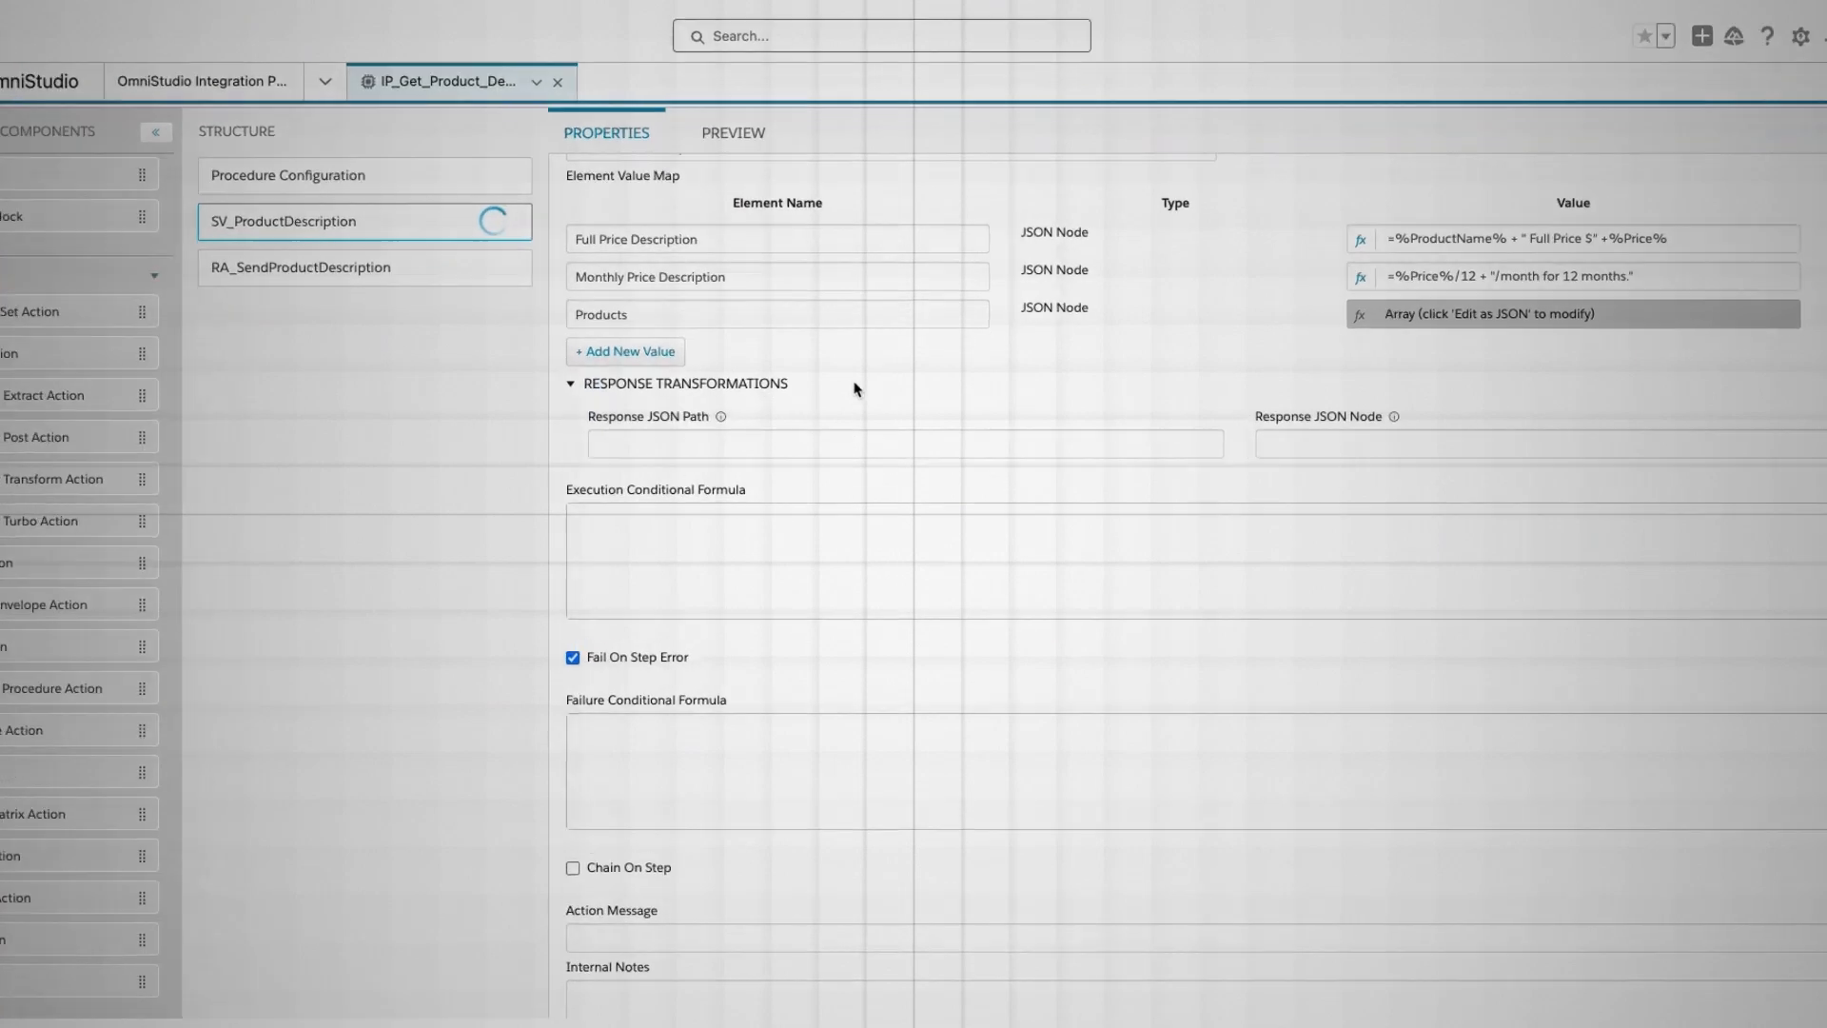
pyautogui.scroll(2, 825, 505)
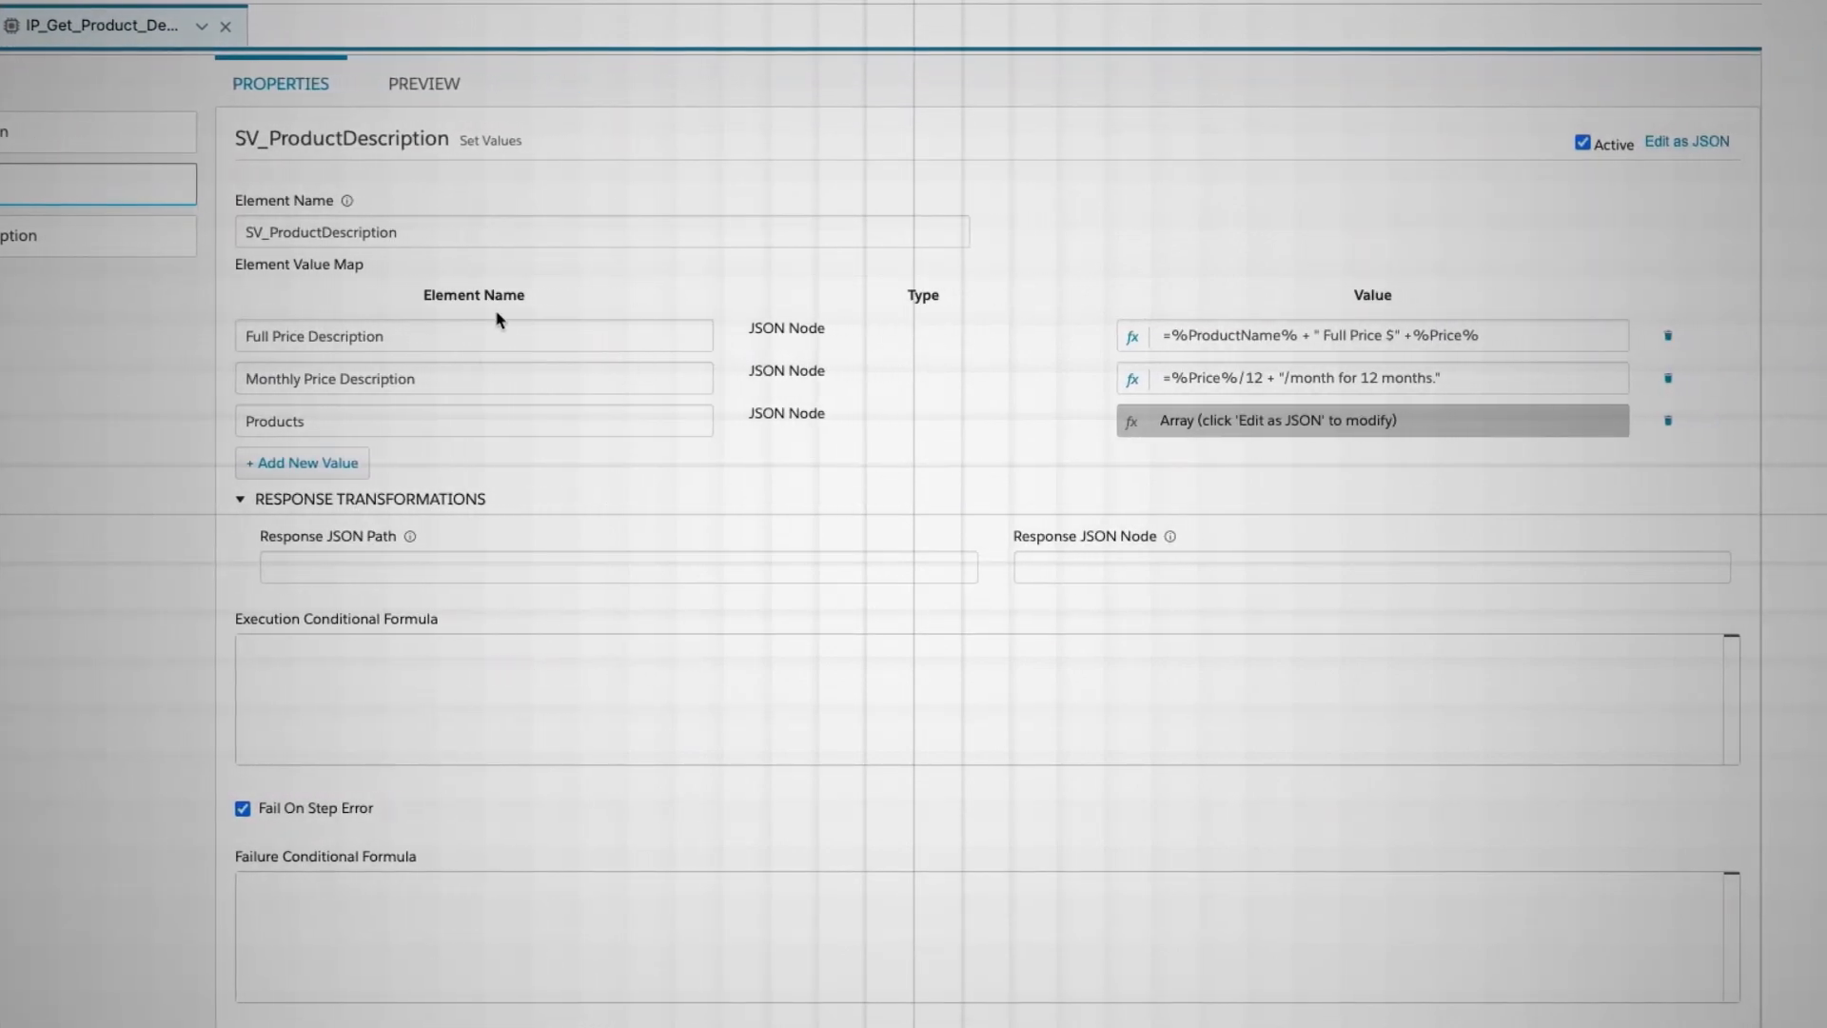
# Rename the Full Price Description element in the value map of SV_ProductDescription to Price Description
pyautogui.click(452, 335)
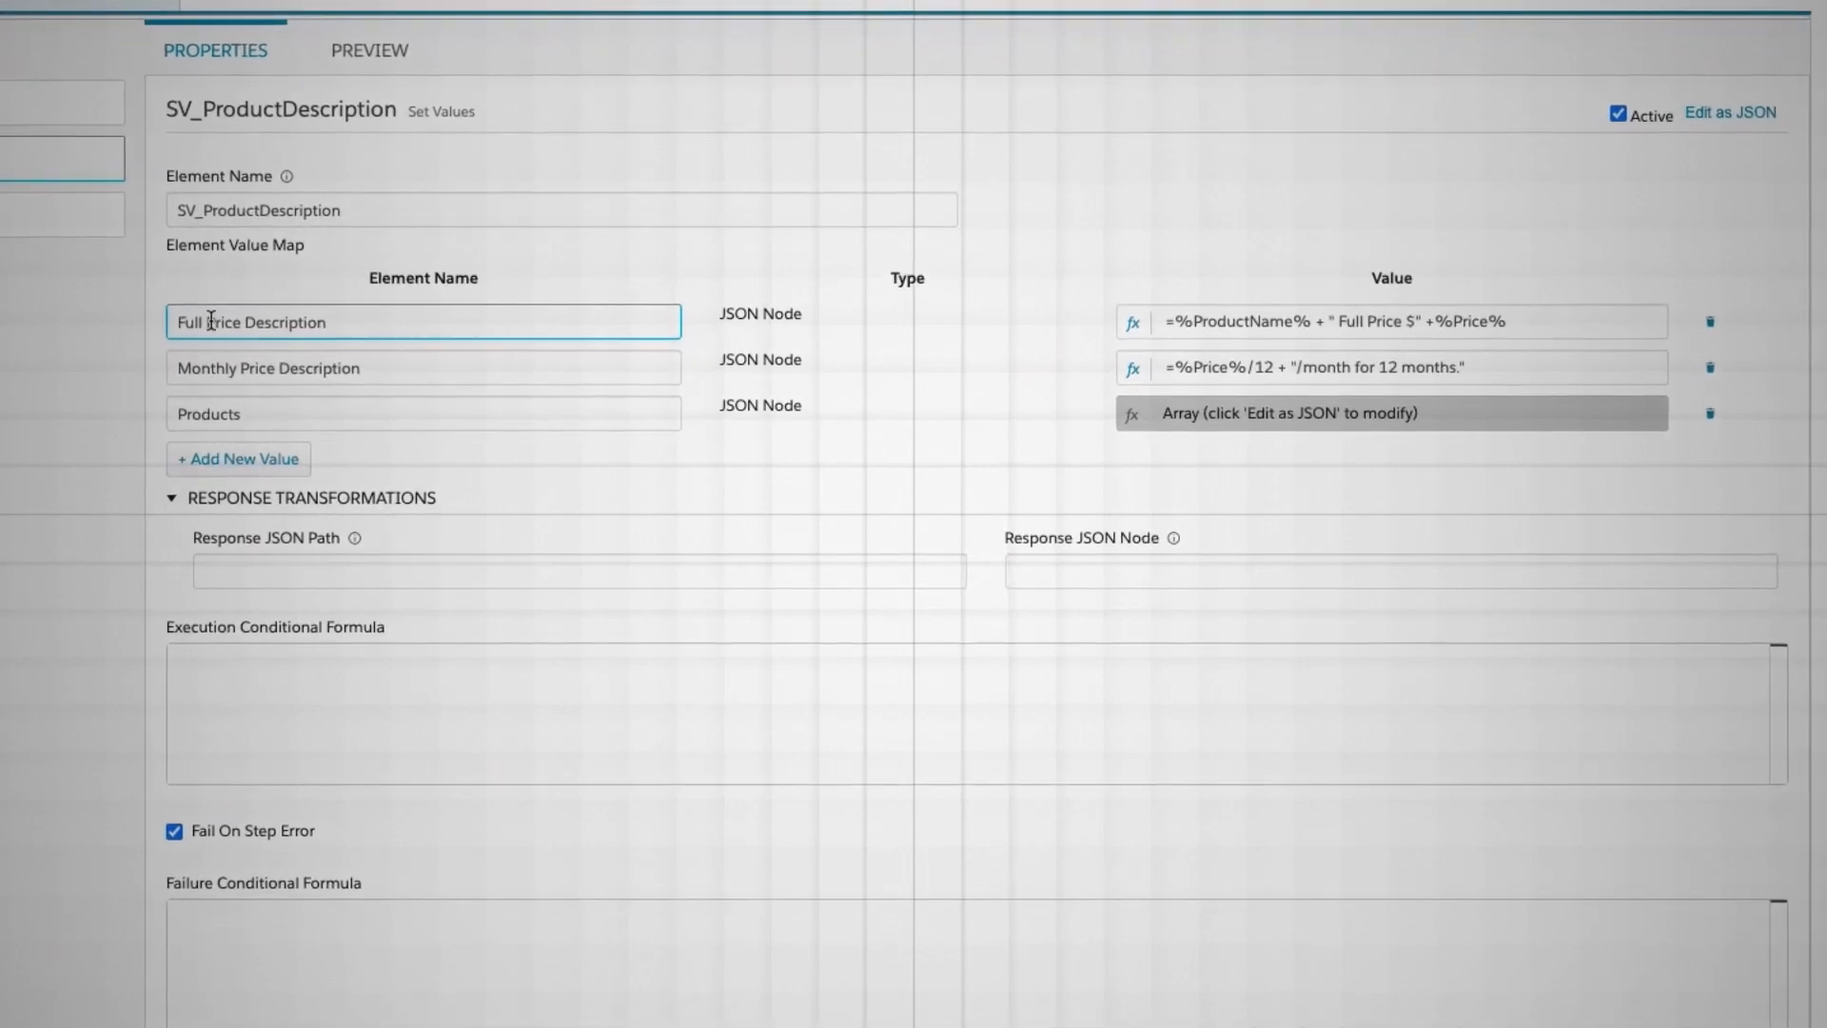
pyautogui.click(211, 320)
pyautogui.press('BackSpace')
pyautogui.press('BackSpace')
pyautogui.press('BackSpace')
pyautogui.press('BackSpace')
pyautogui.press('BackSpace')
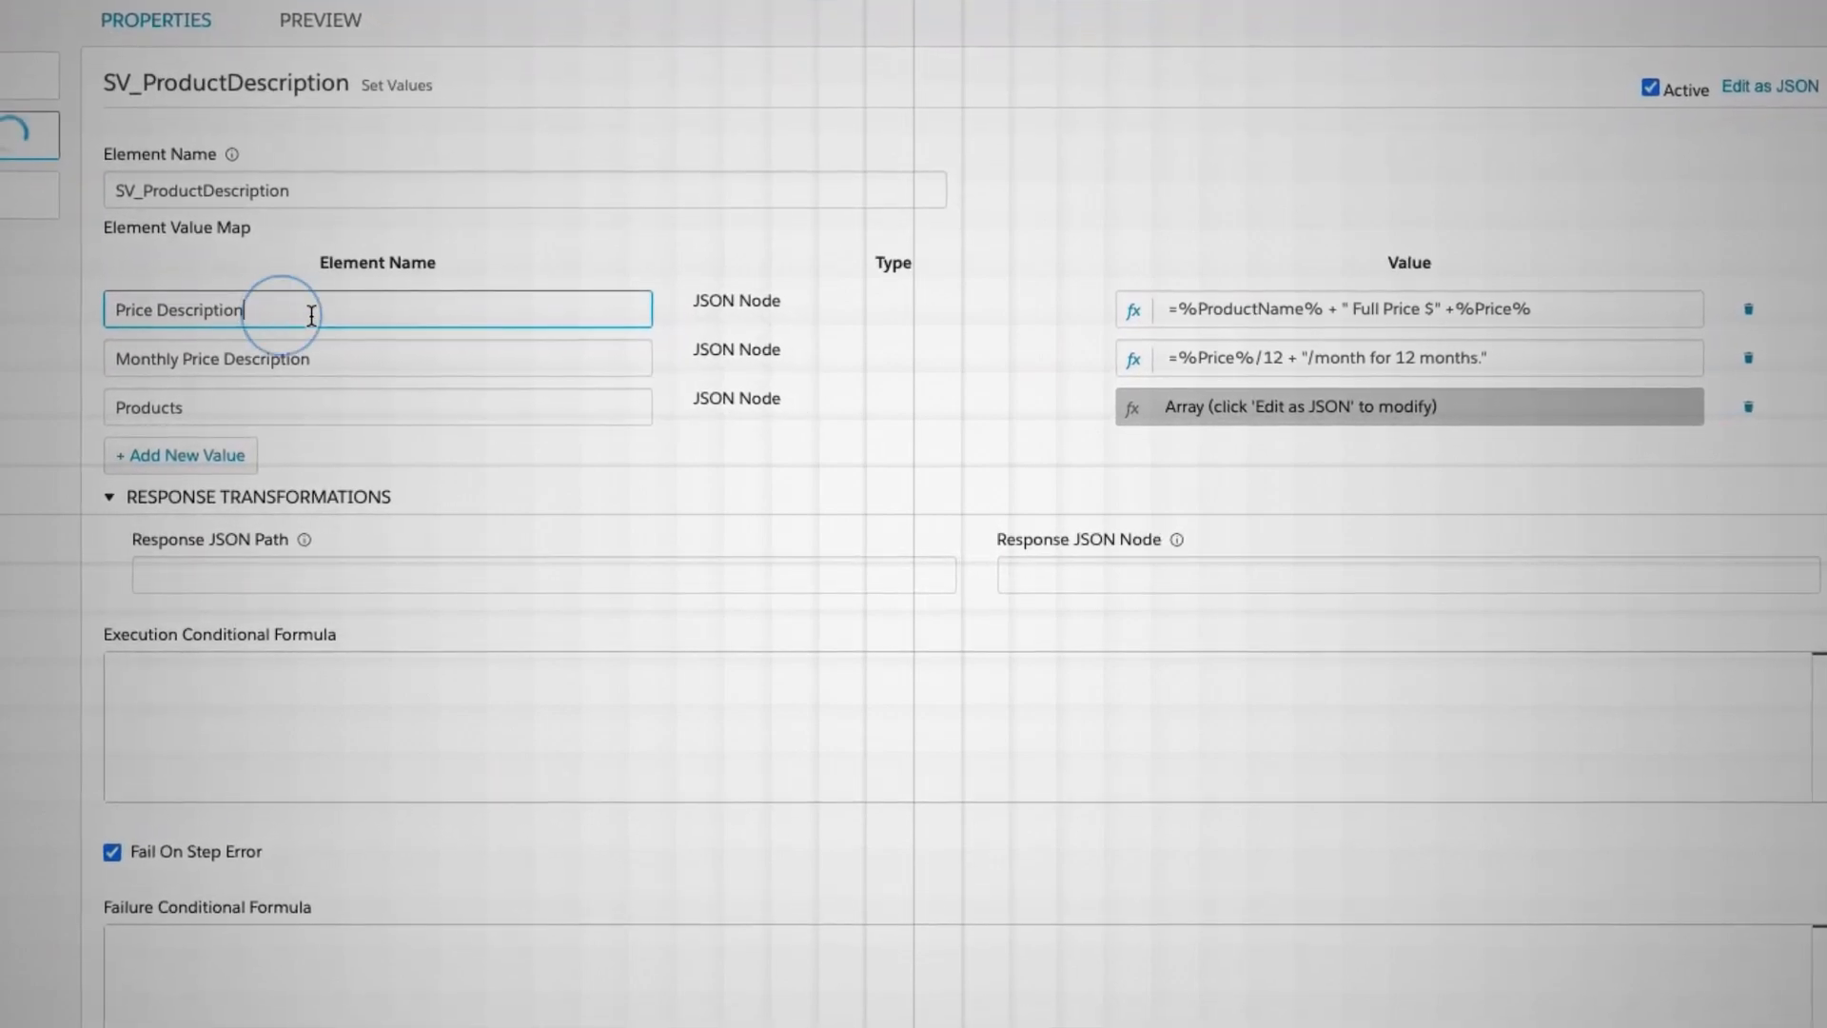
# Append + " or " + and the monthly price formula to the Price Description value, and delete the Monthly Price Description and Products elements
pyautogui.click(1559, 315)
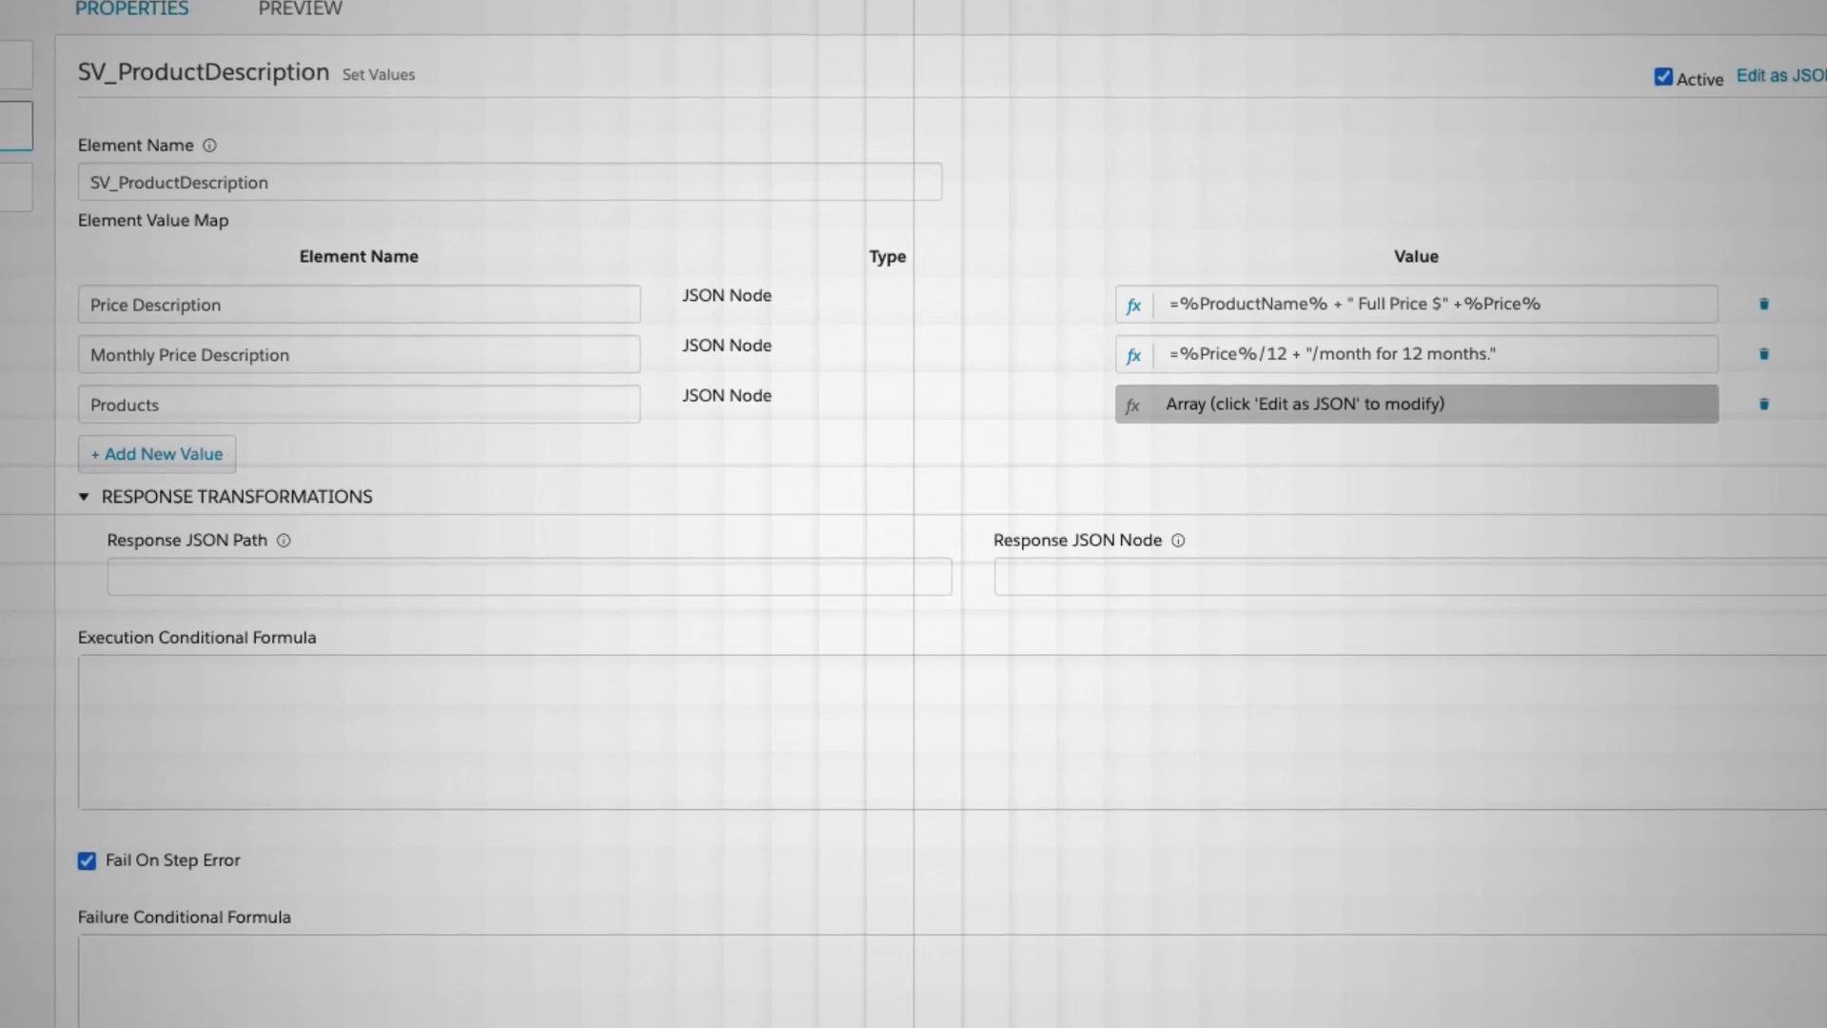
pyautogui.write('+ ')
pyautogui.write('" or " +')
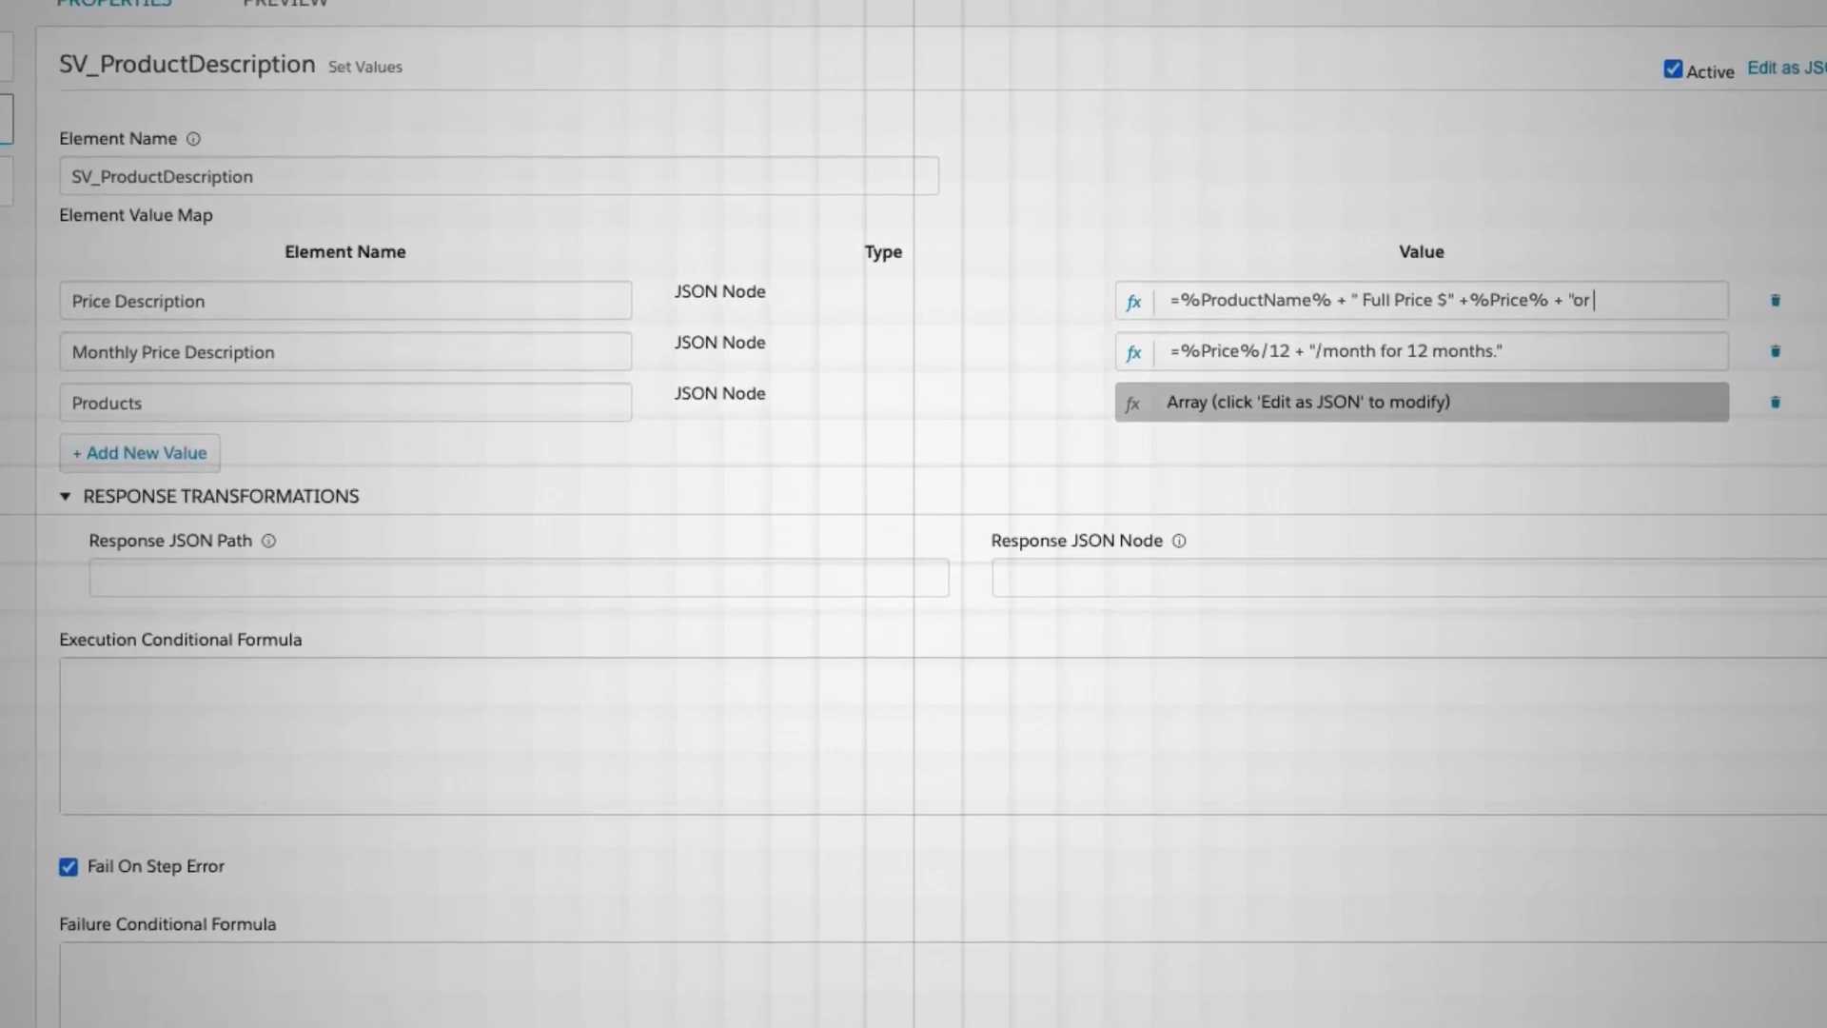
pyautogui.moveTo(1200, 340); pyautogui.dragTo(1595, 355)
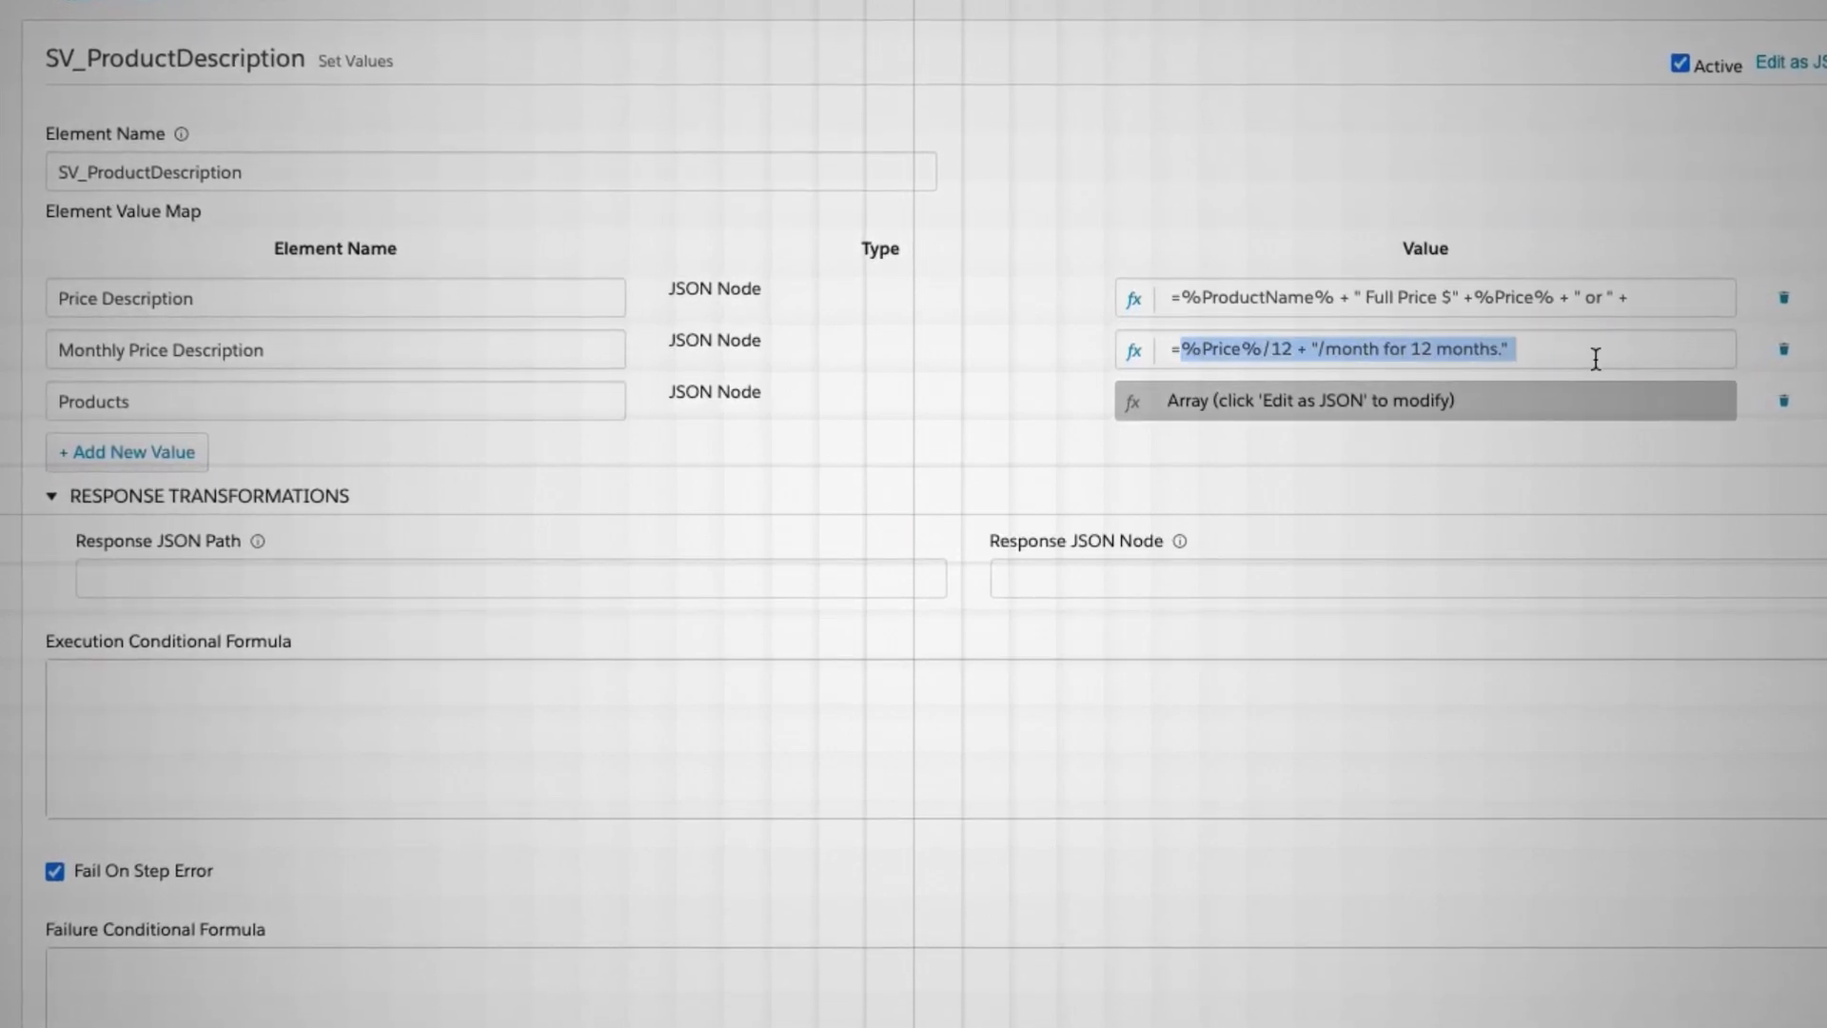
pyautogui.hotkey('ctrl', 'x')
pyautogui.click(1674, 298)
pyautogui.hotkey('ctrl', 'v')
pyautogui.click(1788, 348)
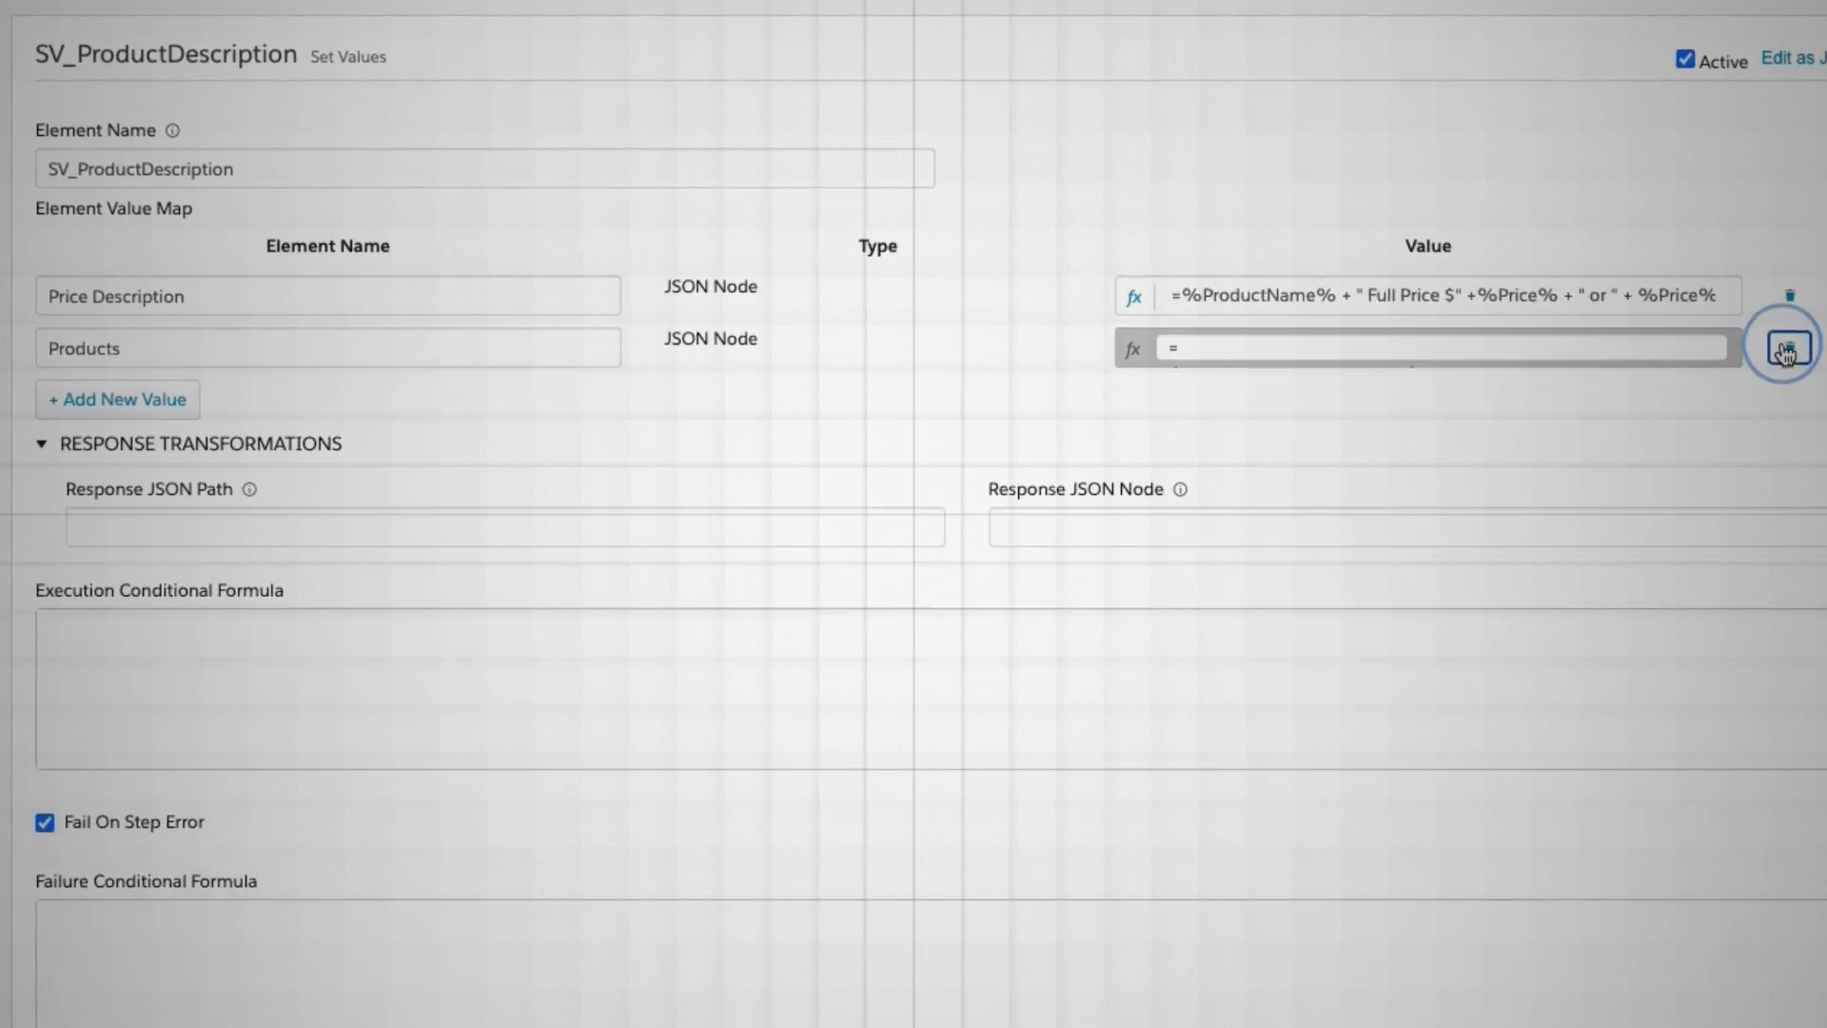
pyautogui.click(1788, 350)
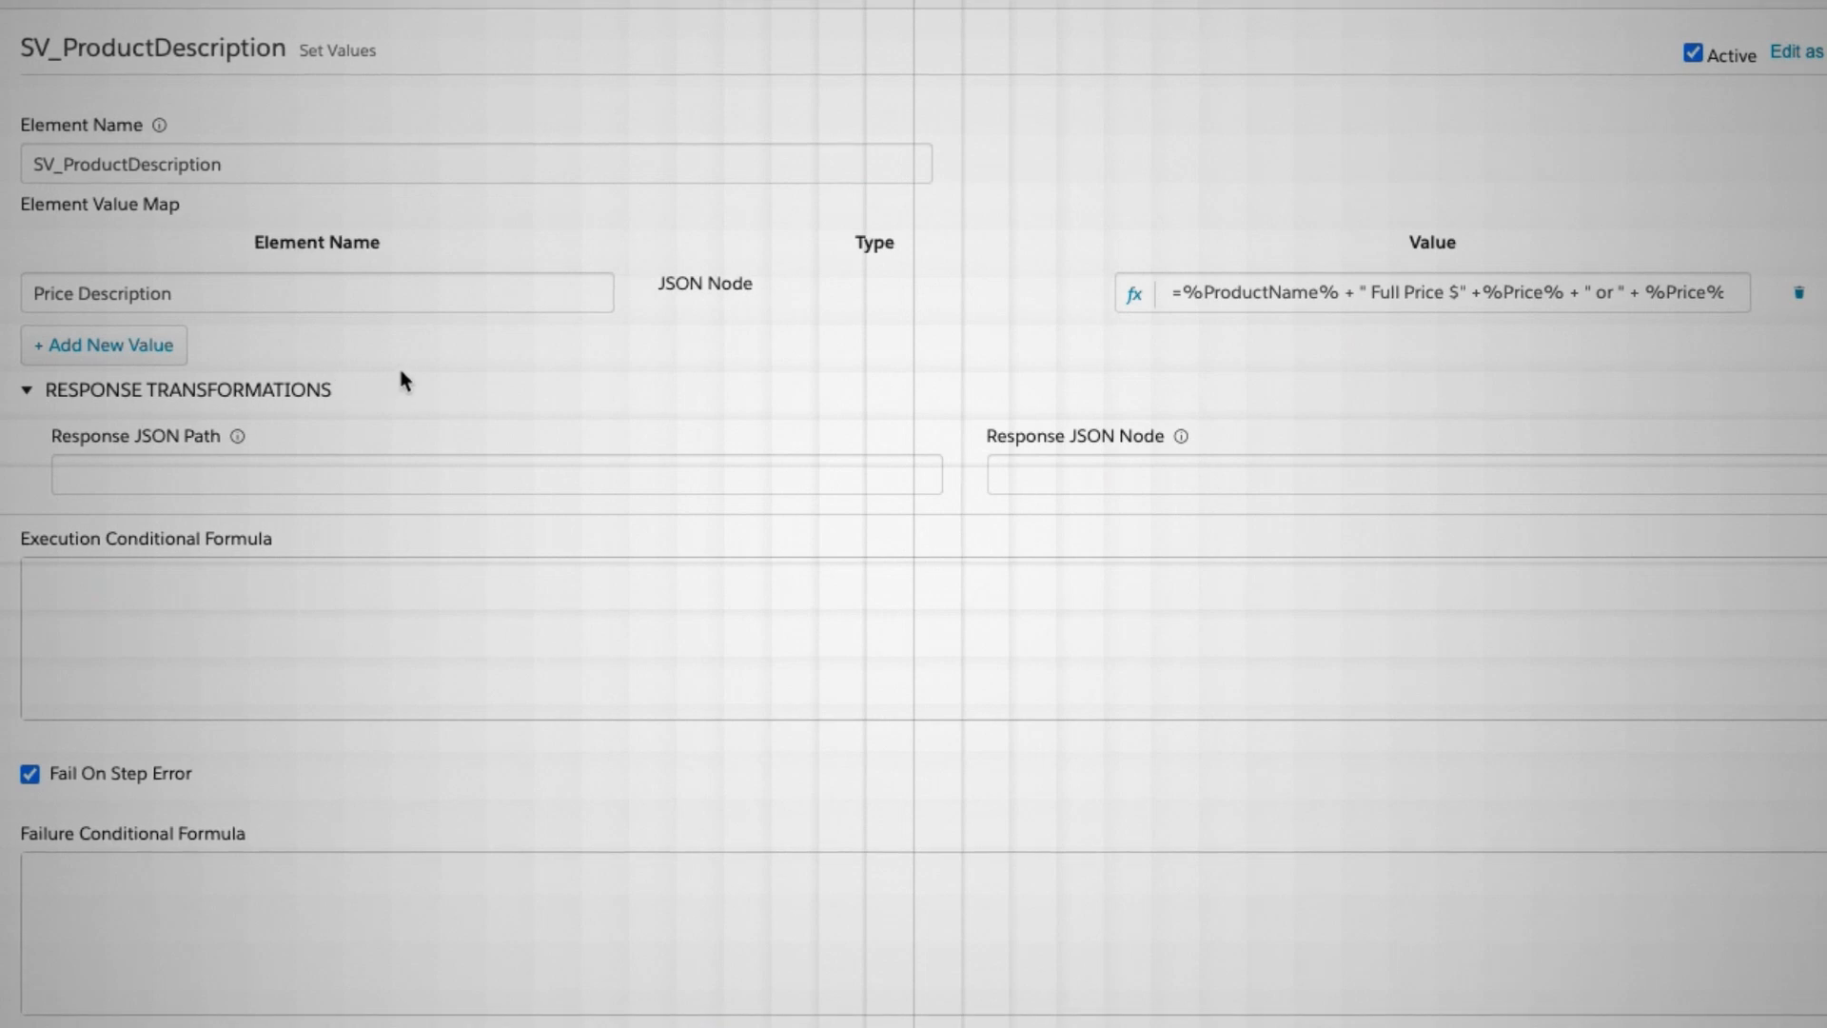
# Set the Response JSON Path of SV_ProductDescription to Price Description and its Response JSON Node to FullDescription
pyautogui.moveTo(24, 46); pyautogui.dragTo(288, 50)
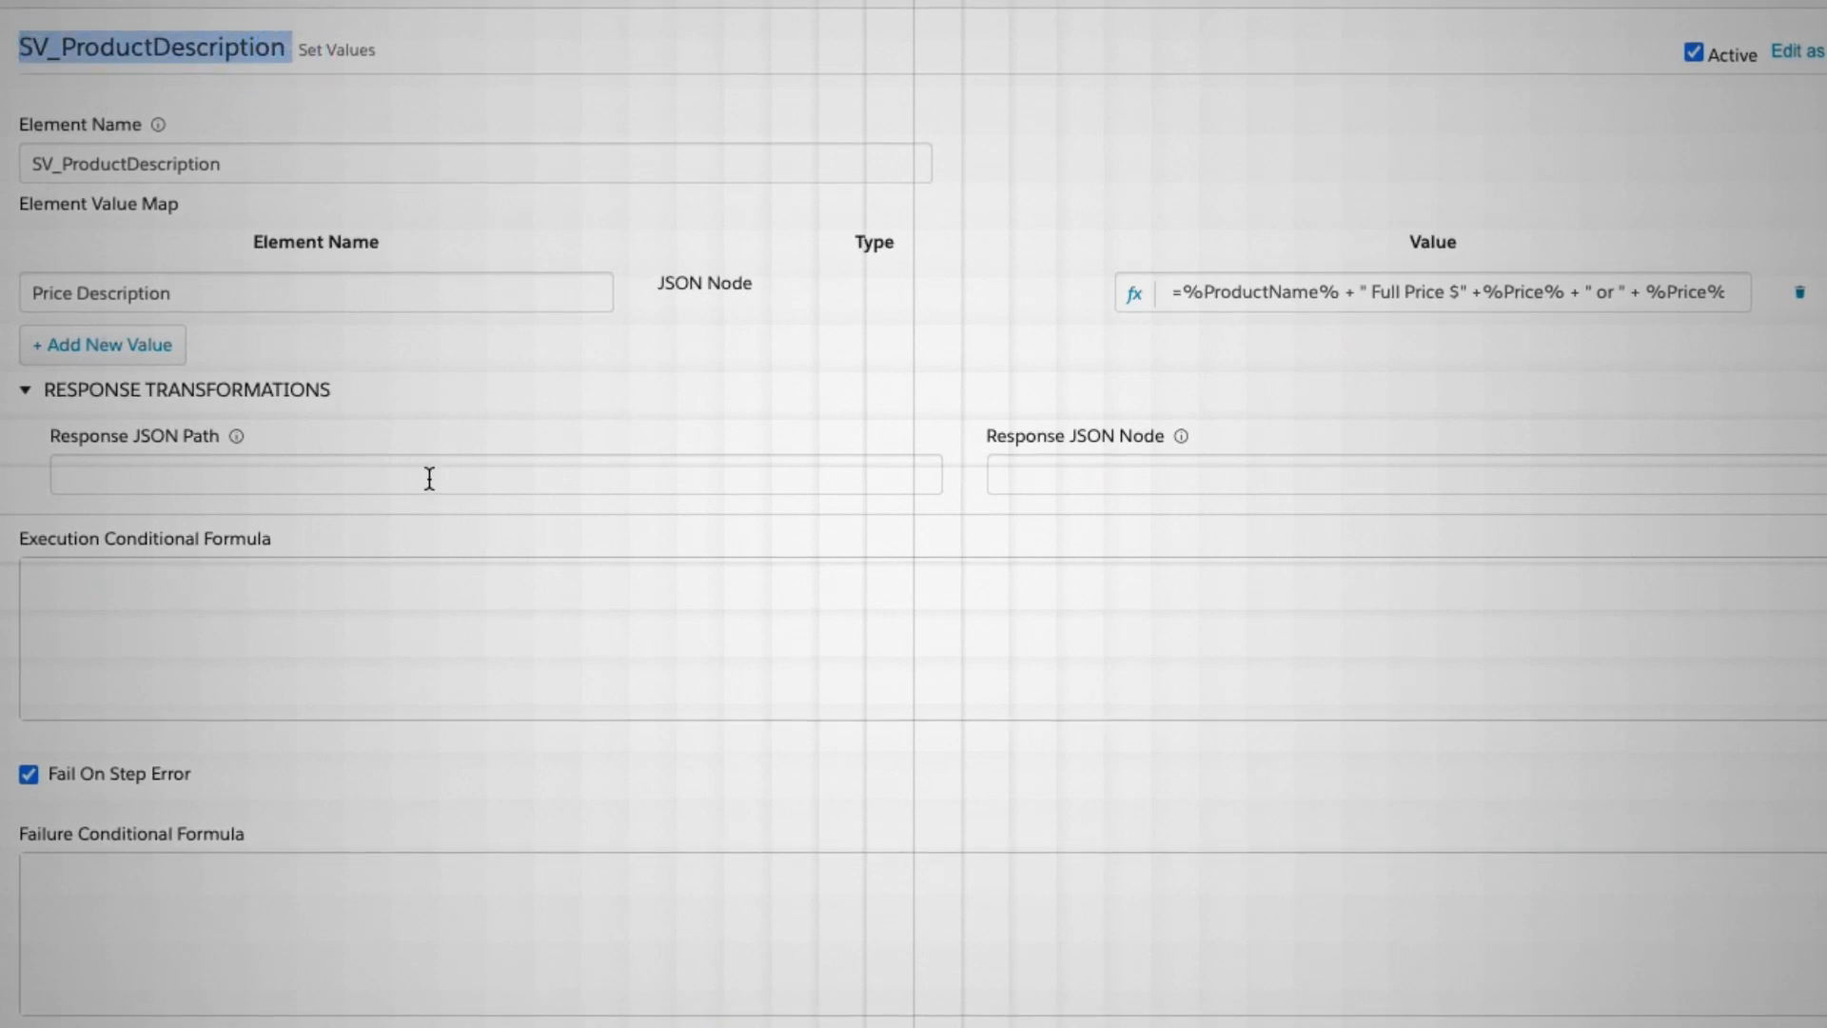
pyautogui.tripleClick(203, 291)
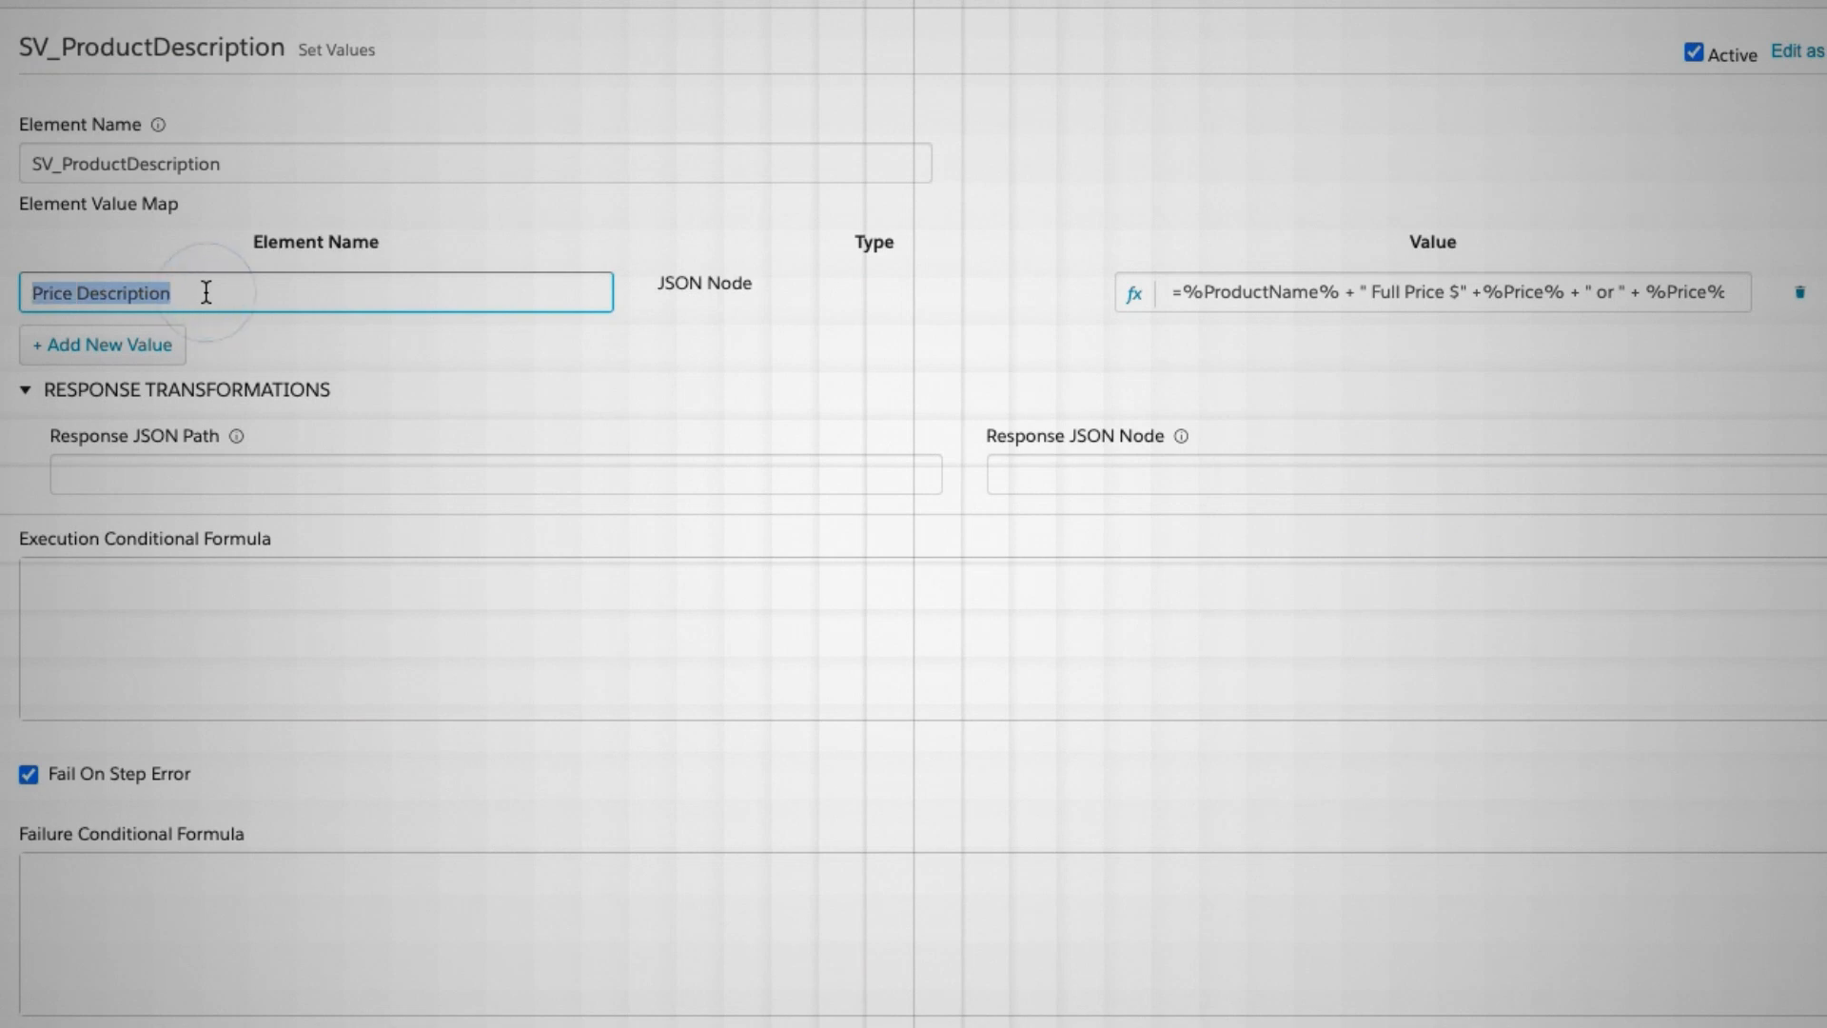
pyautogui.click(276, 465)
pyautogui.hotkey('ctrl', 'v')
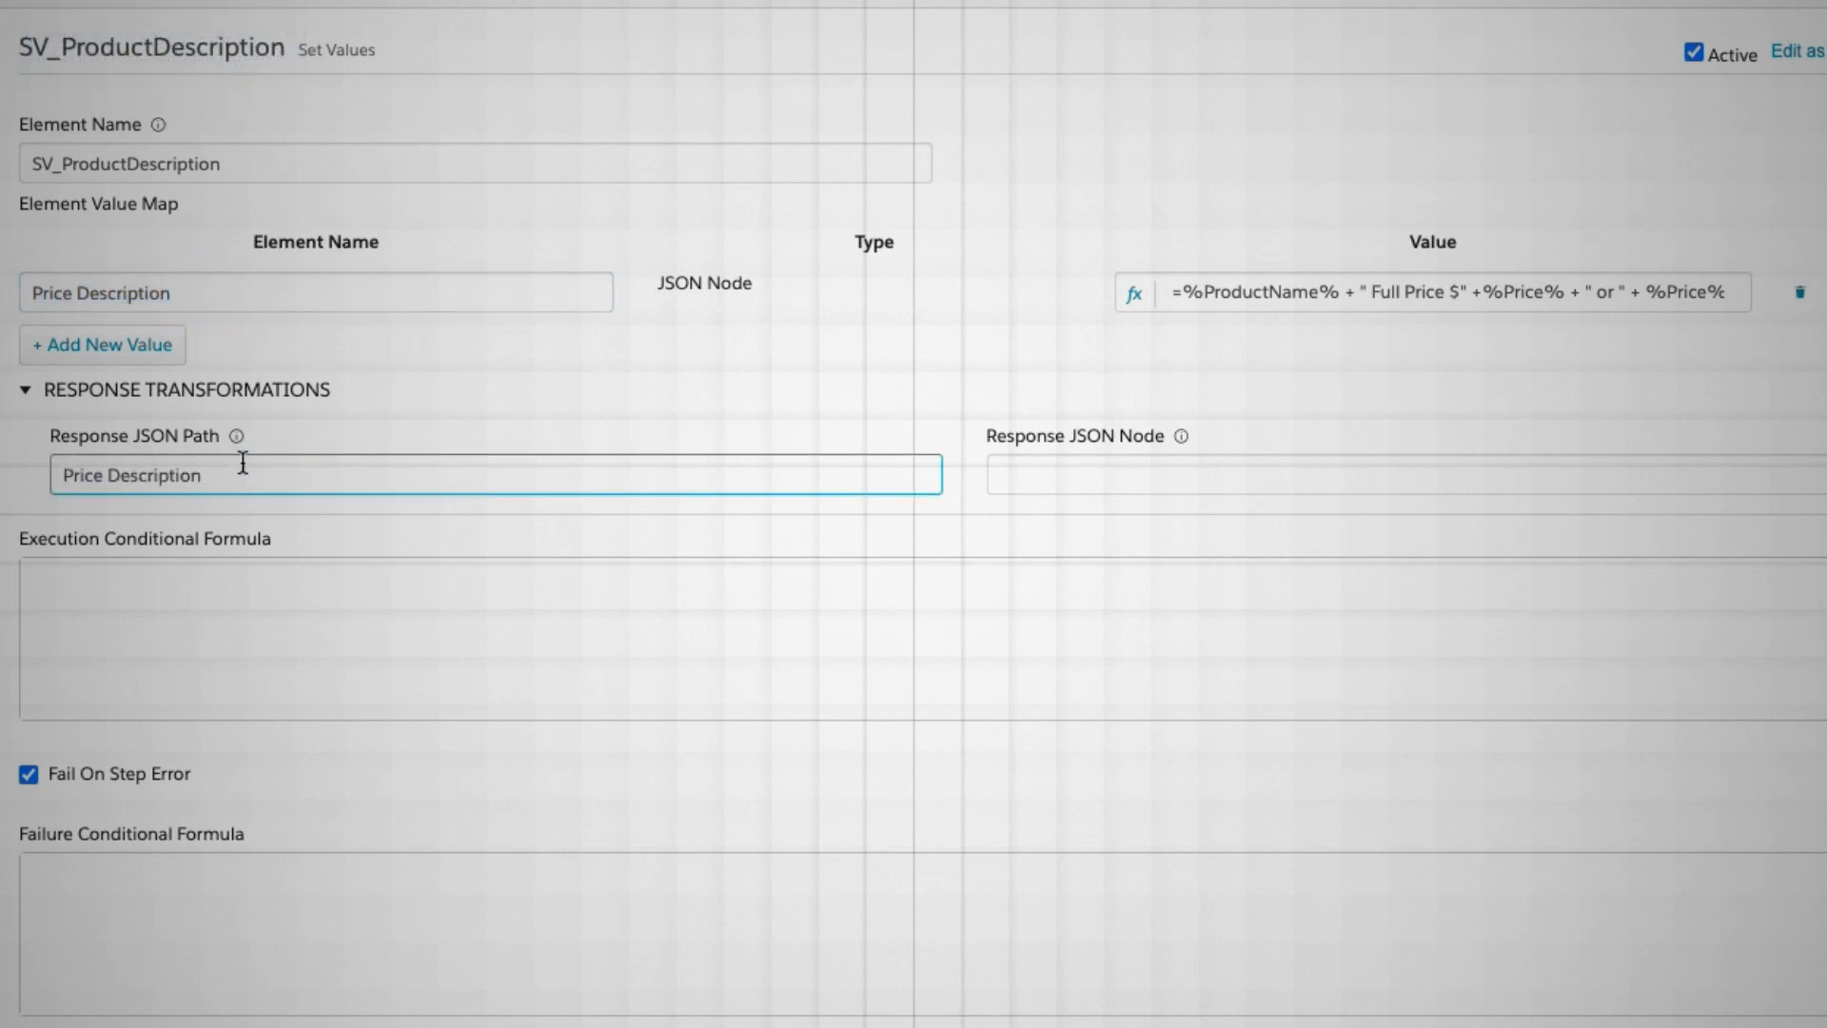
pyautogui.moveTo(237, 438)
pyautogui.moveTo(988, 439); pyautogui.dragTo(1161, 437)
pyautogui.click(1142, 472)
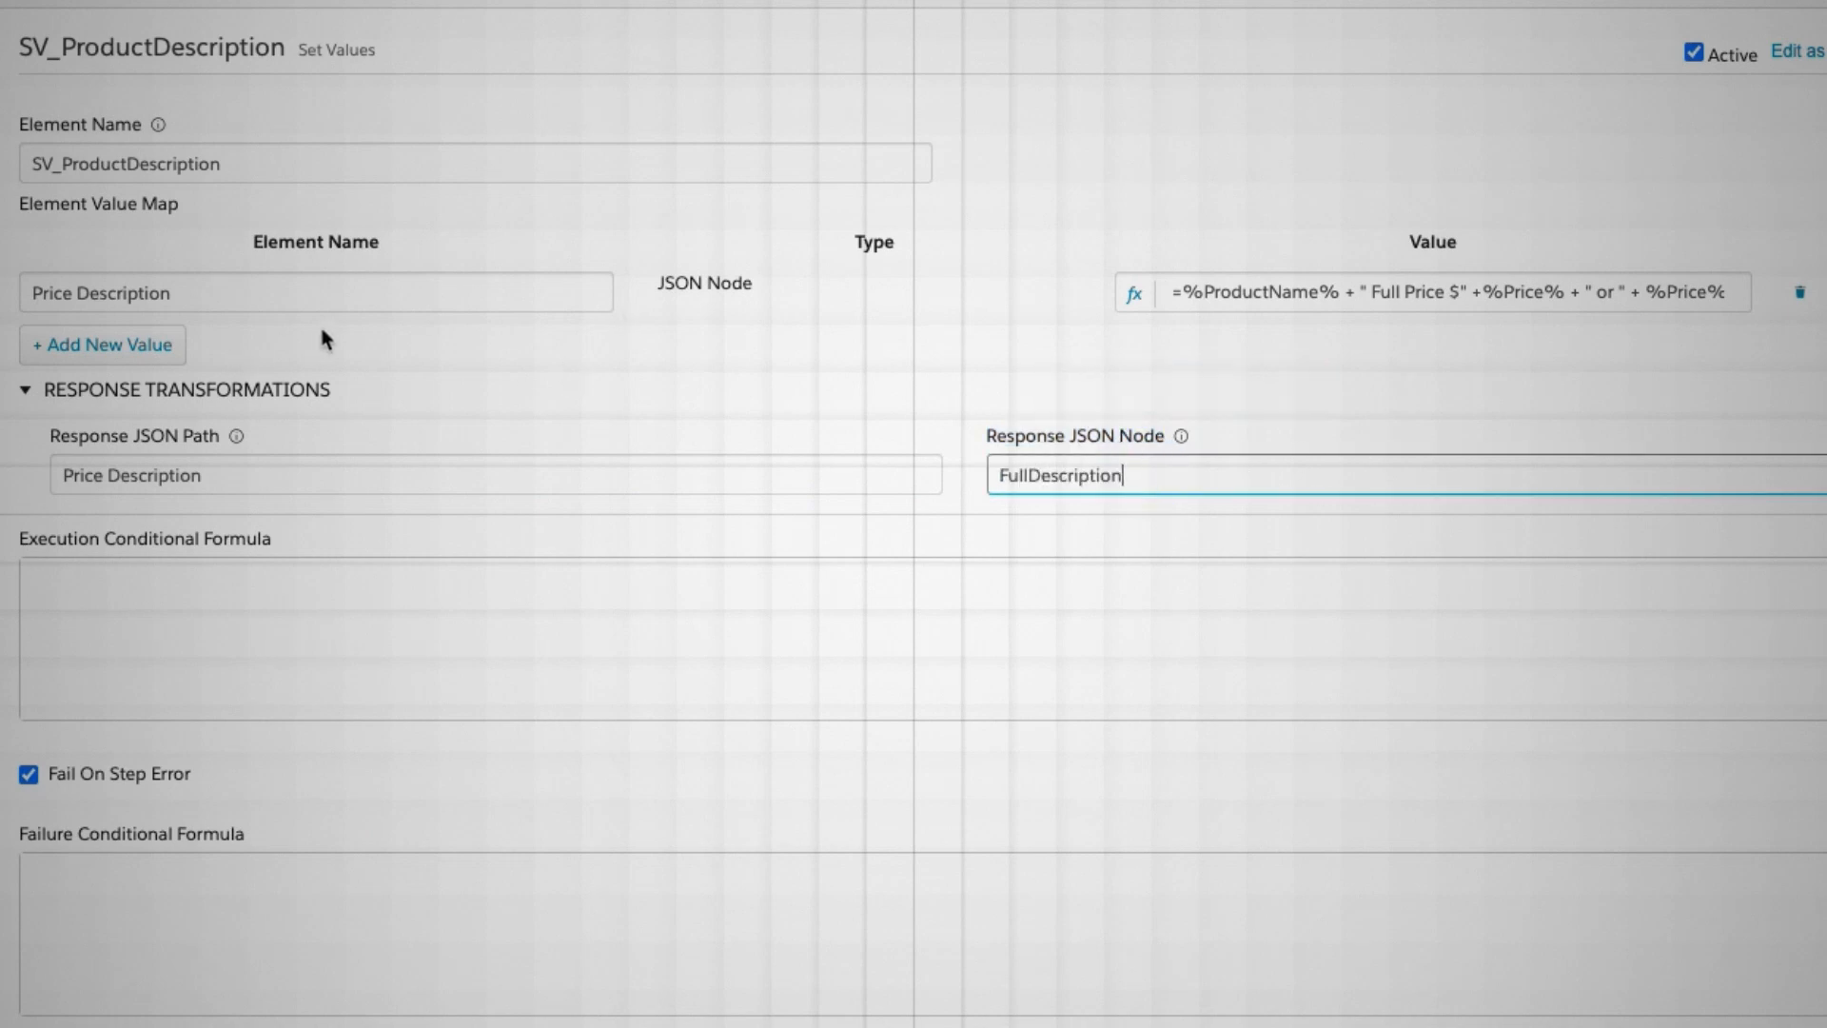
# Set the Product Description output formula of RA_SendProductDescription to %FullDescription% and remove the Products output
pyautogui.doubleClick(1060, 476)
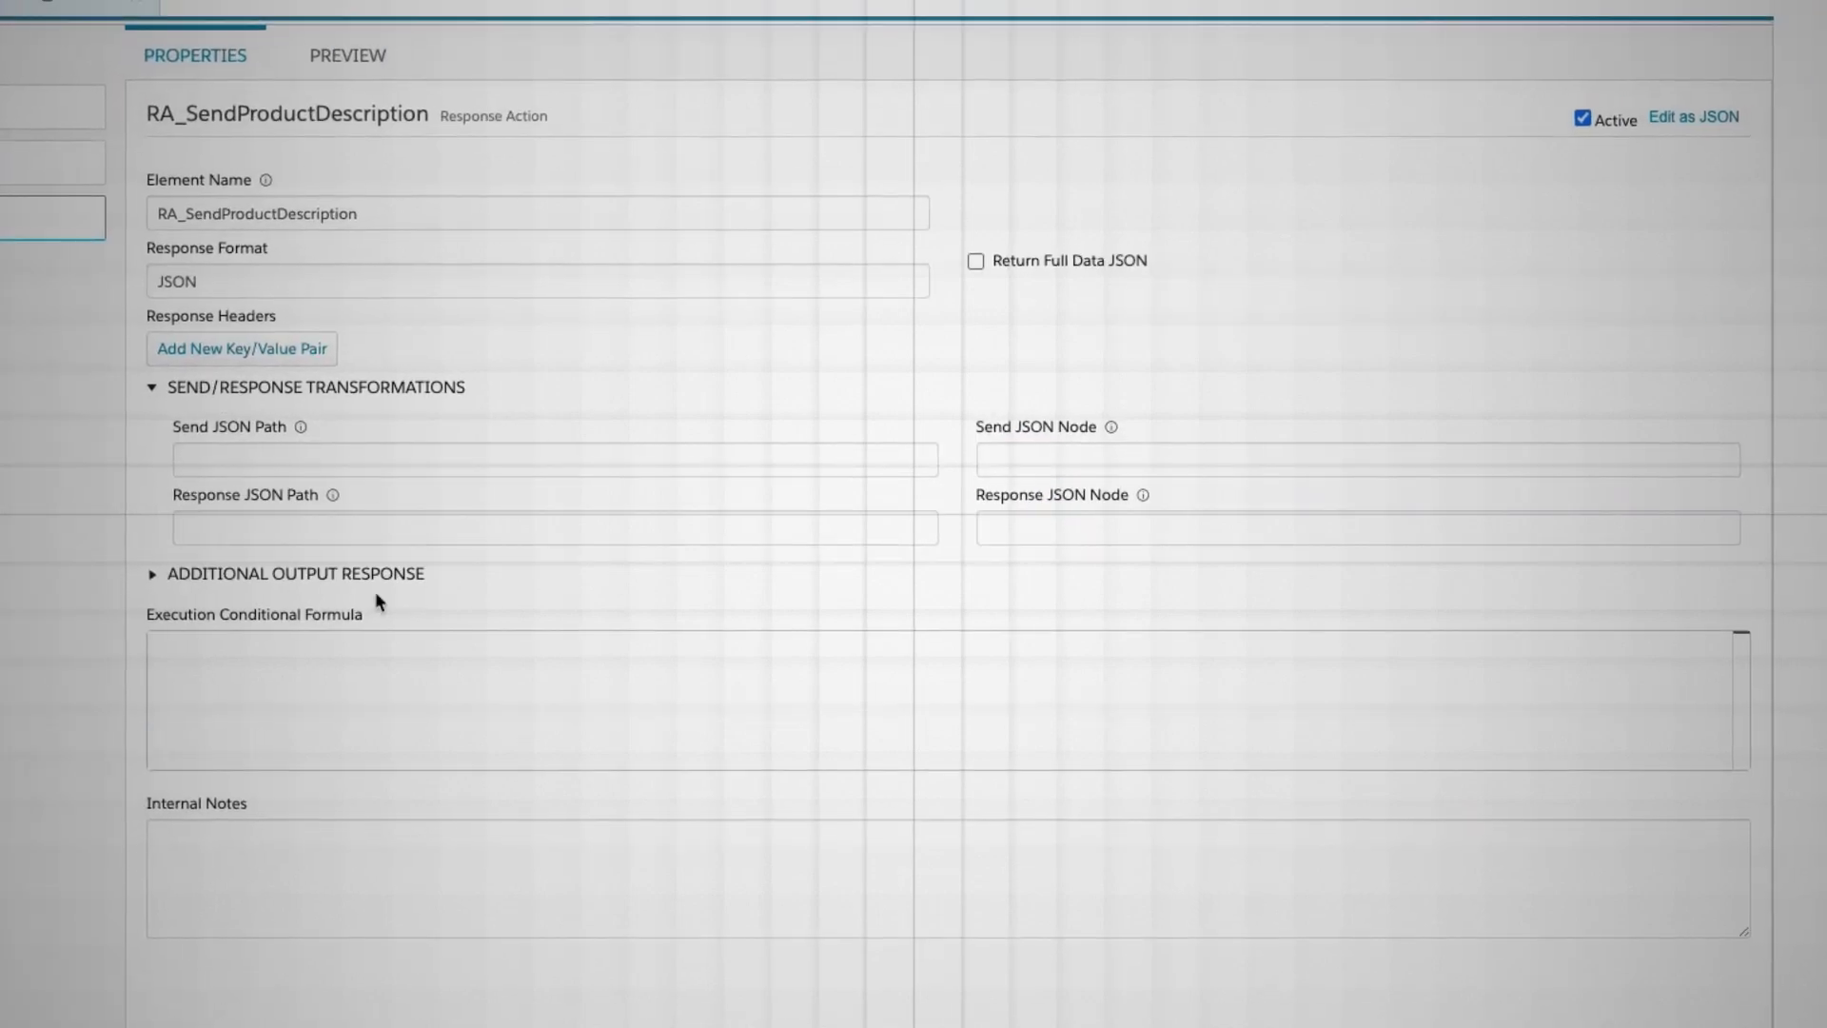
pyautogui.click(152, 574)
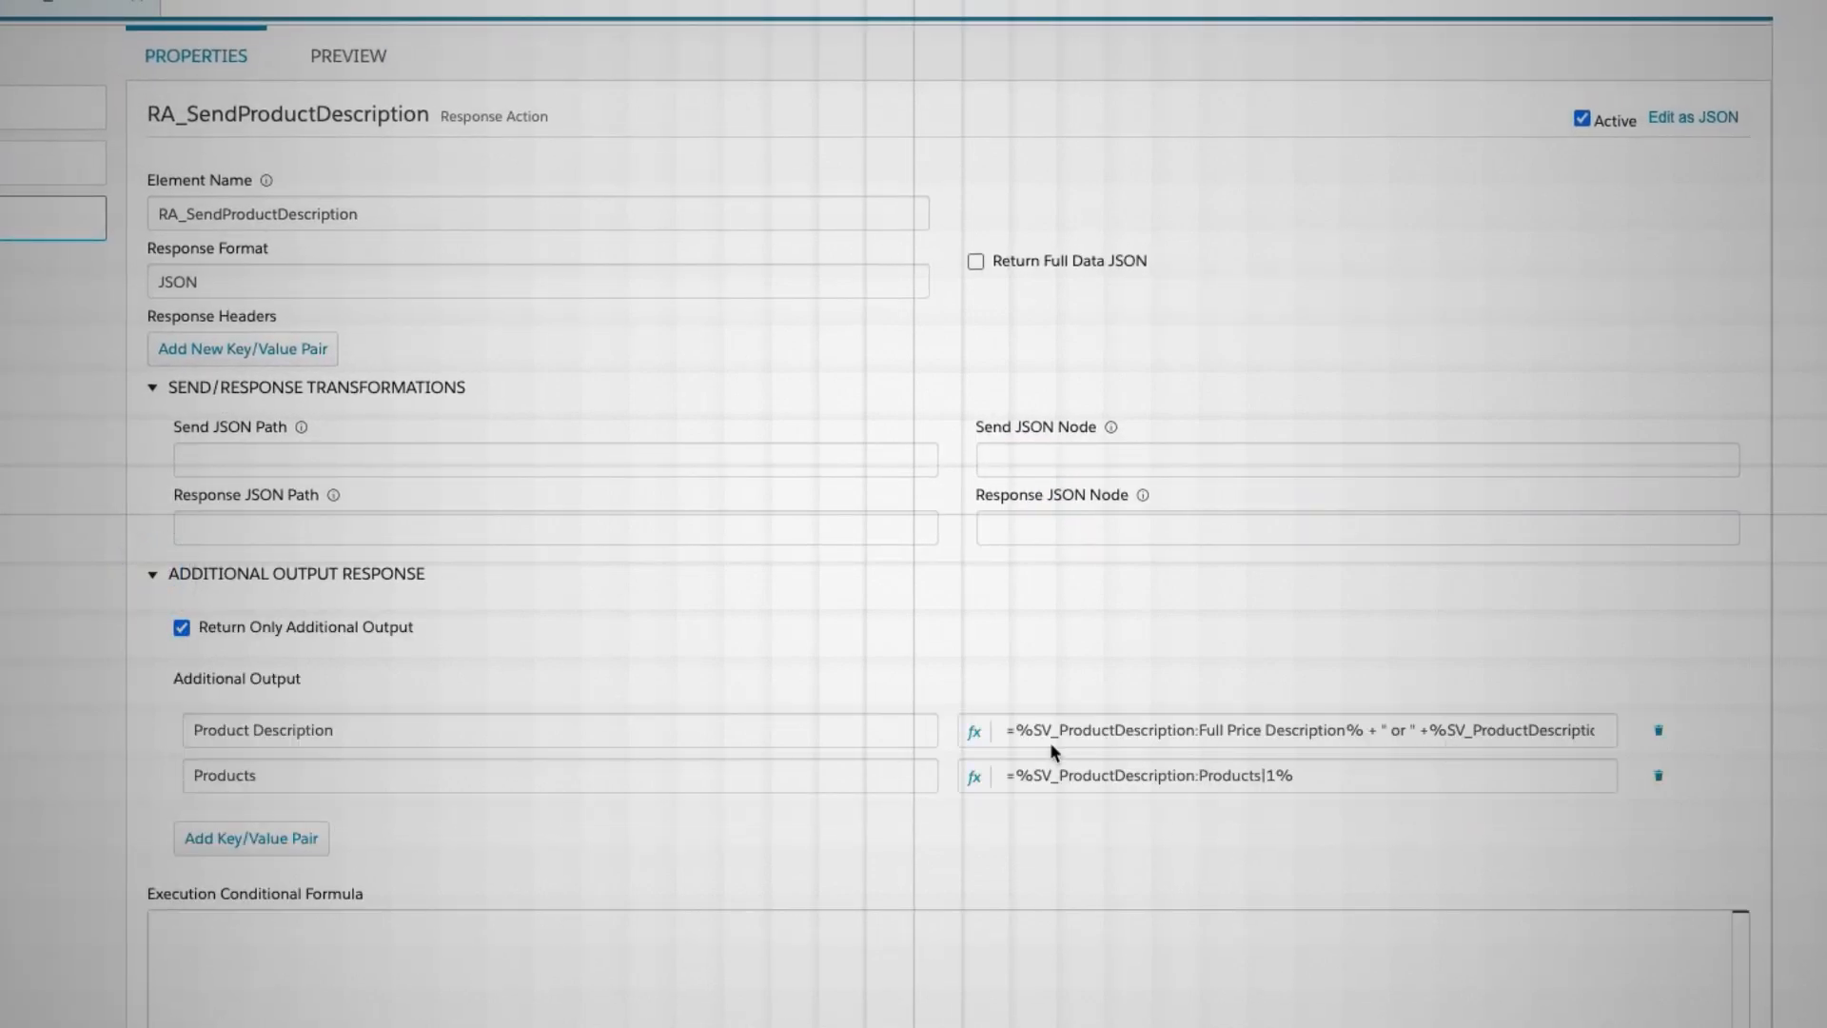
pyautogui.click(975, 732)
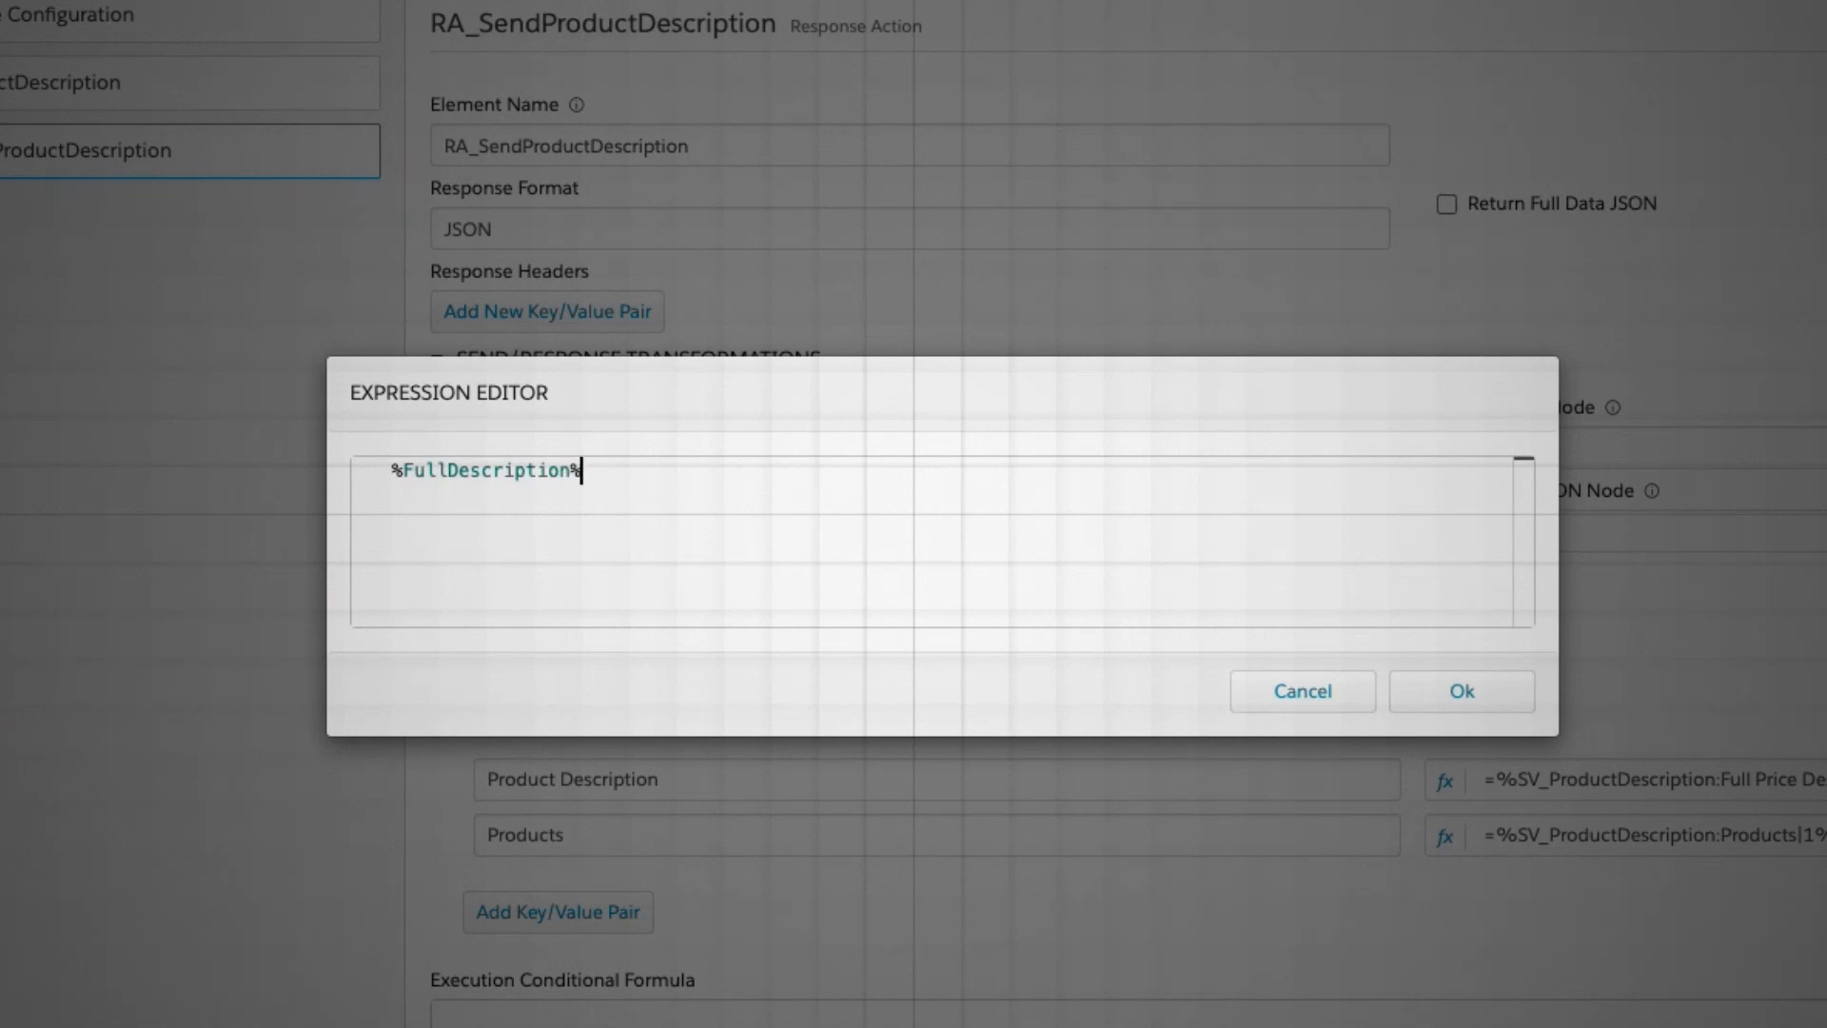
pyautogui.click(1462, 691)
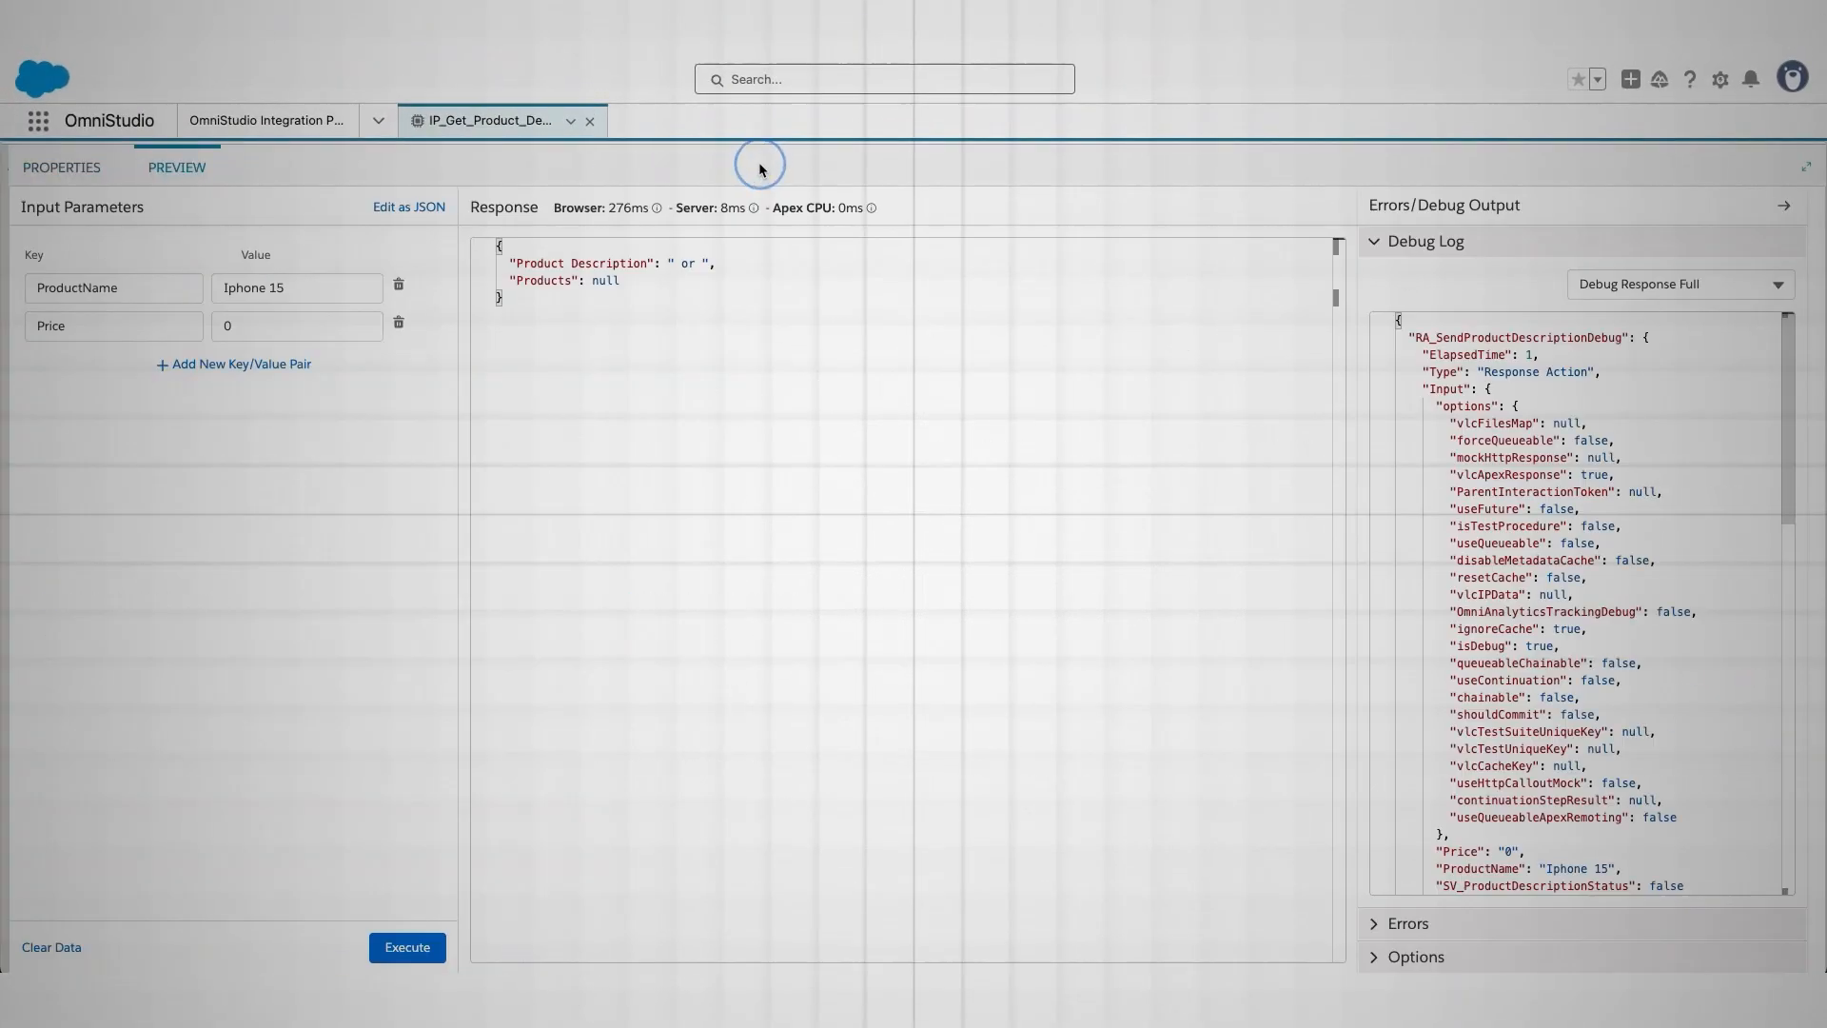
# Execute the preview and compare the returned Product Description with the response transformations of SV_ProductDescription
pyautogui.click(409, 945)
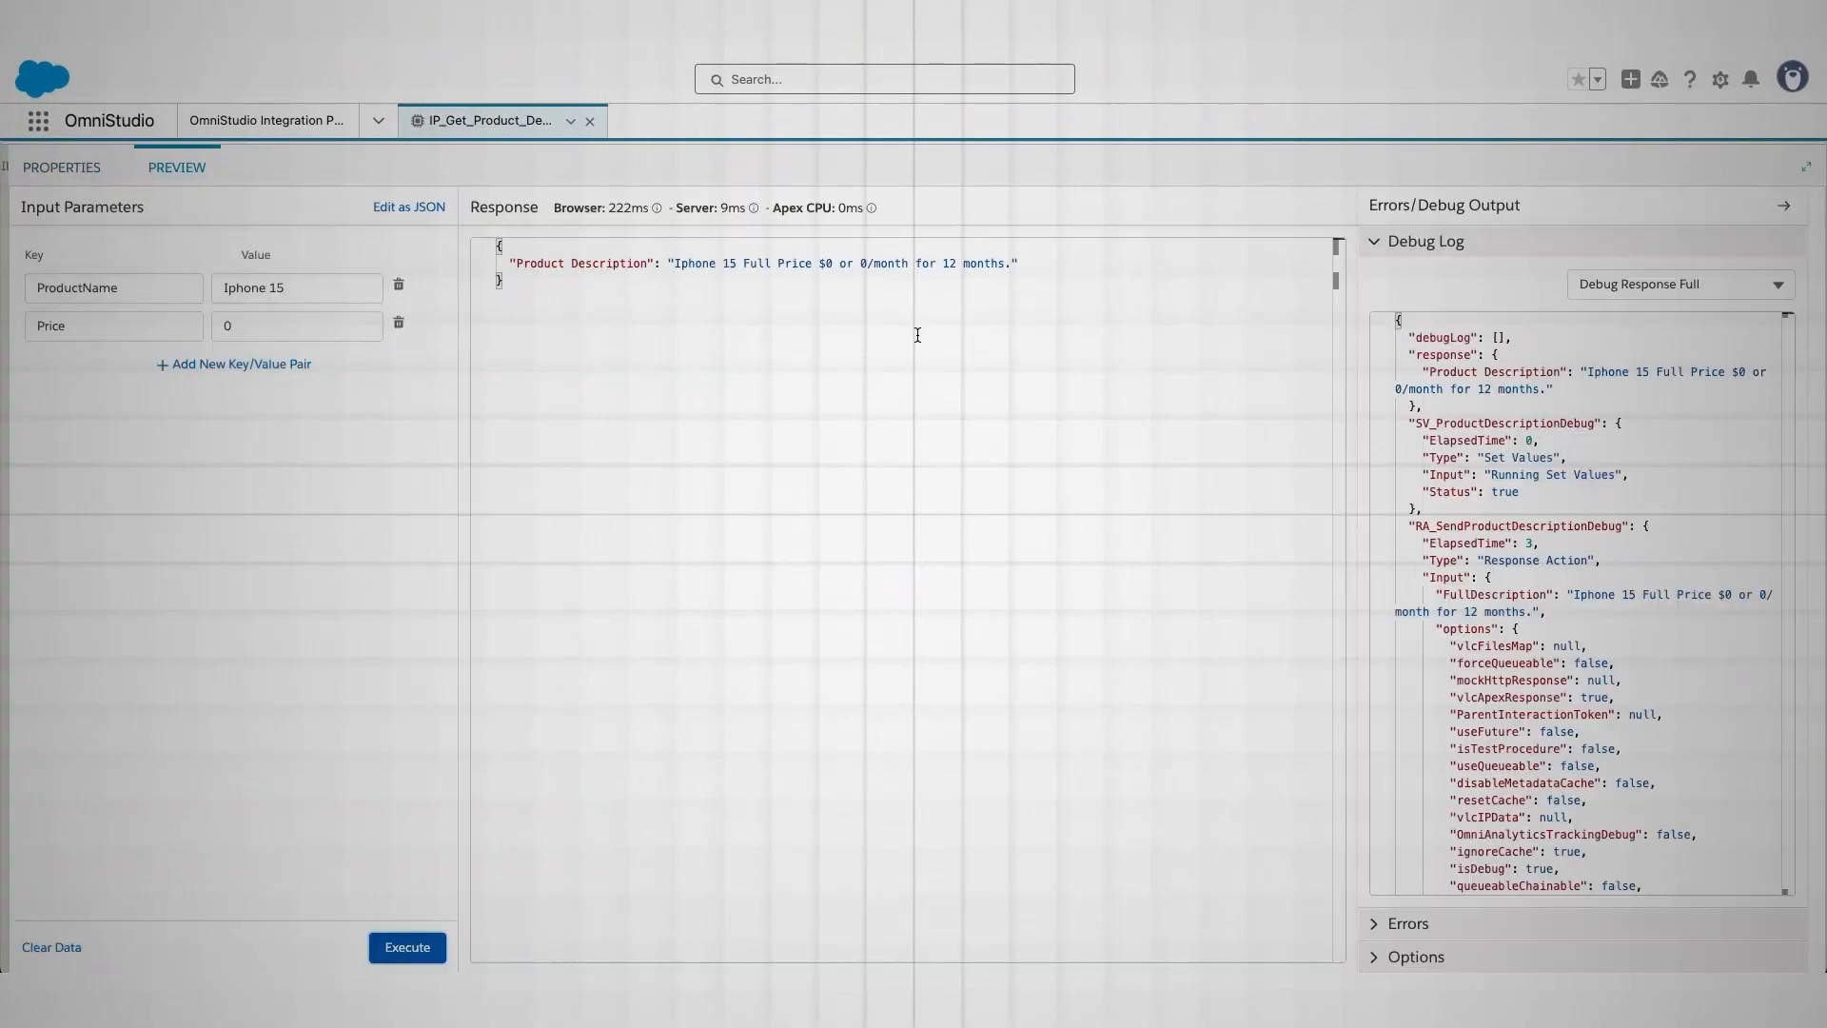
pyautogui.click(66, 169)
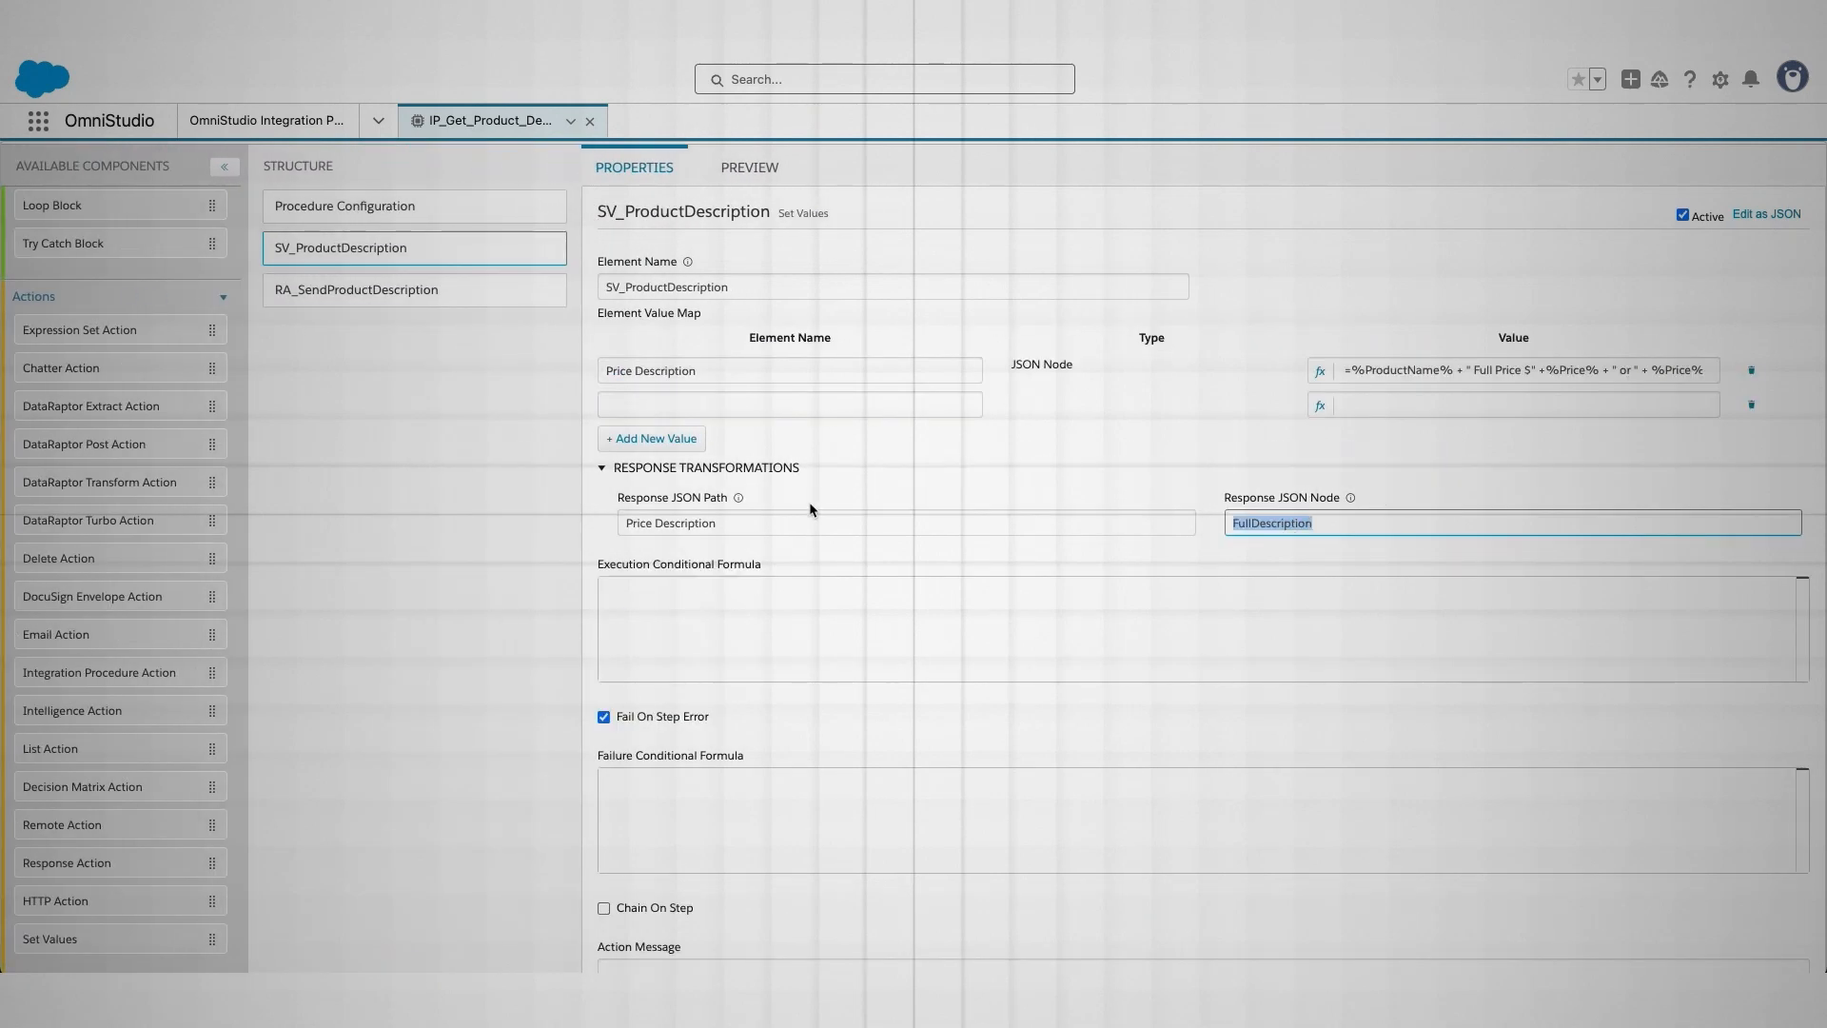
pyautogui.click(1116, 445)
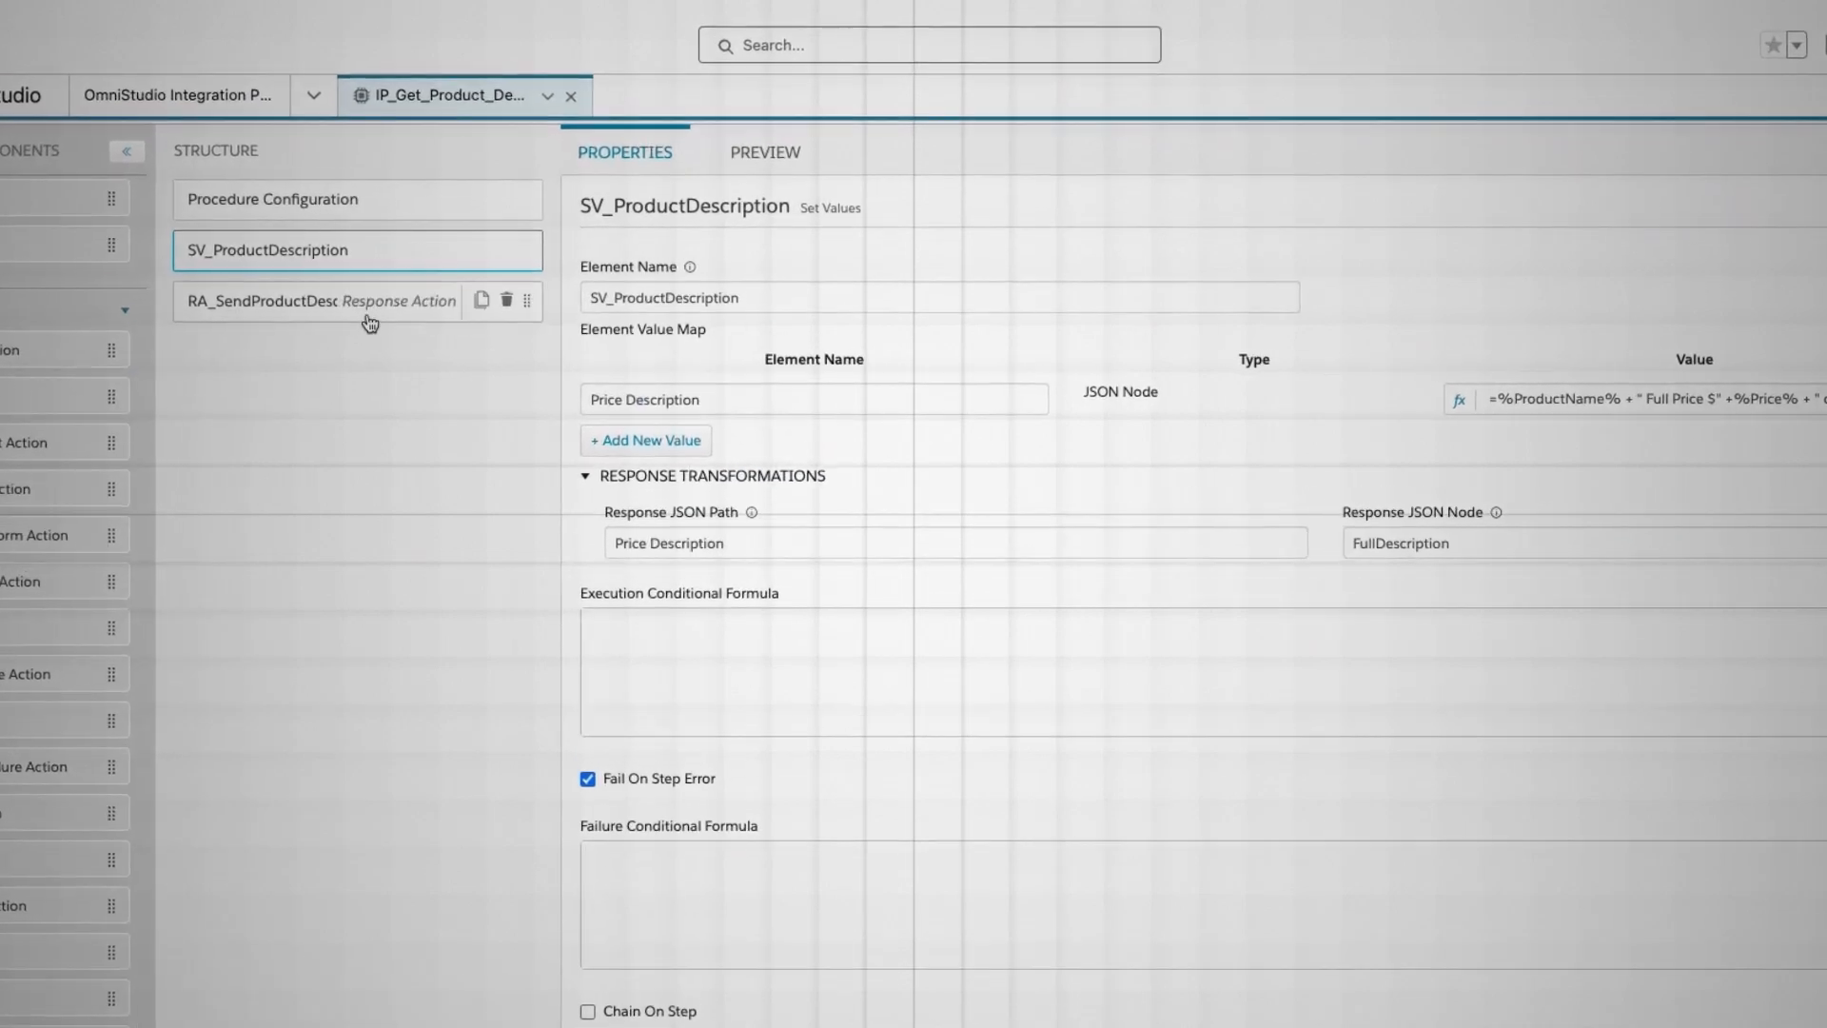
# Expand the additional output response of RA_SendProductDescription and copy FullDescription from its output formula into the Send JSON Path
pyautogui.click(358, 317)
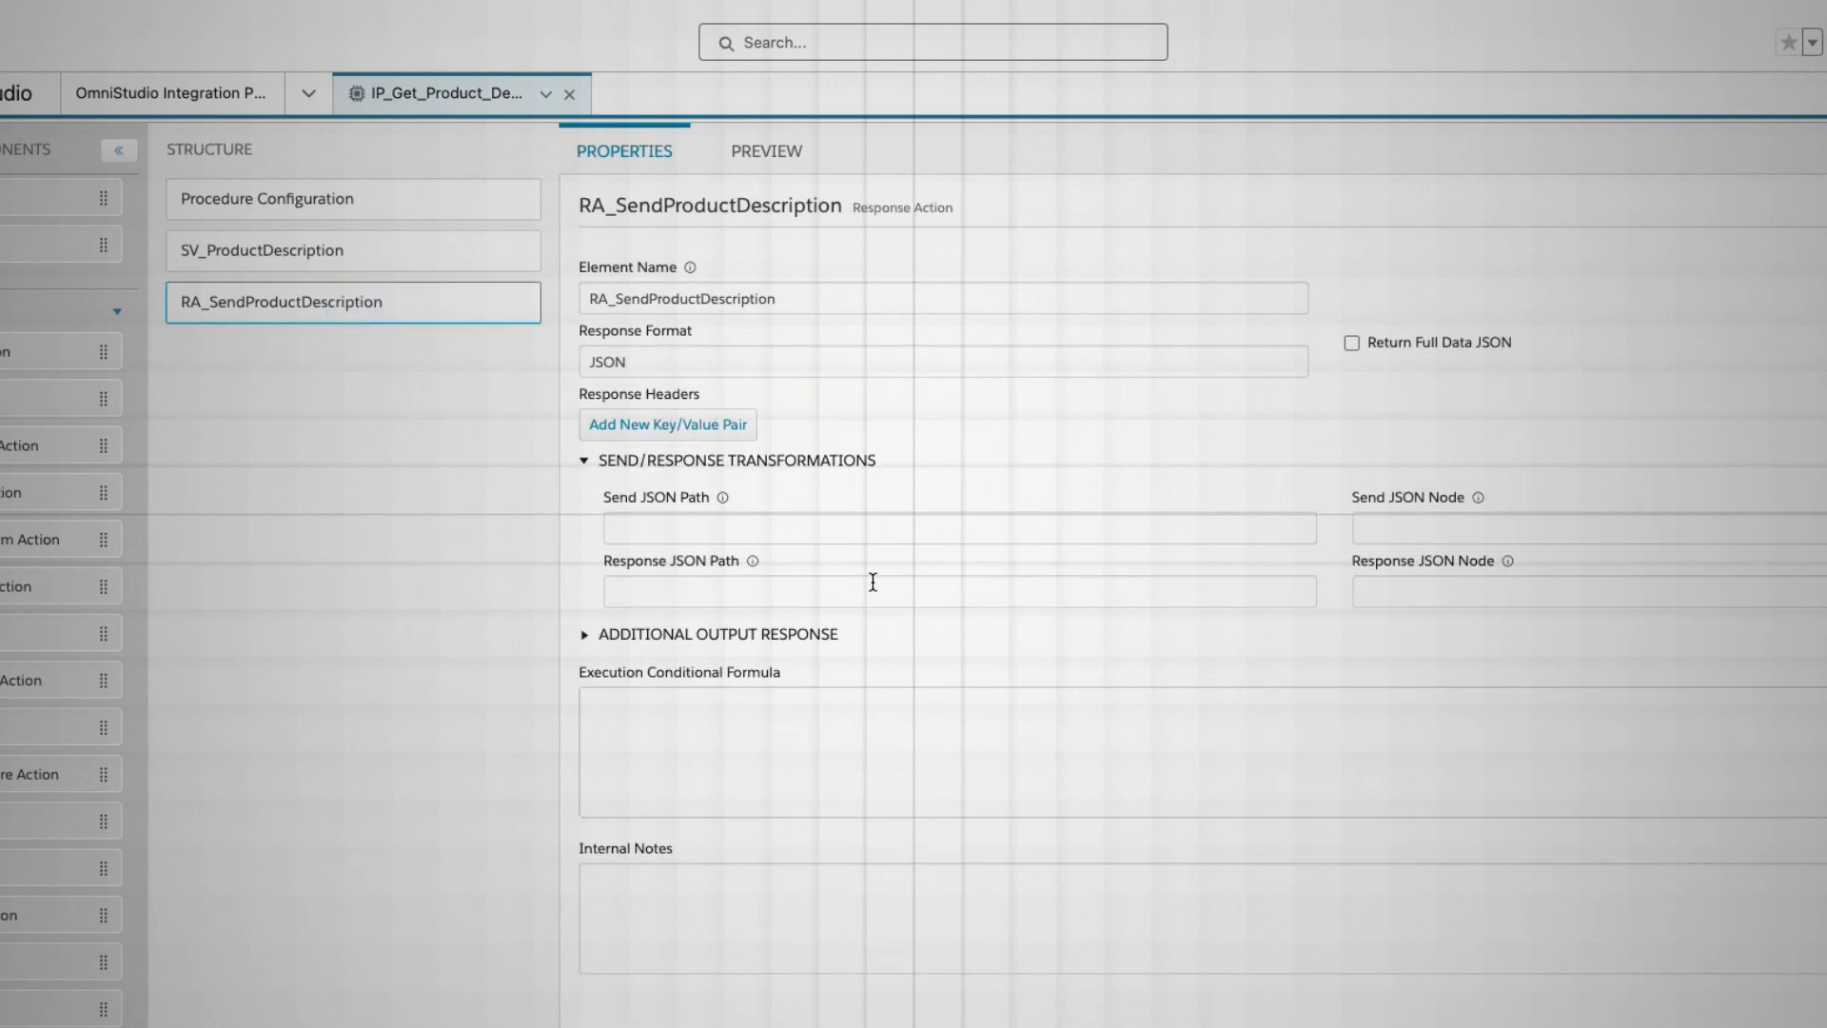
pyautogui.click(584, 634)
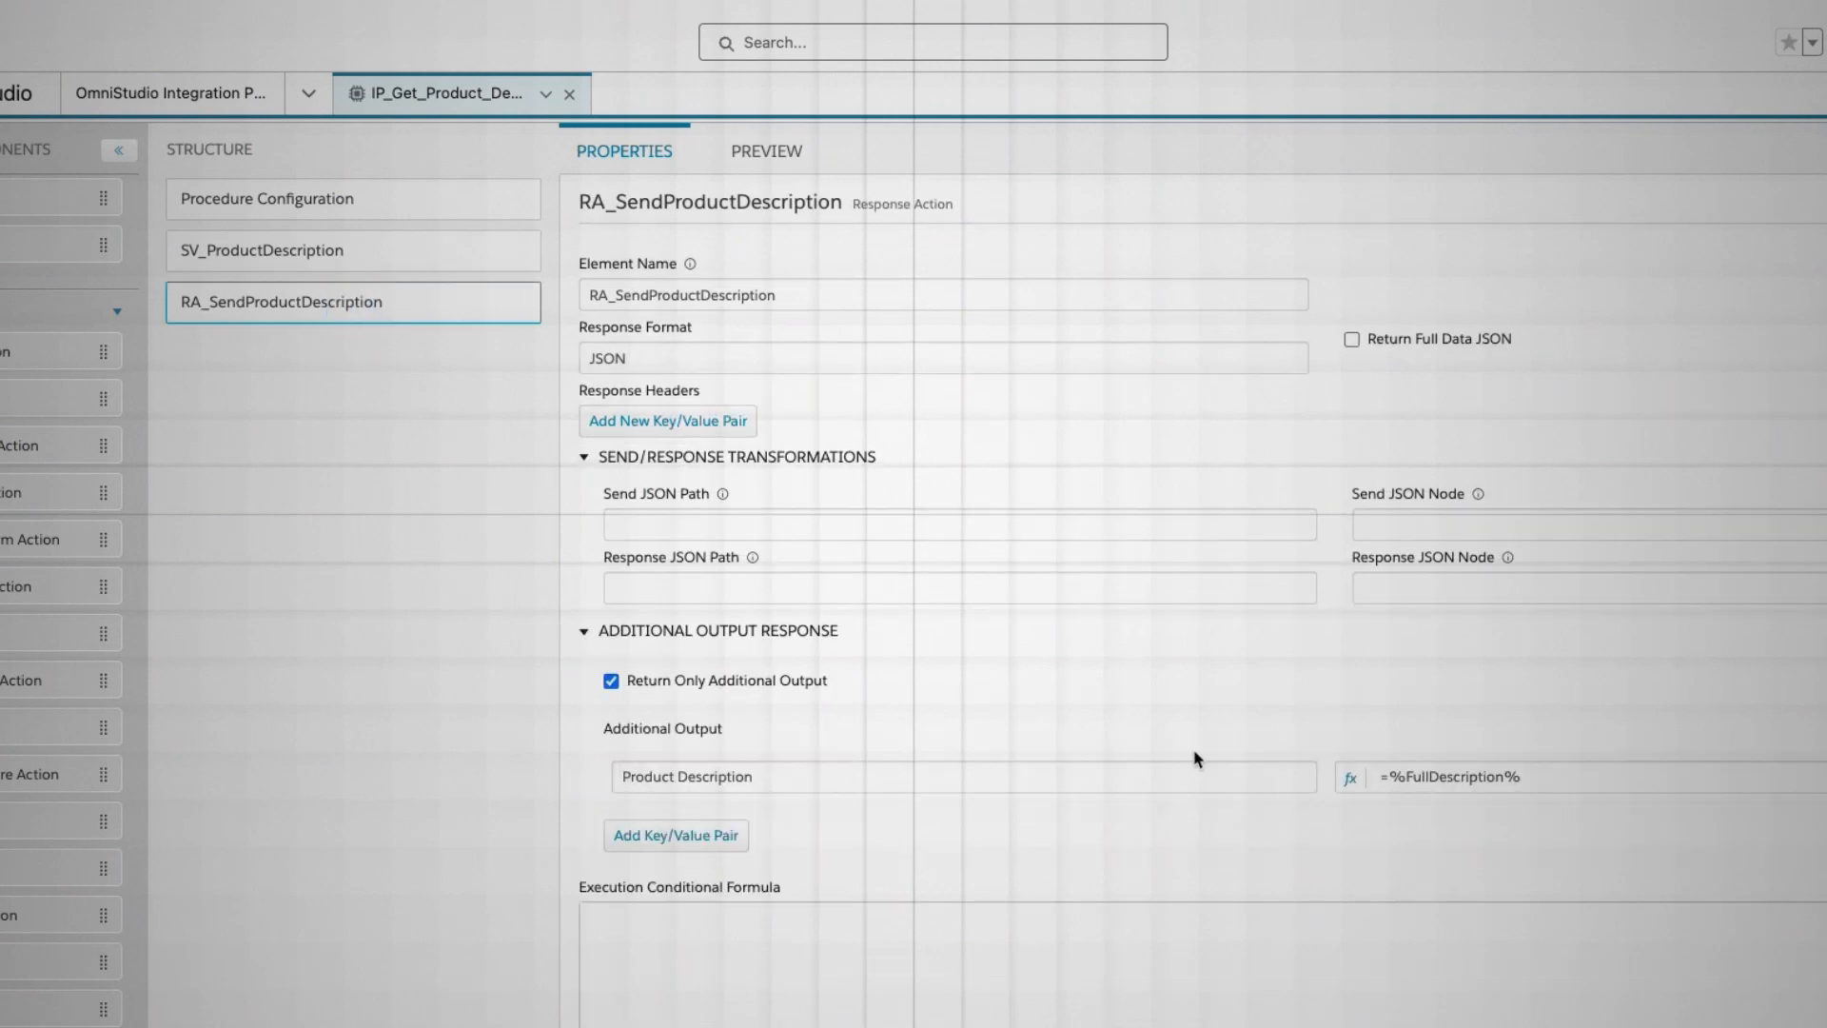
pyautogui.doubleClick(1457, 776)
pyautogui.hotkey('ctrl', 'c')
pyautogui.click(817, 521)
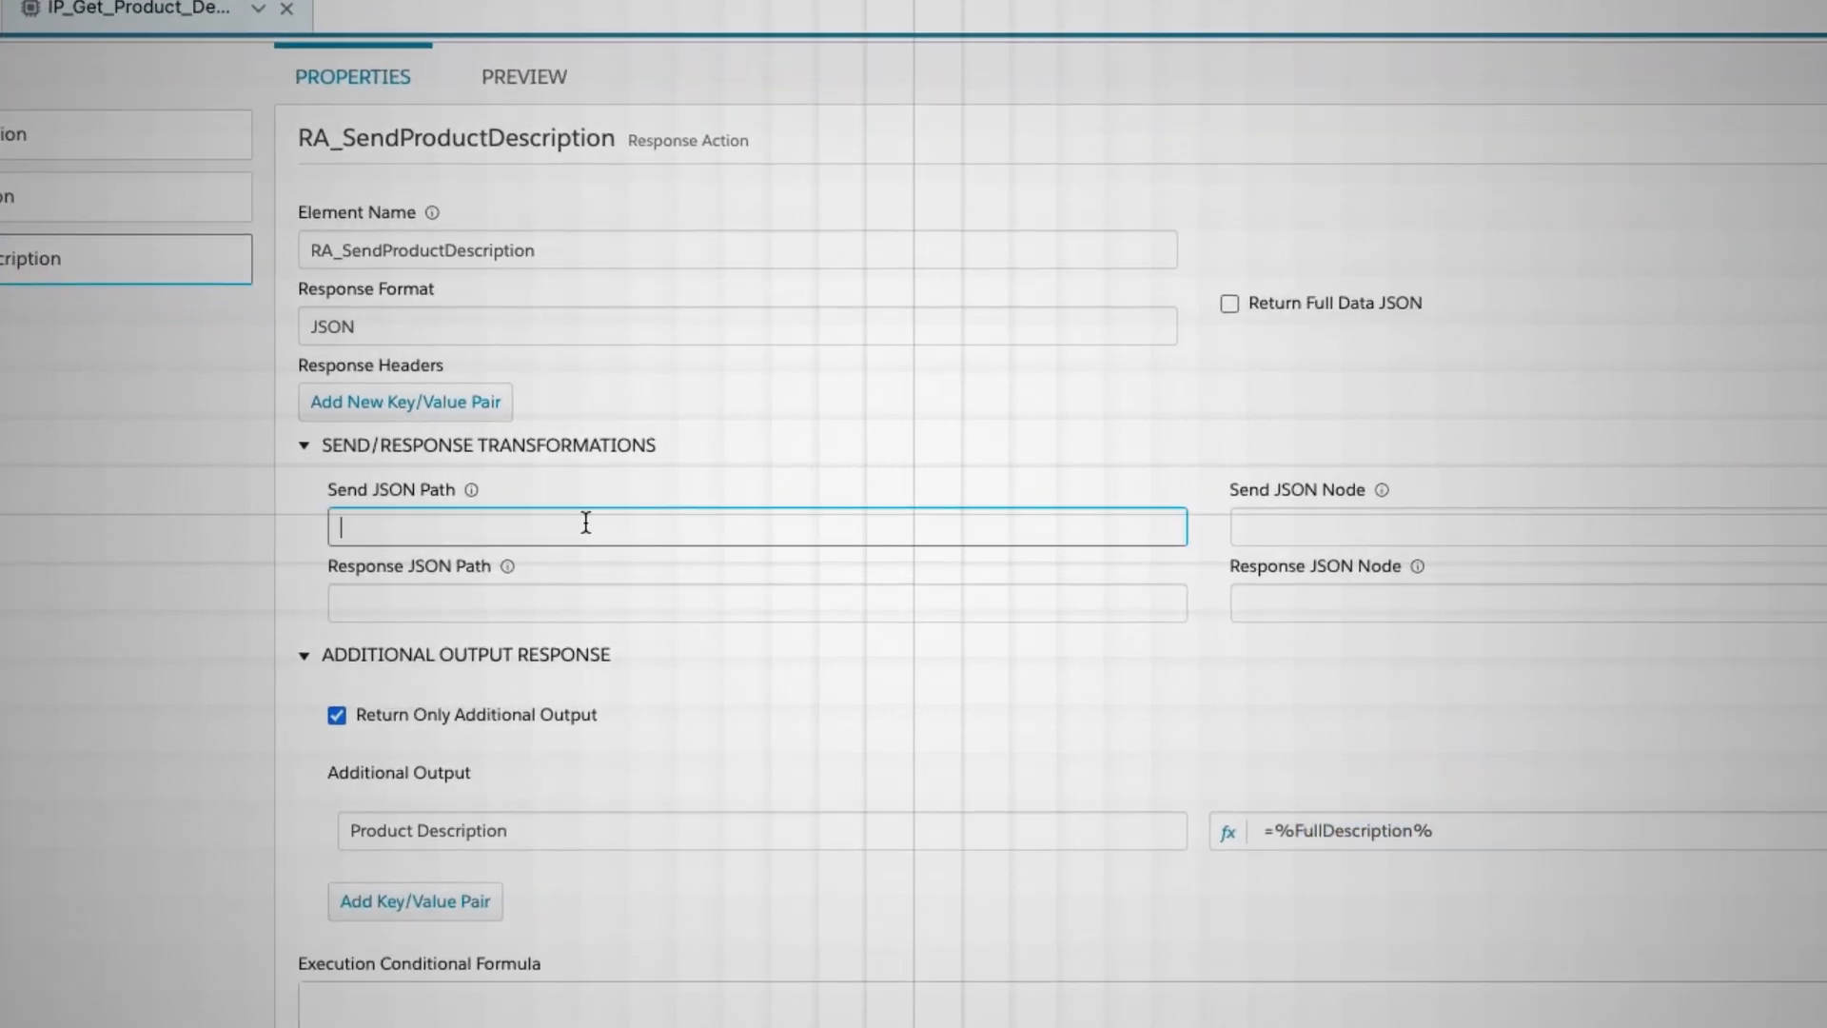
pyautogui.hotkey('ctrl', 'v')
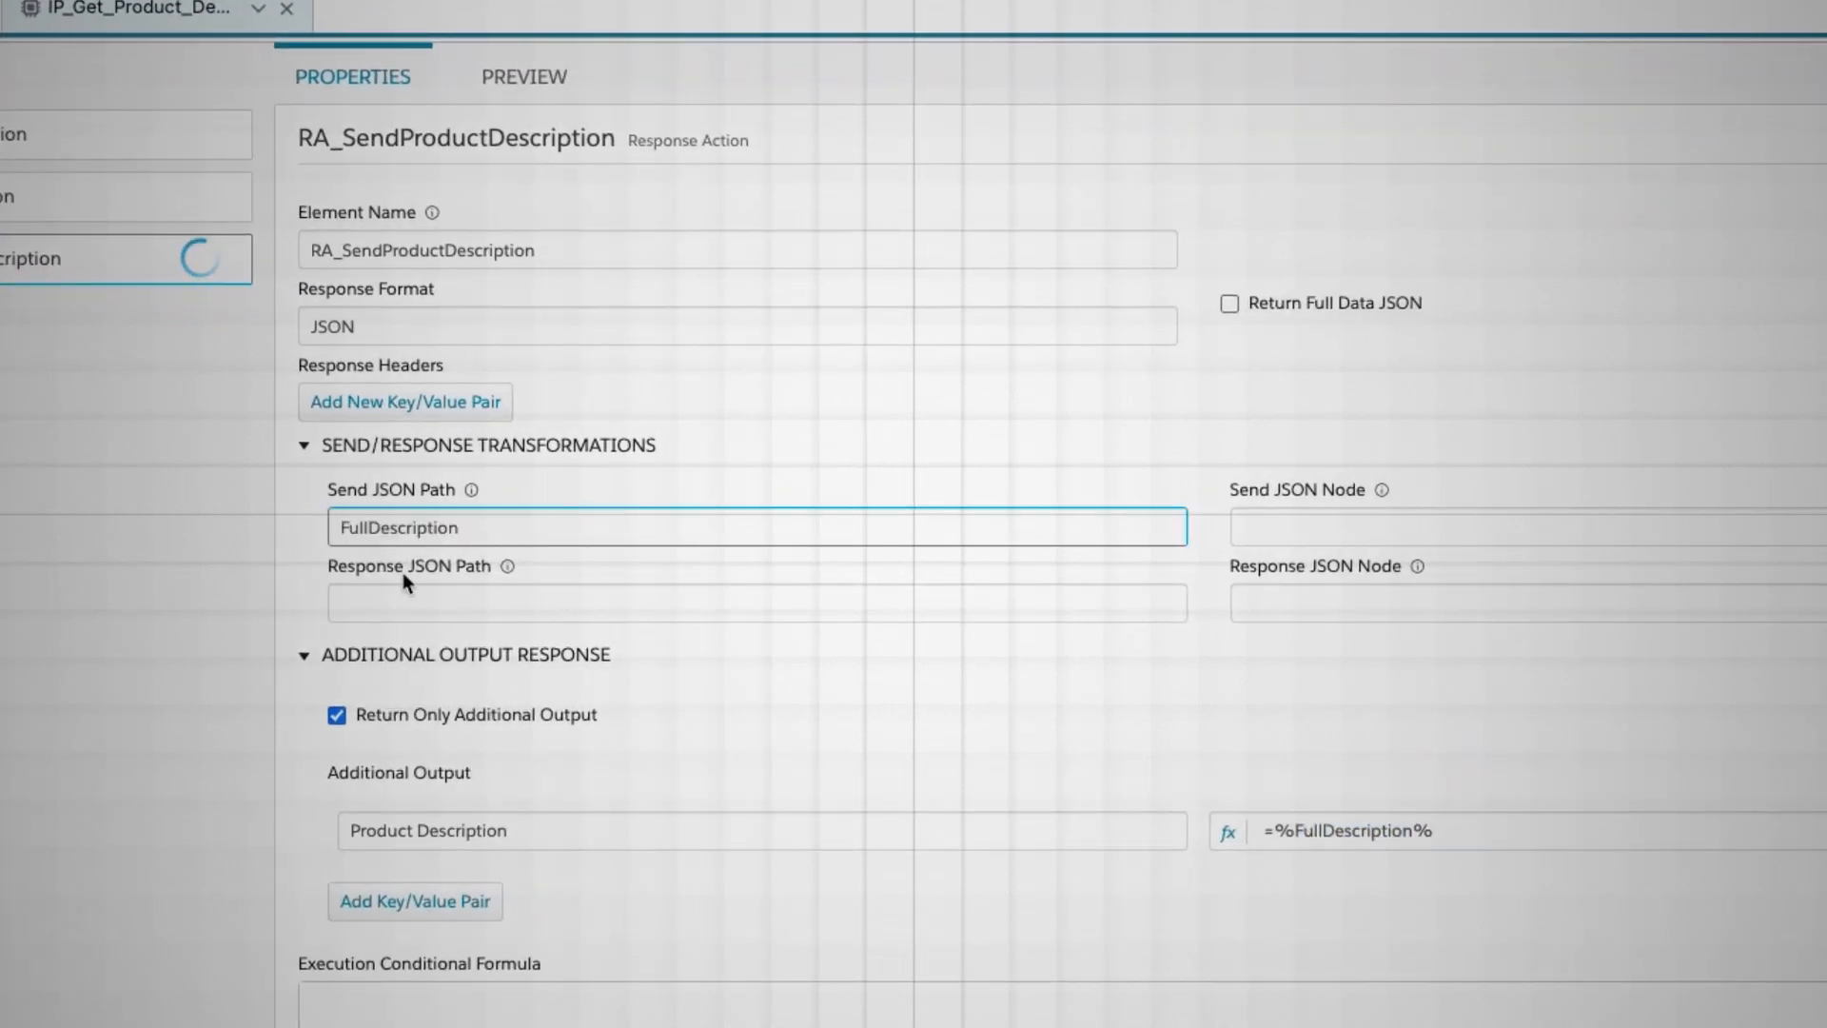
# Move Product Description from the additional output key to the Send JSON Node of RA_SendProductDescription and disable Return Only Additional Output
pyautogui.click(1348, 526)
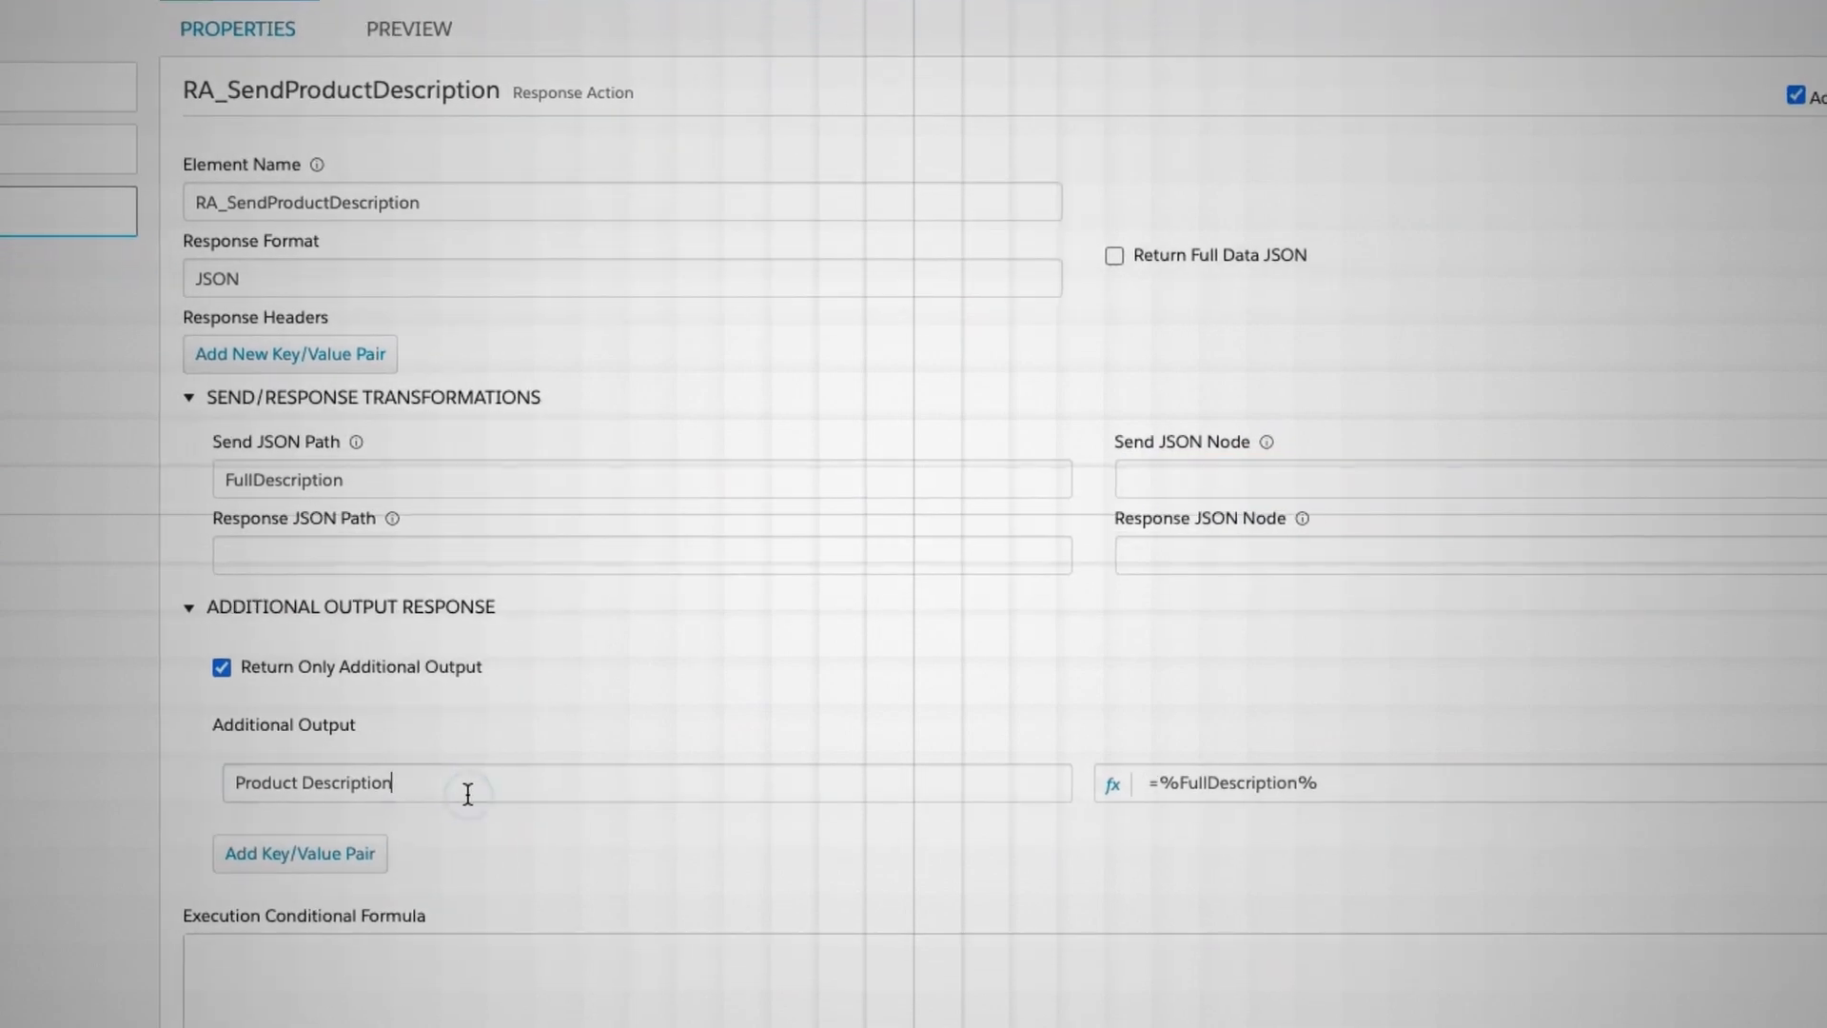
pyautogui.tripleClick(582, 842)
pyautogui.moveTo(457, 790); pyautogui.dragTo(1199, 475)
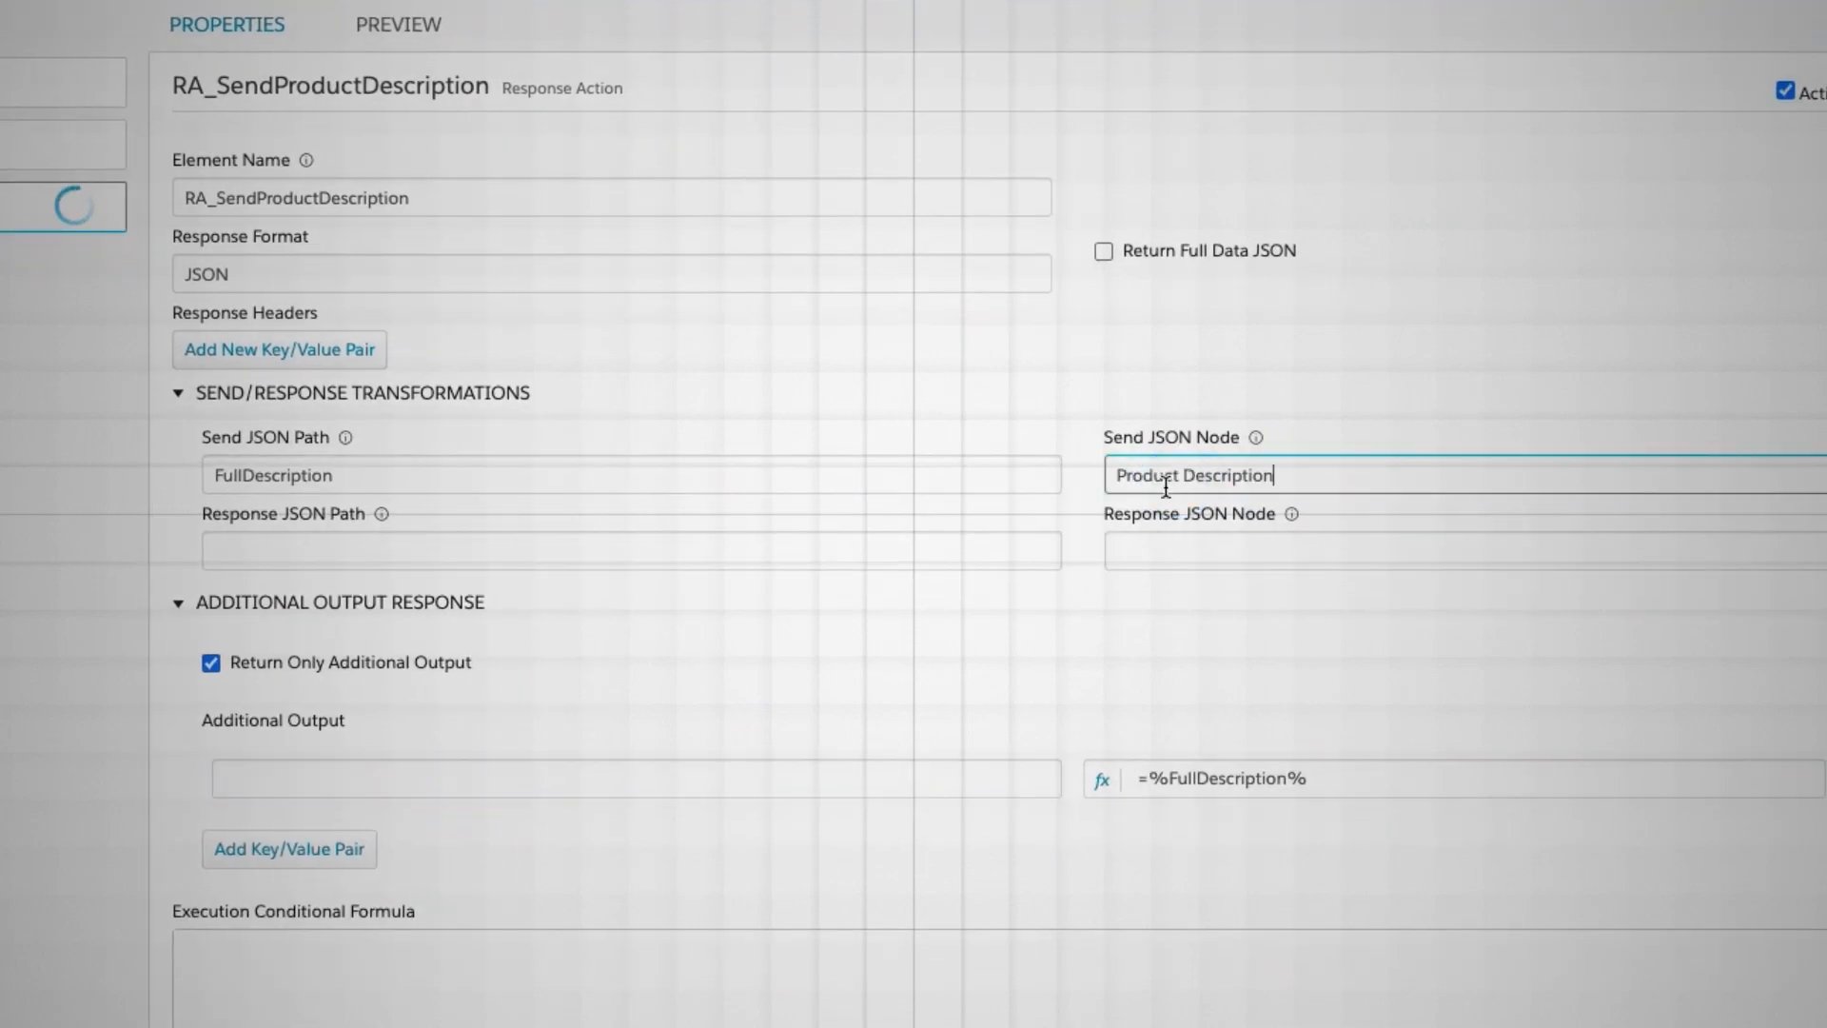
pyautogui.click(210, 662)
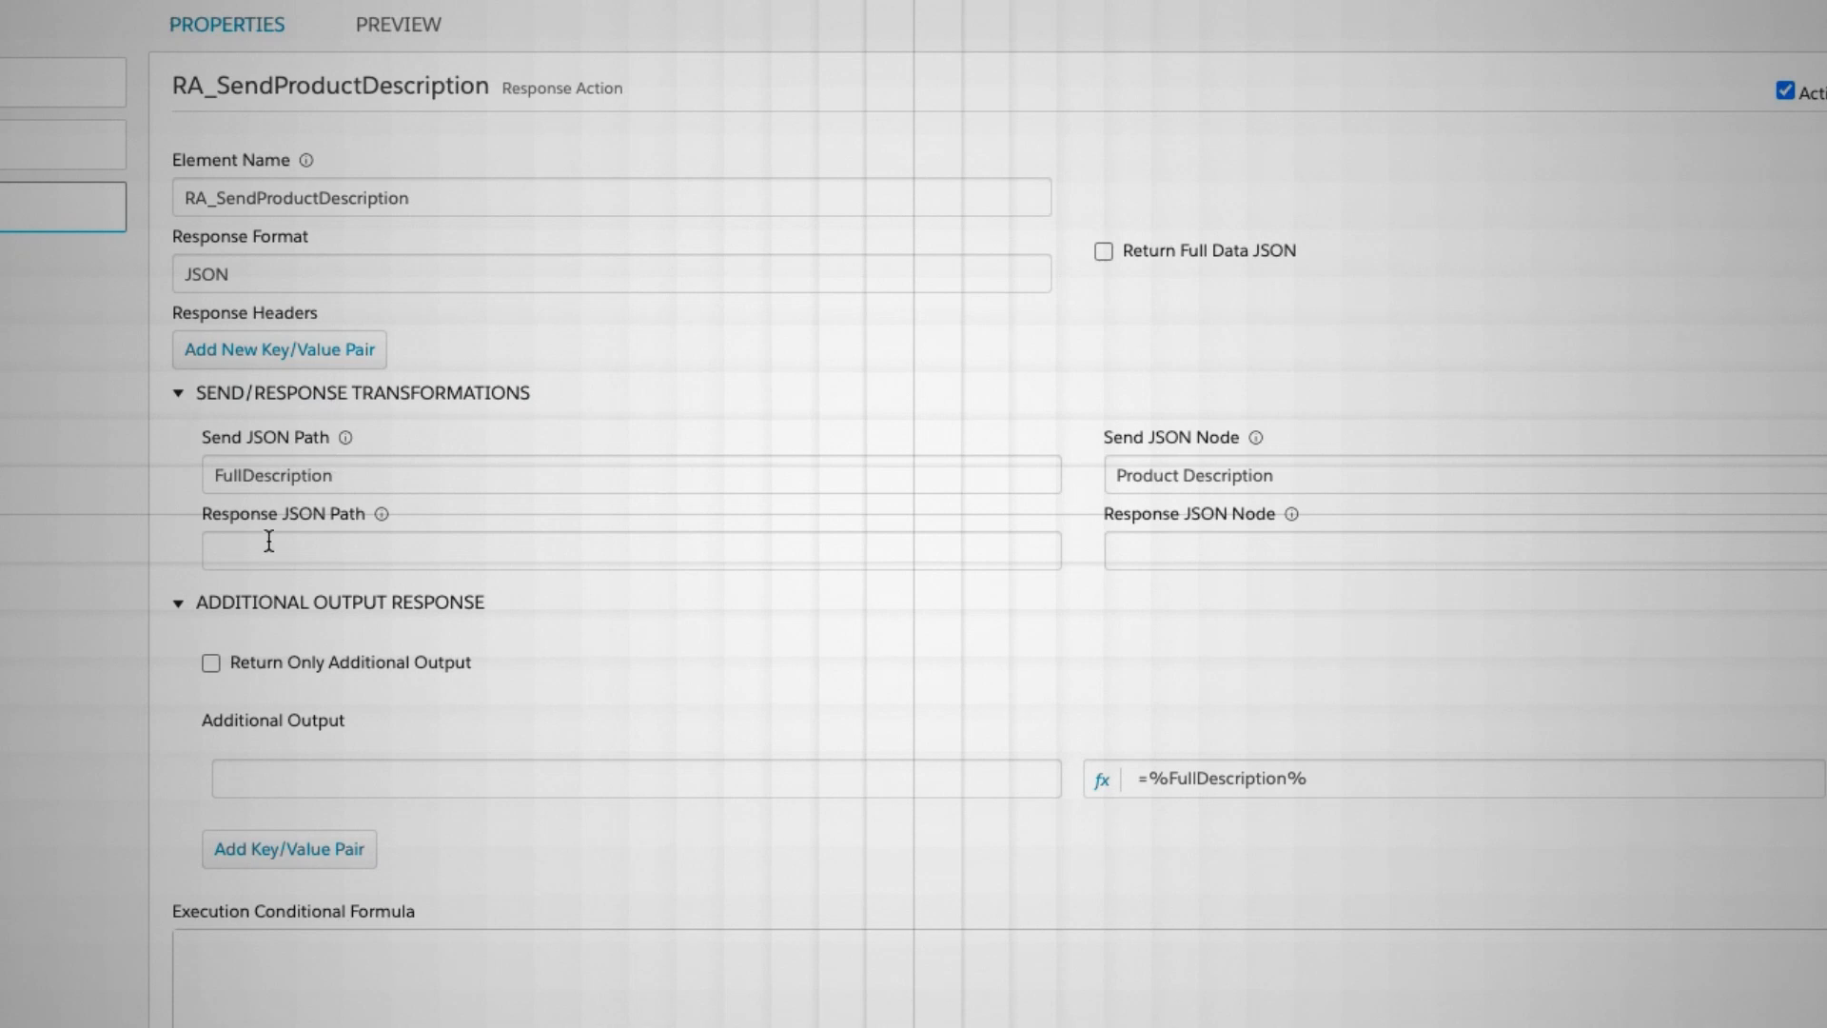
# Compare the response transformations of SV_ProductDescription with the Send JSON Path and Send JSON Node of RA_SendProductDescription
pyautogui.click(63, 145)
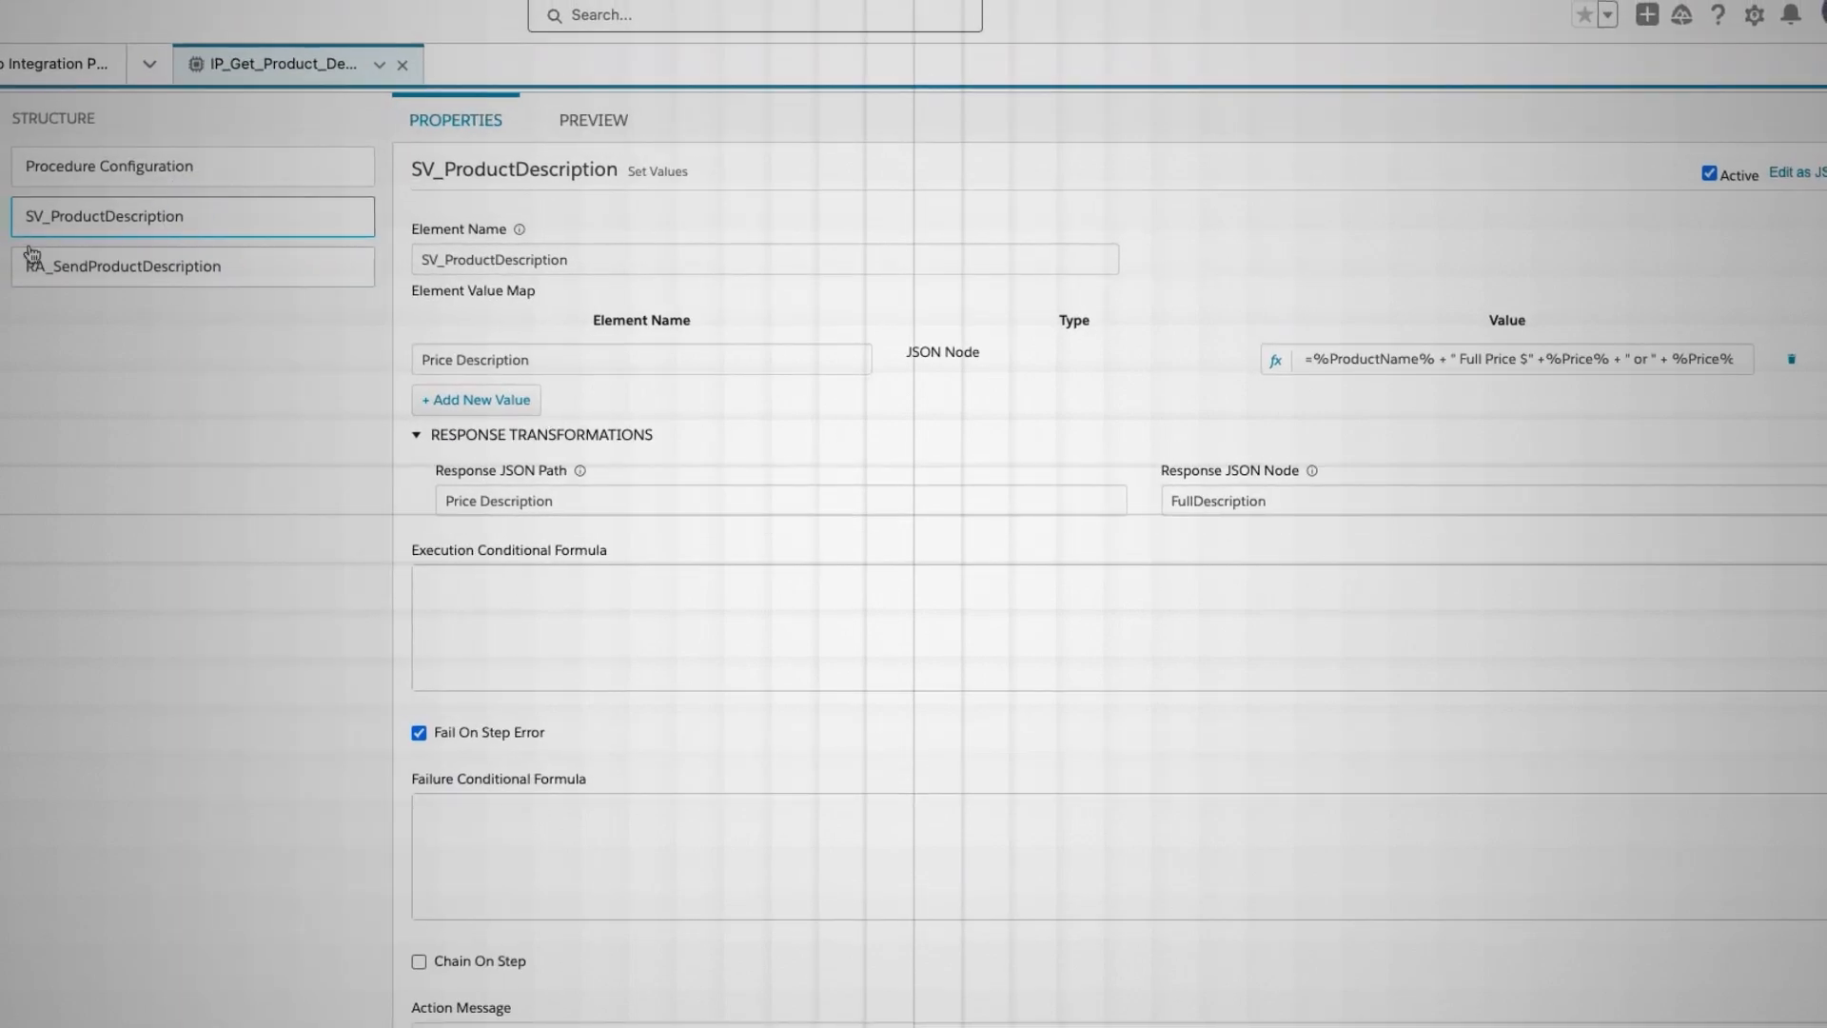
pyautogui.click(120, 275)
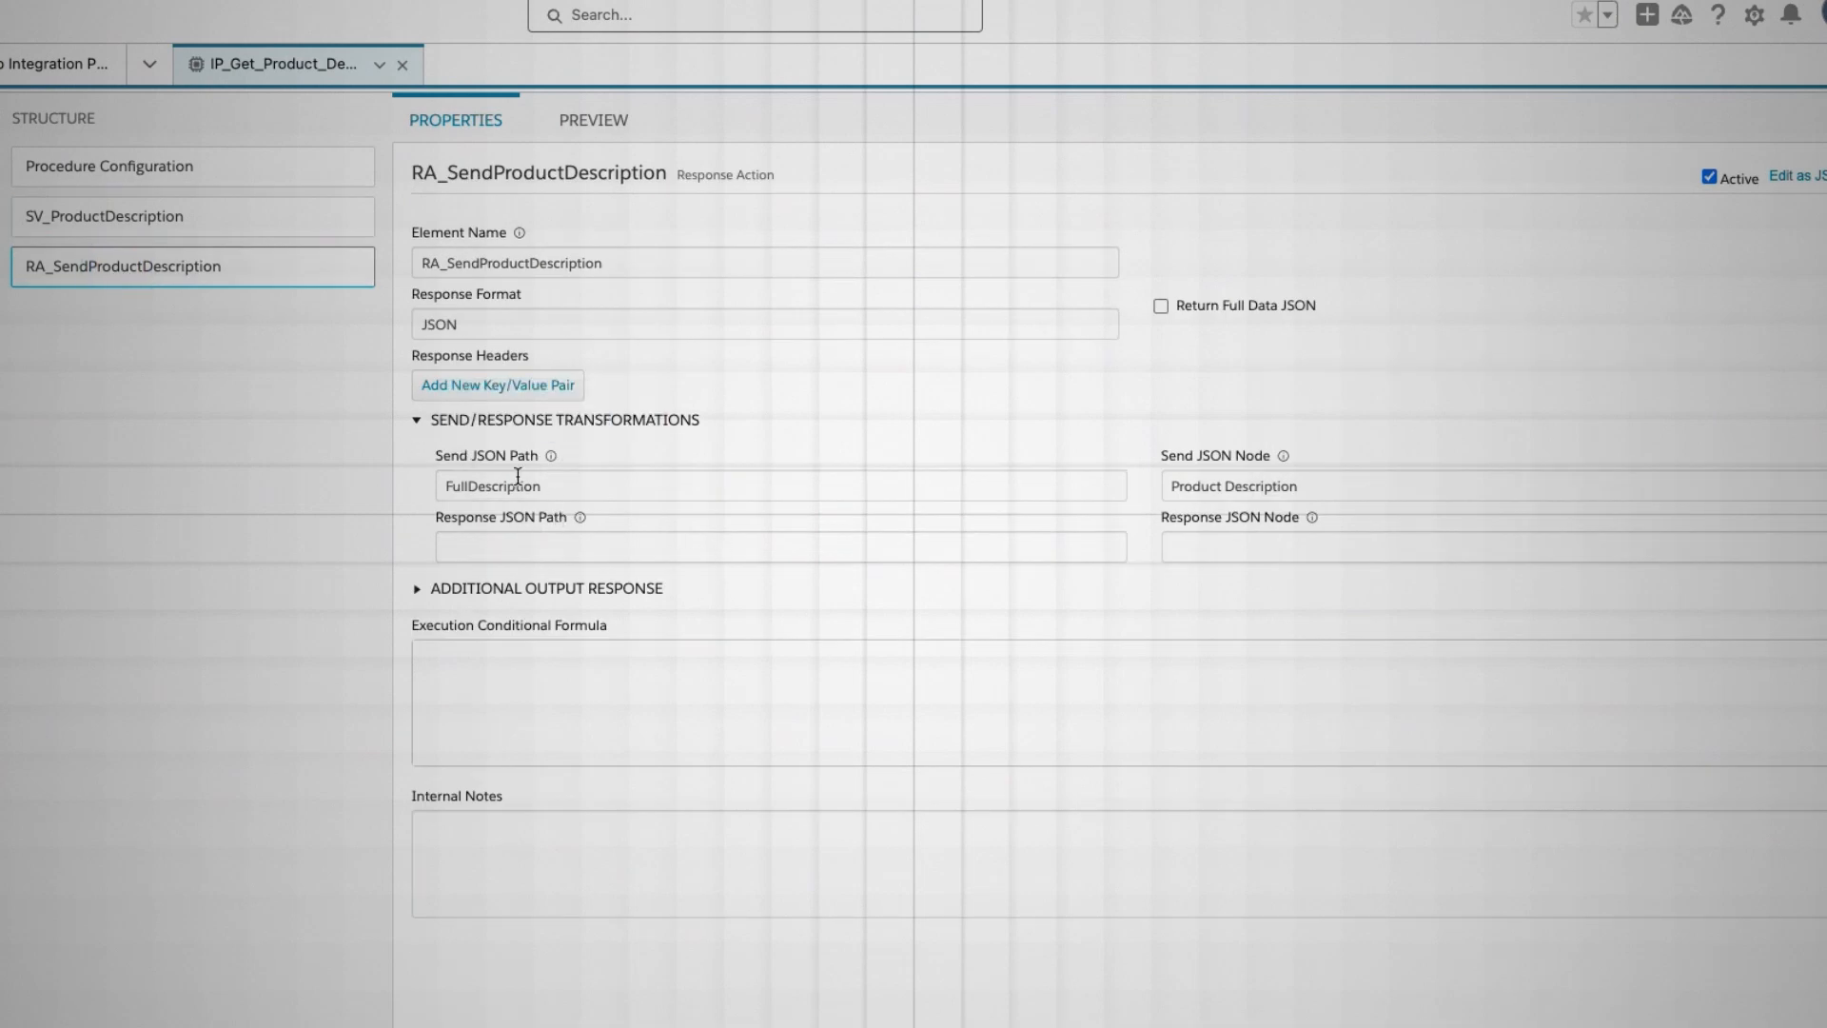
pyautogui.moveTo(439, 464); pyautogui.dragTo(536, 466)
pyautogui.moveTo(1350, 487); pyautogui.dragTo(1178, 486)
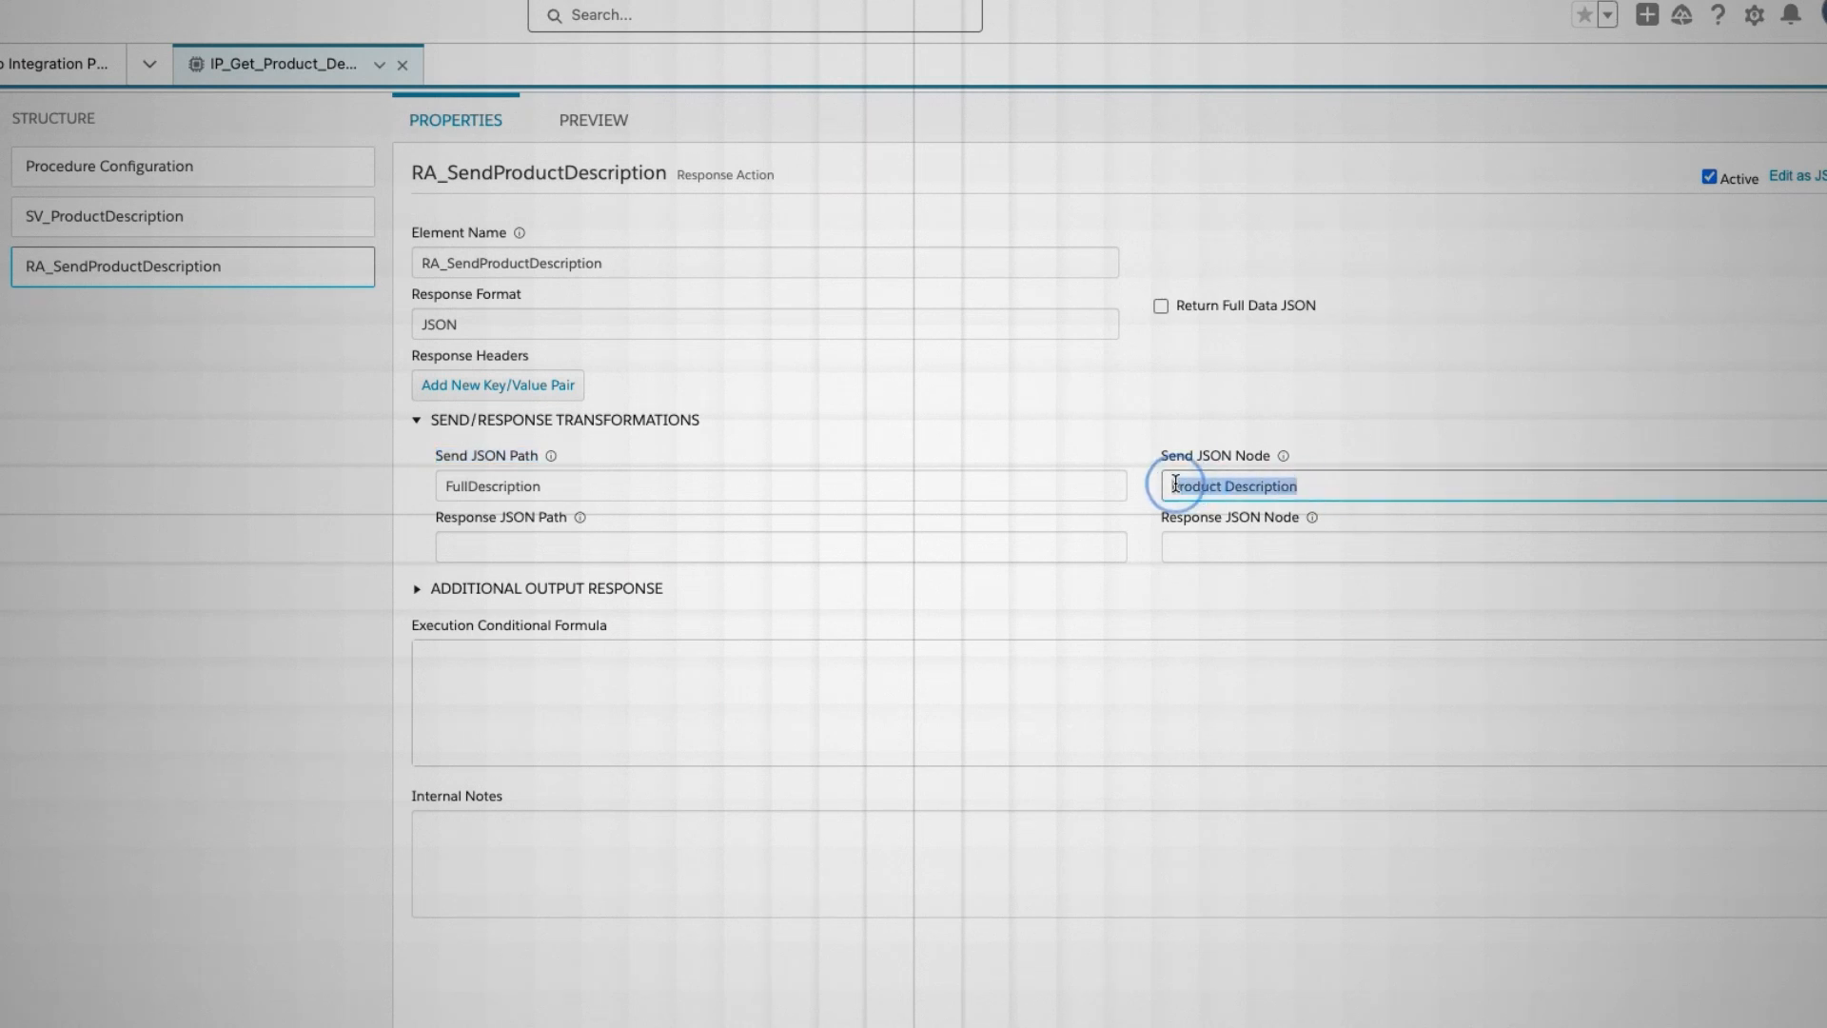
pyautogui.doubleClick(732, 491)
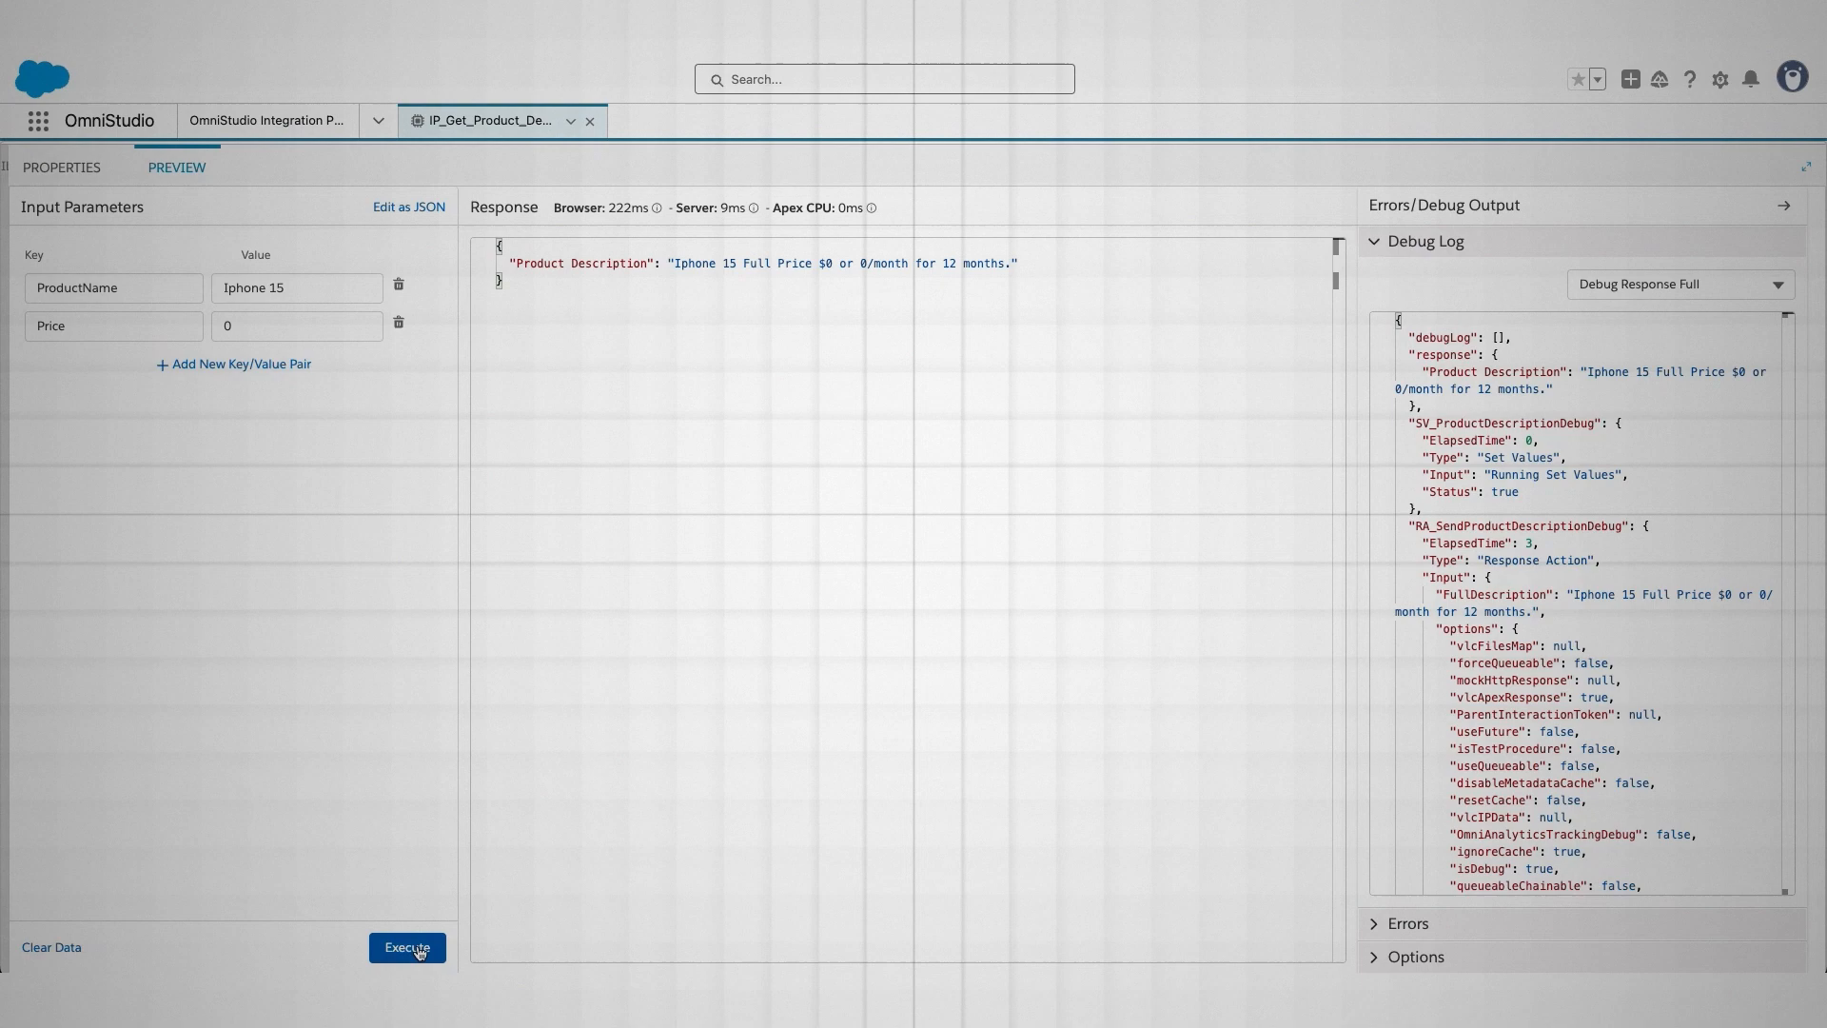
# Test the procedure in the preview and remove the leftover additional output with the empty key from RA_SendProductDescription
pyautogui.click(409, 947)
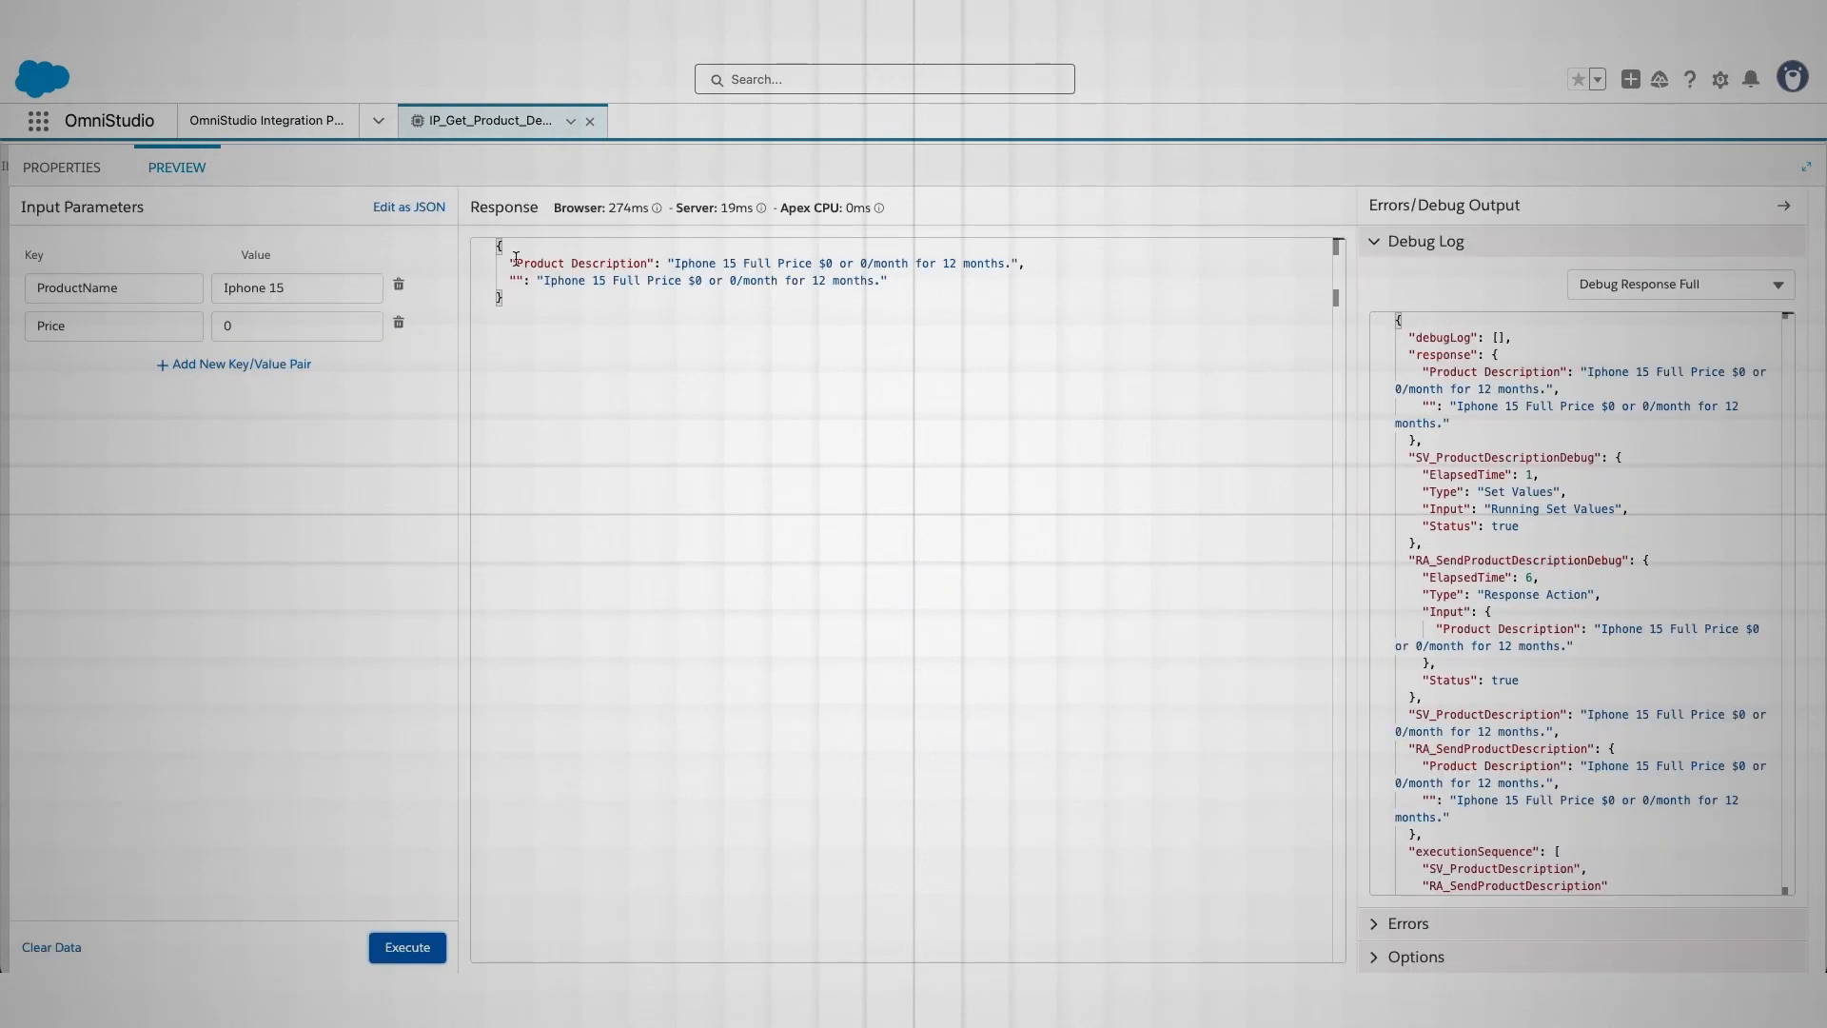
pyautogui.moveTo(515, 259); pyautogui.dragTo(749, 264)
pyautogui.click(38, 167)
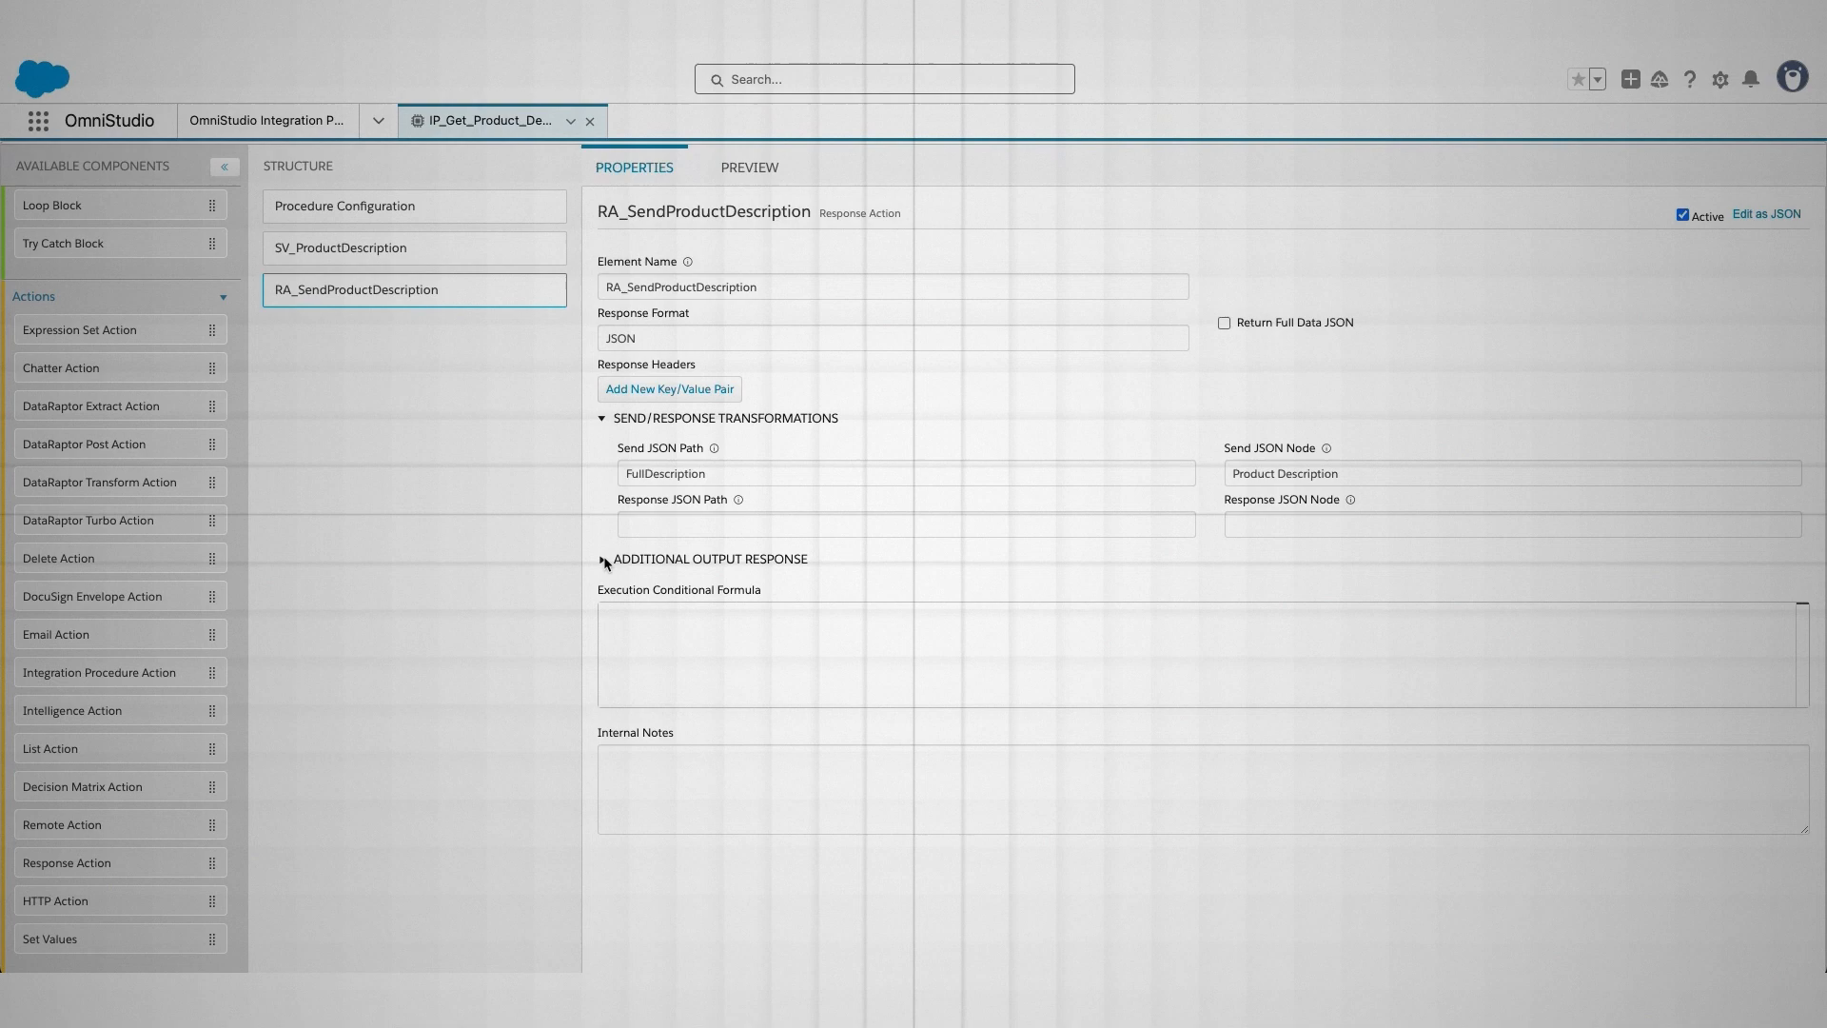
pyautogui.click(604, 560)
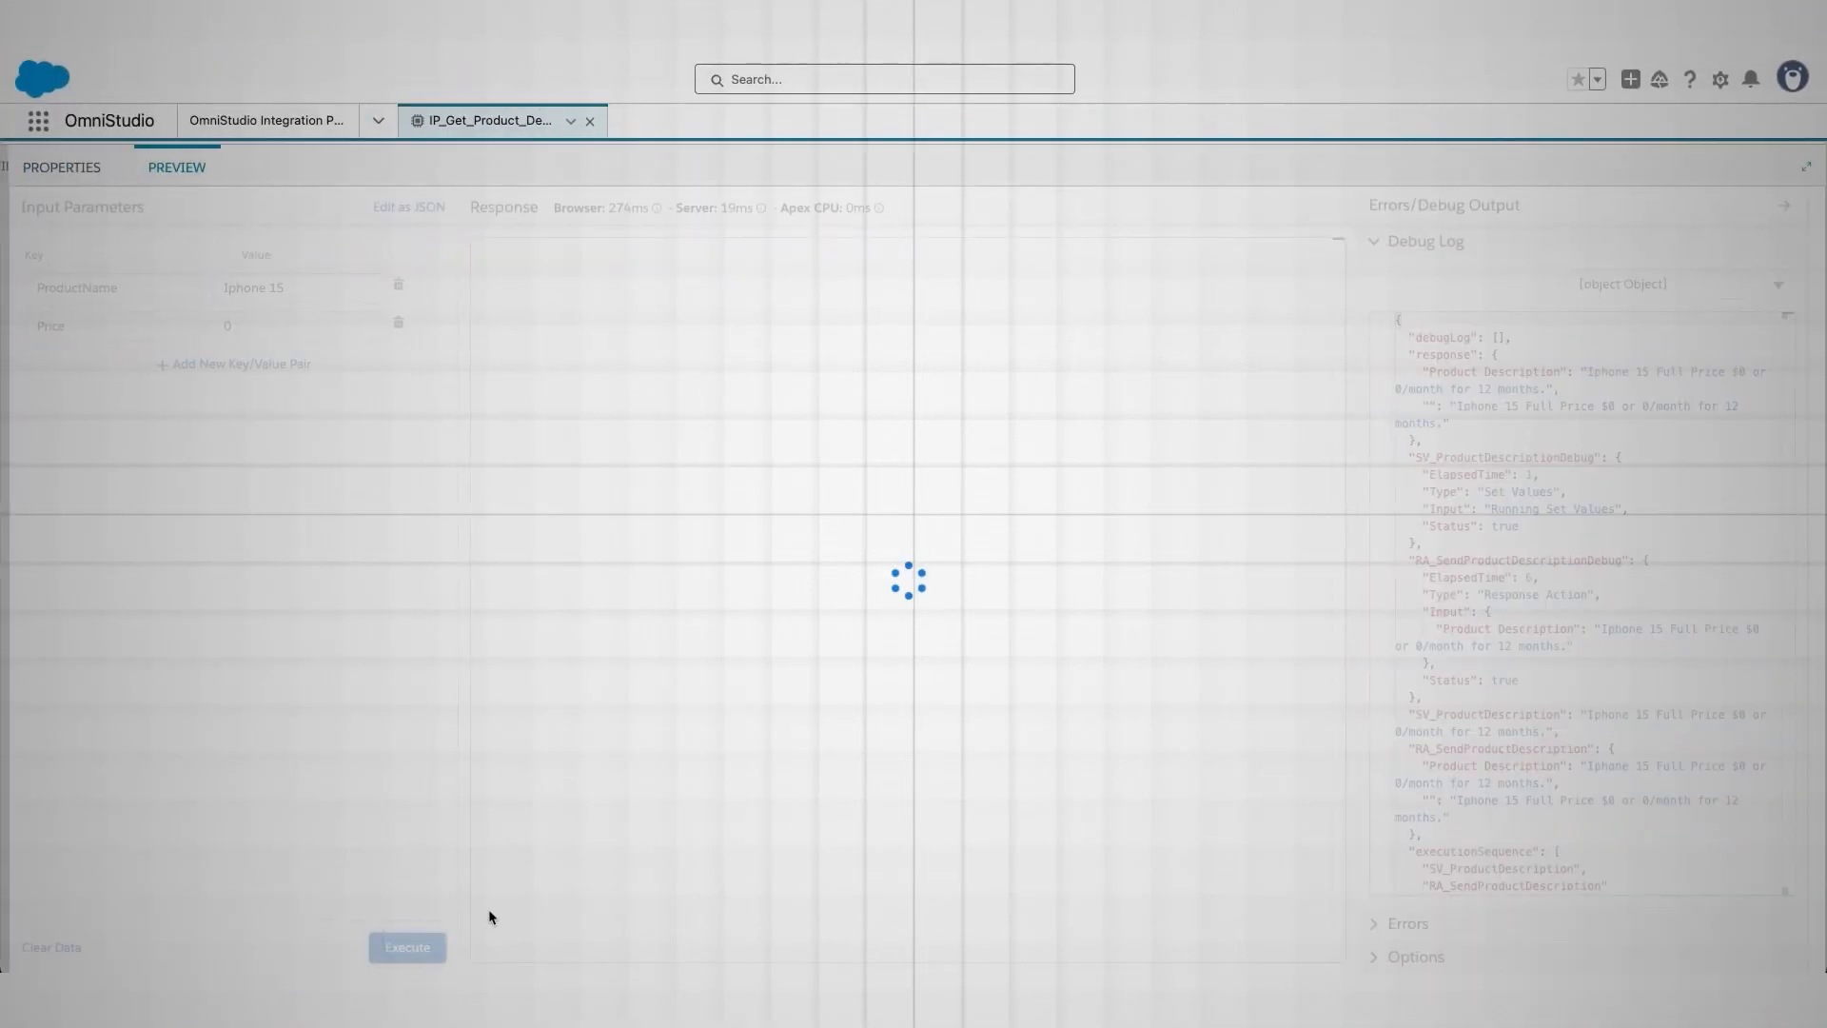
pyautogui.moveTo(515, 262); pyautogui.dragTo(1017, 264)
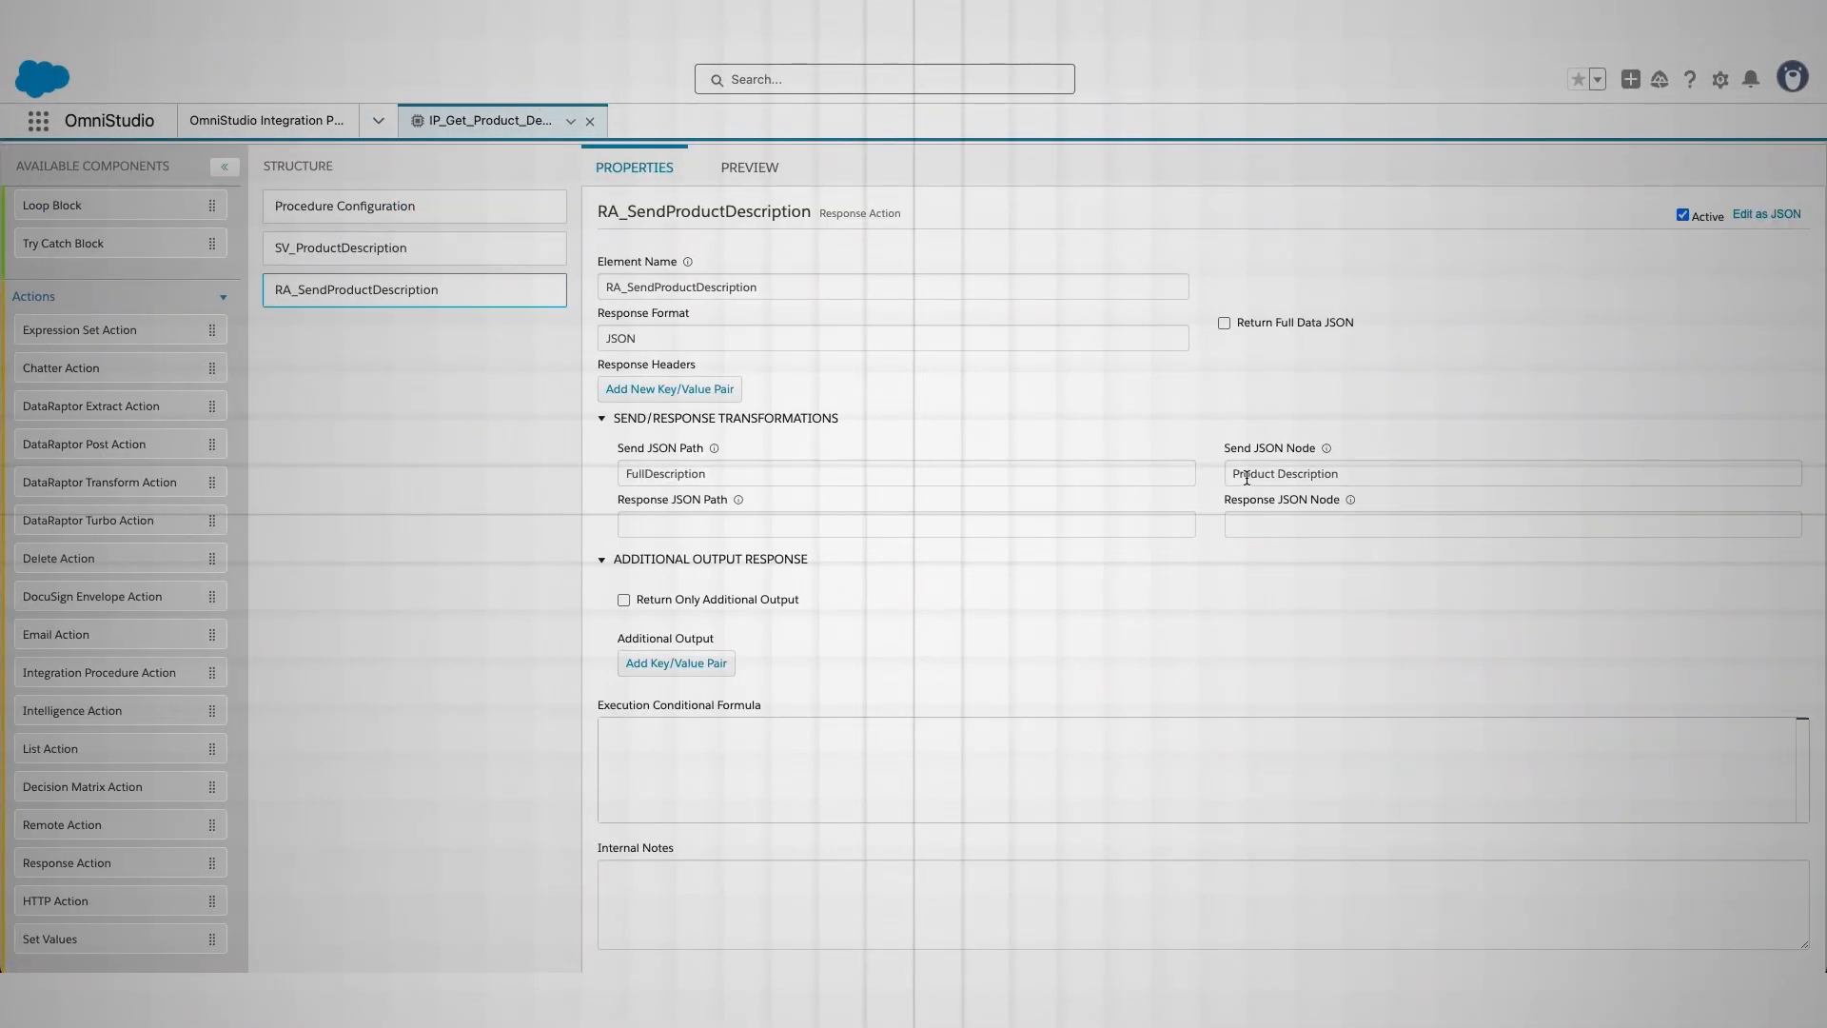
# Review the Execution Conditional Formula of RA_SendProductDescription and inspect SV_ProductDescription as JSON before returning to its property editor
pyautogui.scroll(-1, 955, 615)
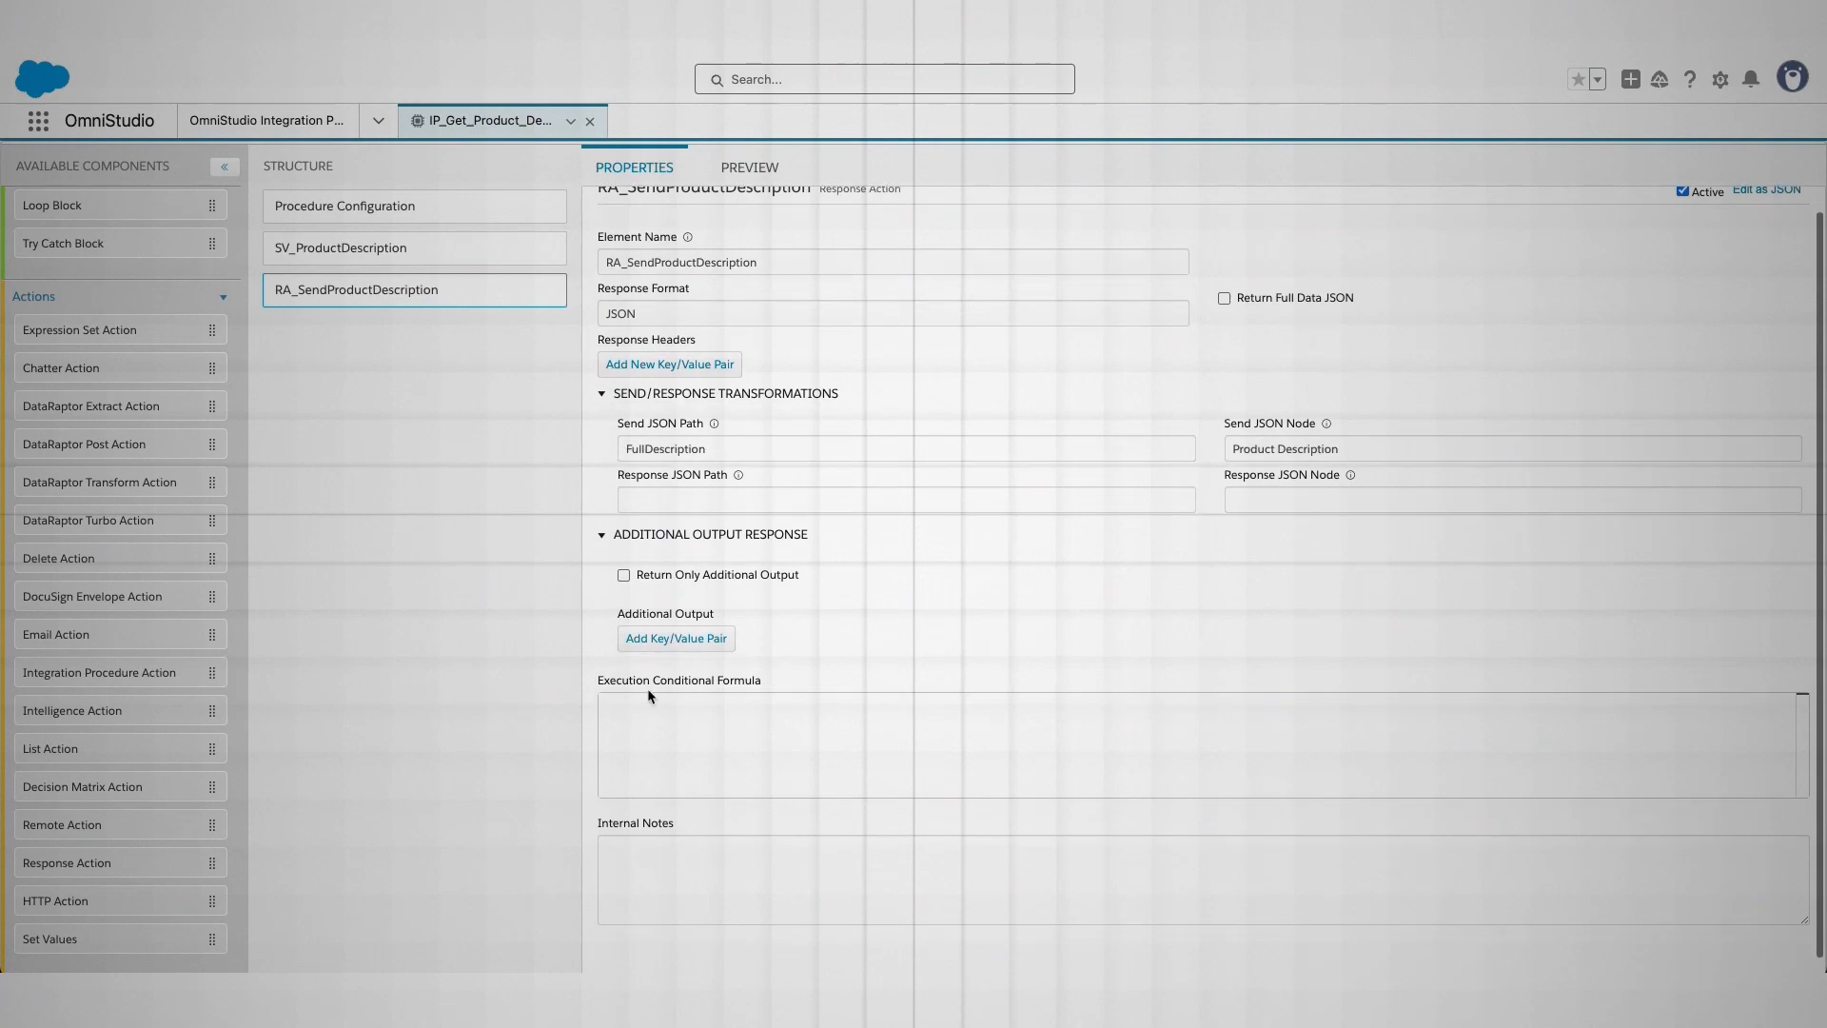
pyautogui.moveTo(592, 681); pyautogui.dragTo(900, 665)
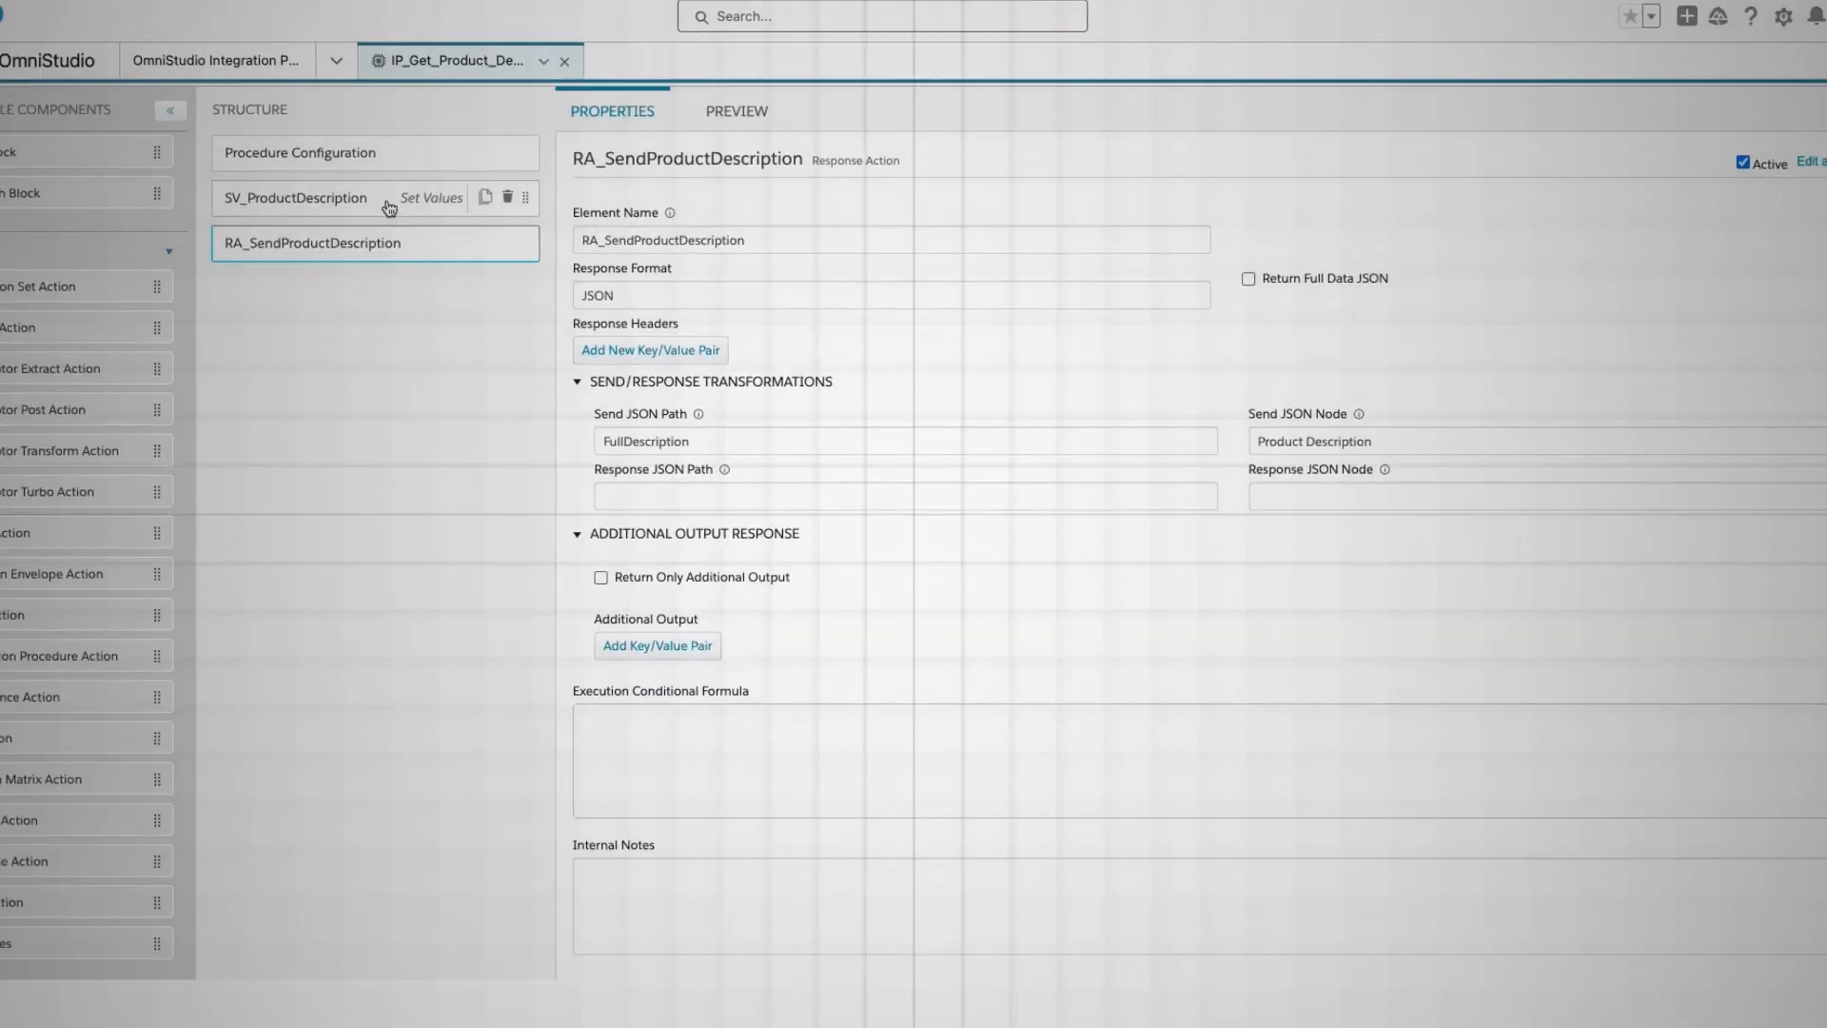
pyautogui.click(426, 250)
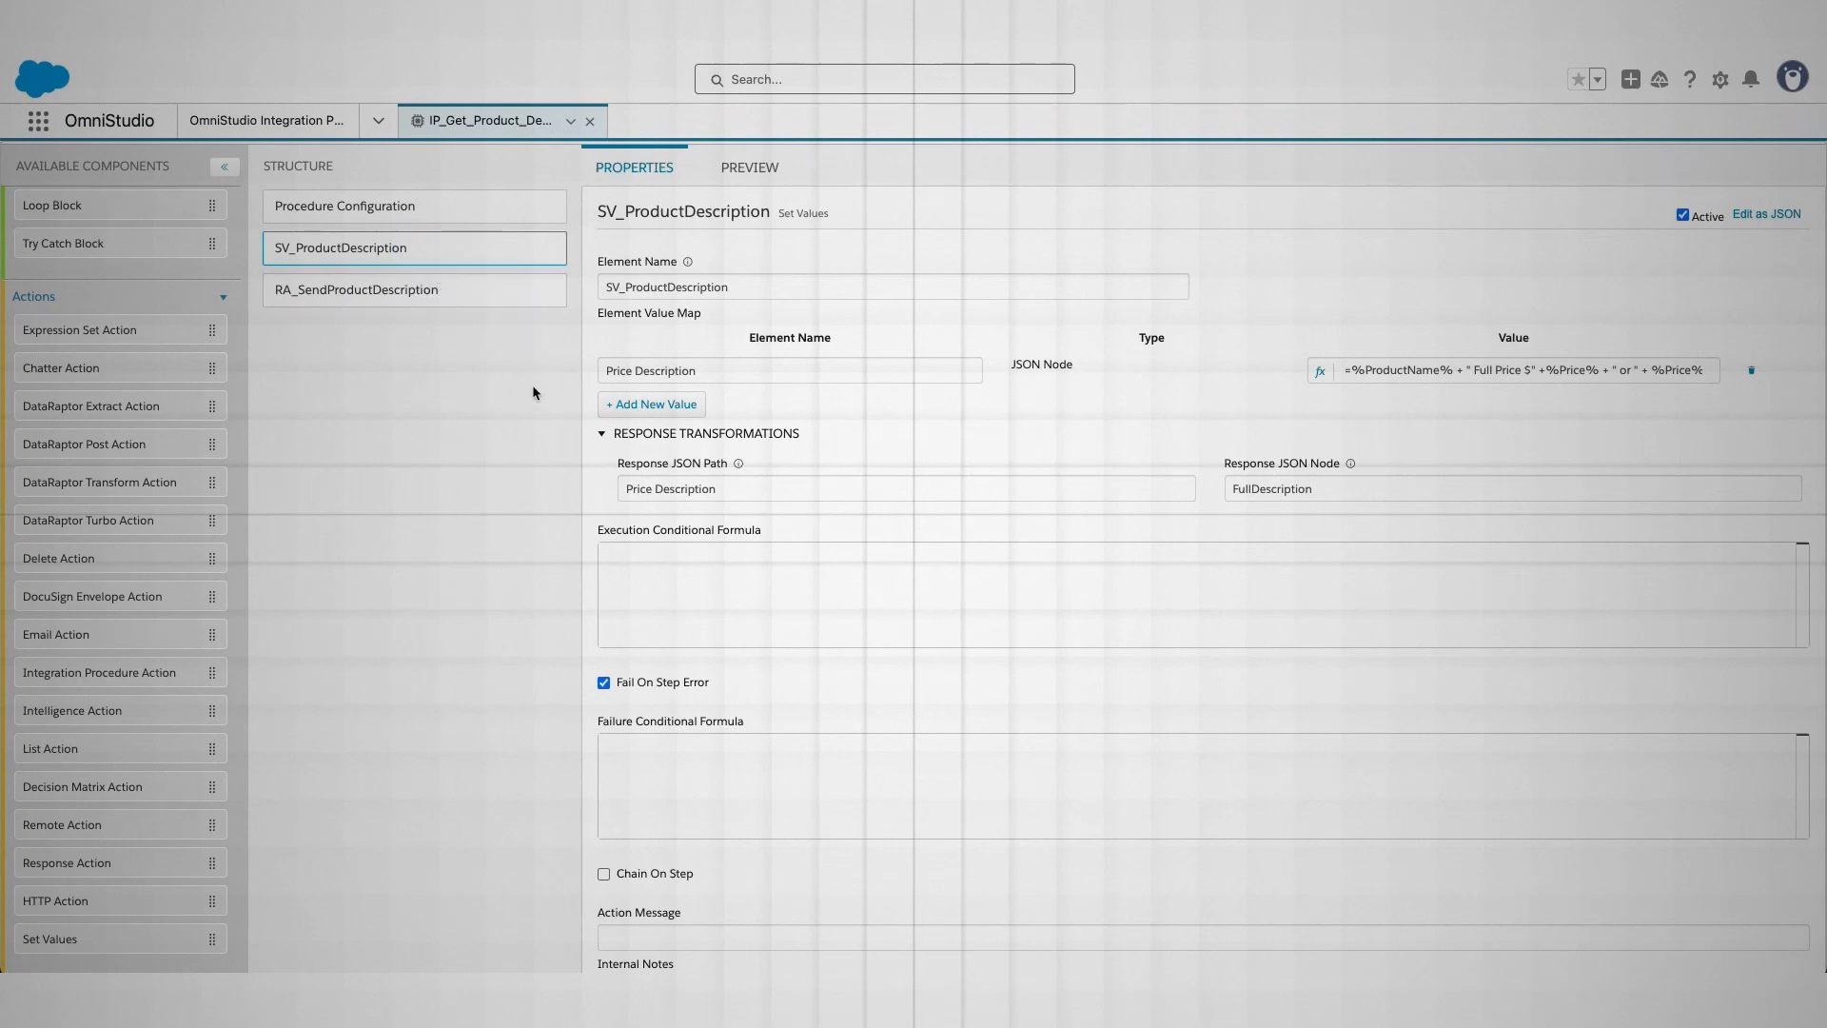
pyautogui.scroll(2, 530, 391)
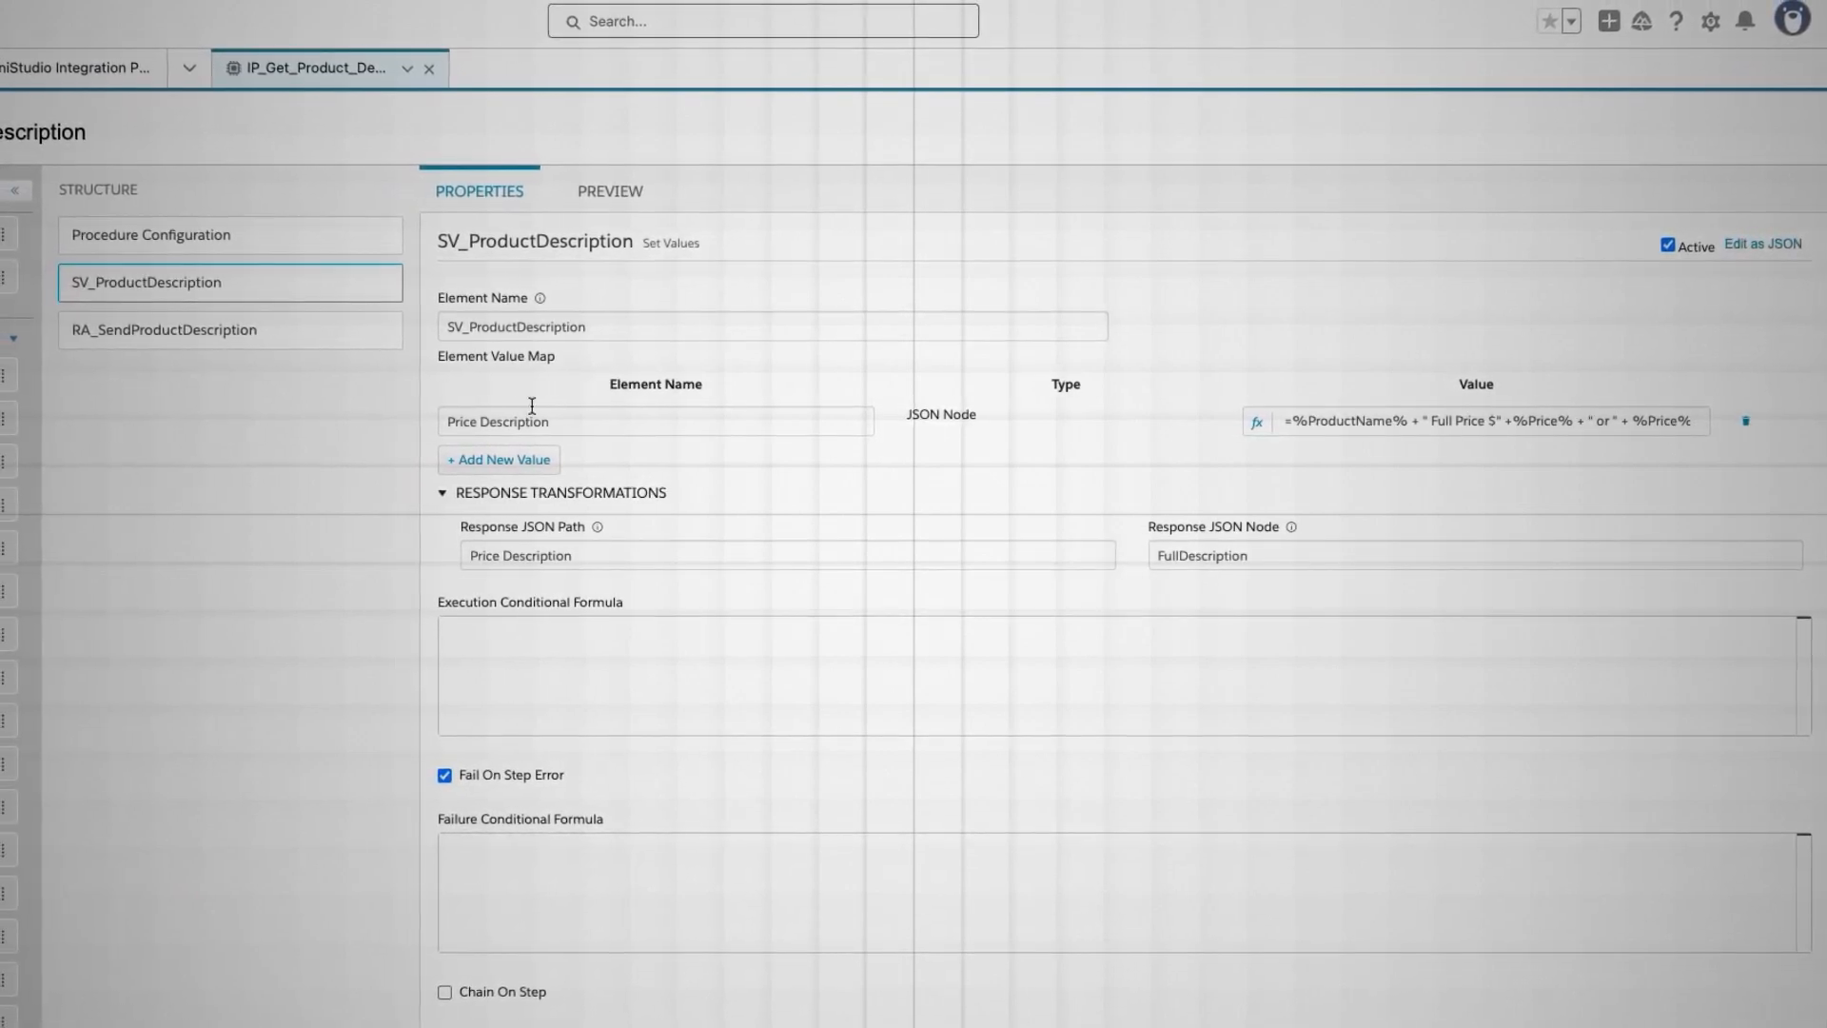
pyautogui.click(1762, 245)
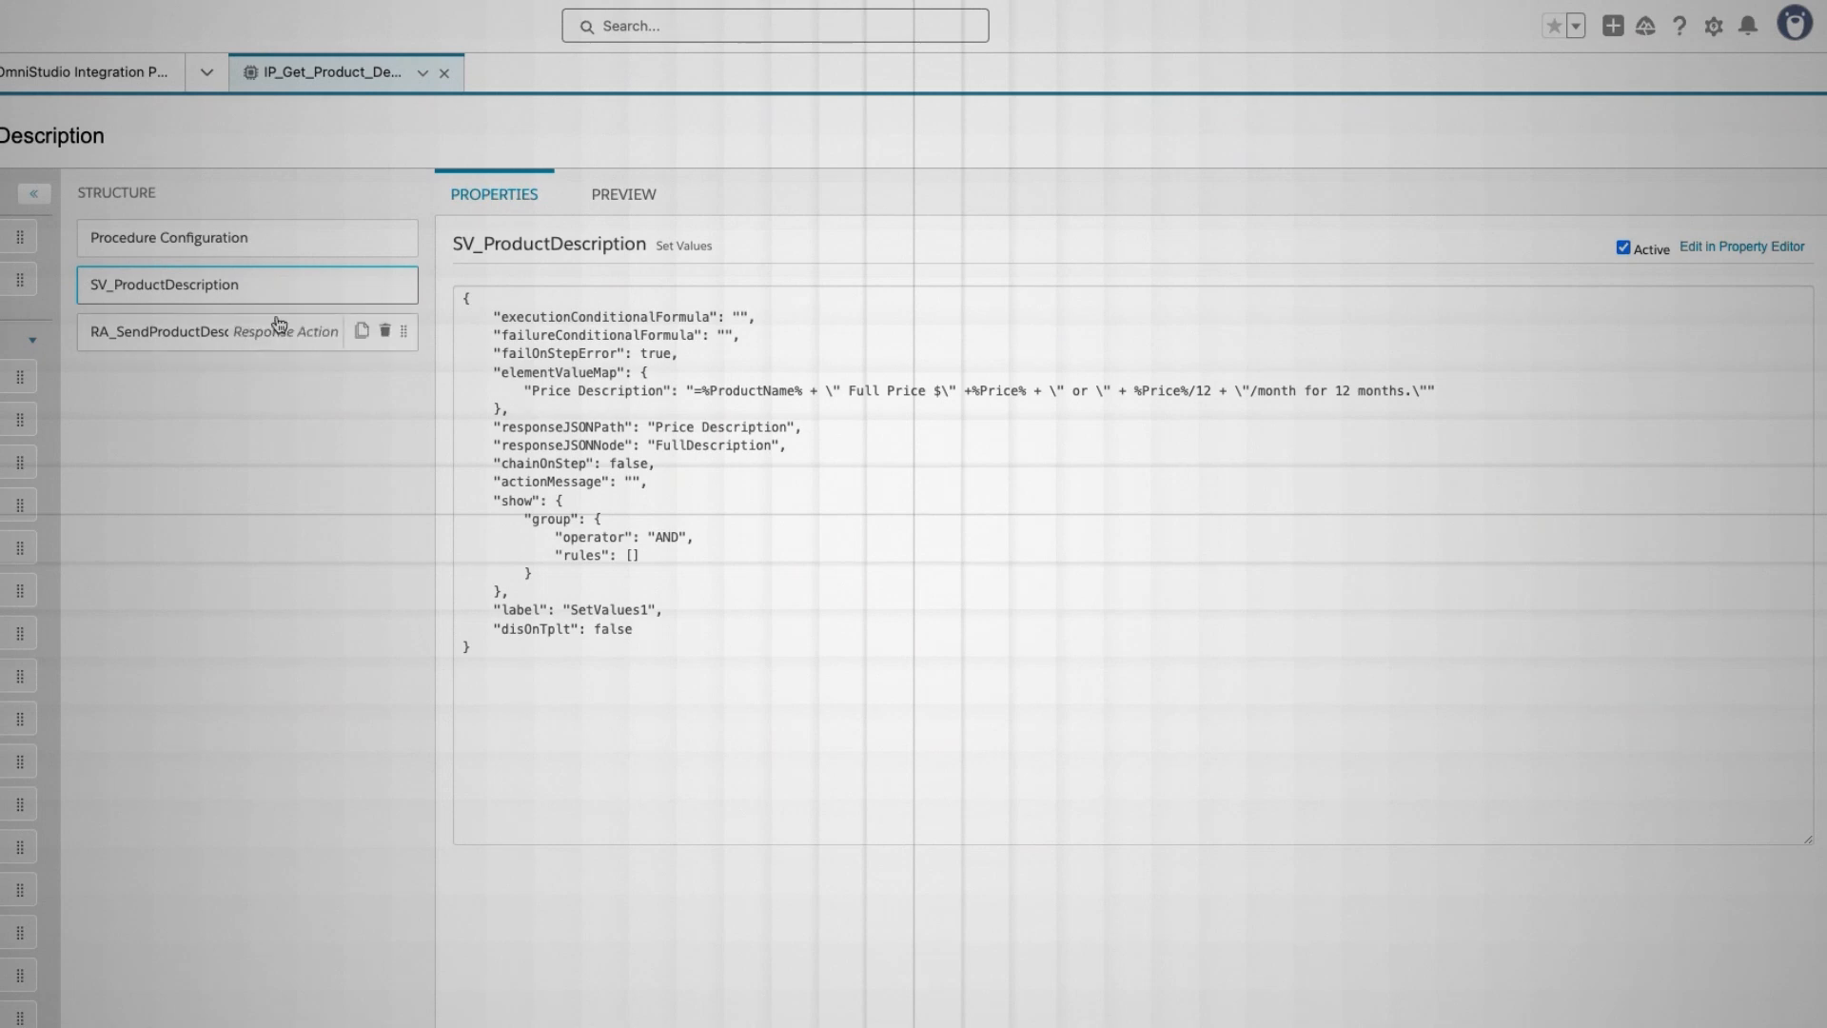
pyautogui.click(1758, 248)
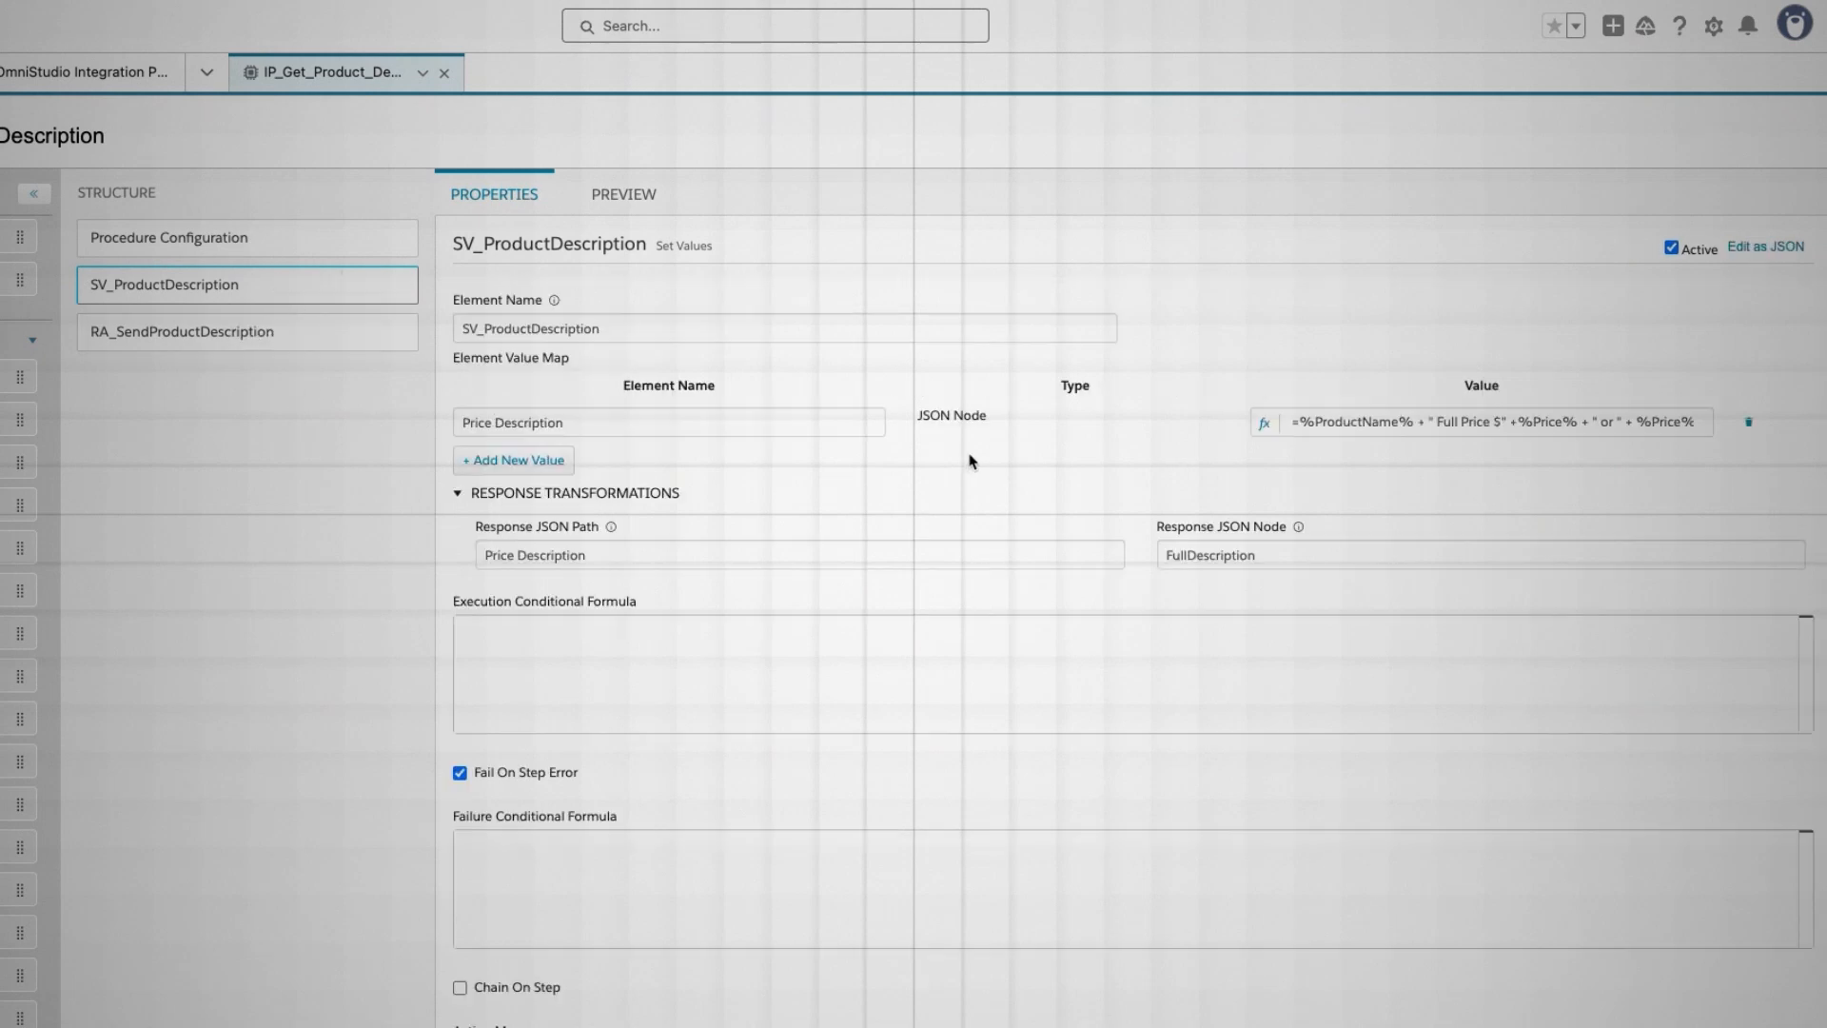
# Examine how the element name, value map, Response JSON Path and Response JSON Node of SV_ProductDescription relate to each other
pyautogui.moveTo(475, 504); pyautogui.dragTo(577, 523)
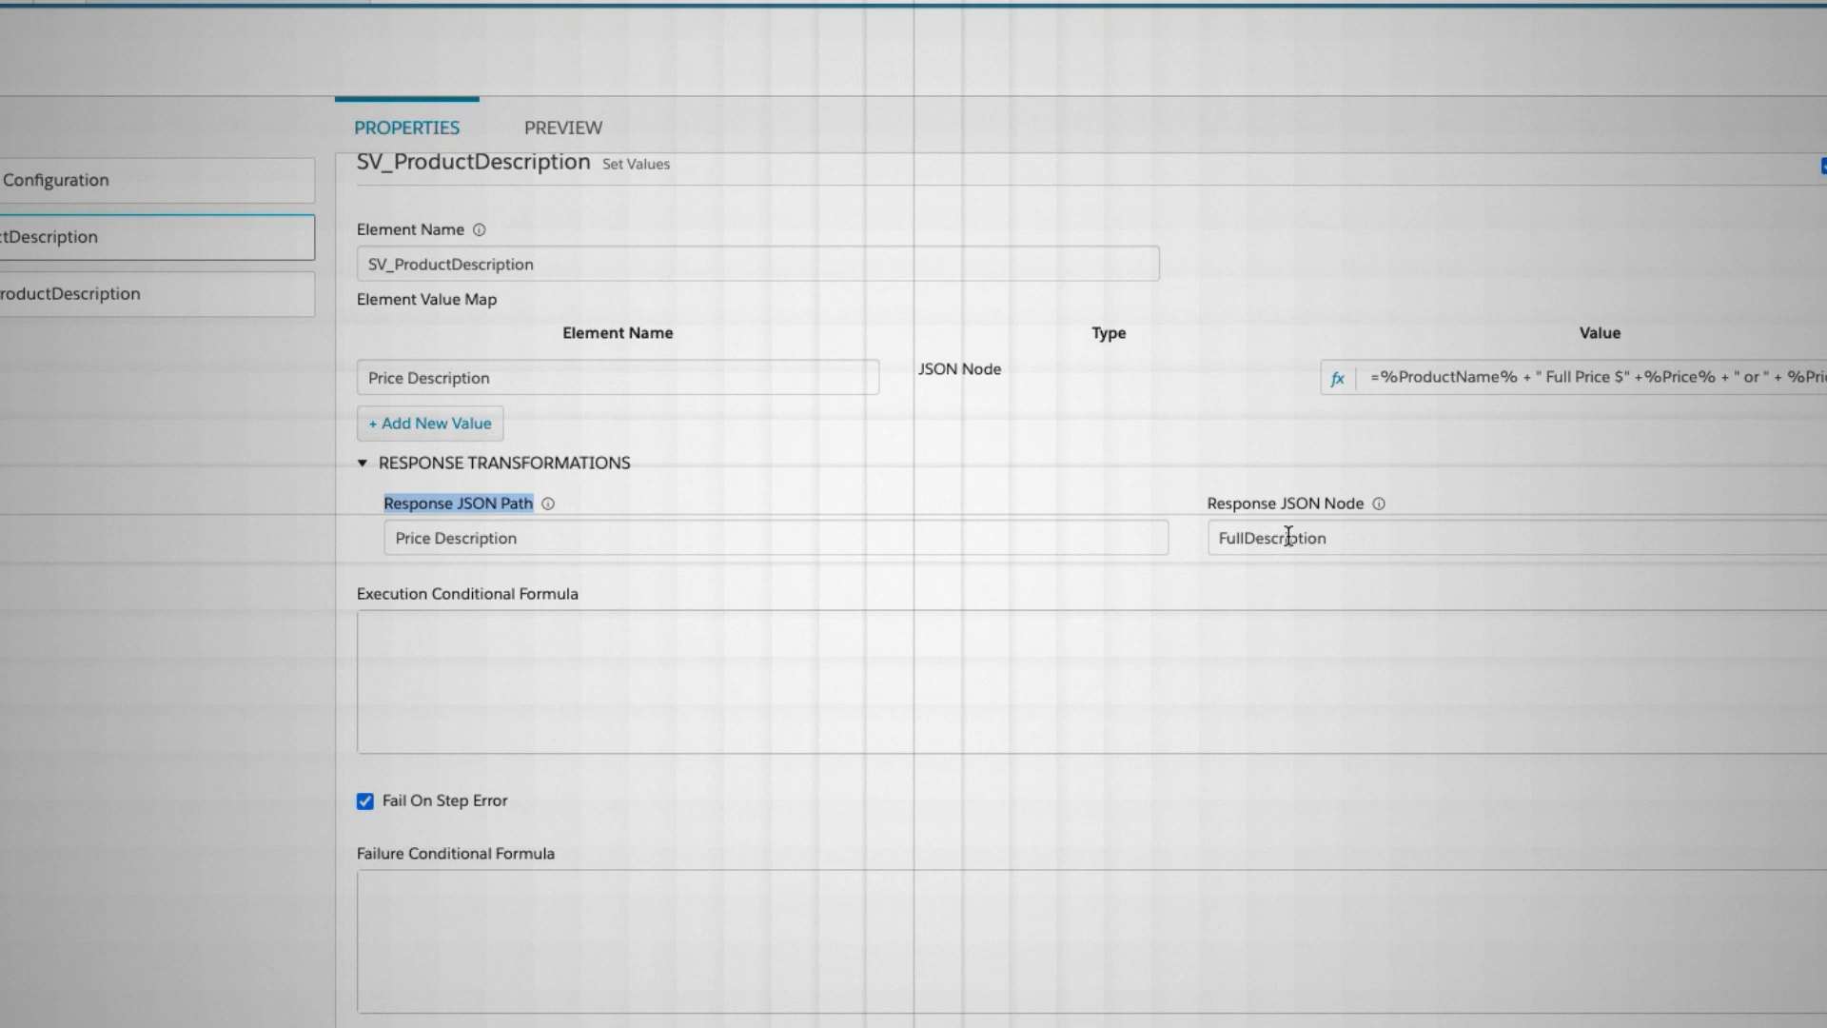
pyautogui.doubleClick(1288, 538)
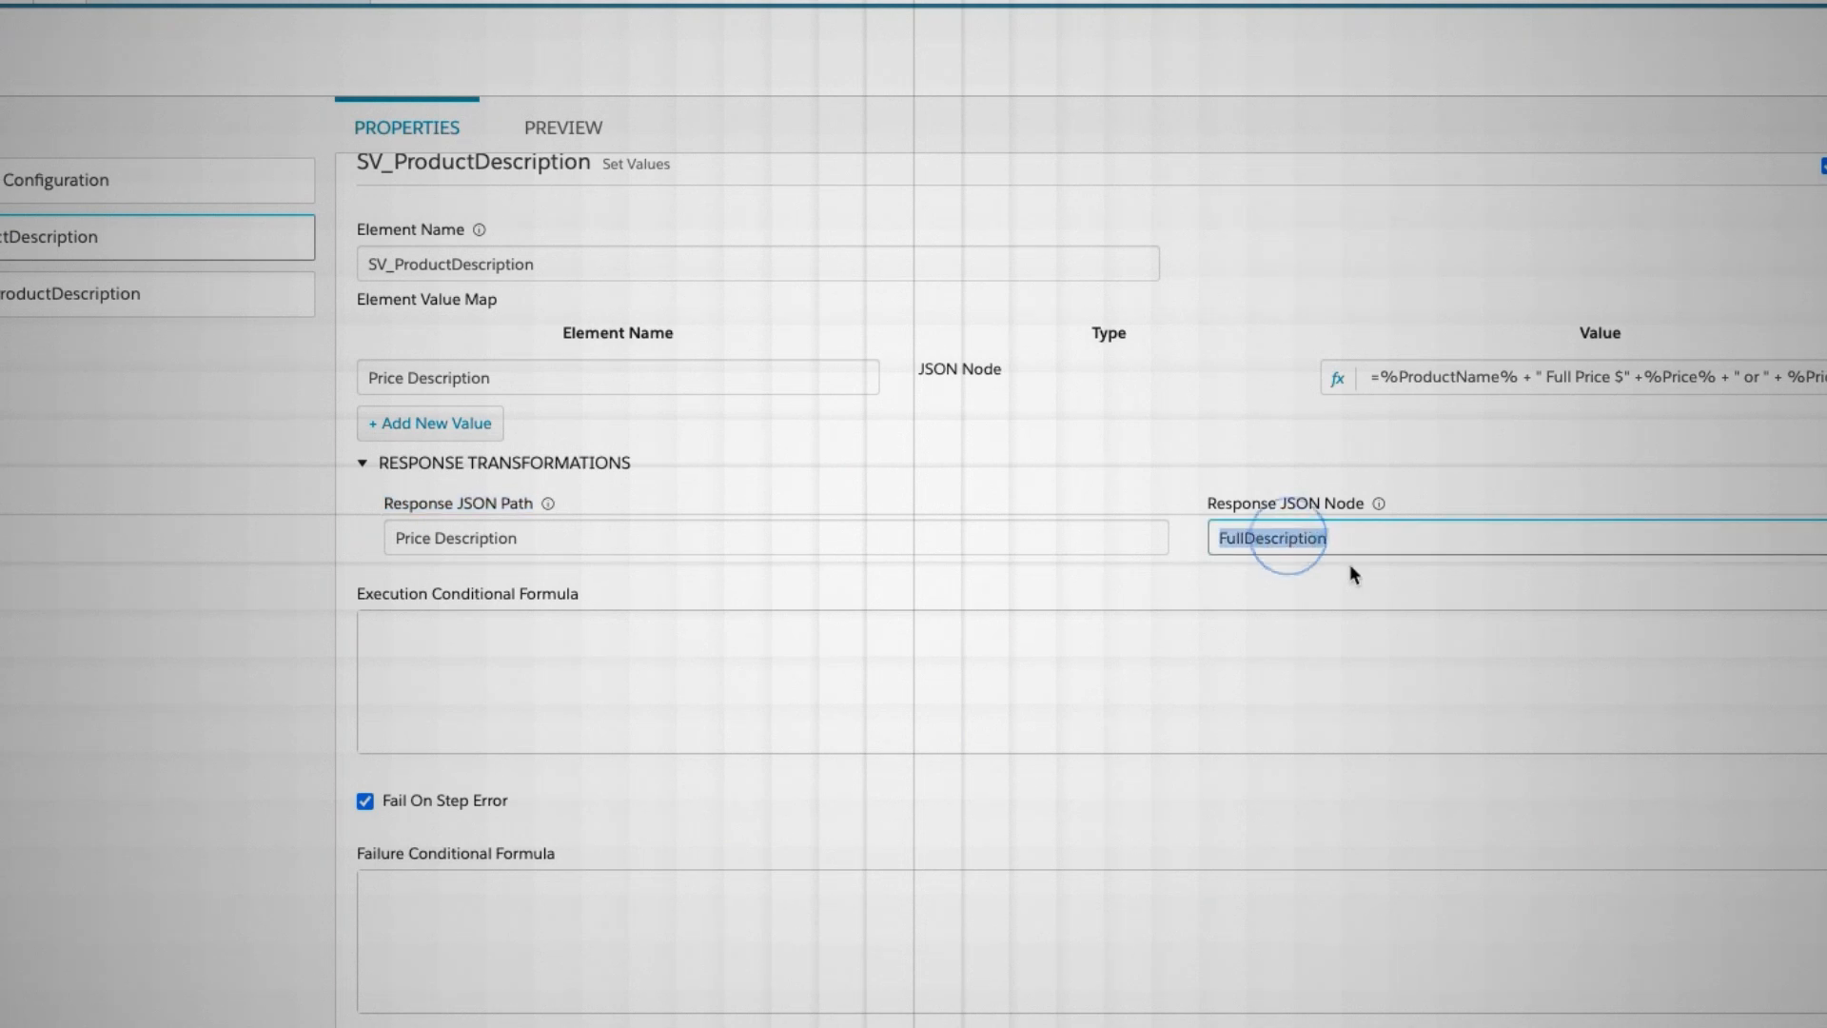
pyautogui.click(1130, 487)
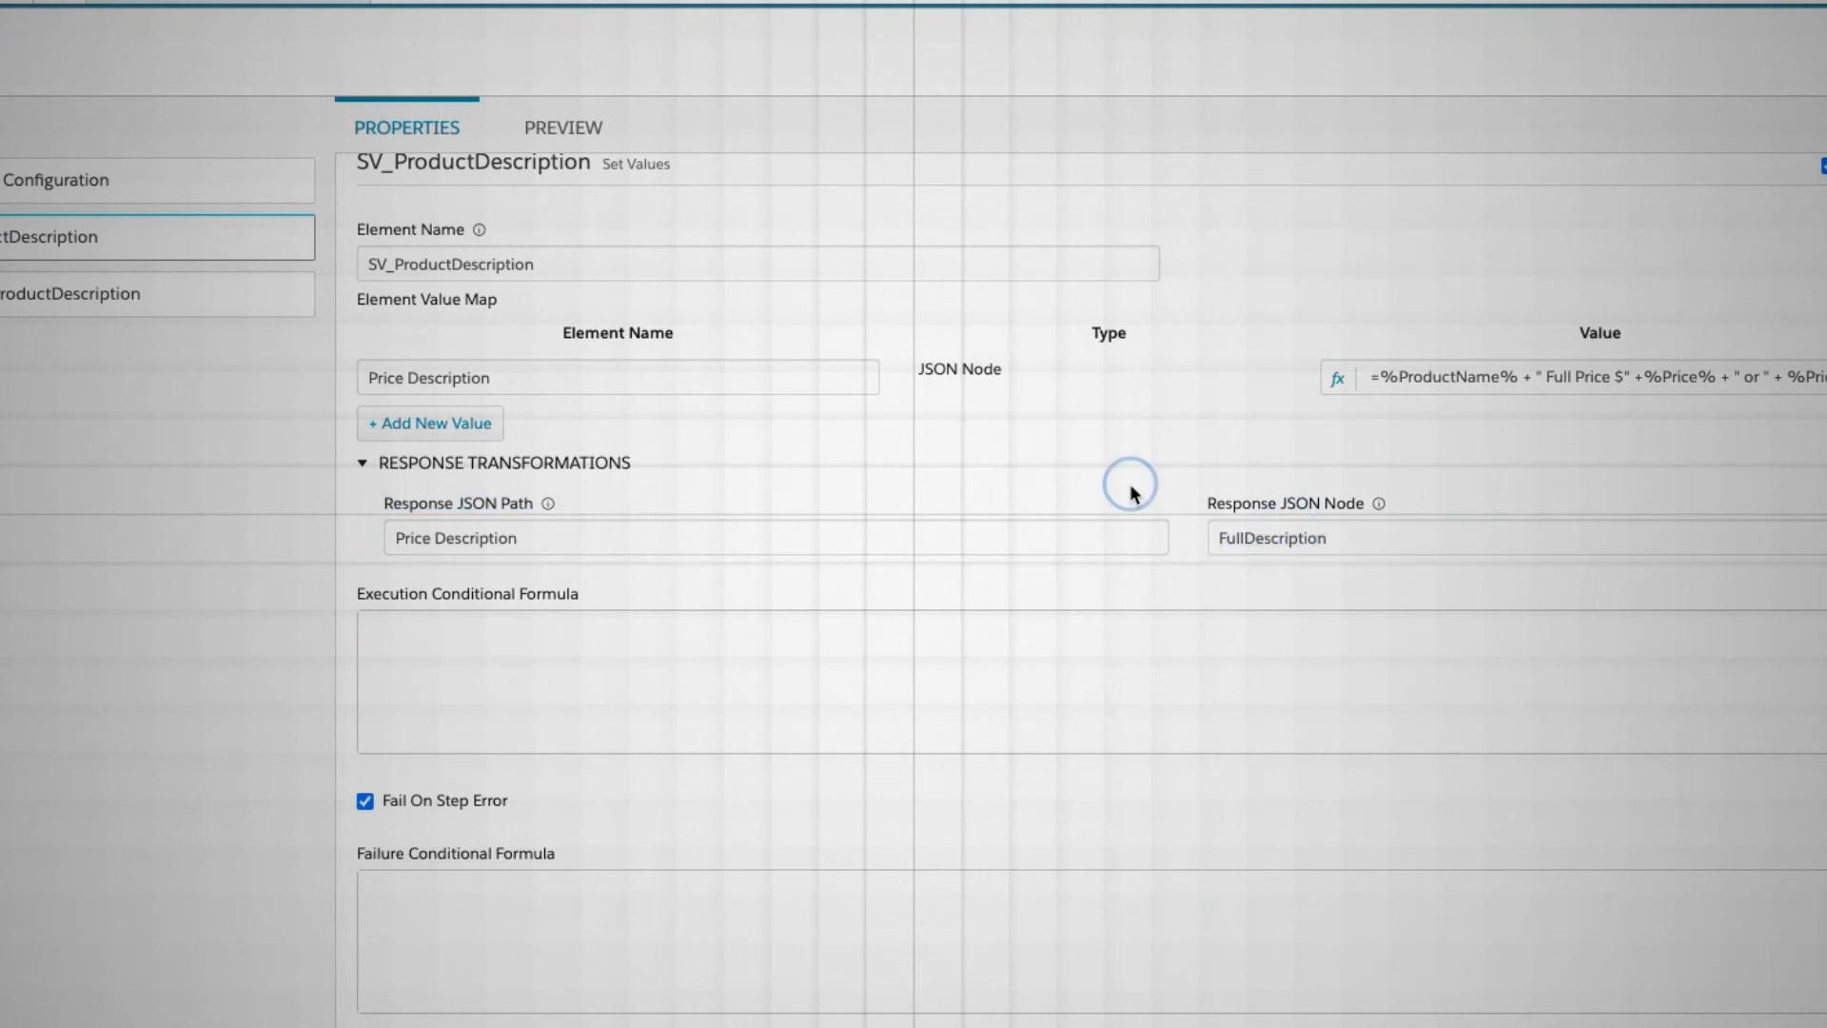
pyautogui.doubleClick(1266, 538)
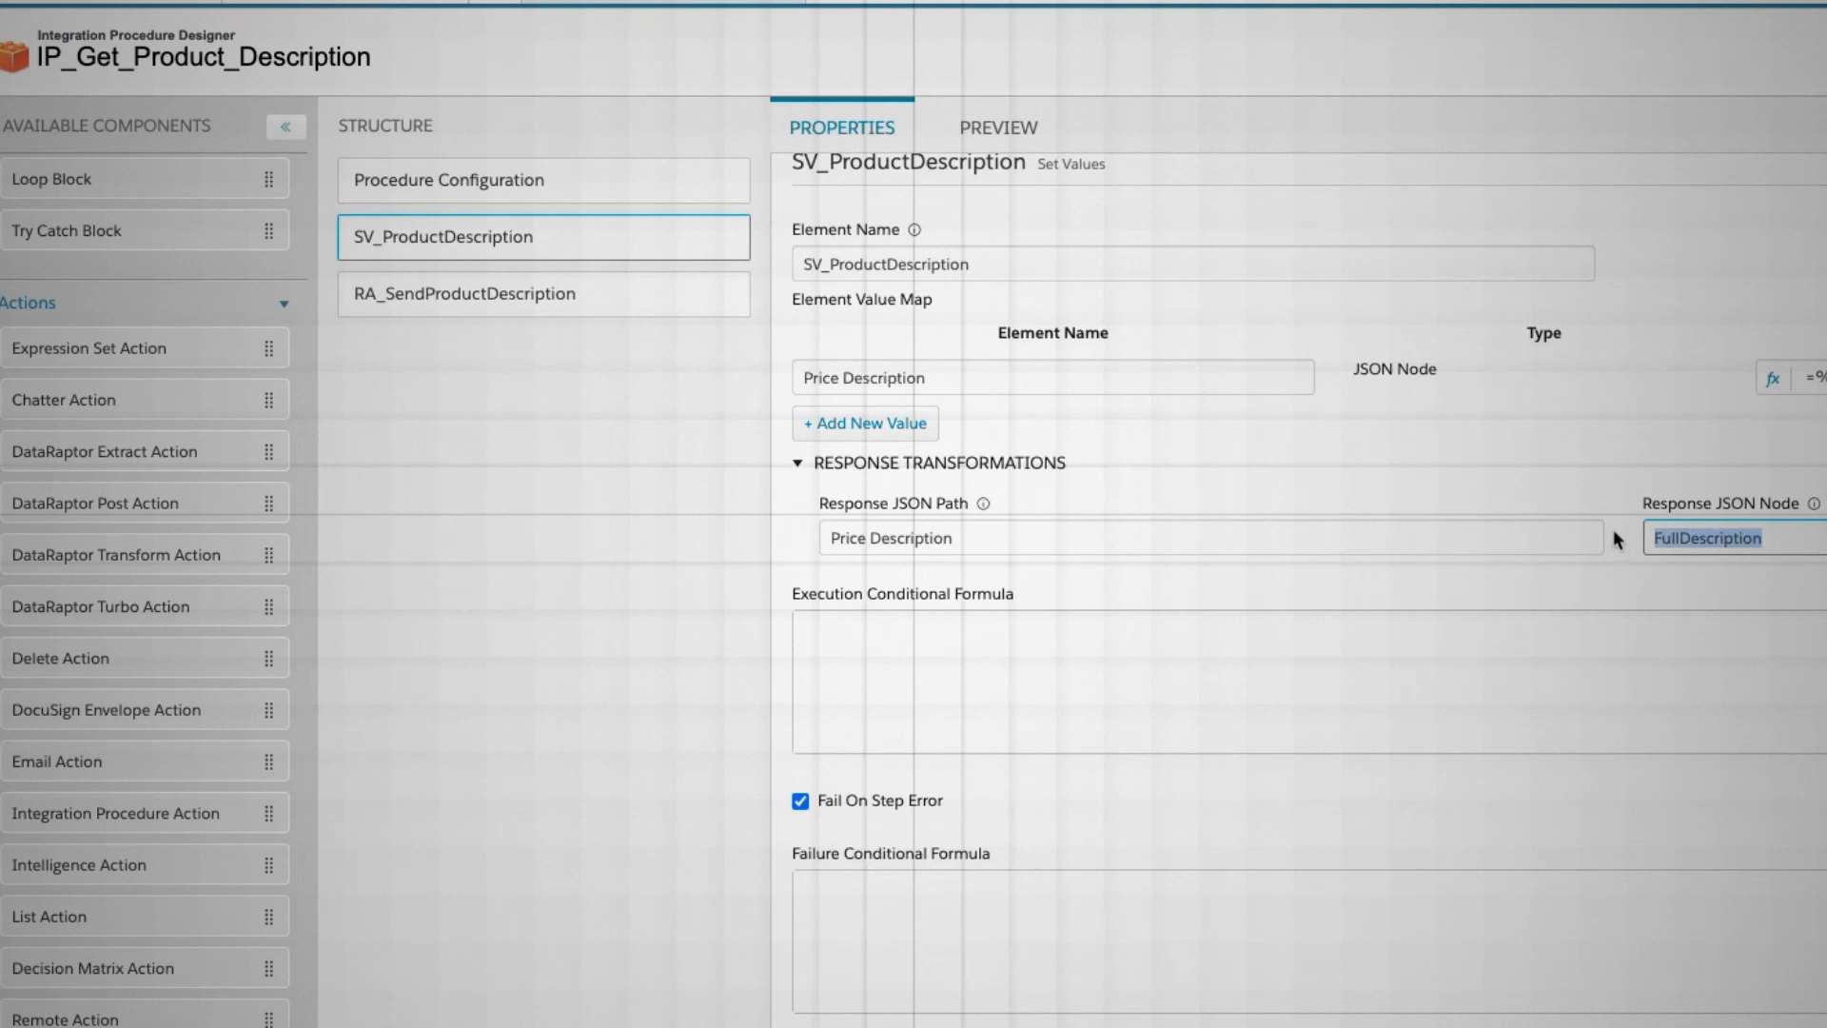
pyautogui.moveTo(1019, 265); pyautogui.dragTo(795, 260)
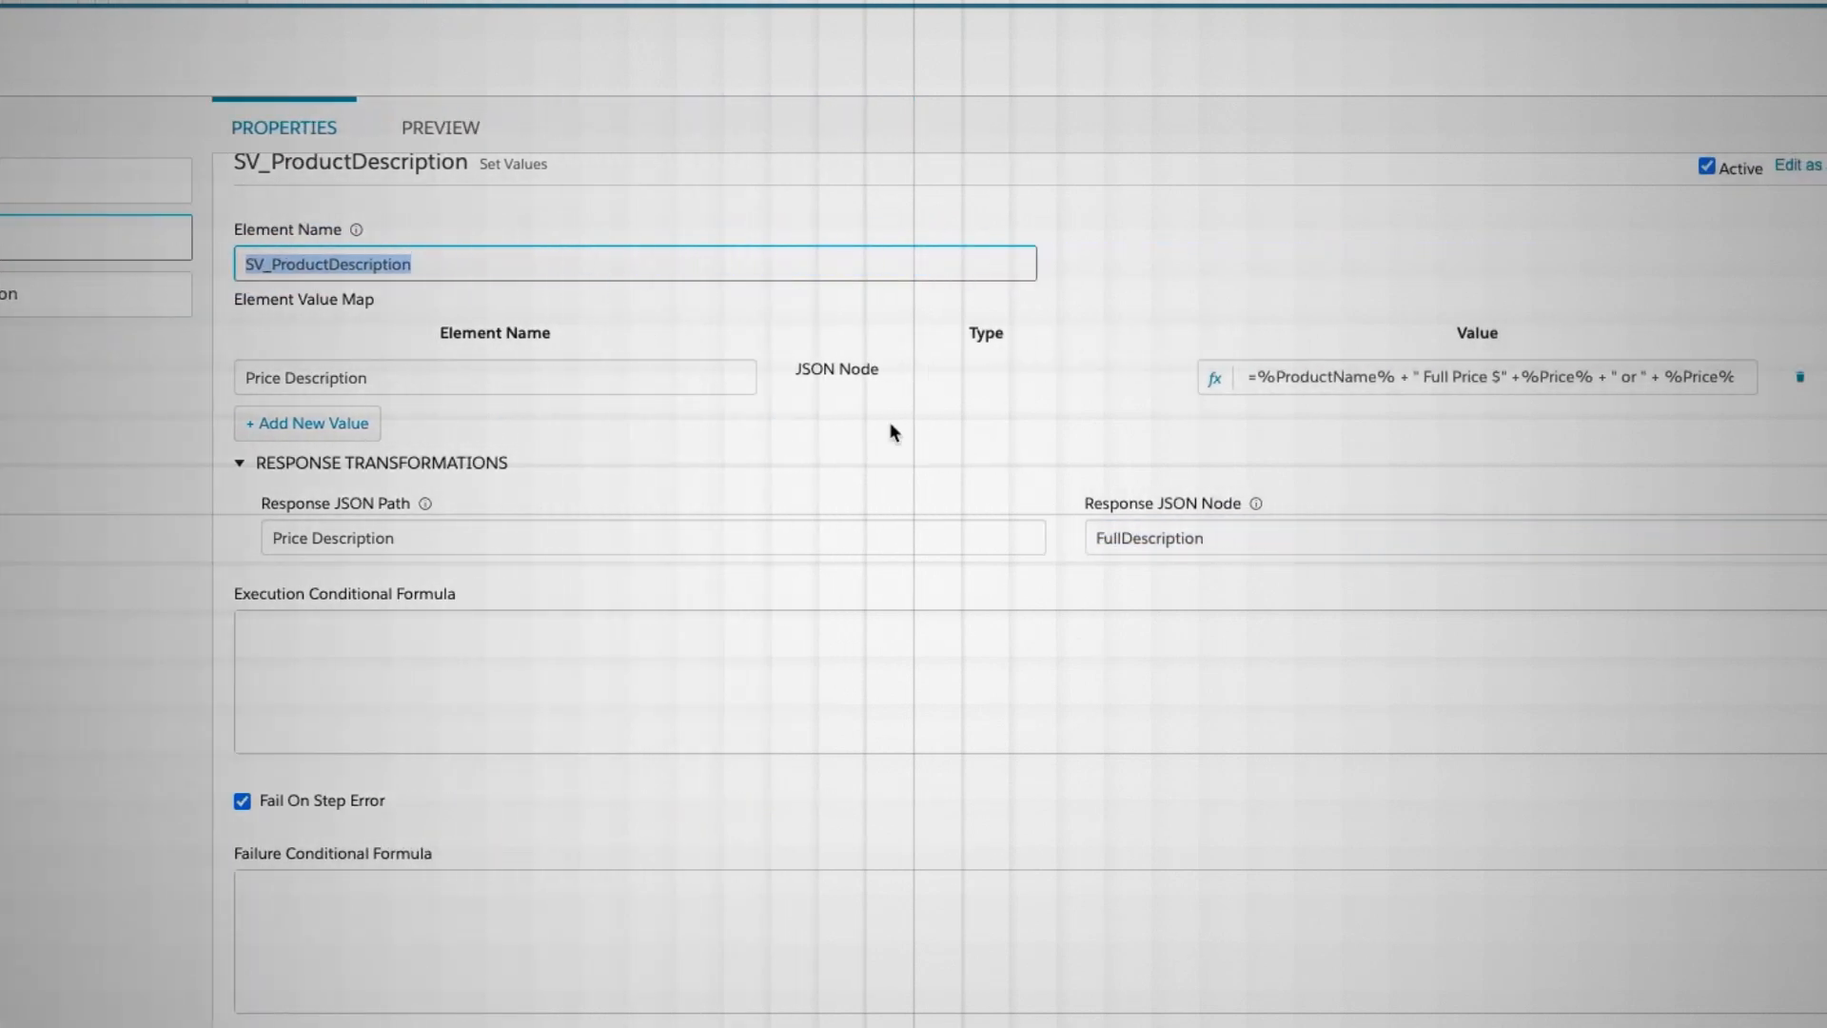
pyautogui.tripleClick(913, 377)
pyautogui.click(509, 418)
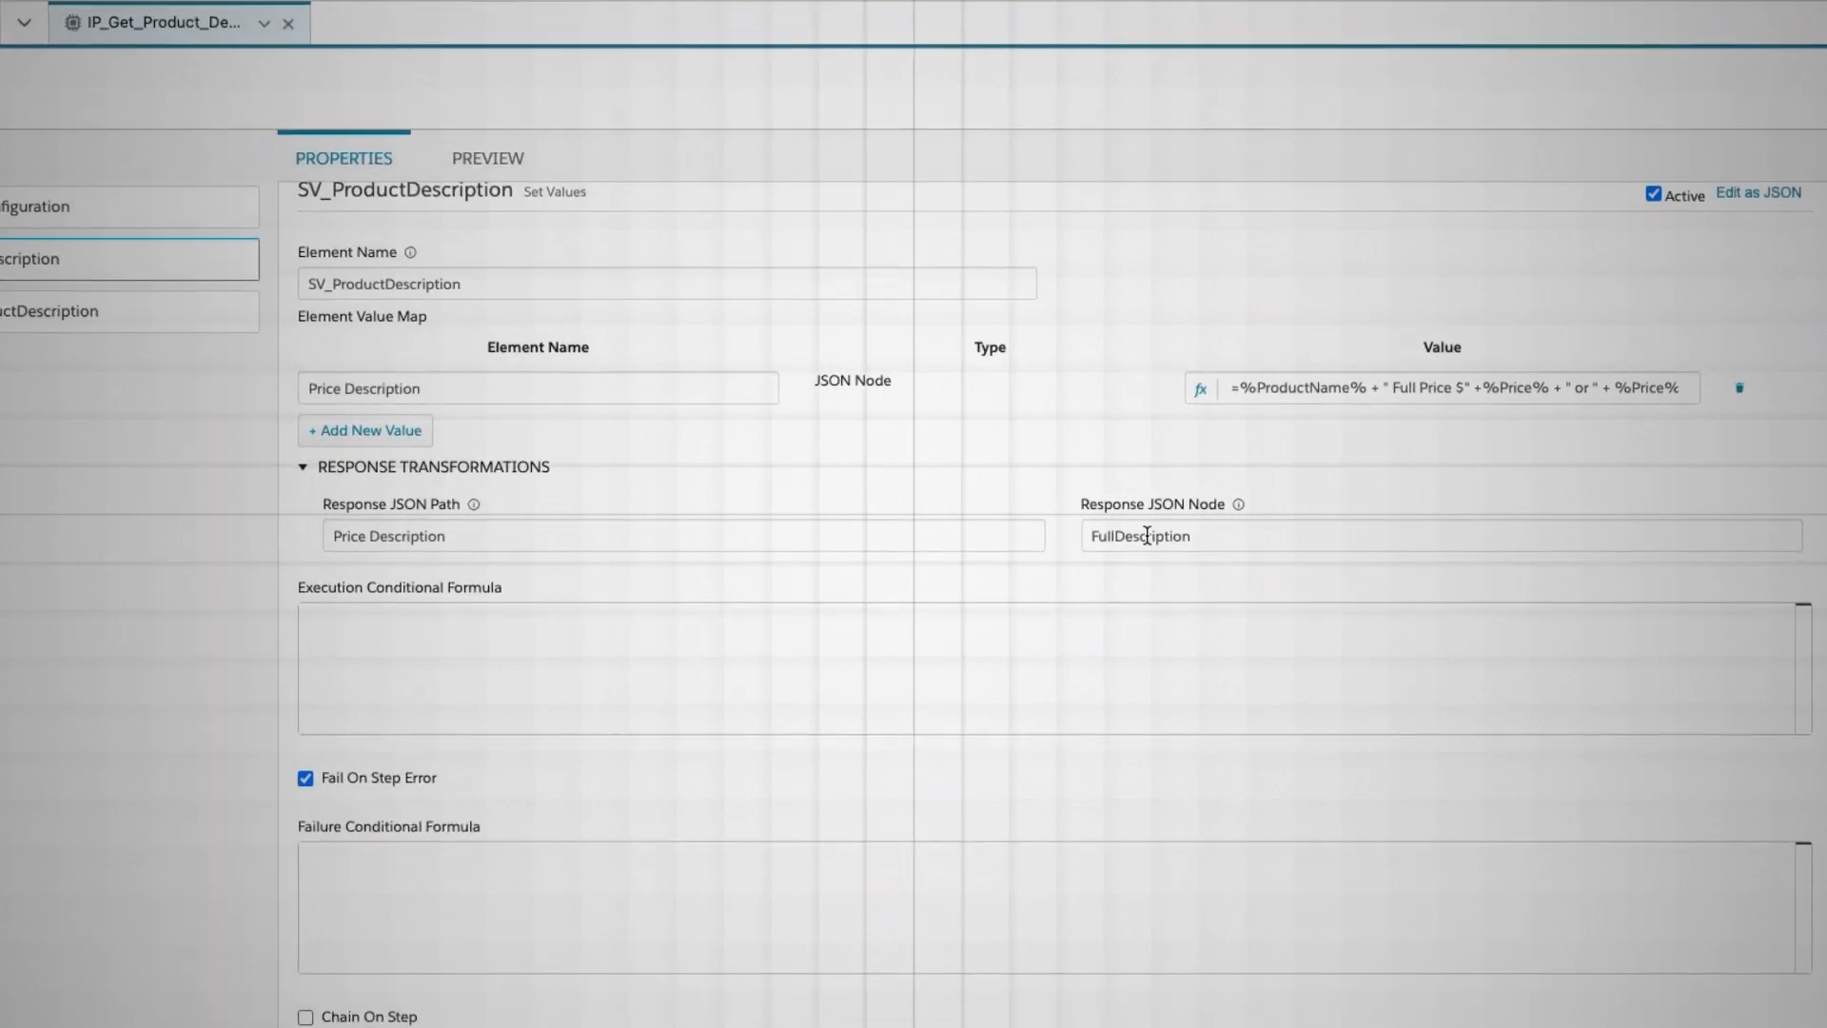
pyautogui.doubleClick(1147, 535)
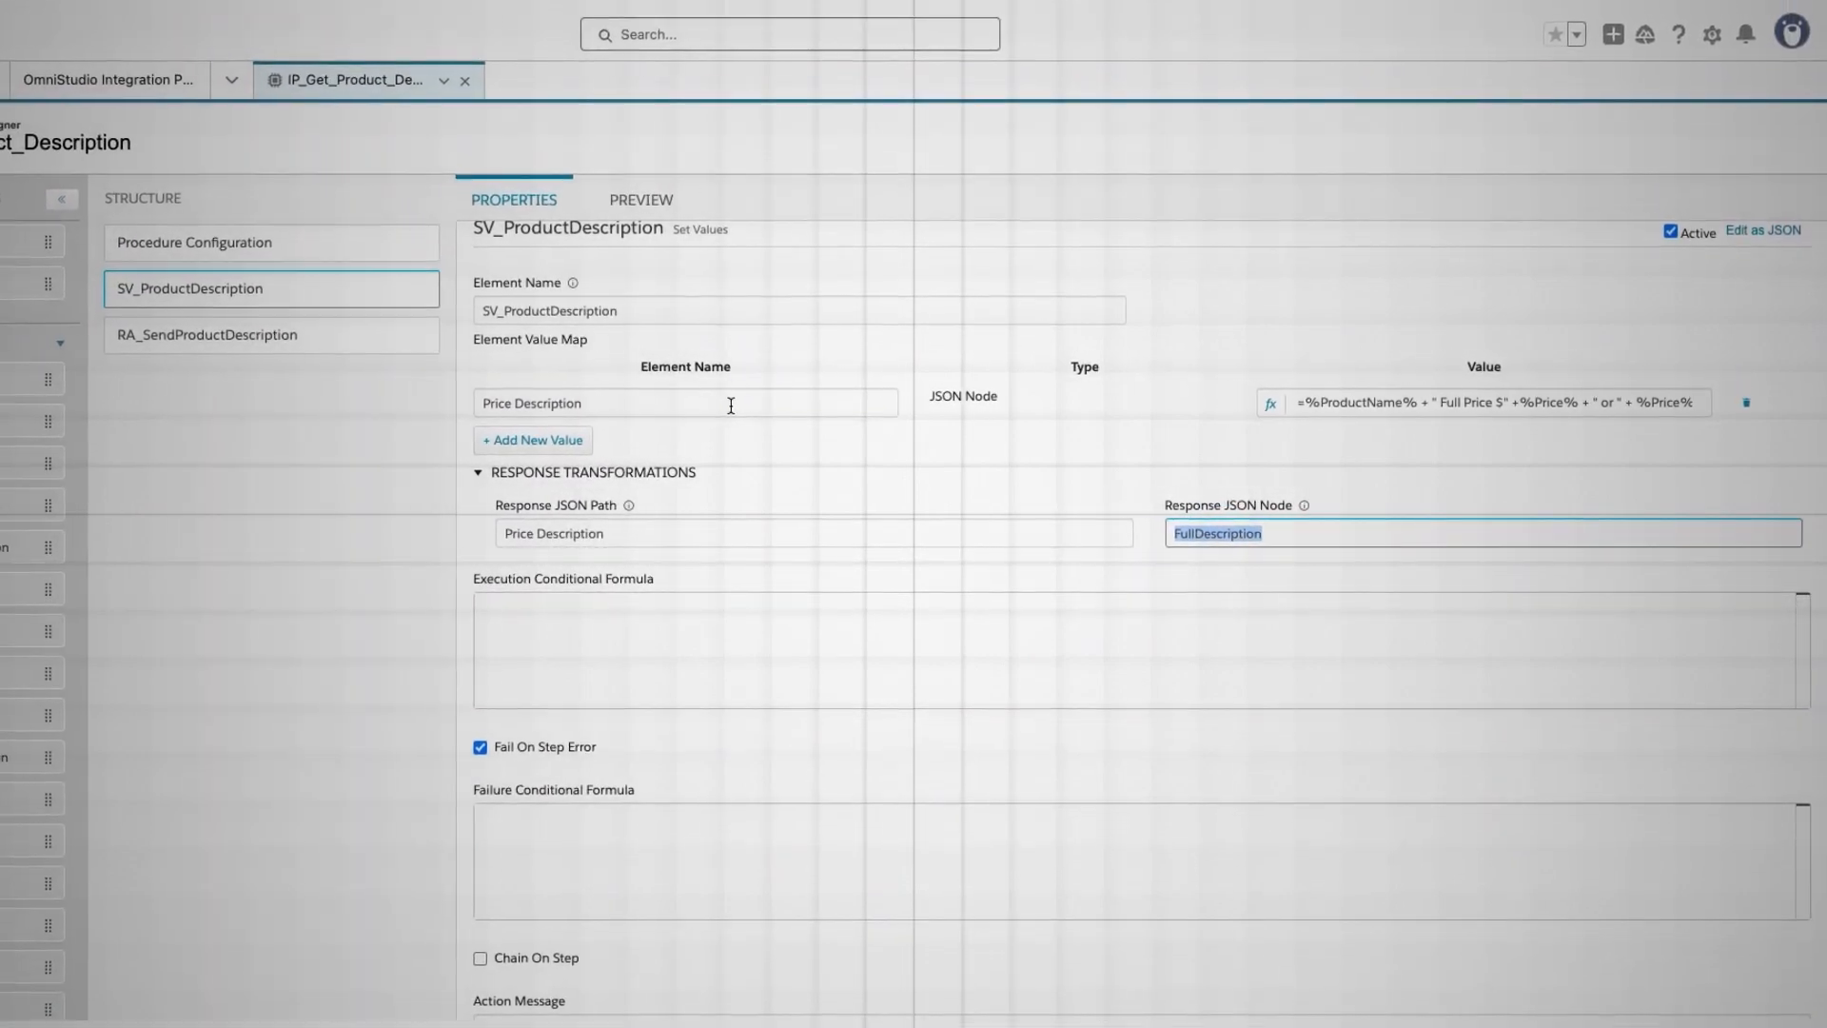
pyautogui.moveTo(1273, 534); pyautogui.dragTo(1244, 533)
pyautogui.doubleClick(1225, 533)
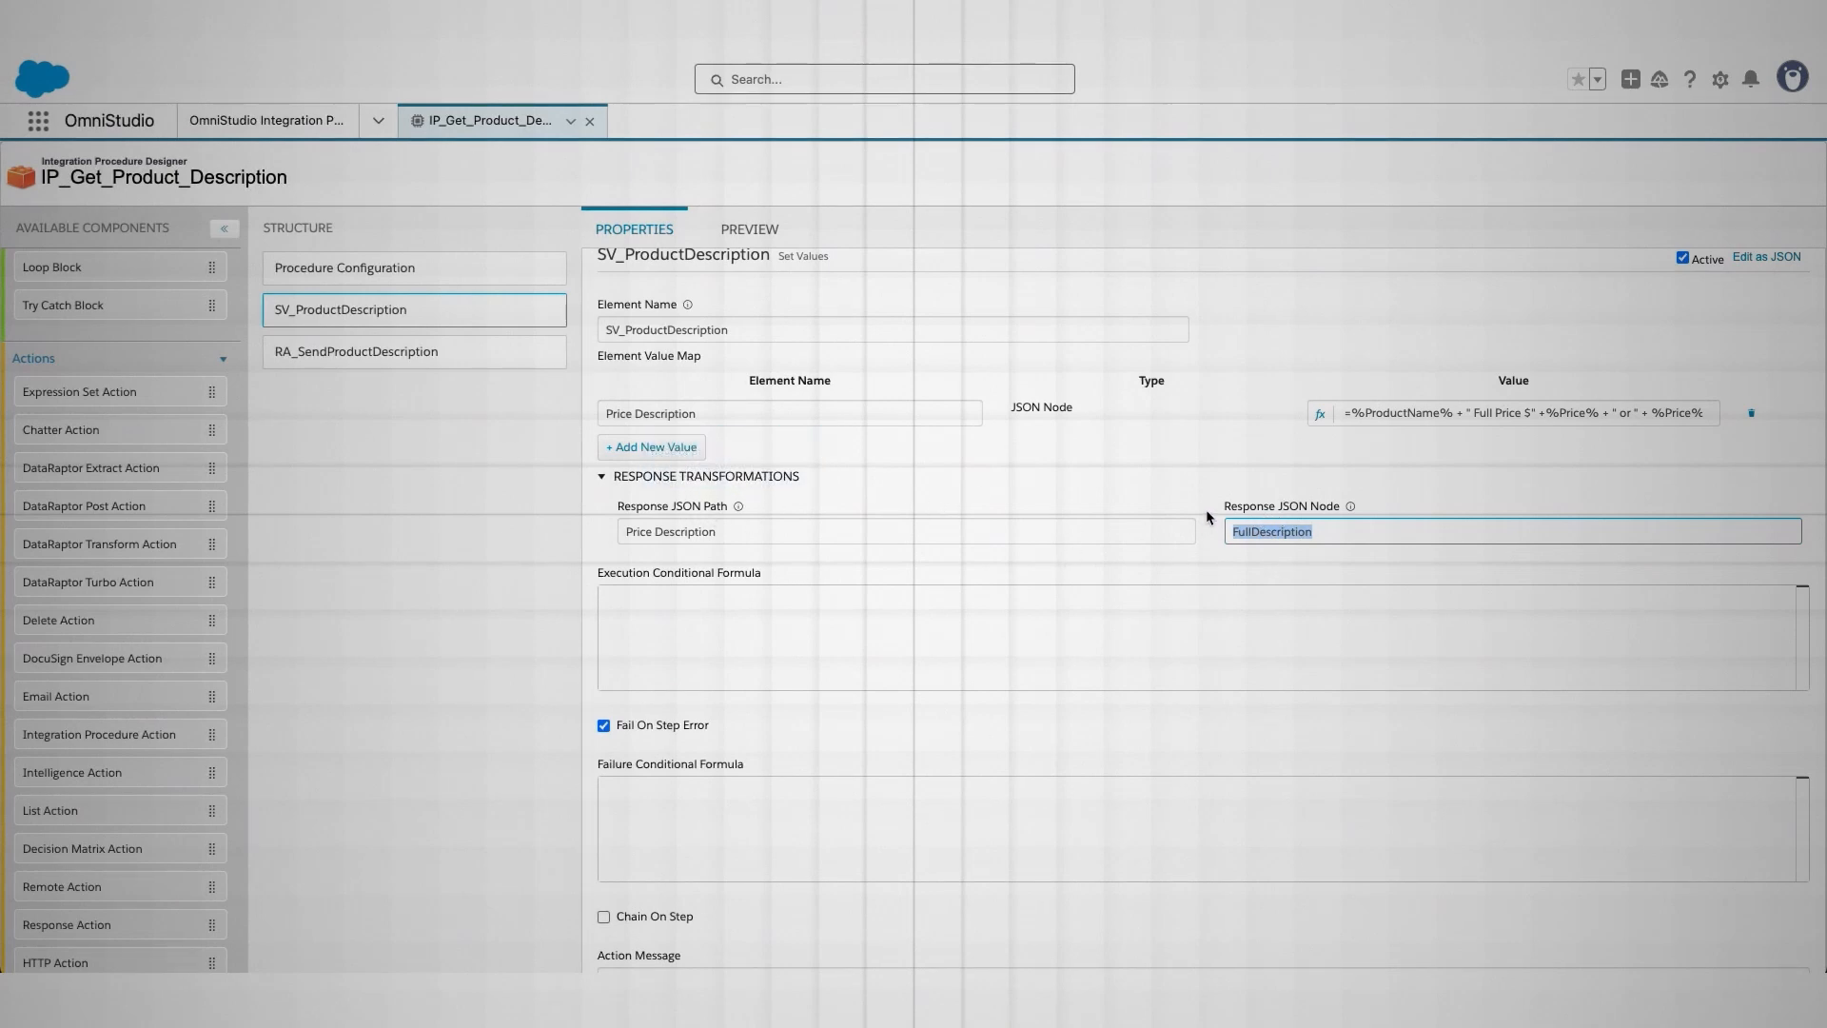
# Switch Return Only Additional Output and Return Full Data JSON of RA_SendProductDescription on and off again to demonstrate both options
pyautogui.click(407, 351)
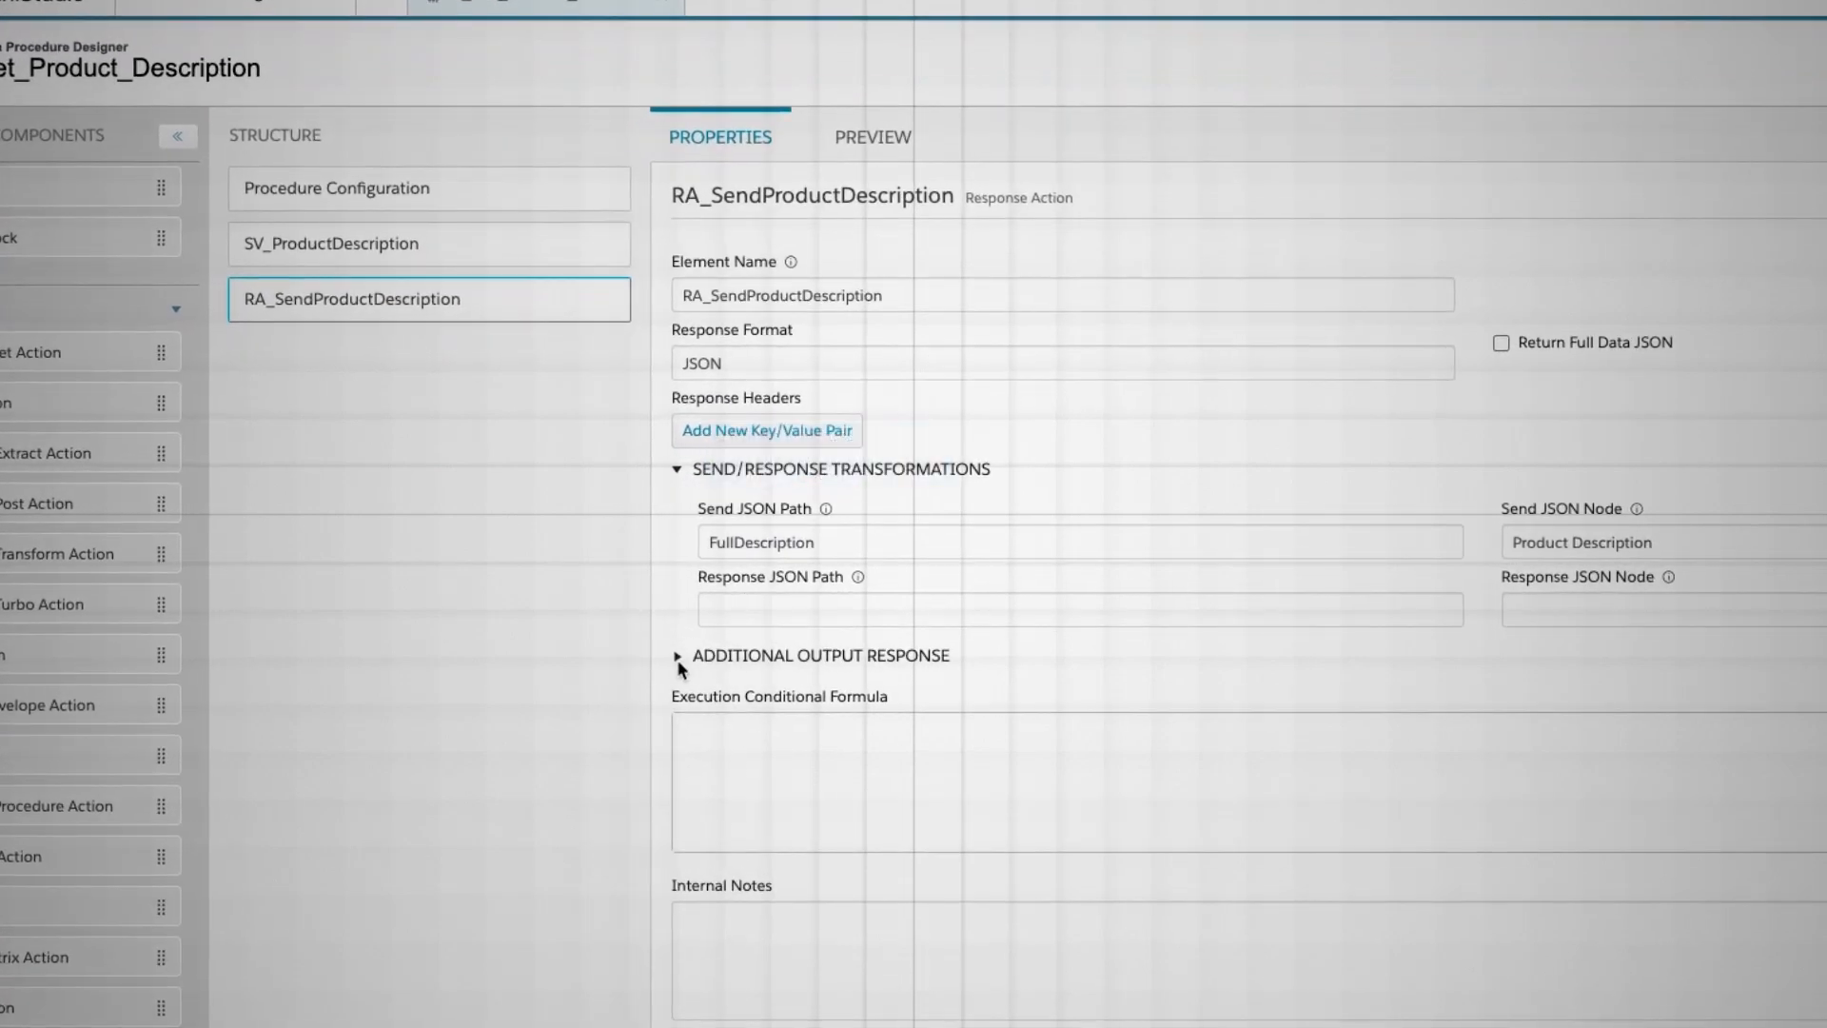
pyautogui.click(678, 659)
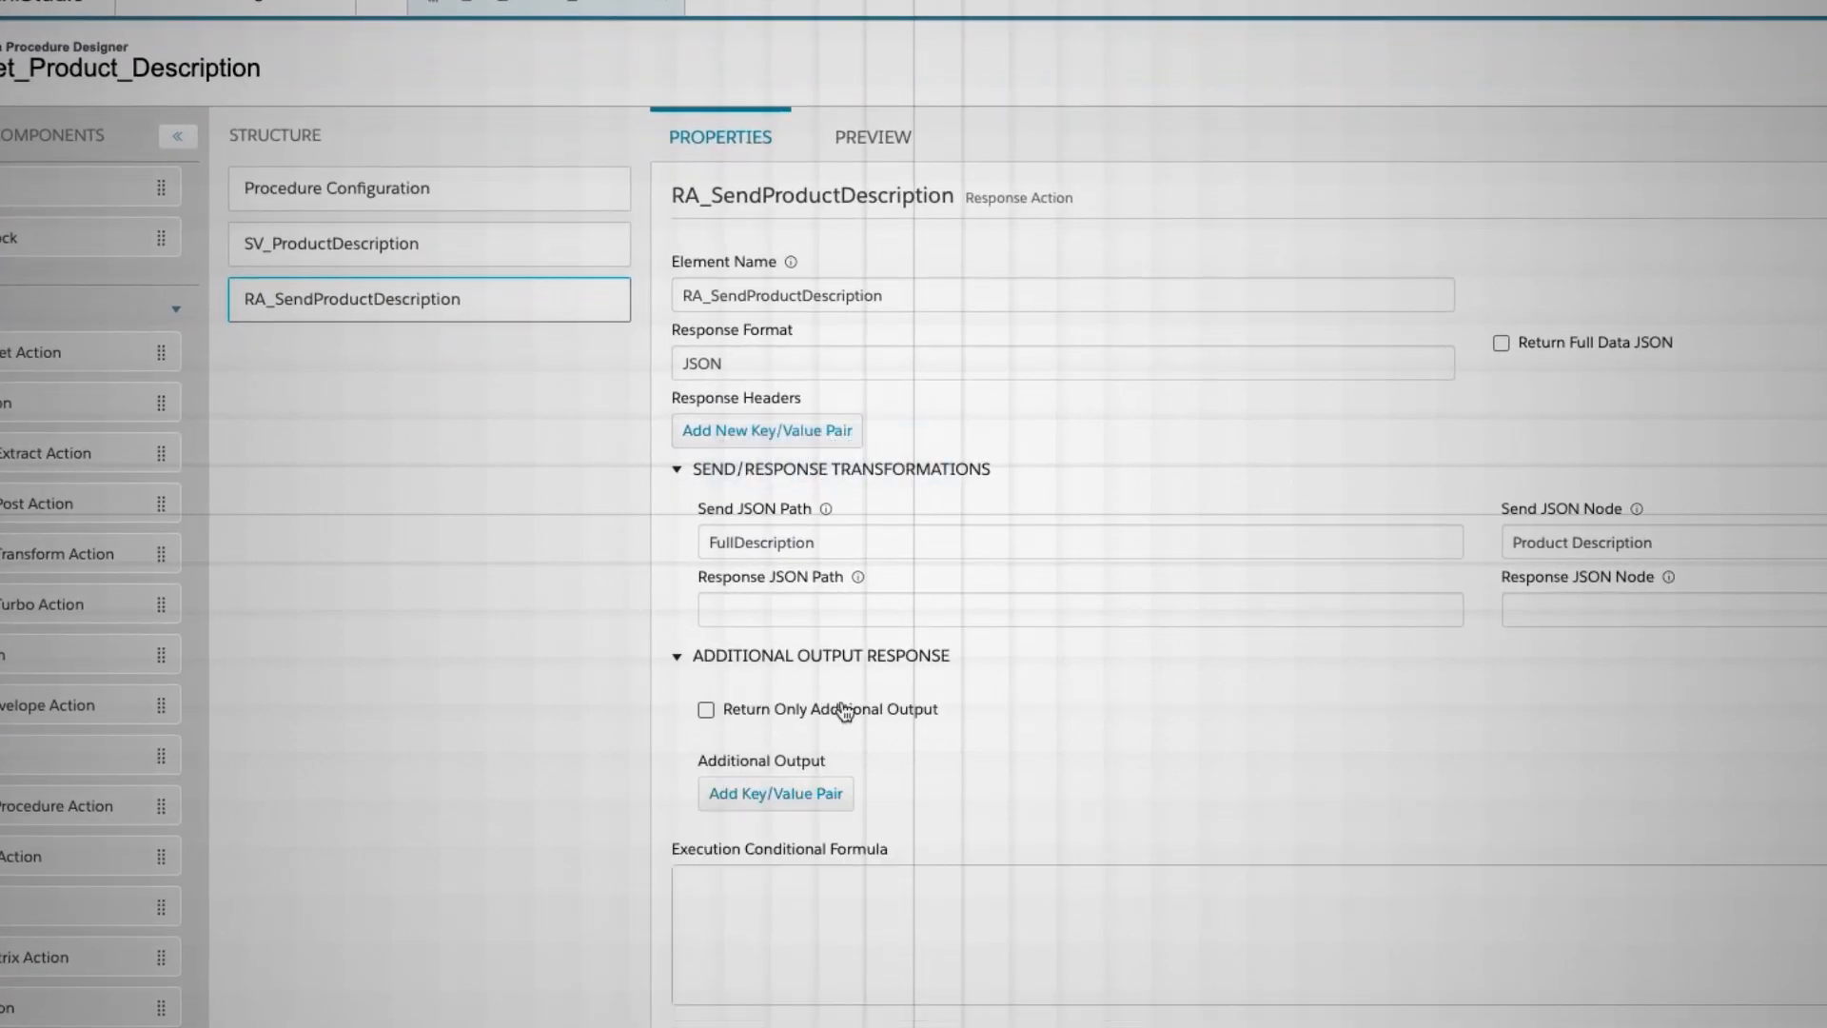
pyautogui.click(705, 709)
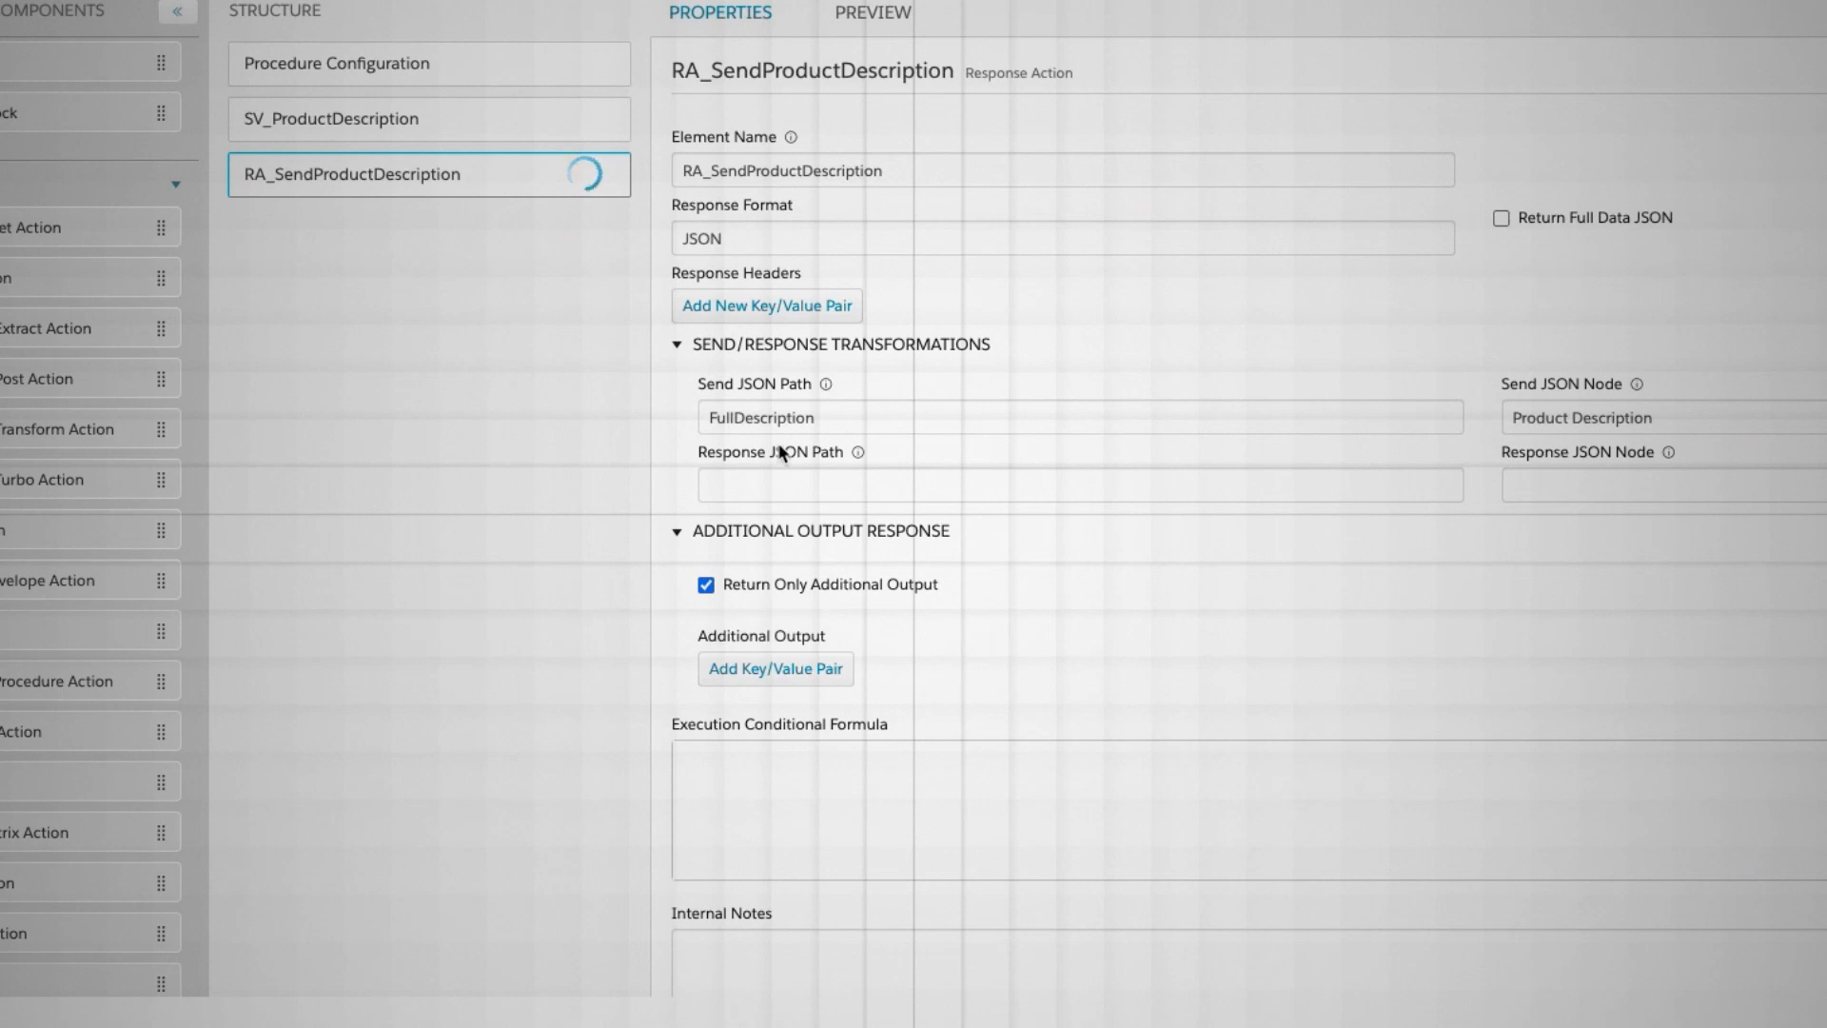
pyautogui.click(705, 585)
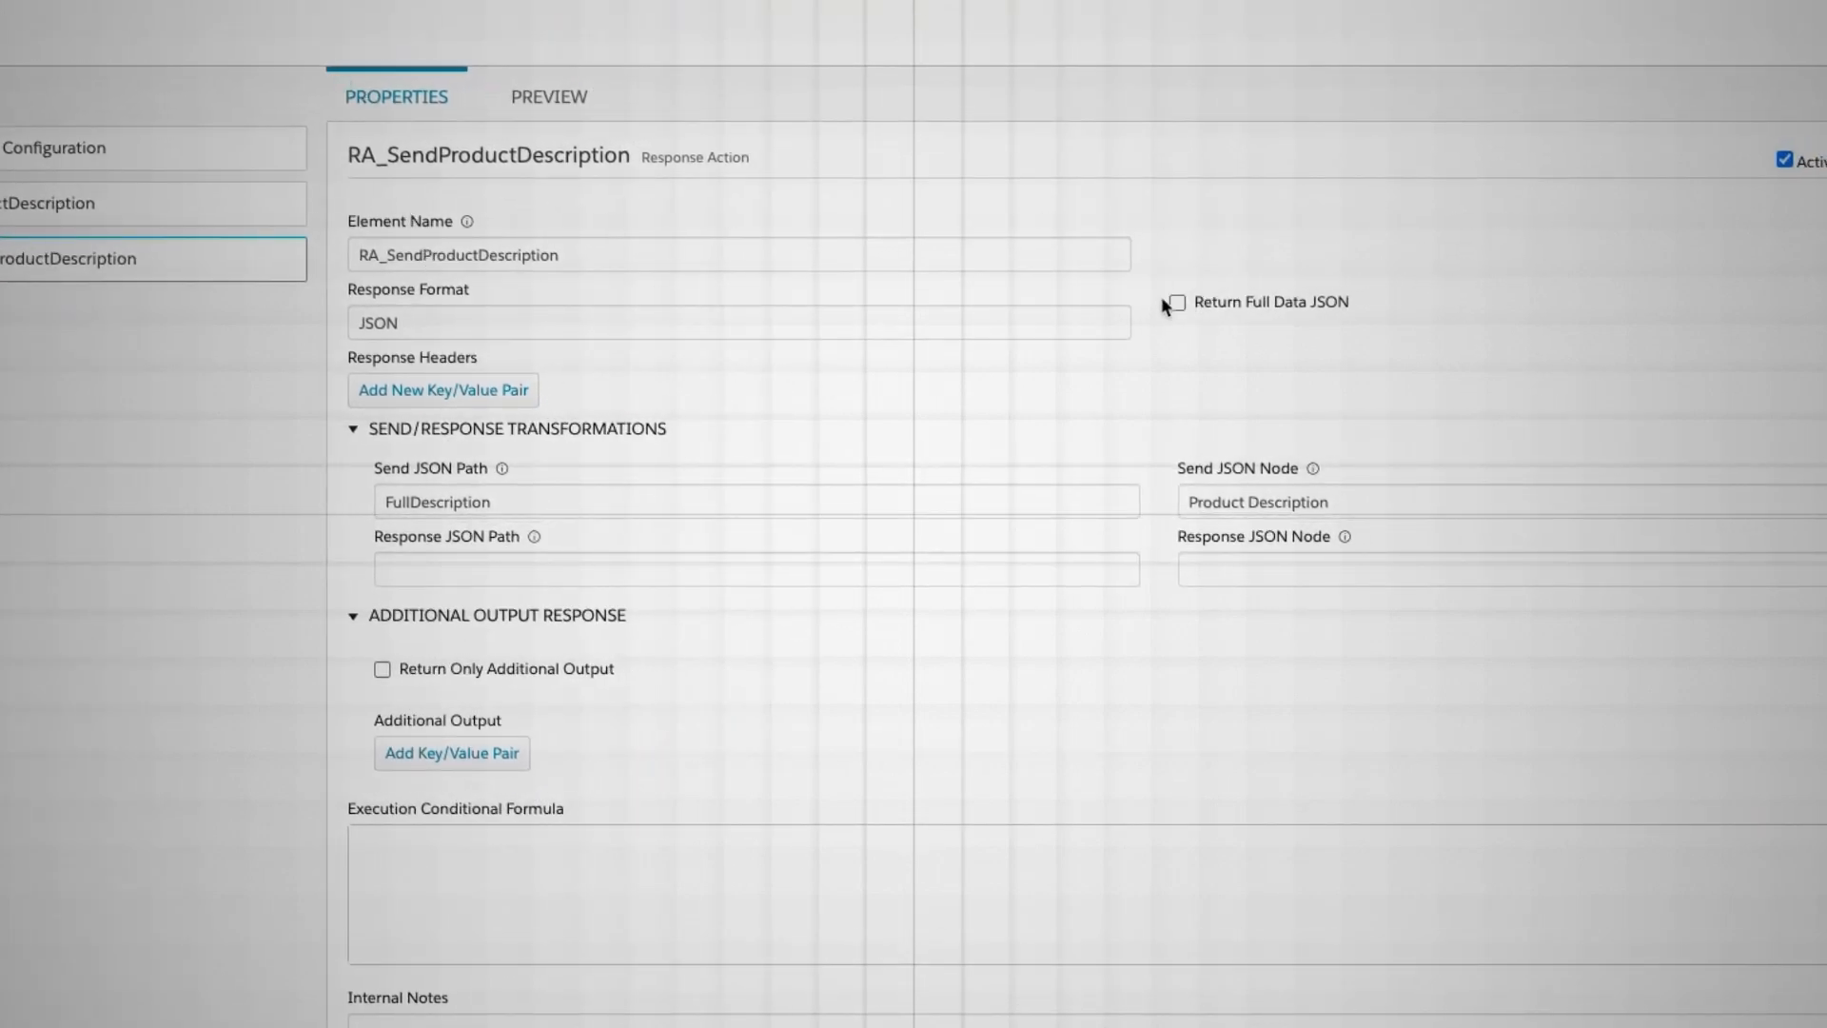
pyautogui.click(1178, 303)
pyautogui.click(1178, 302)
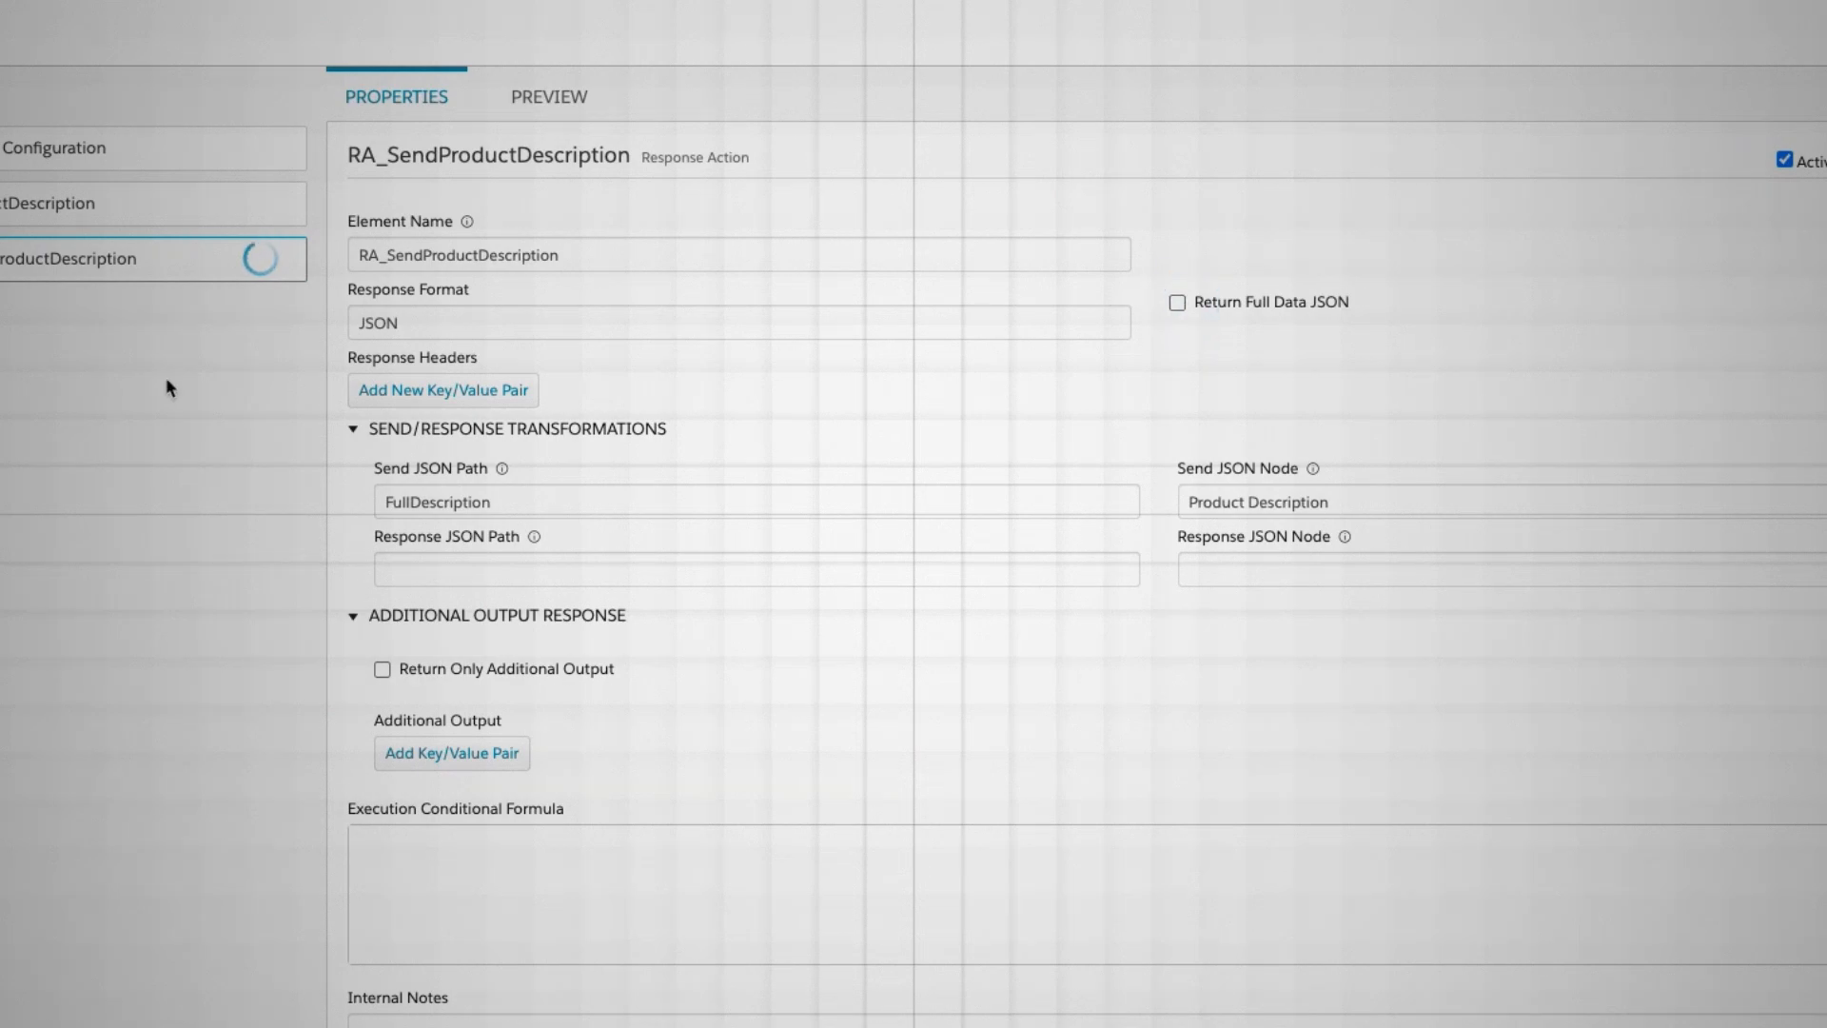